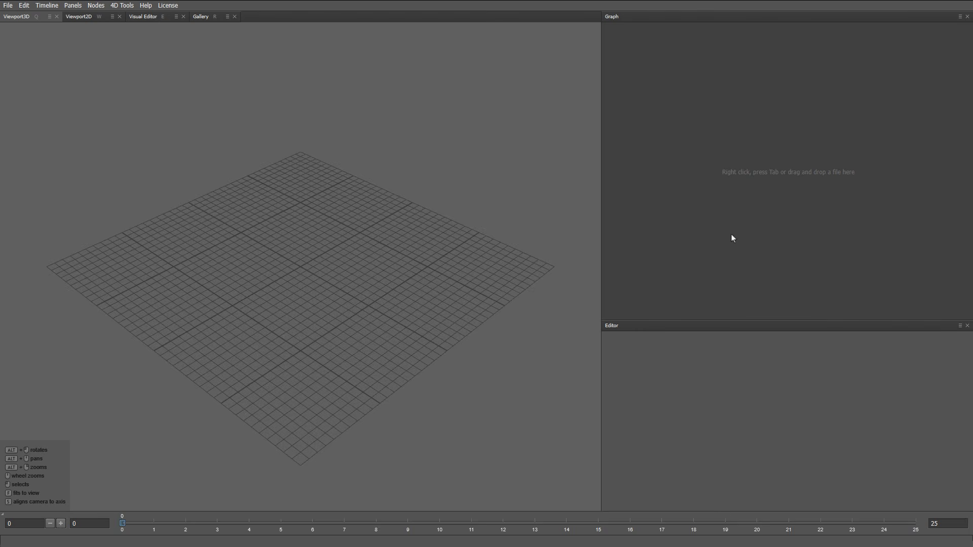
Load Neutral.obj from the Examples/BlendRig project folder into the graph as a geometry node
click(465, 545)
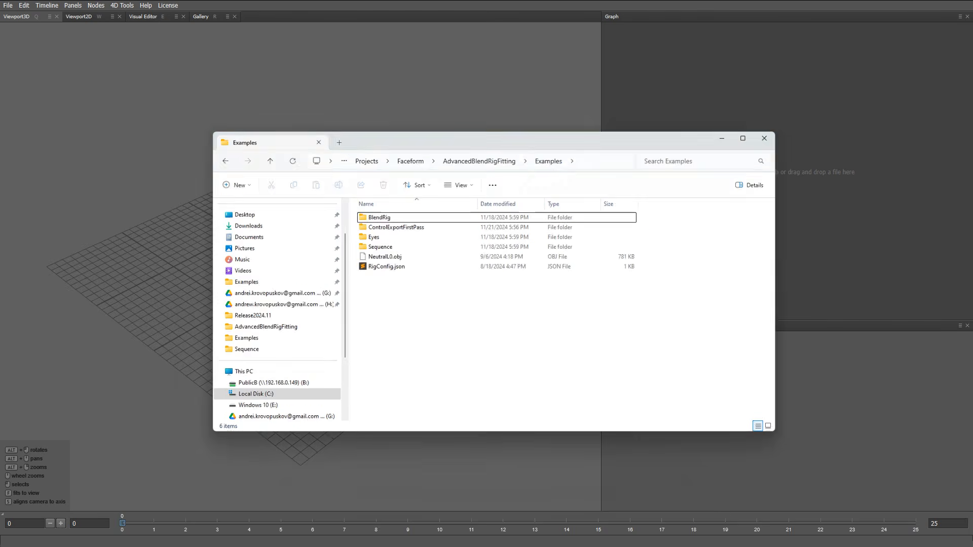
double_click(372, 187)
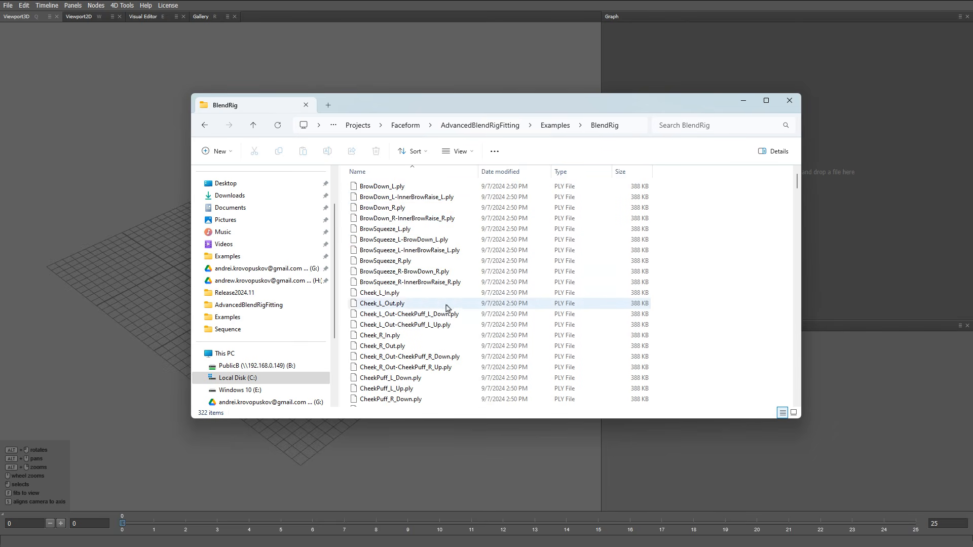
drag(797, 181, 795, 390)
scroll(717, 380, up, 2)
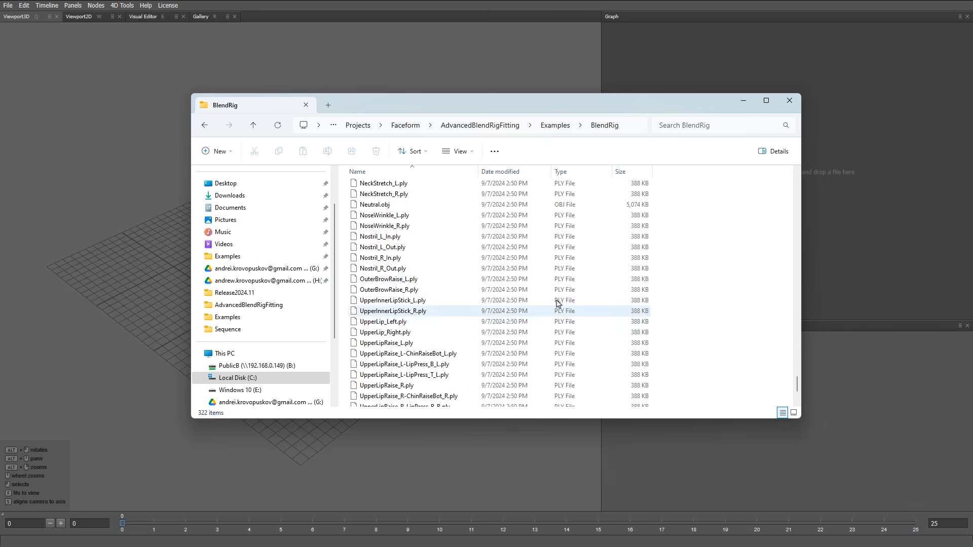
drag(368, 211, 786, 163)
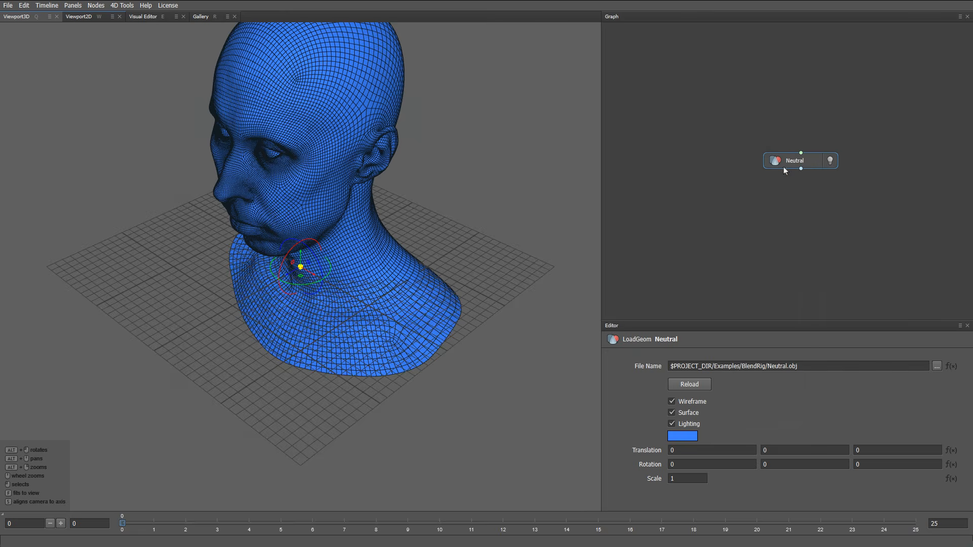
alt+drag(434, 263, 404, 292)
Load the WrapHead2.jpg texture from the gallery's Basemeshes folder into the graph and connect it to the Neutral node
click(206, 18)
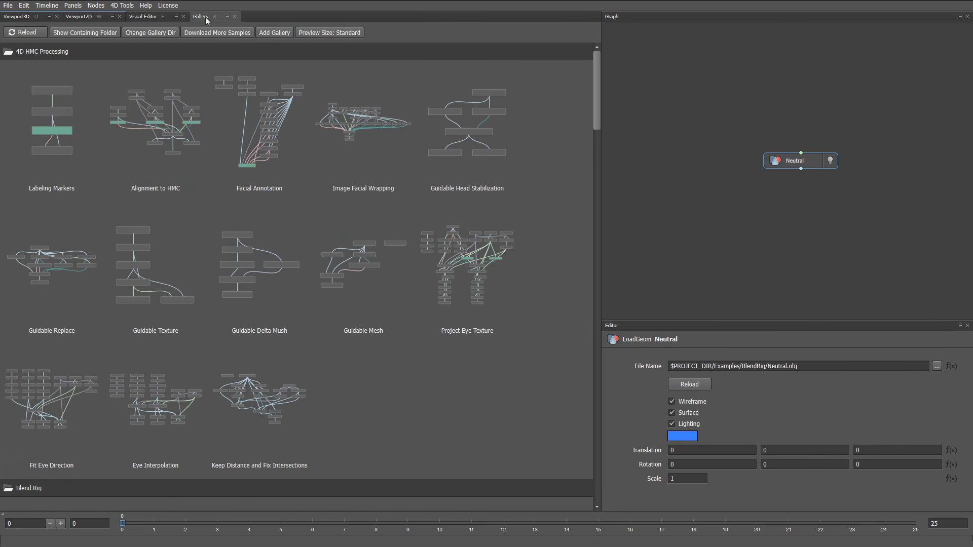
click(96, 34)
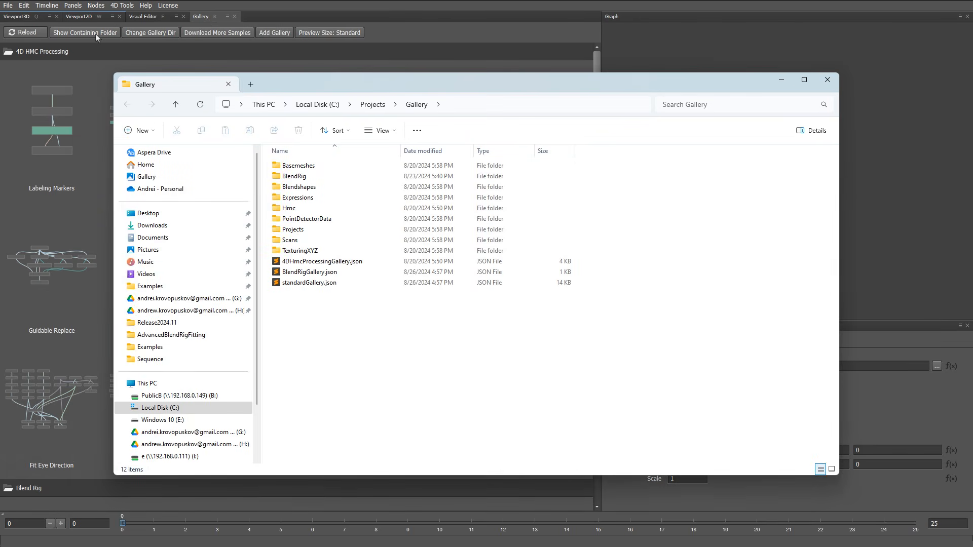
double_click(293, 166)
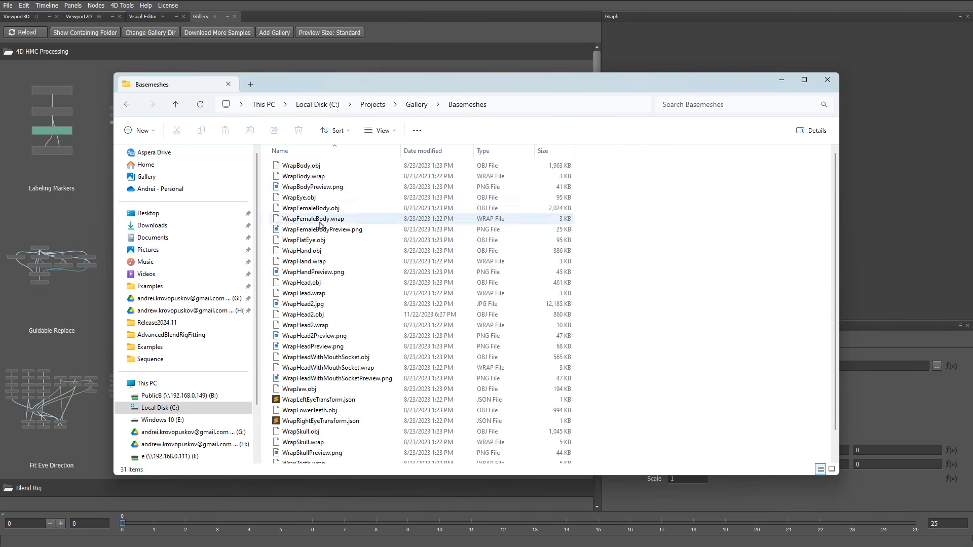
drag(314, 304, 802, 162)
click(827, 80)
key(q)
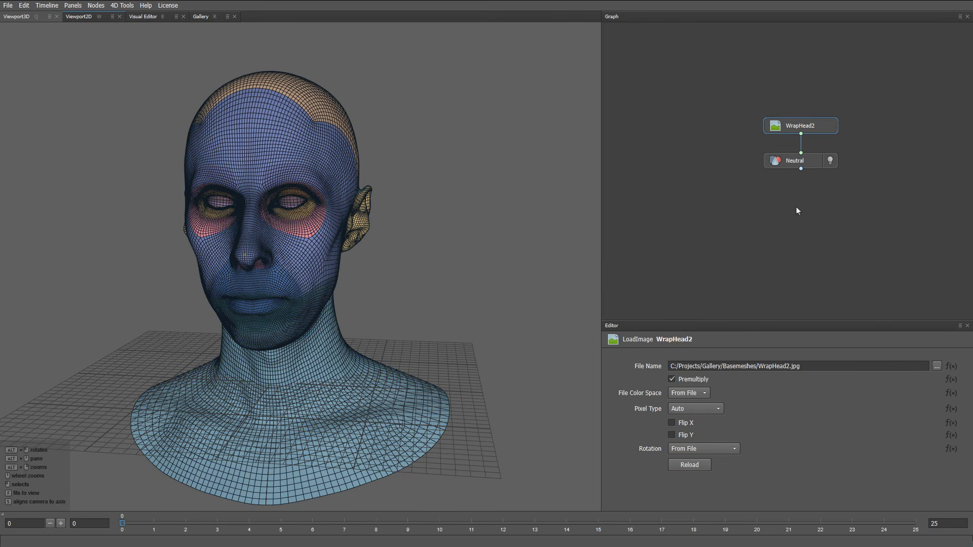
alt+drag(389, 292, 436, 291)
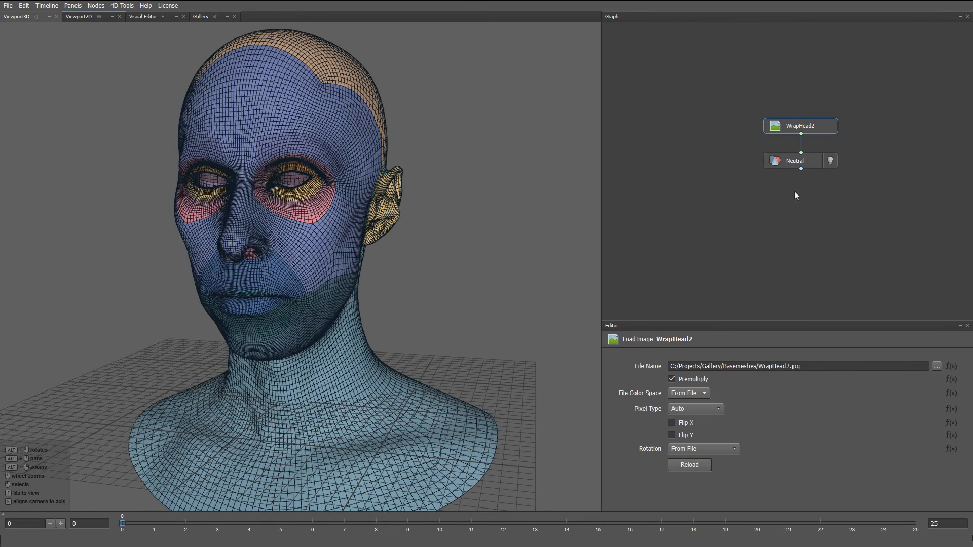
Add a LoadBlendRig node below the Neutral node and connect Neutral to its input
key(Tab)
text(loadble)
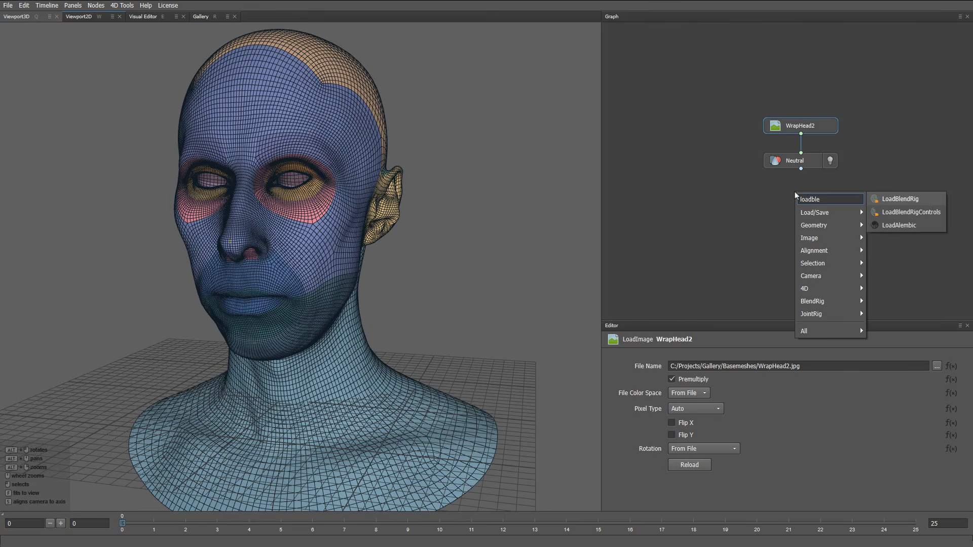
key(Return)
mouse_move(795, 194)
mouse_down()
mouse_move(803, 201)
mouse_move(801, 179)
mouse_move(801, 188)
mouse_up()
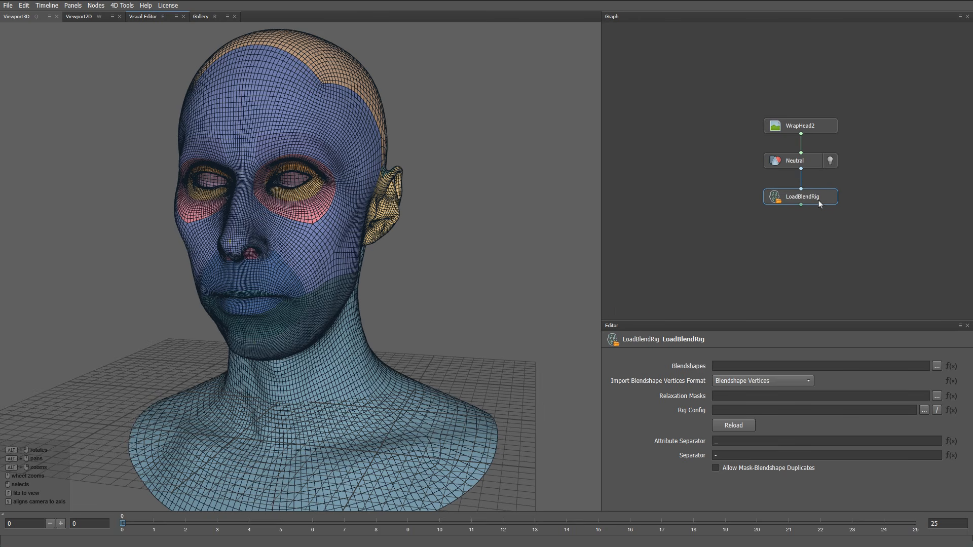
Load all files from Examples/BlendRig except Neutral.obj as the LoadBlendRig node's blendshapes
click(936, 366)
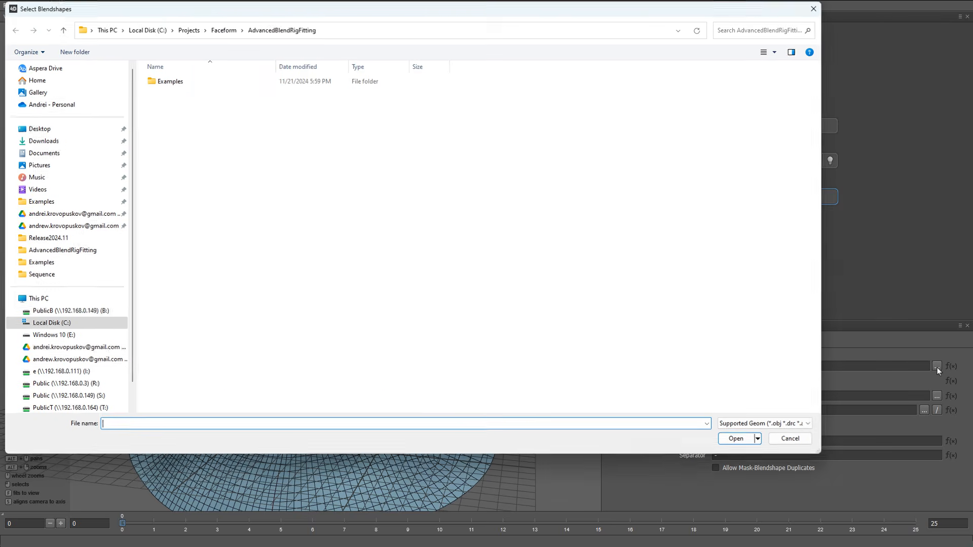
double_click(172, 80)
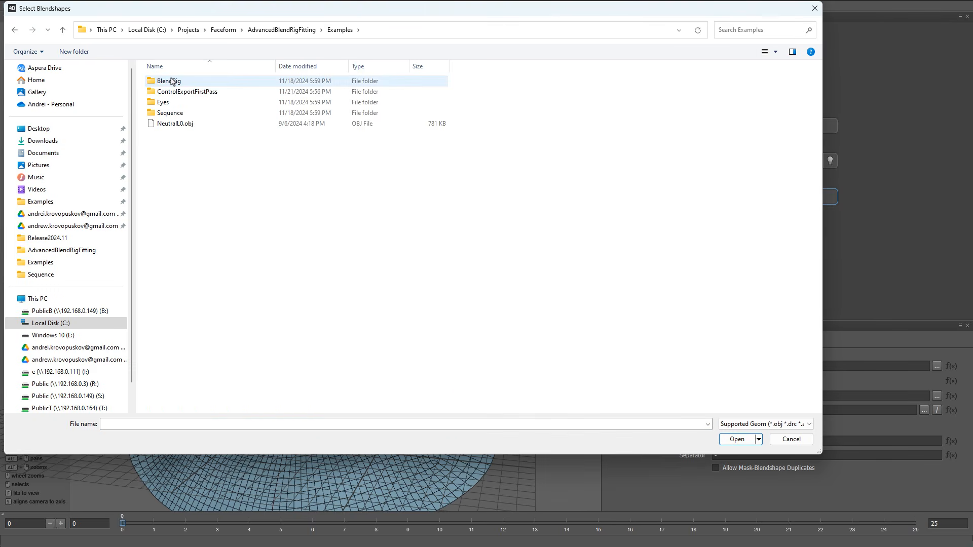
double_click(171, 81)
click(172, 81)
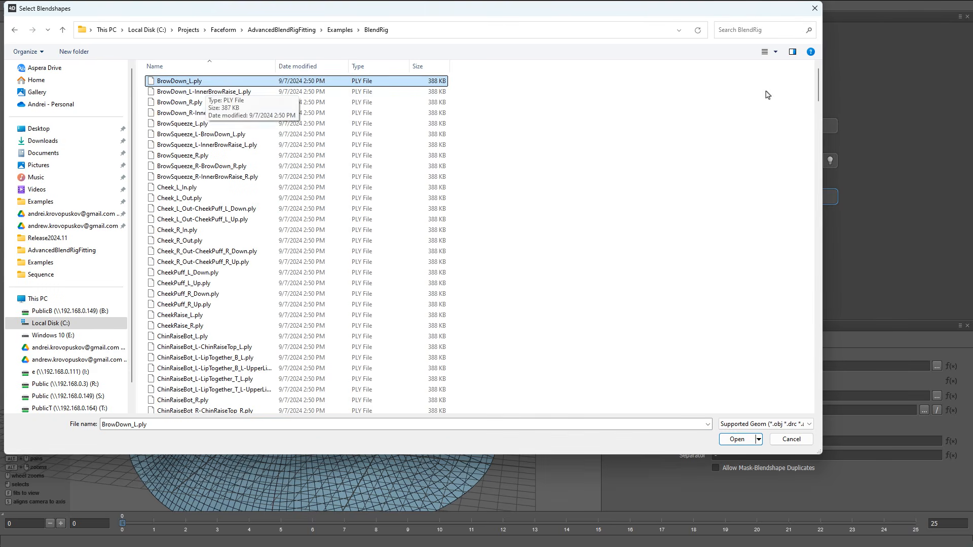
drag(821, 89, 820, 390)
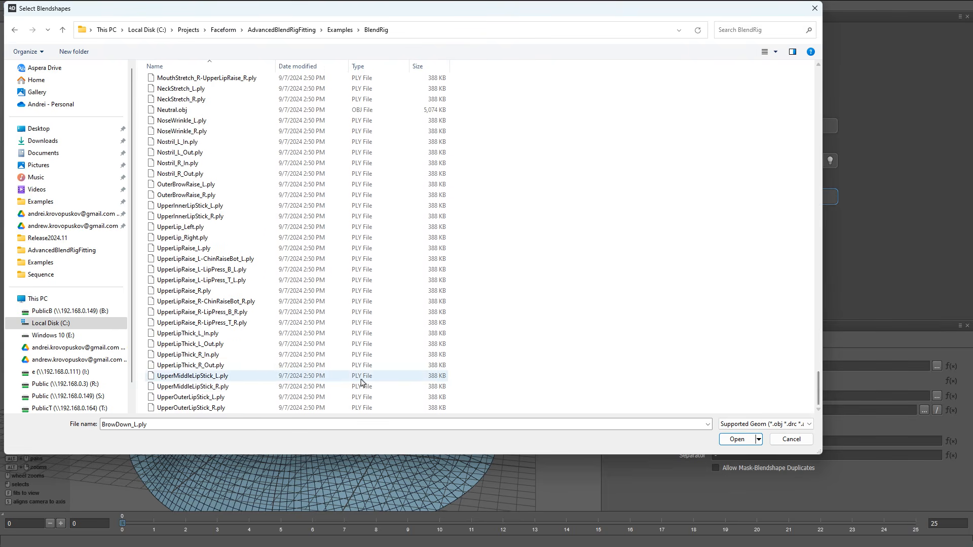
shift+click(213, 408)
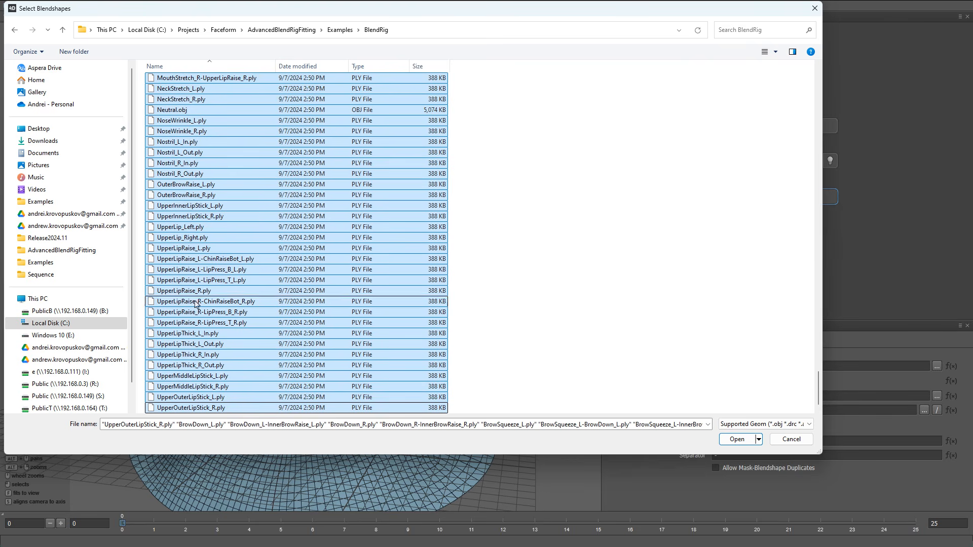
ctrl+click(174, 109)
click(736, 439)
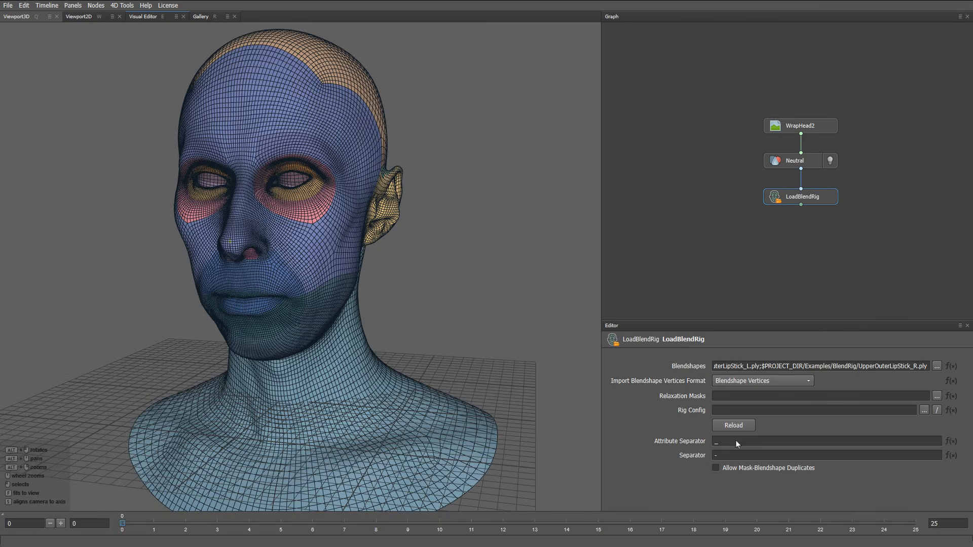
Add a PoseBlendRig node connected below LoadBlendRig and fill in its controls from the reference blend rig in the Visual Editor
middle_drag(802, 234, 802, 222)
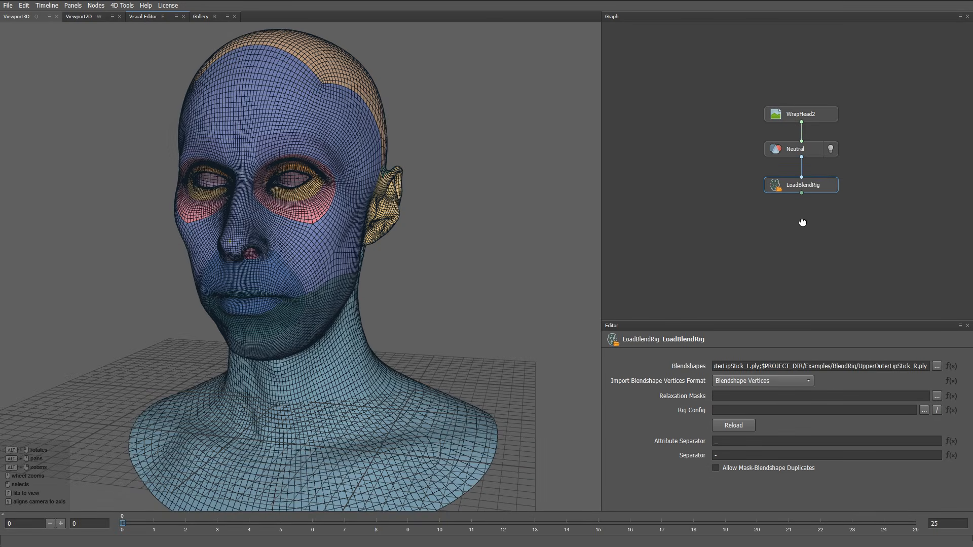
key(Tab)
text(pose)
key(Return)
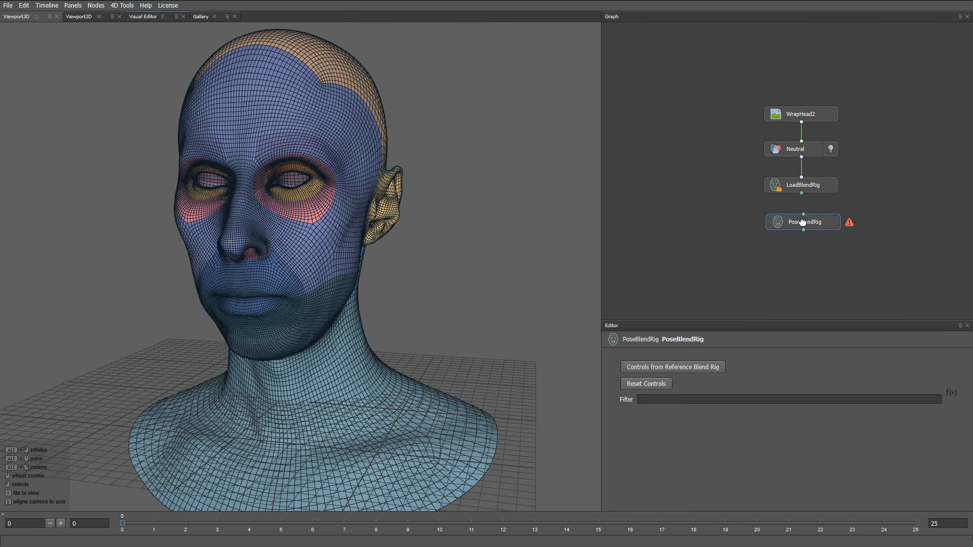
mouse_move(803, 214)
mouse_down()
mouse_move(801, 193)
mouse_move(808, 223)
mouse_up()
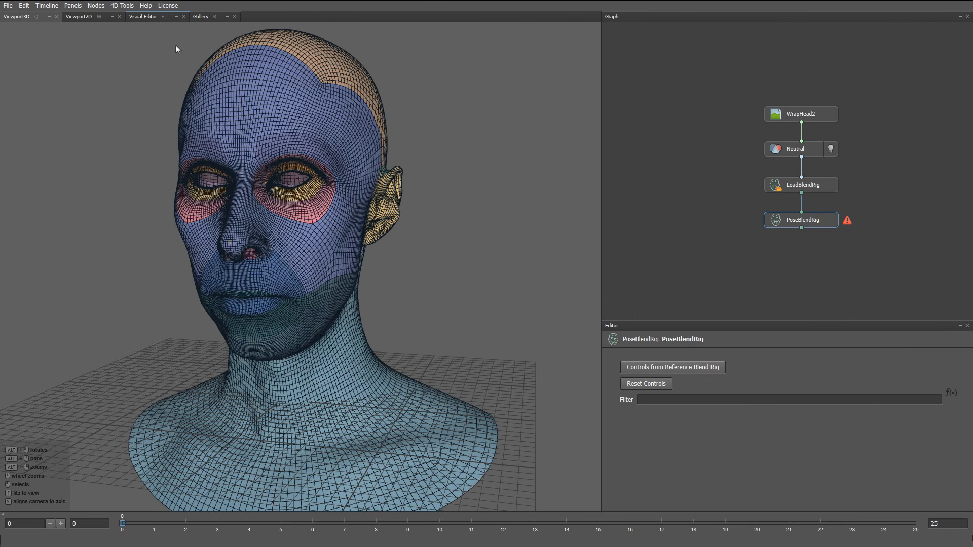
click(159, 17)
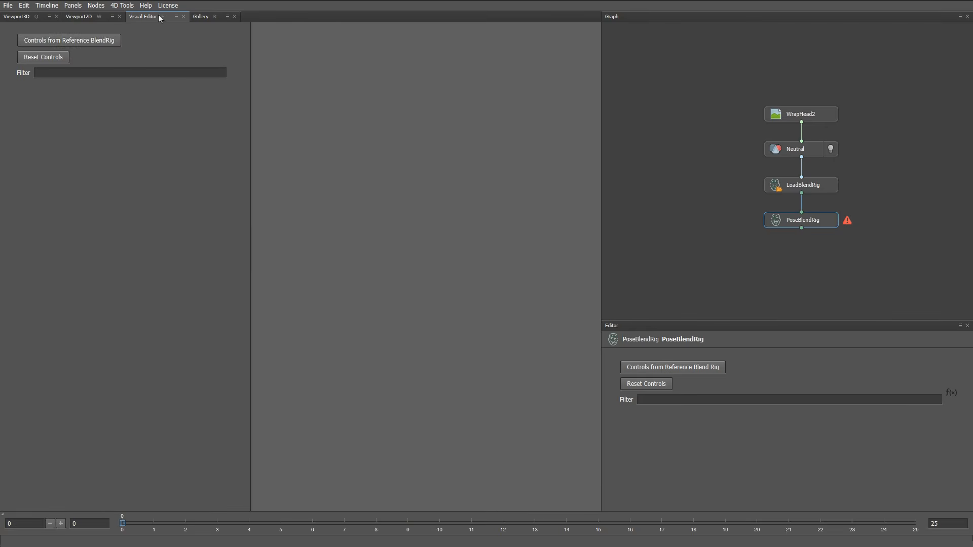
click(86, 42)
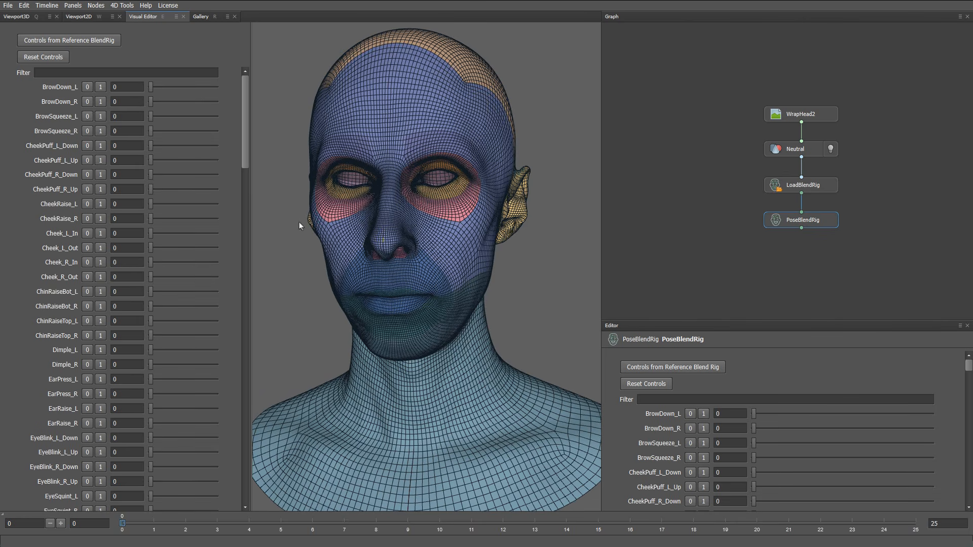
Test the JawOpen and Jaw_Left controls of the PoseBlendRig node and return them to 0
drag(245, 154, 234, 266)
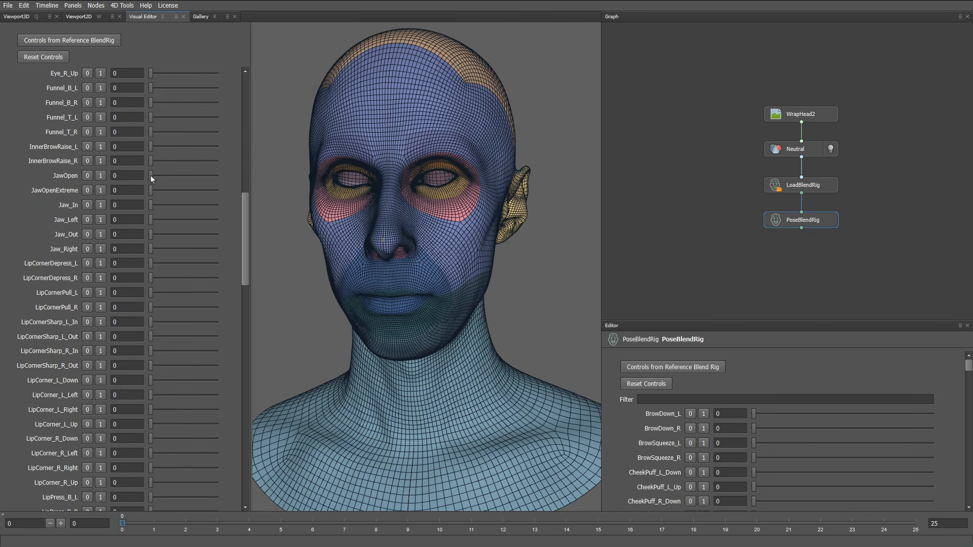
drag(151, 175, 126, 178)
drag(150, 220, 126, 252)
Set the LoadBlendRig node's rig config to RigConfig.json from the Examples folder
click(789, 189)
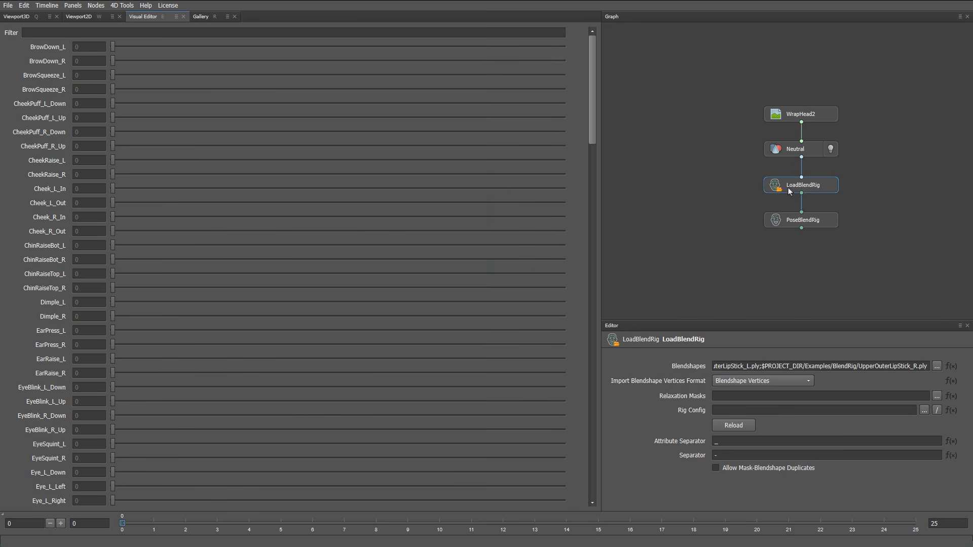
click(924, 411)
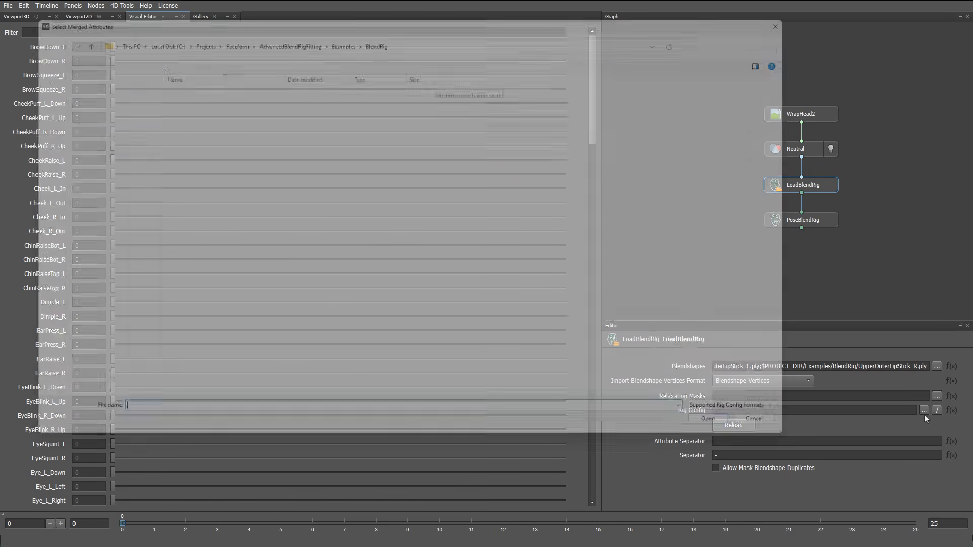
click(340, 30)
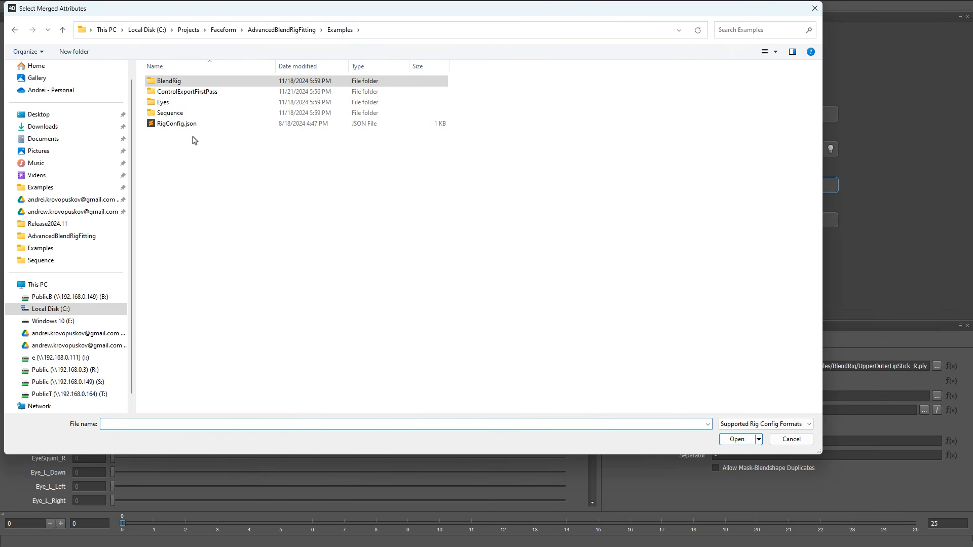
double_click(170, 123)
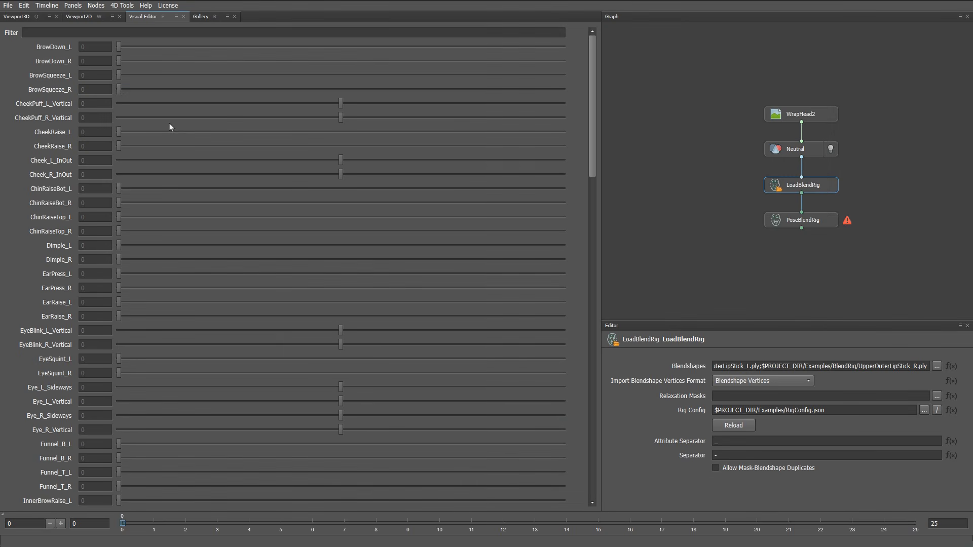
Replace the PoseBlendRig node's controls with those from the reference blend rig, accepting that the existing controls are erased
click(777, 220)
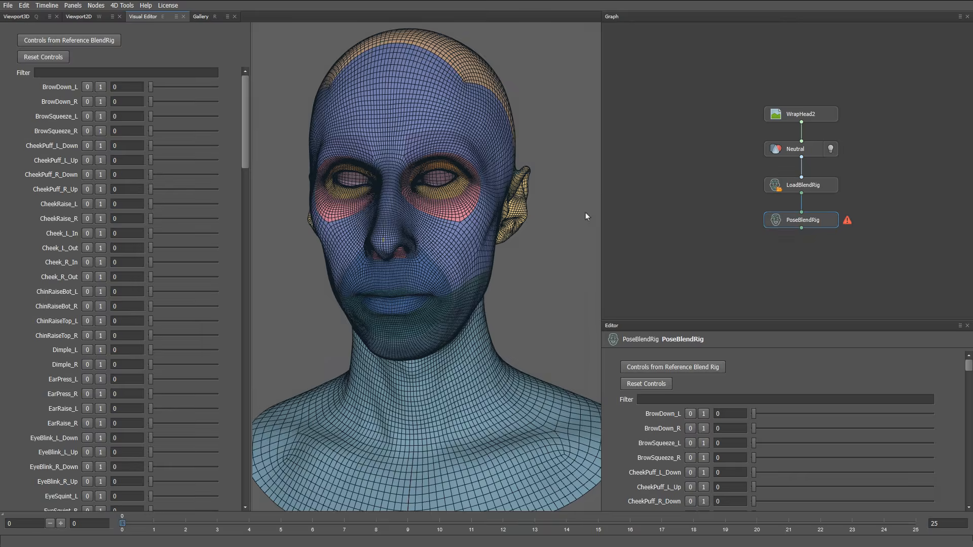
click(81, 42)
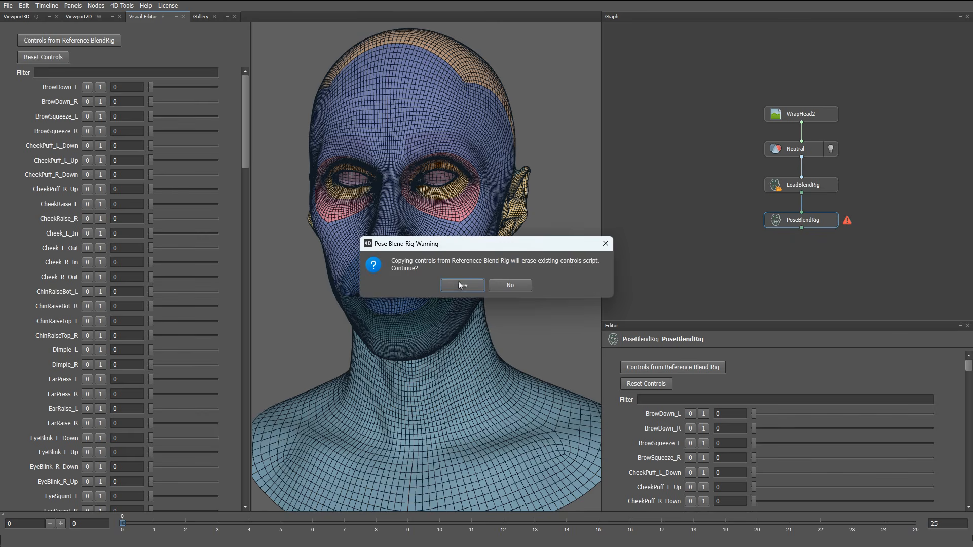
click(525, 301)
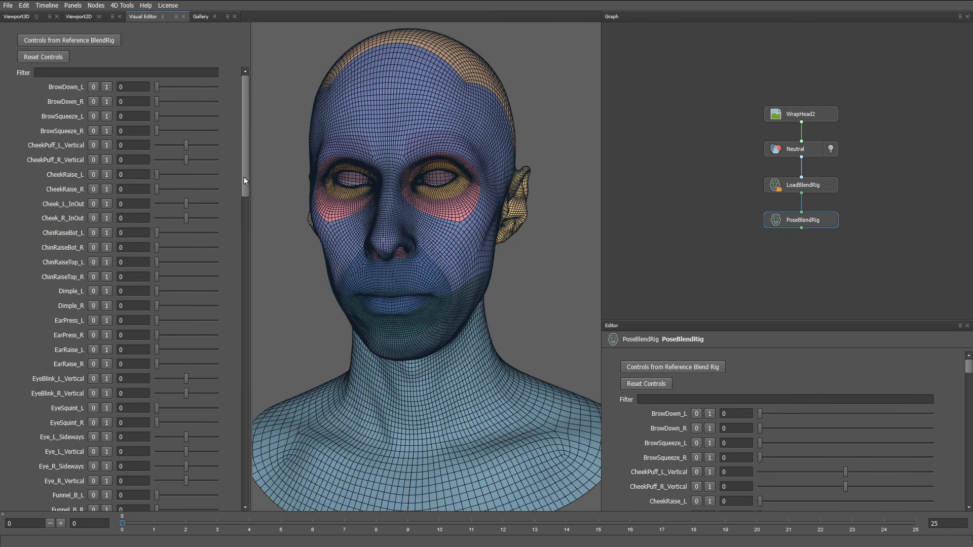
Test the merged Jaw_Sideways control of the PoseBlendRig node at about 0.82 and reset it to 0
drag(244, 177, 248, 281)
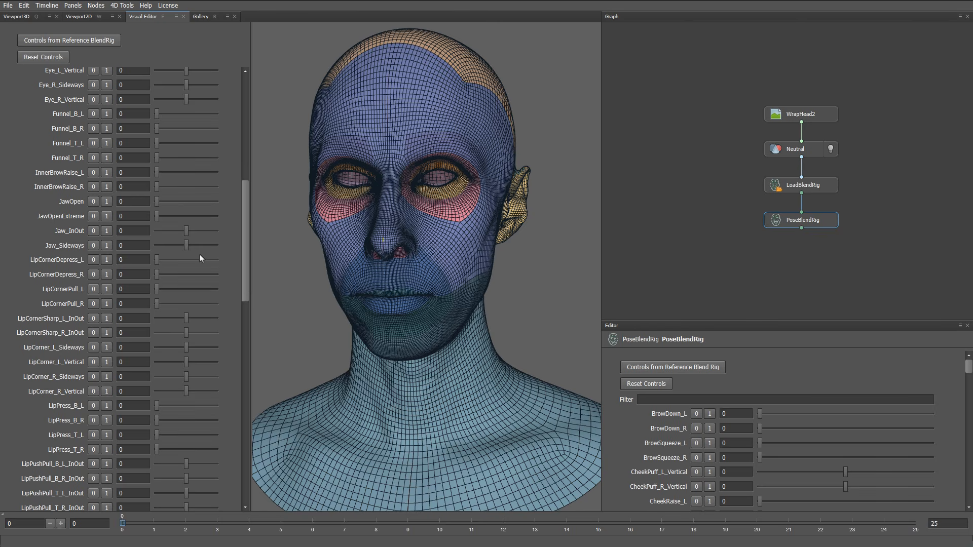
drag(186, 246, 203, 260)
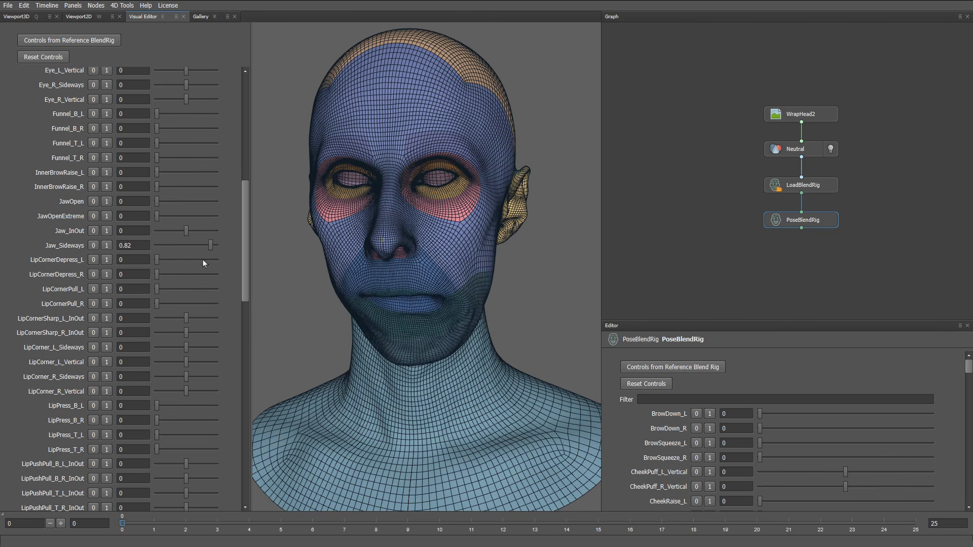
click(93, 245)
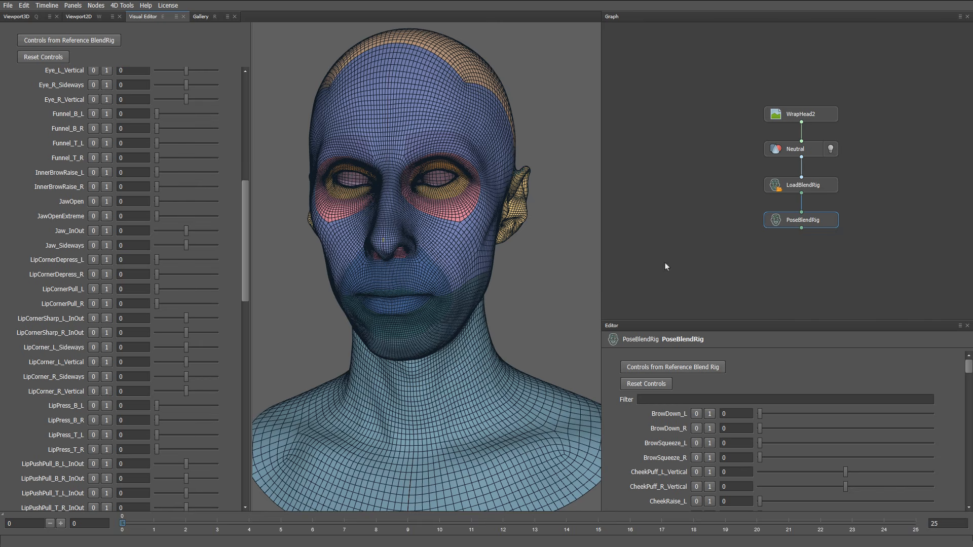
Open the LoadBlendRig node's RigConfig.json in the text editor to examine its mirror suffix definitions
click(820, 187)
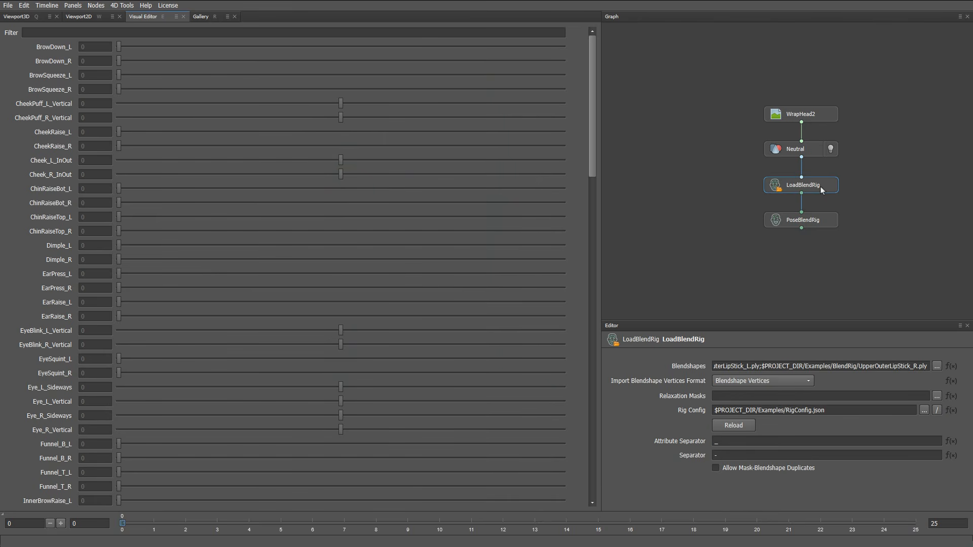
click(935, 411)
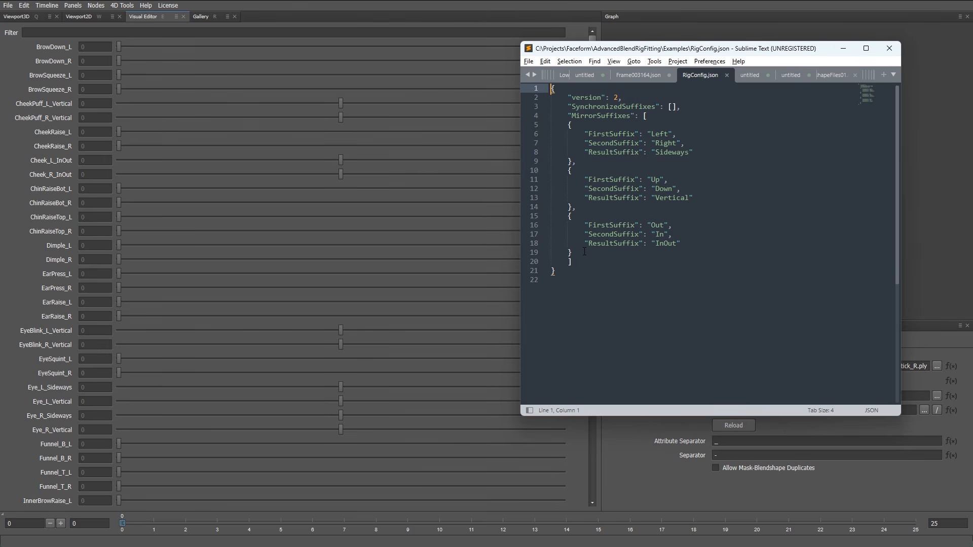
Add a LoadVertices node beside LoadBlendRig, feed it from the Neutral node and rename it Sequence
click(843, 48)
key(q)
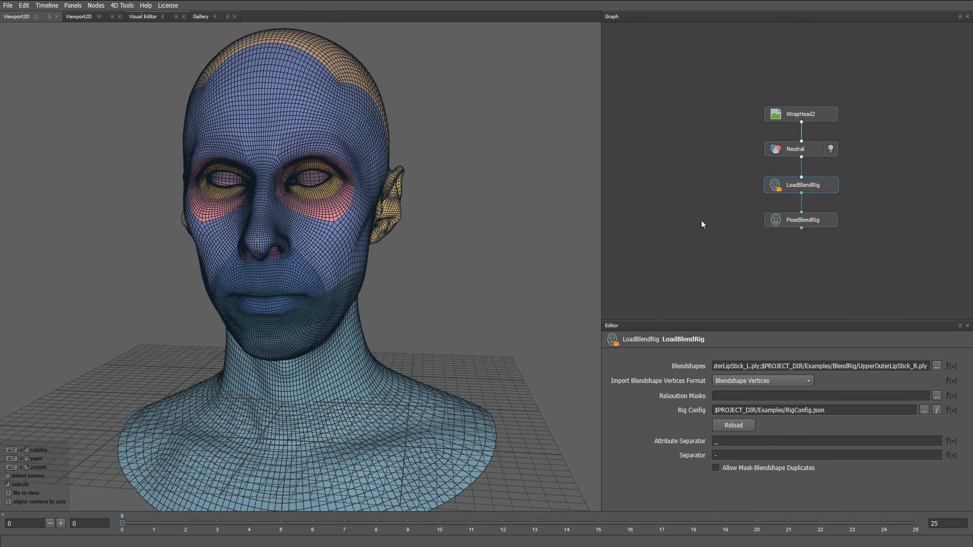
key(Tab)
text(loadve)
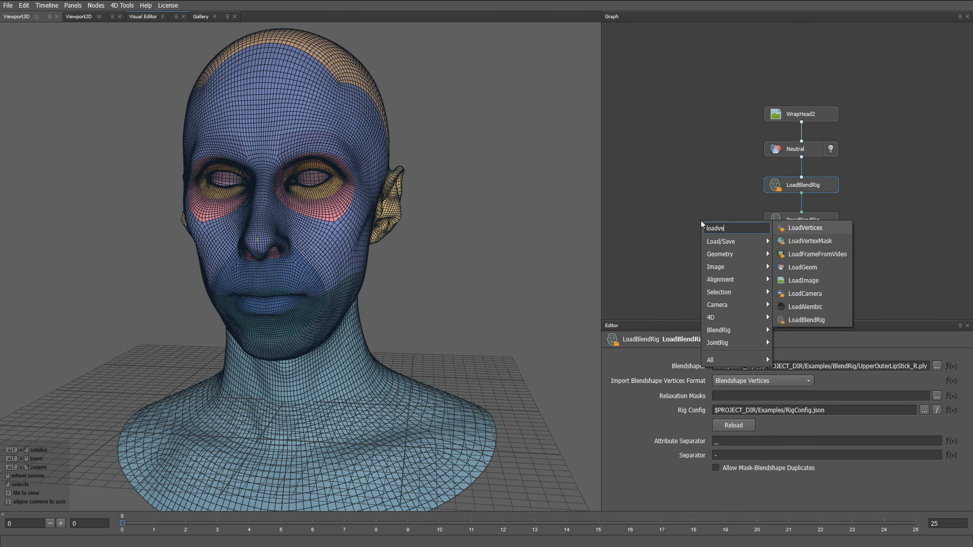
key(Return)
drag(801, 158, 690, 187)
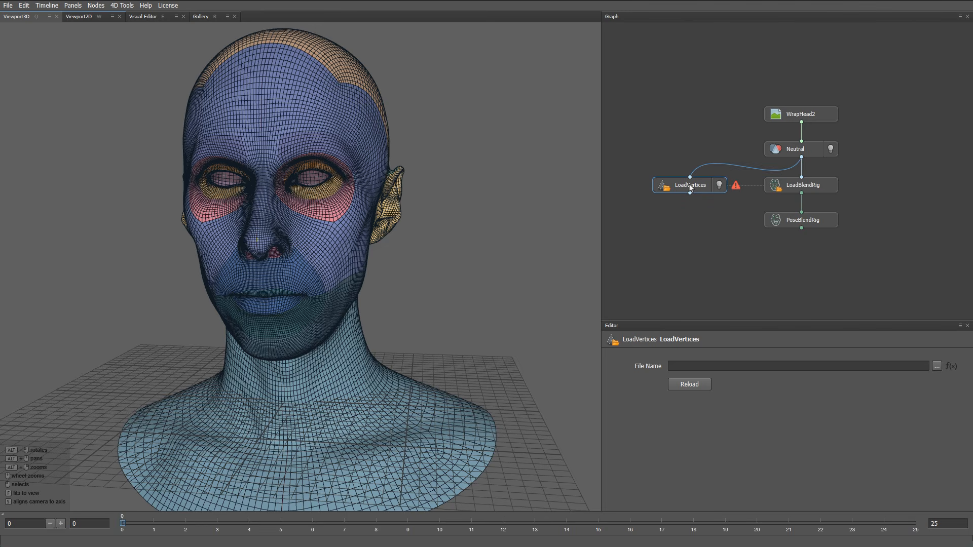
double_click(690, 187)
text(Sequence)
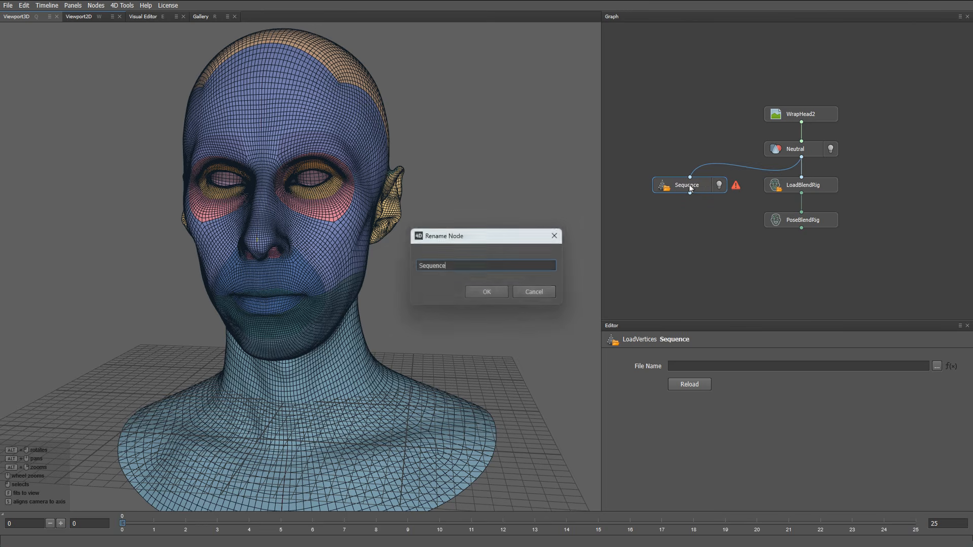
key(Return)
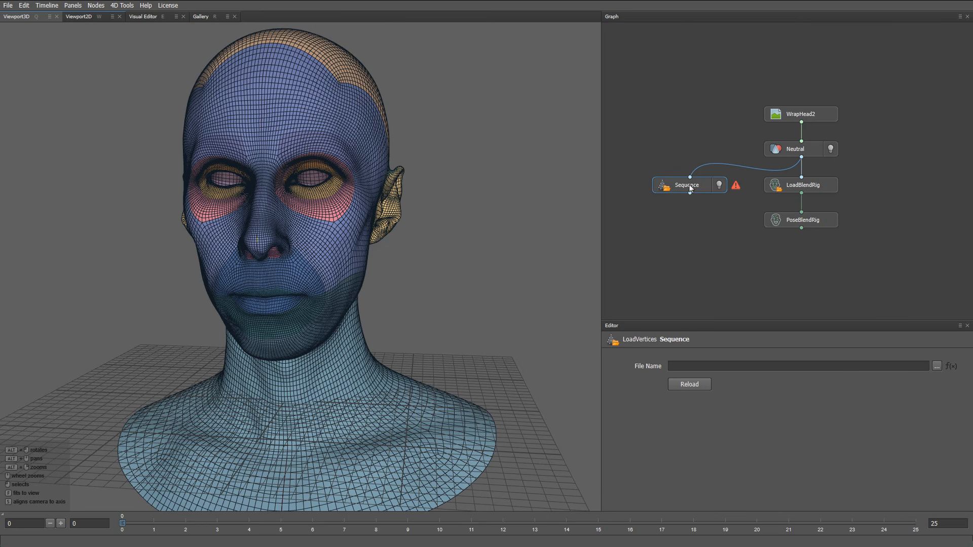
Load the Sequence node's frames as a file sequence starting at Frame000000.ply in Examples/Sequence, adjusting the timeline to match
click(936, 367)
double_click(165, 112)
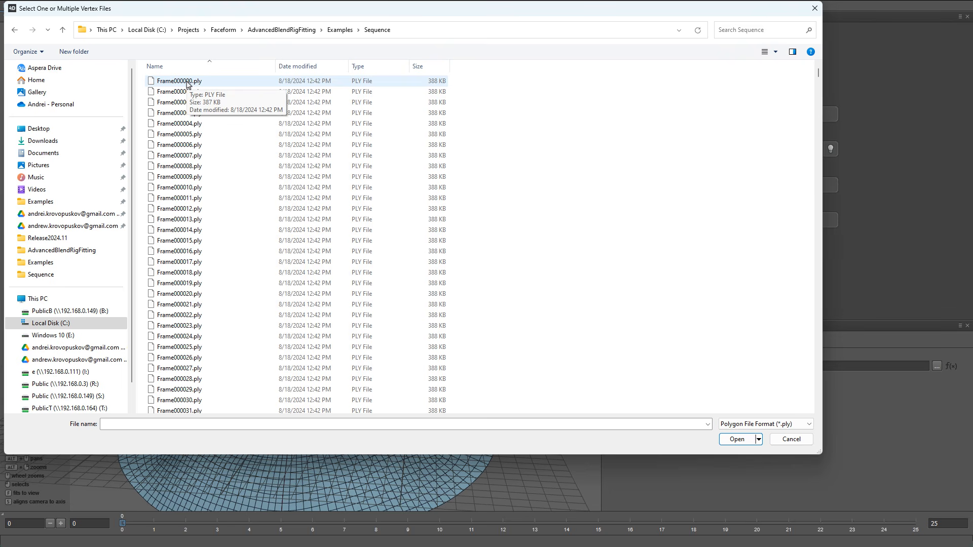
double_click(187, 81)
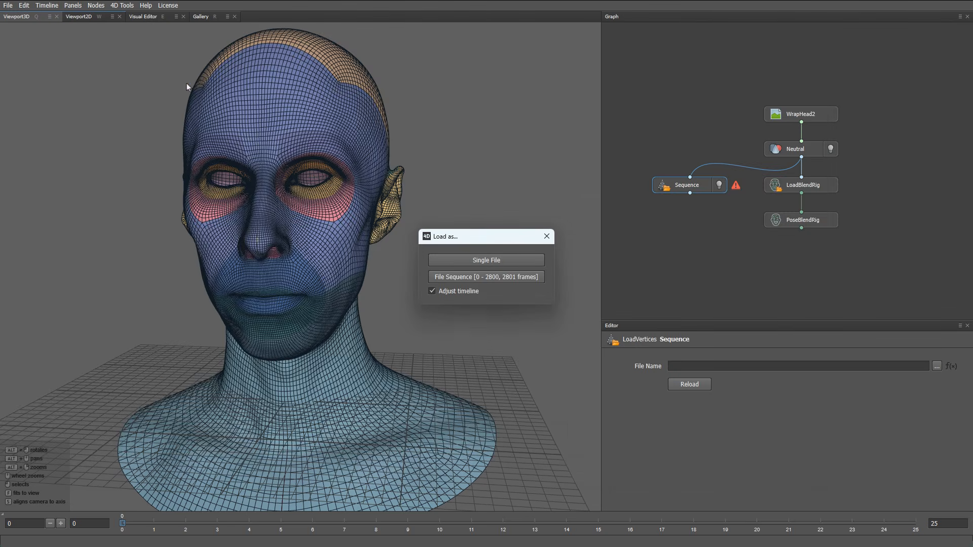
click(470, 277)
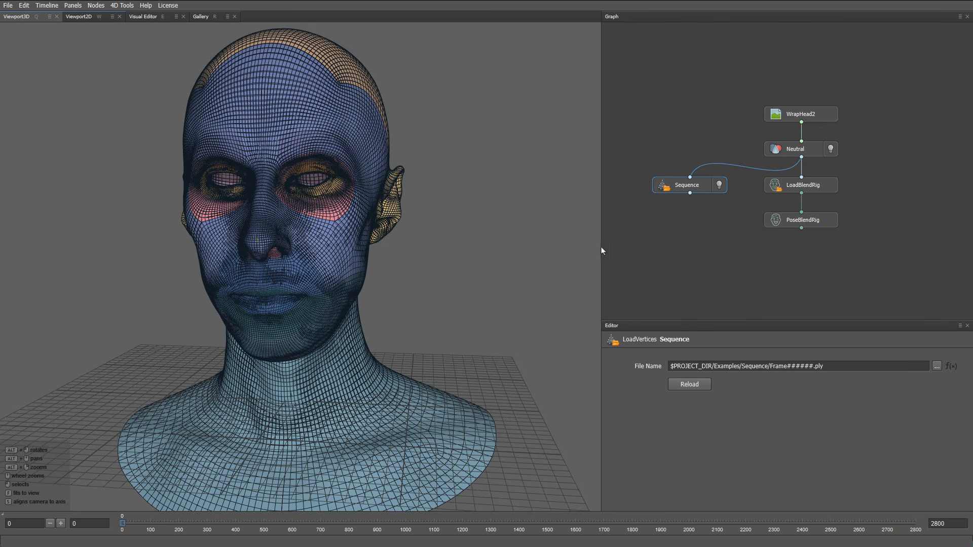
Hide the Neutral mesh and scrub the timeline to frame 1202 to view the smiling expression
click(833, 147)
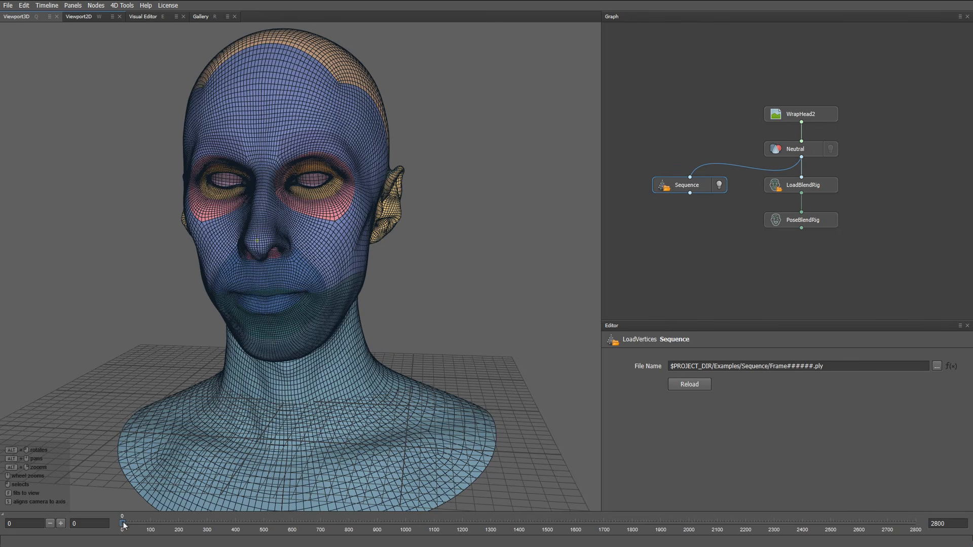
drag(122, 523, 463, 541)
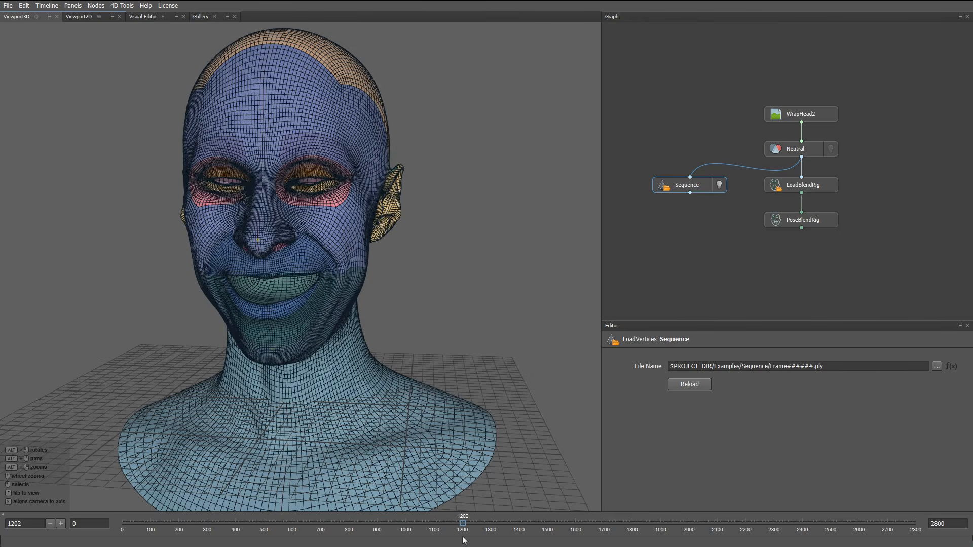
alt+drag(446, 354, 438, 330)
Add a FitBlendRig node below PoseBlendRig, connect LoadBlendRig and Sequence to its first two inputs, and compute the fit
middle_drag(794, 260, 794, 240)
key(Tab)
text(fitbl)
key(Return)
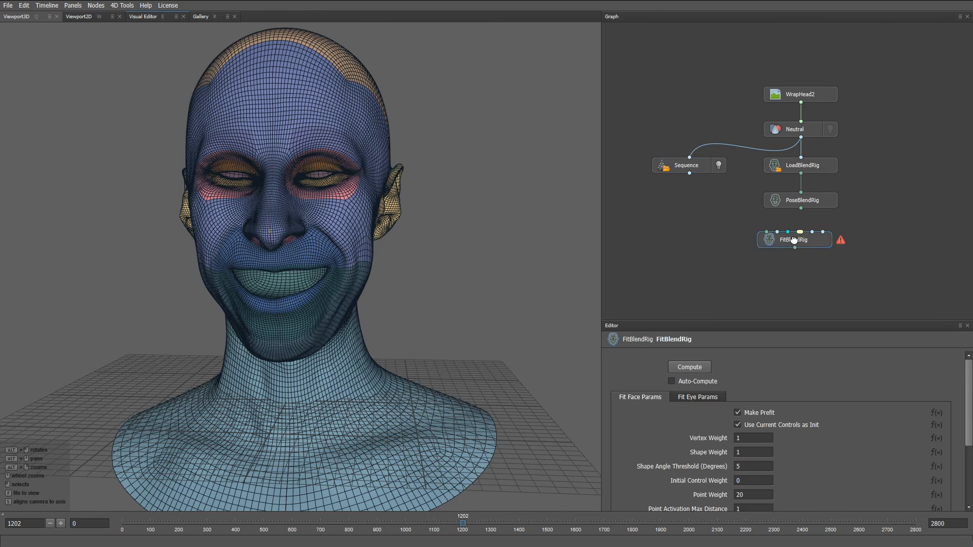
drag(794, 240, 800, 237)
drag(802, 174, 781, 239)
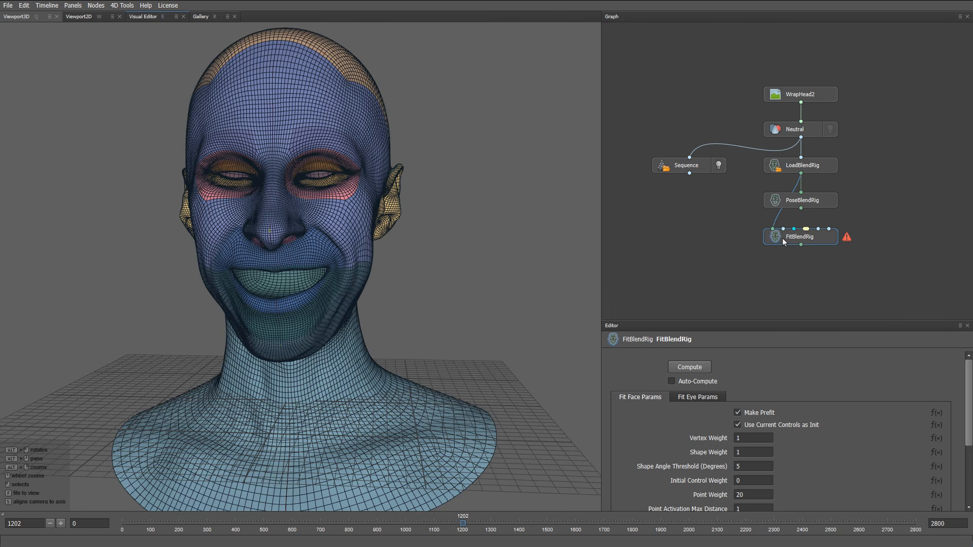
drag(689, 175, 798, 271)
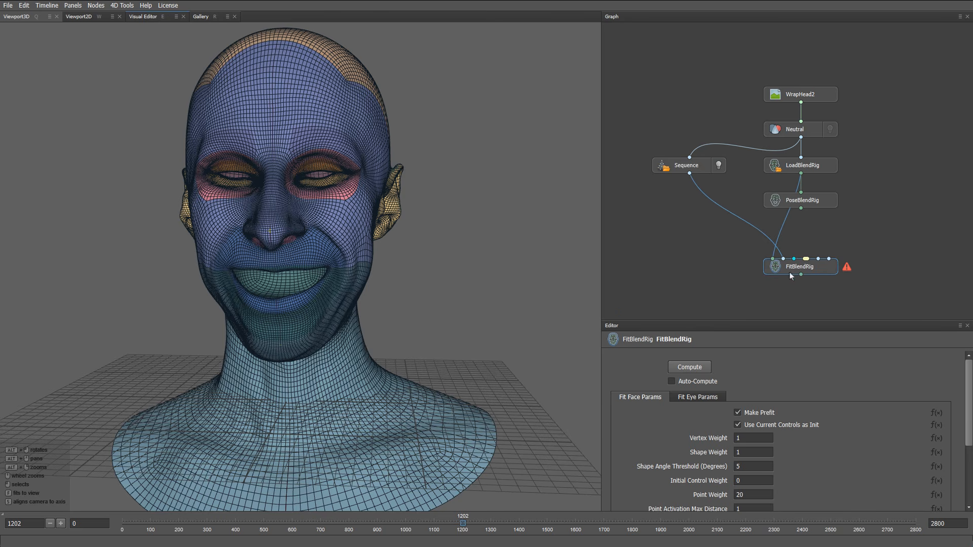
click(698, 370)
Add a BlendRigToGeom node fed by FitBlendRig and display its geometry in place of the Sequence mesh
middle_drag(737, 288, 729, 238)
key(Tab)
text(blend)
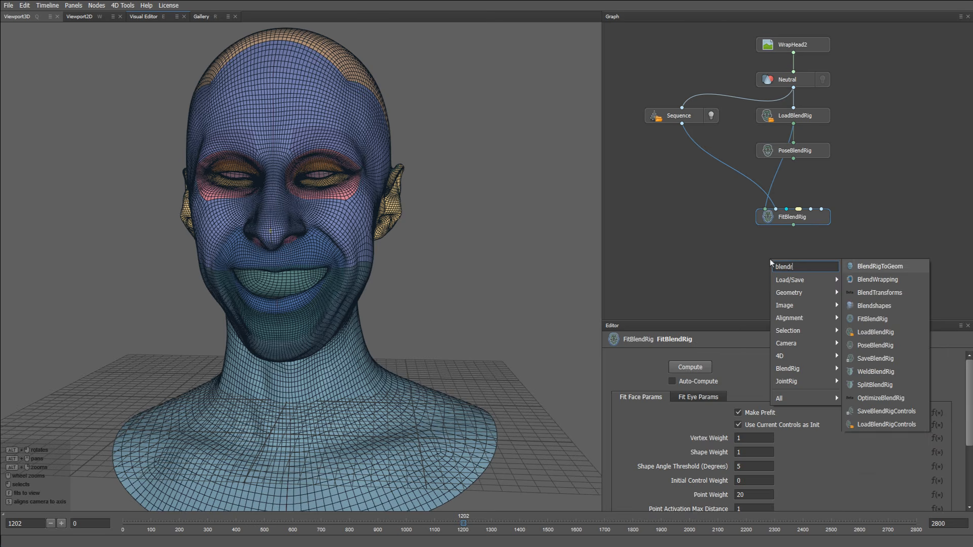
key(Down)
key(Down)
key(Return)
drag(771, 262, 793, 244)
click(824, 252)
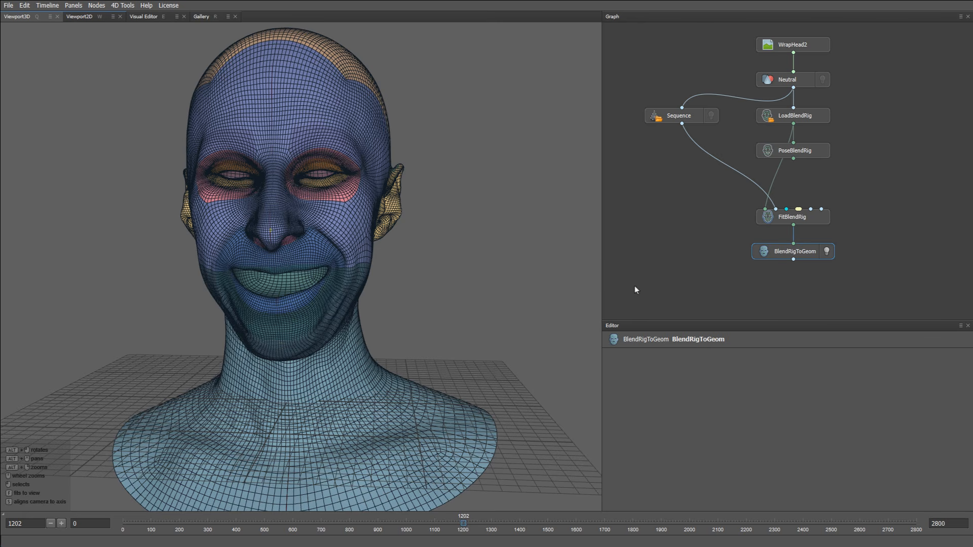
Add another LoadVertices node beside Sequence, feed it from the Neutral node and rename it JawOpen
alt+drag(400, 341, 602, 280)
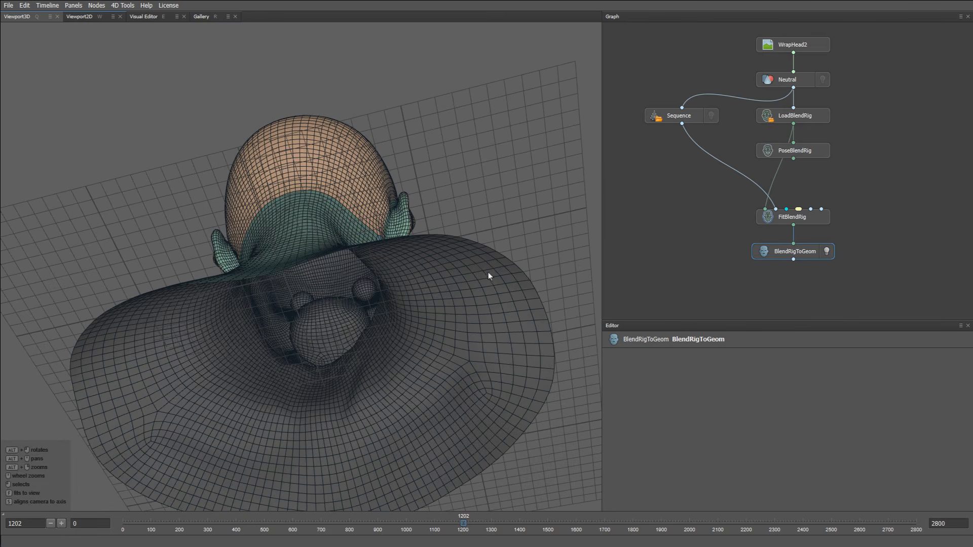
alt+drag(488, 273, 368, 304)
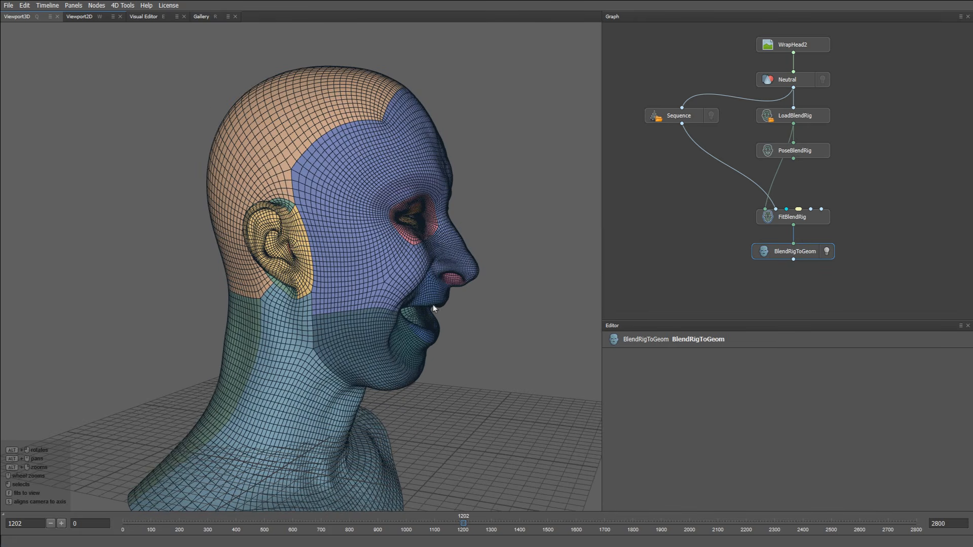
alt+drag(433, 308, 439, 287)
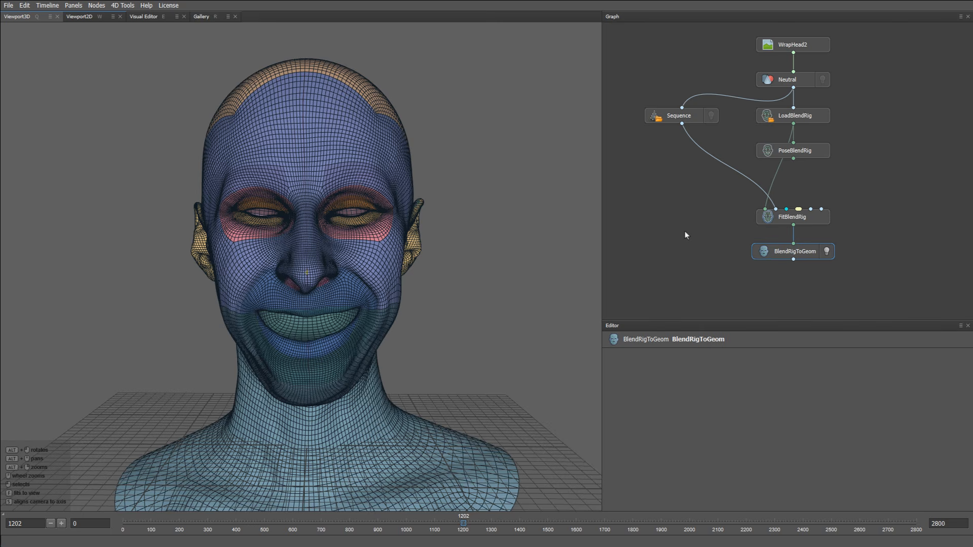
key(f)
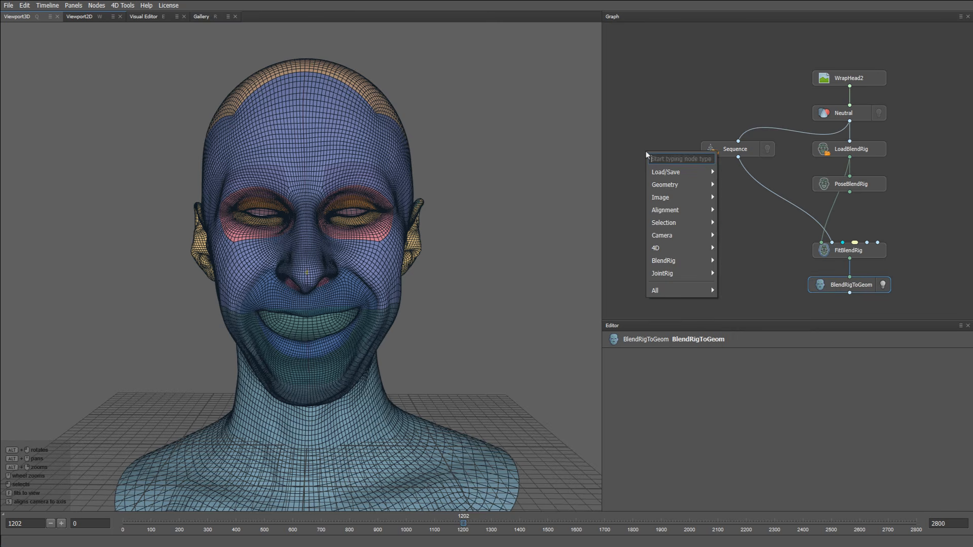
text(loadver)
key(Return)
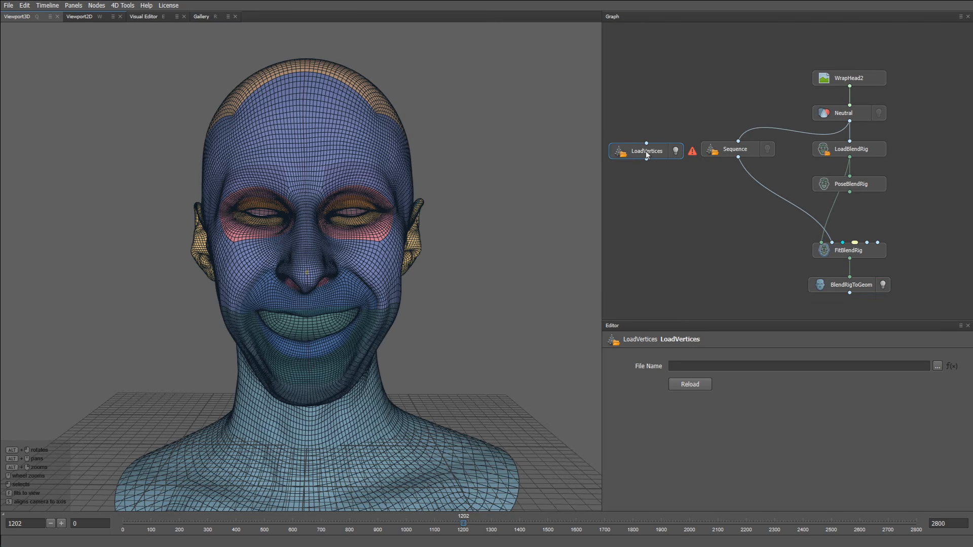
drag(646, 155, 643, 152)
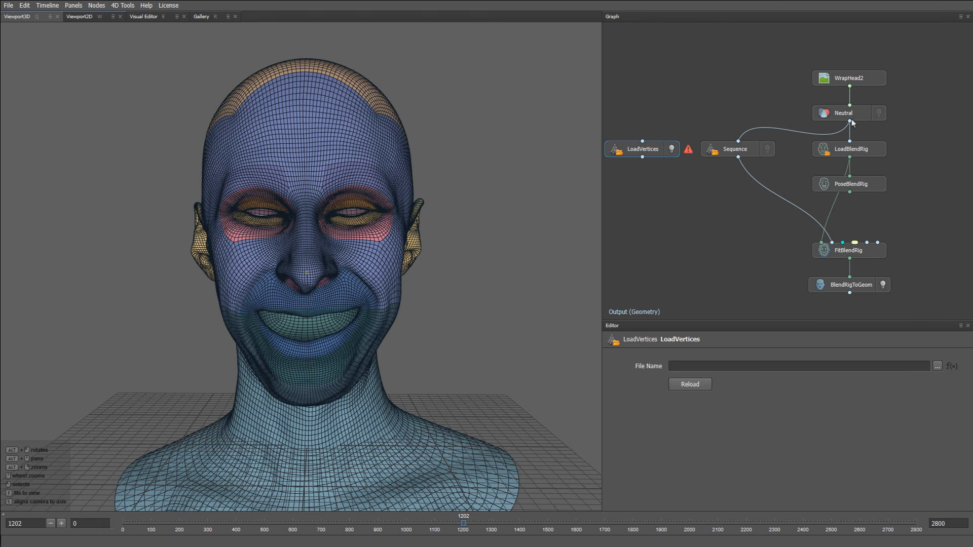
drag(850, 123, 642, 142)
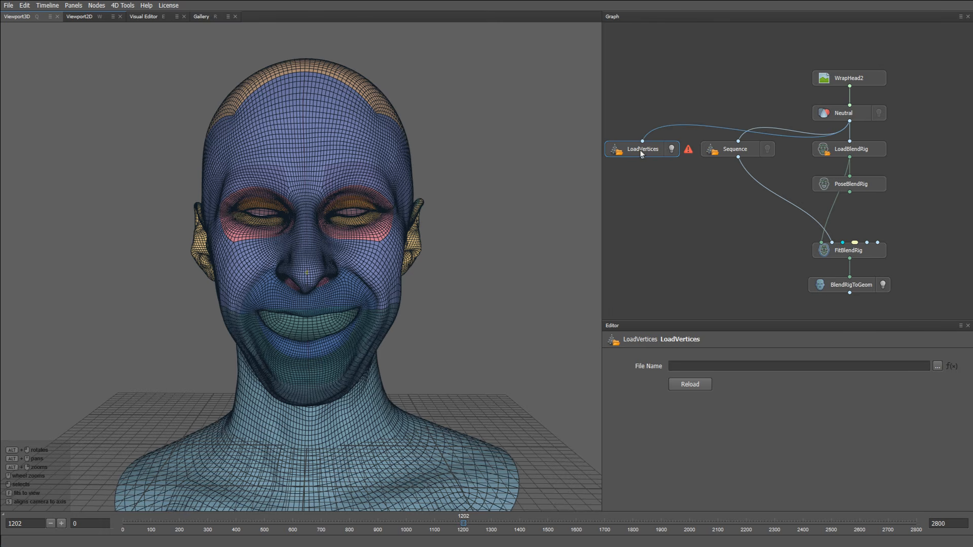
double_click(640, 150)
text(Jaw)
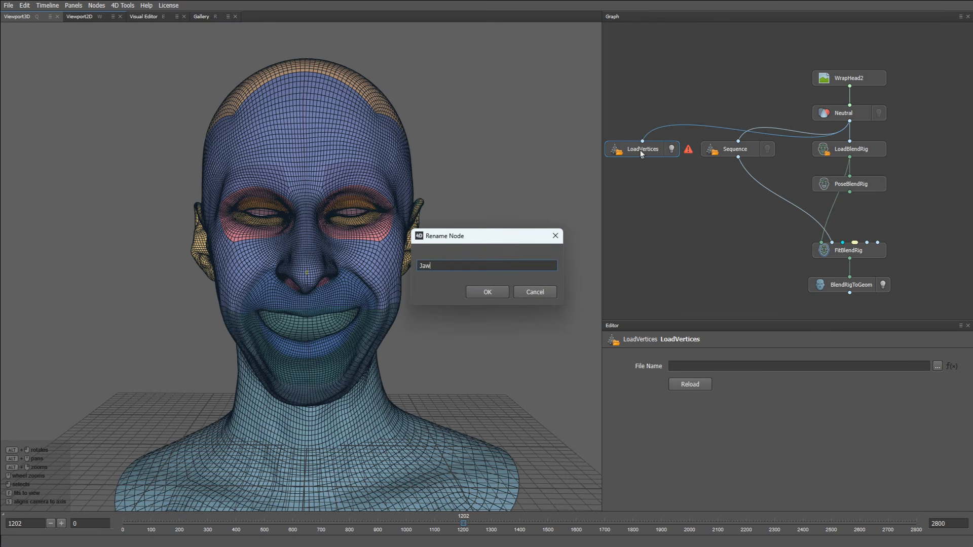
text(Open)
key(Return)
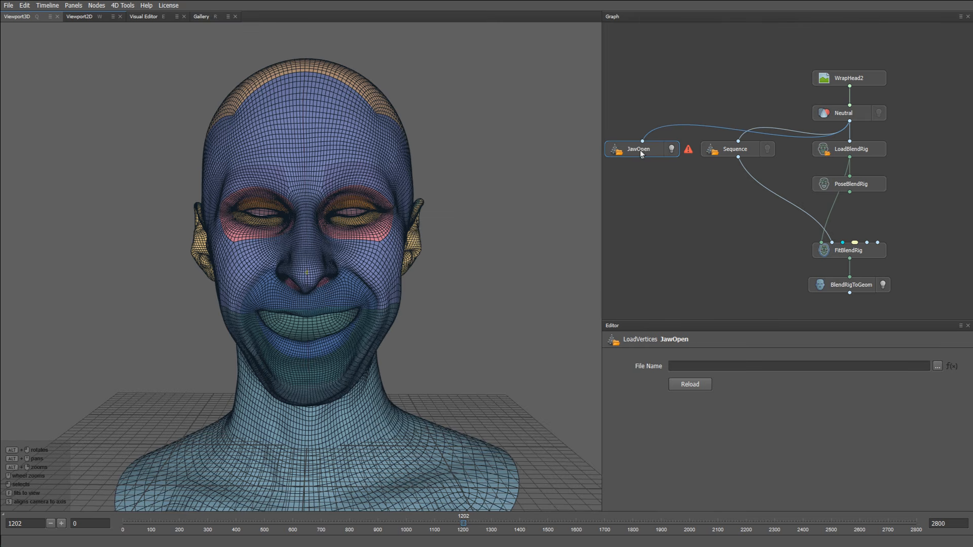
Load JawOpen.ply from the Examples/BlendRig folder into the JawOpen node and display only that mesh
click(937, 368)
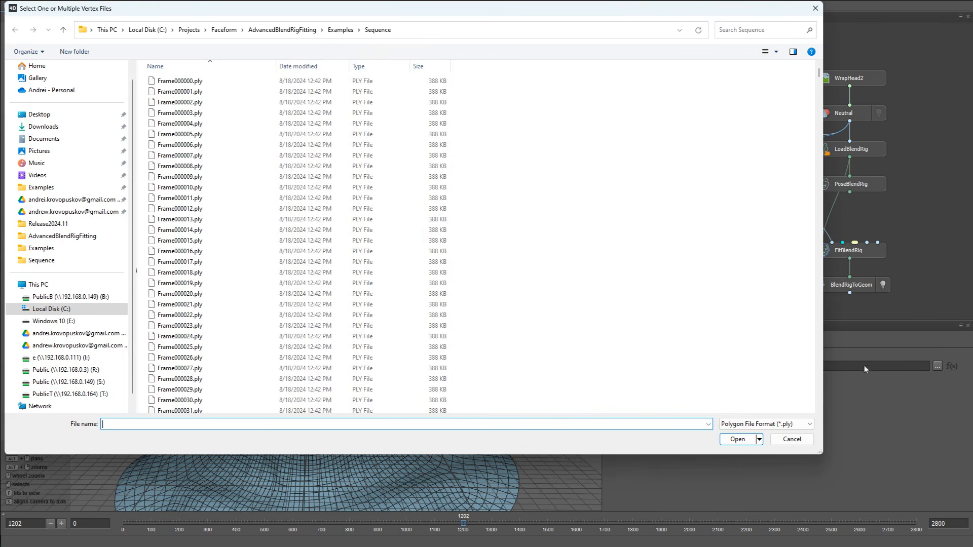
click(342, 31)
double_click(195, 82)
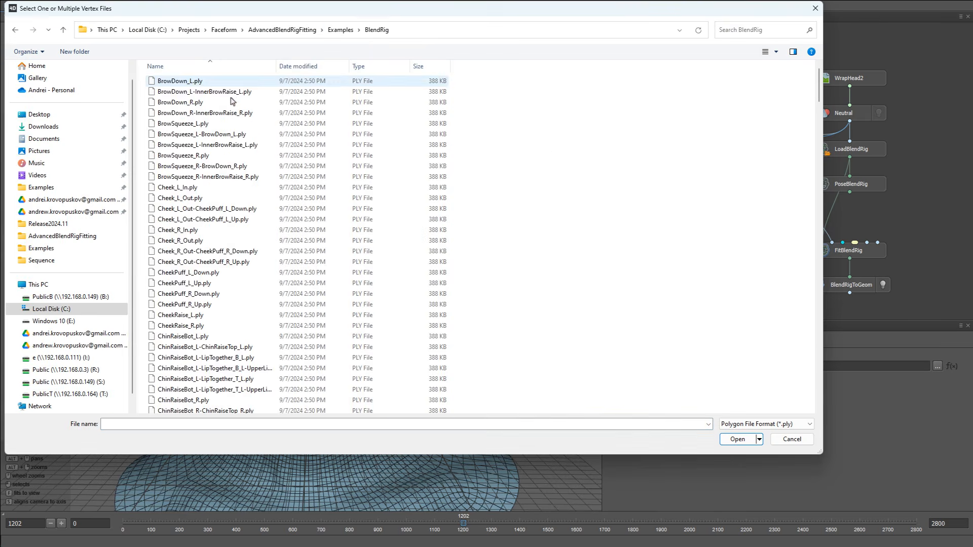
key(j)
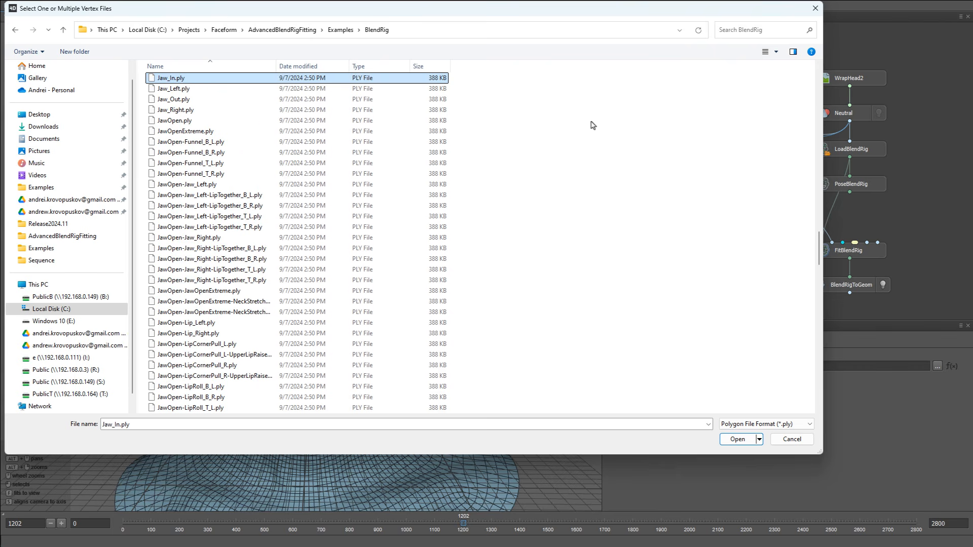
key(Down)
key(Down)
key(Down)
key(Down)
key(Return)
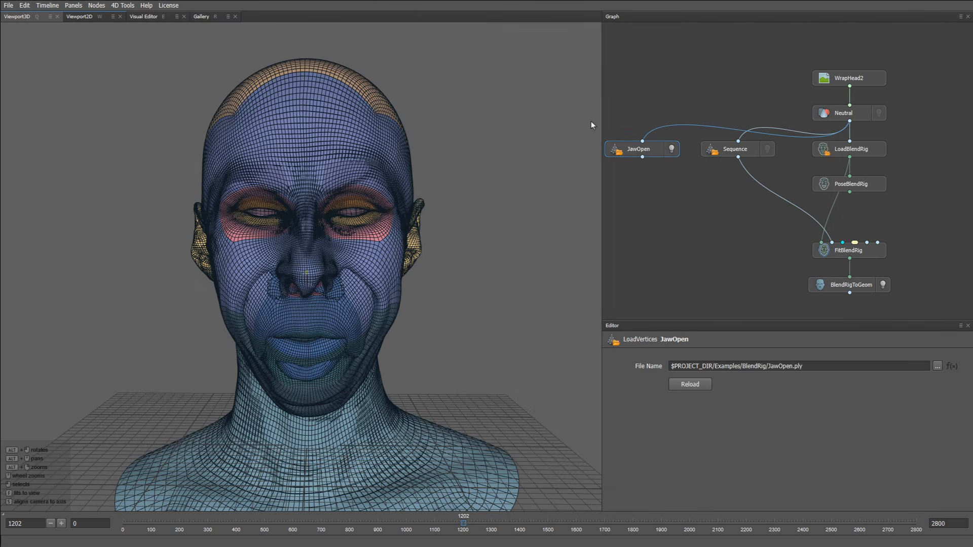
click(671, 148)
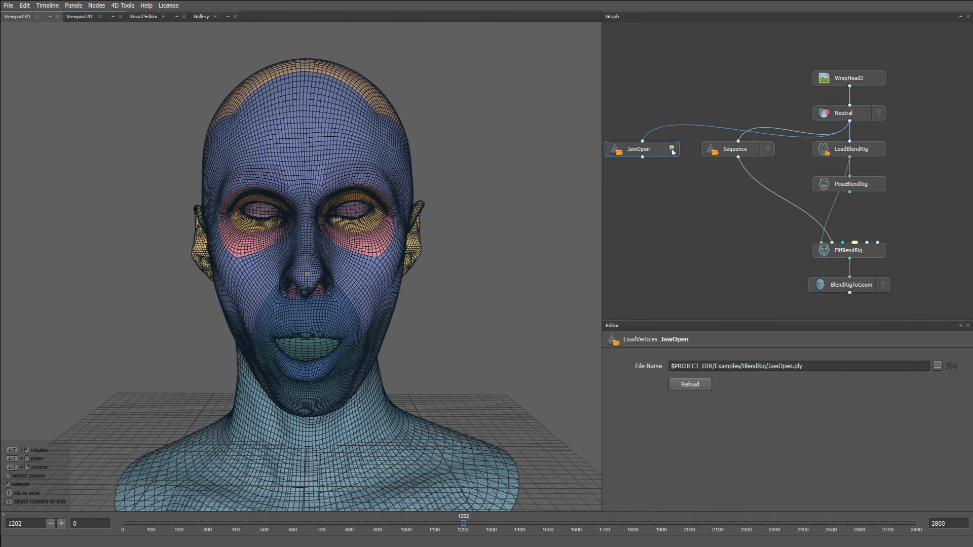
Add a VertexMask node above FitBlendRig, feed it from JawOpen and rename it FittingMask
middle_drag(654, 192, 683, 183)
key(Tab)
text(ver)
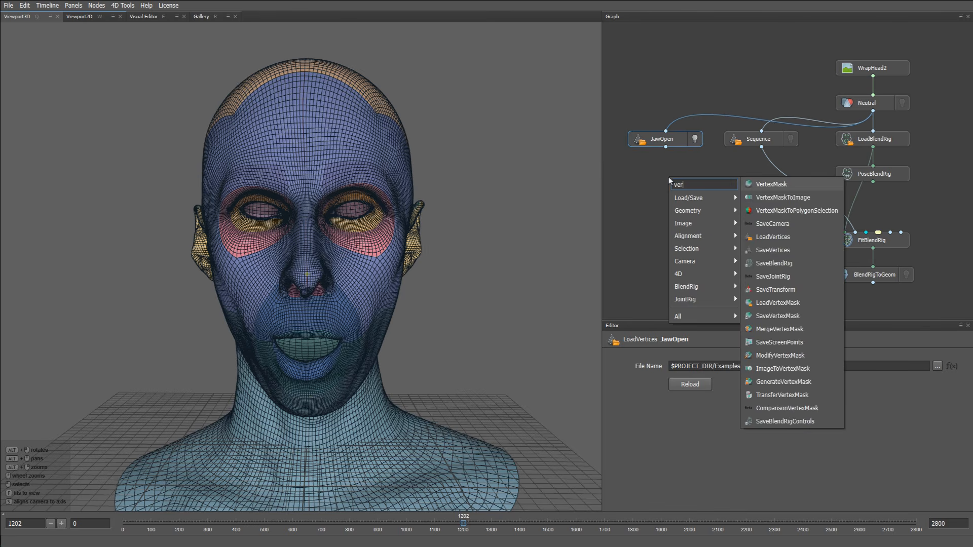
key(Return)
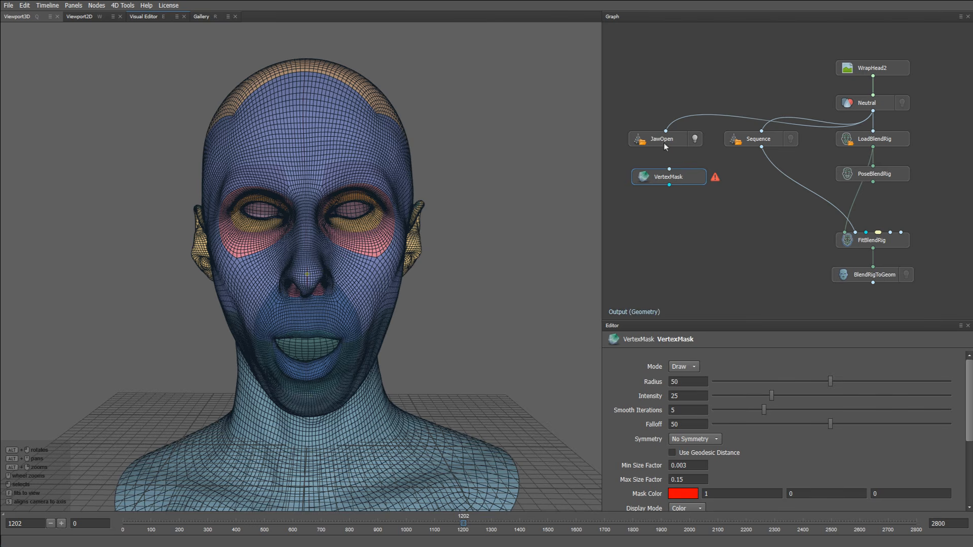
drag(665, 147, 882, 211)
key(F2)
text(Fi)
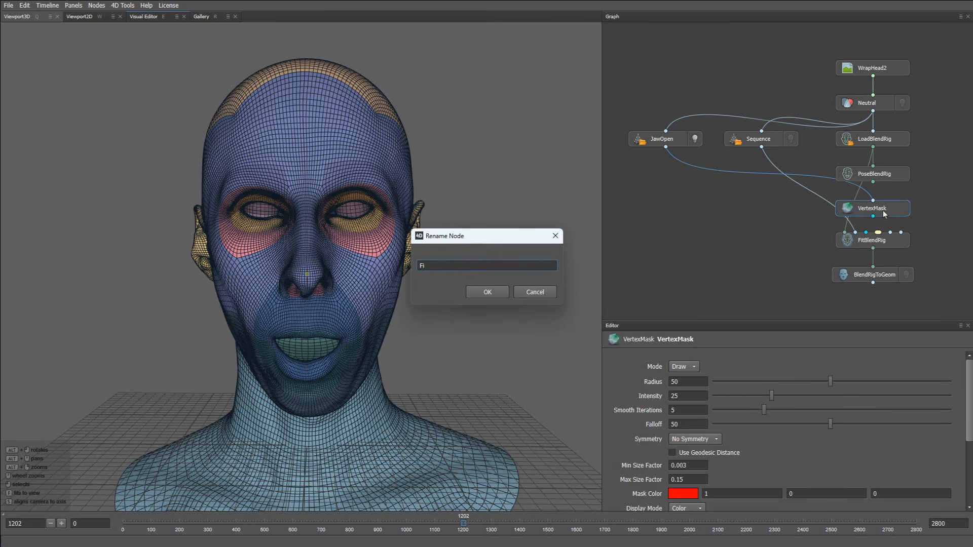
text(ttingMask)
key(Return)
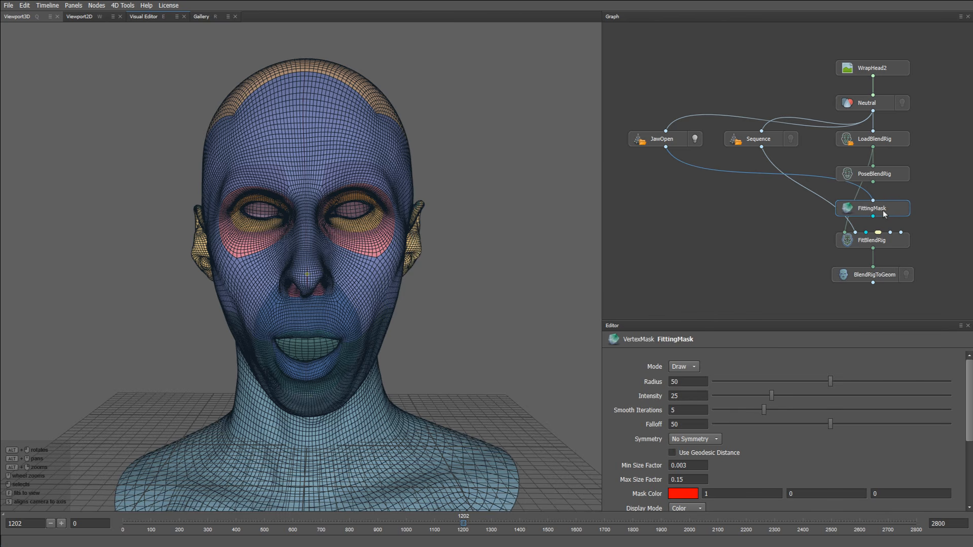
Open FittingMask in the Visual Editor and set its painting symmetry to Topological and brush intensity to 100
click(156, 18)
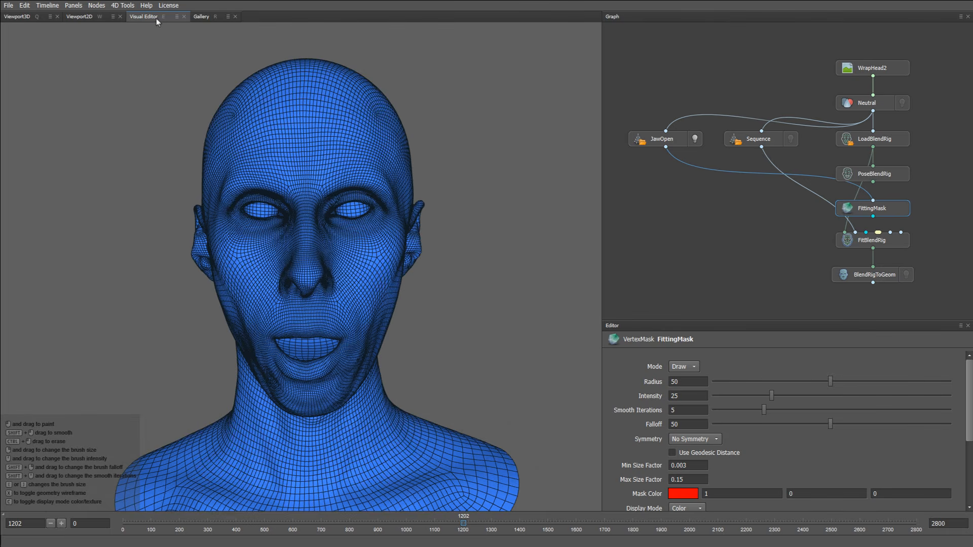
click(675, 439)
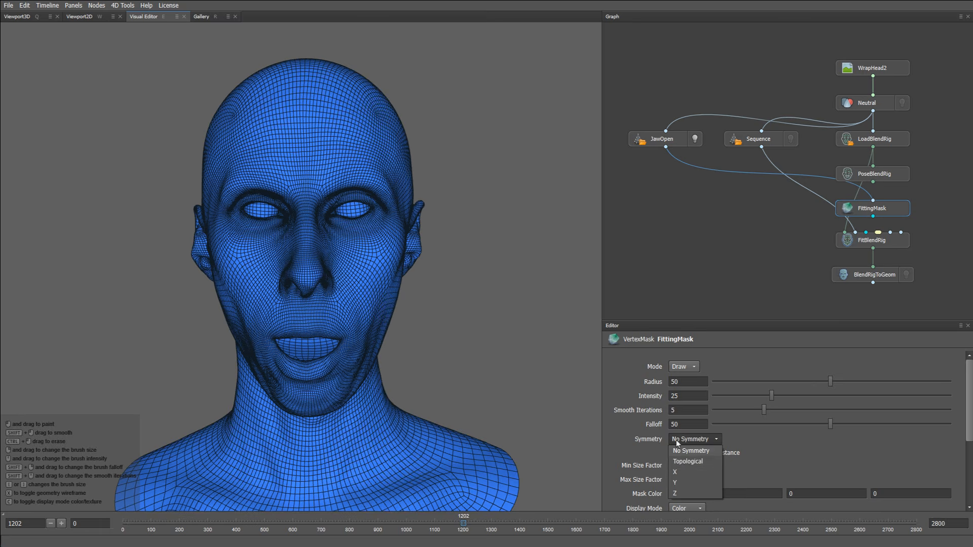
click(685, 461)
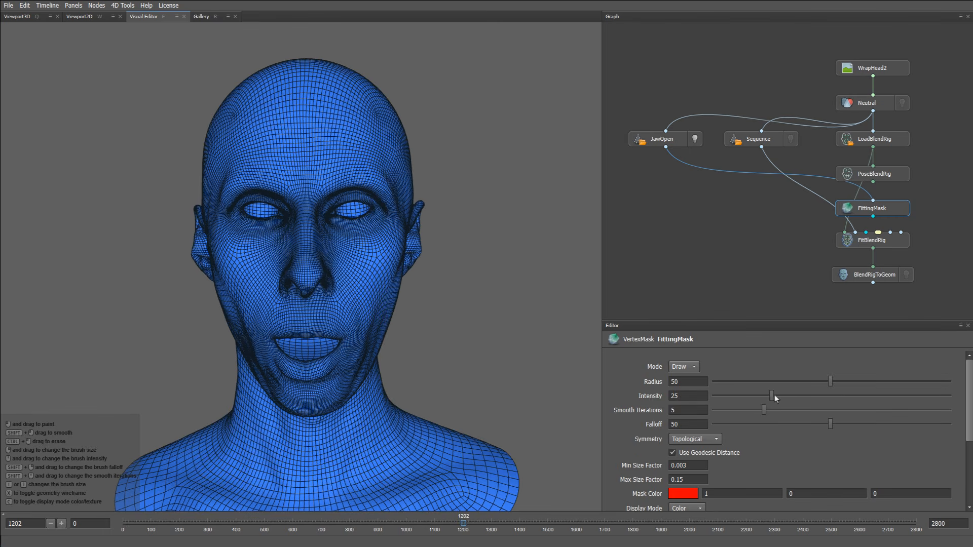
drag(771, 395, 963, 406)
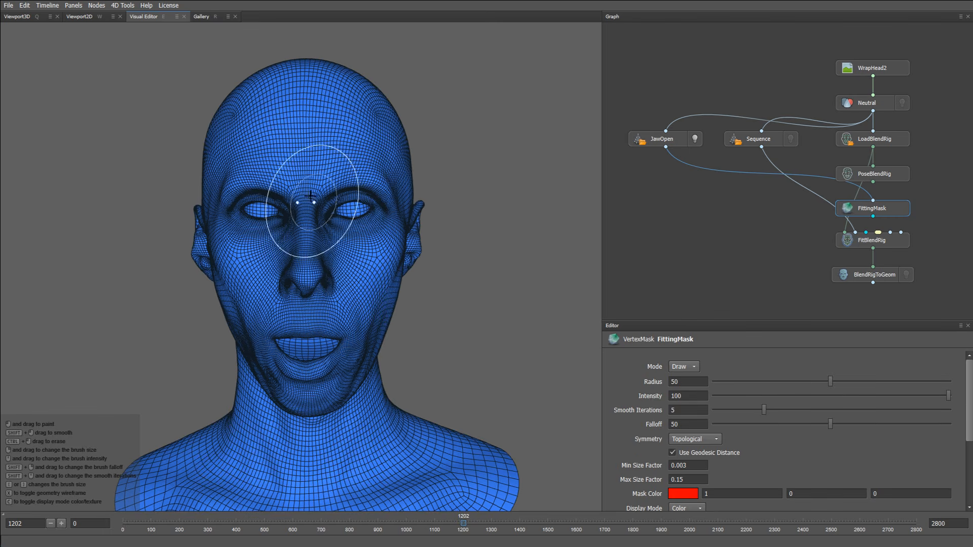
Paint the fitting mask over the forehead, eyes, nose, cheeks, jaw and the front part of the ears
scroll(314, 252, up, 5)
alt+drag(312, 251, 335, 252)
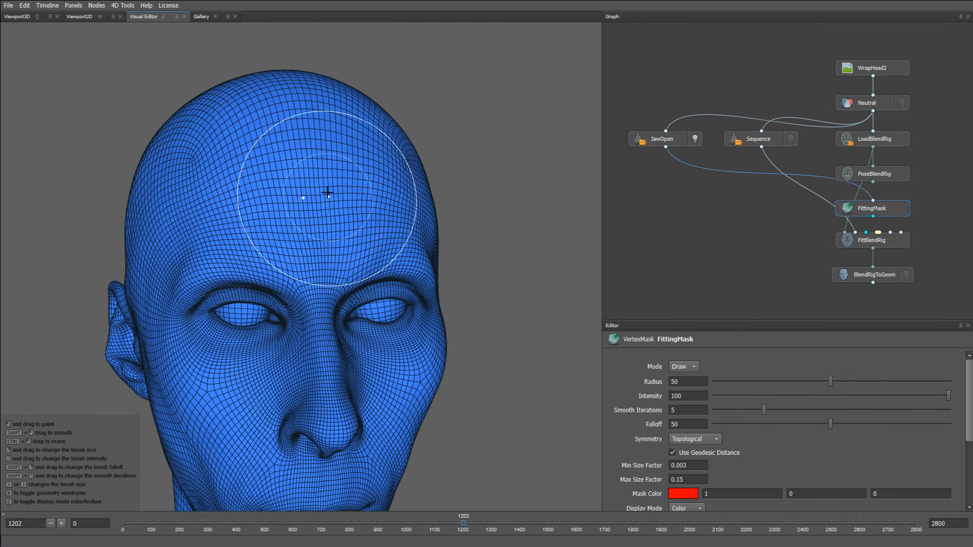
mouse_move(329, 193)
mouse_down()
mouse_move(311, 164)
mouse_move(253, 183)
mouse_move(183, 236)
mouse_move(187, 266)
mouse_move(314, 278)
mouse_move(246, 310)
mouse_move(336, 324)
mouse_move(167, 358)
mouse_up()
alt+drag(167, 357, 317, 319)
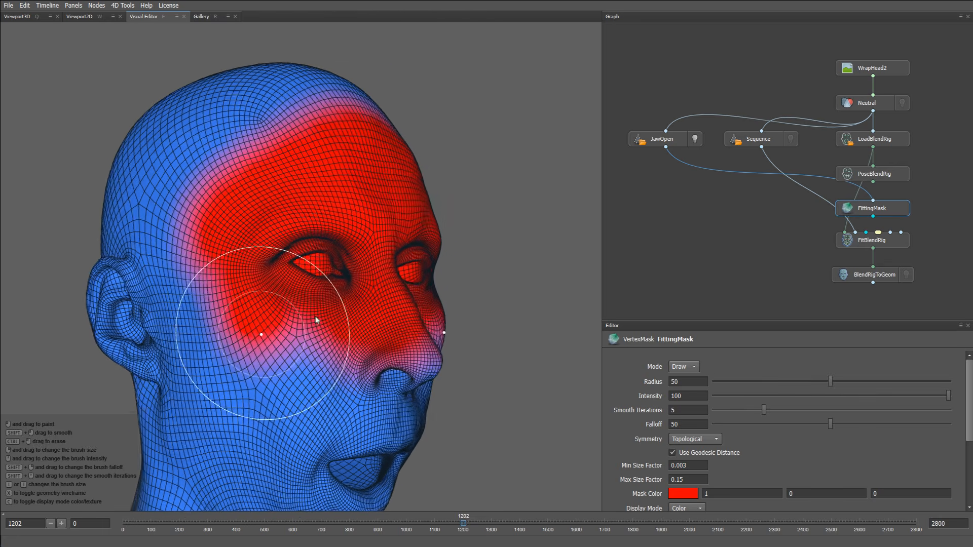
mouse_move(223, 283)
mouse_down()
mouse_move(206, 245)
mouse_move(169, 354)
mouse_move(239, 462)
mouse_up()
alt+middle_drag(239, 462, 228, 275)
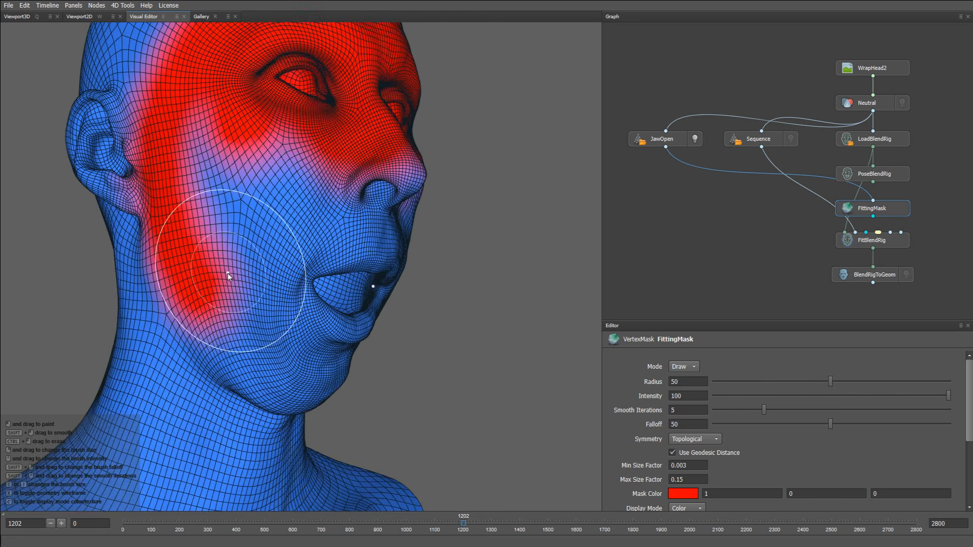
mouse_move(215, 284)
mouse_down()
mouse_move(211, 354)
mouse_move(301, 392)
mouse_move(315, 336)
mouse_move(349, 268)
mouse_move(395, 223)
mouse_move(334, 197)
mouse_move(237, 314)
mouse_move(203, 190)
mouse_move(349, 292)
mouse_move(311, 370)
mouse_move(214, 232)
mouse_move(188, 163)
mouse_move(256, 208)
mouse_move(173, 163)
mouse_up()
mouse_move(121, 133)
mouse_down()
mouse_move(104, 152)
mouse_move(175, 192)
mouse_move(169, 218)
mouse_move(186, 136)
mouse_move(215, 120)
mouse_up()
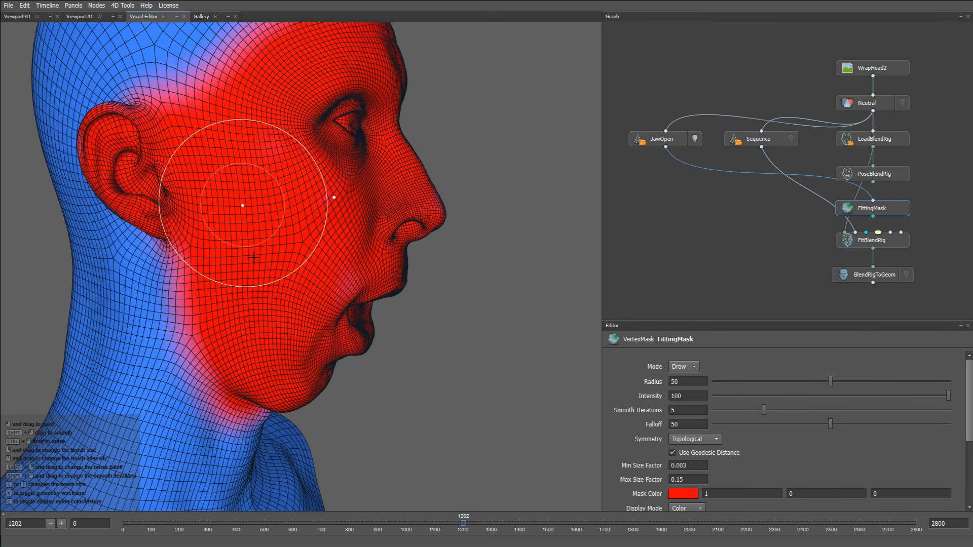
Extend the painted mask beneath the chin and down the front of the neck
alt+middle_drag(281, 314, 290, 219)
alt+drag(290, 220, 230, 202)
mouse_move(274, 341)
mouse_down()
mouse_move(299, 382)
mouse_move(346, 247)
mouse_move(322, 272)
mouse_move(288, 263)
mouse_move(330, 200)
mouse_up()
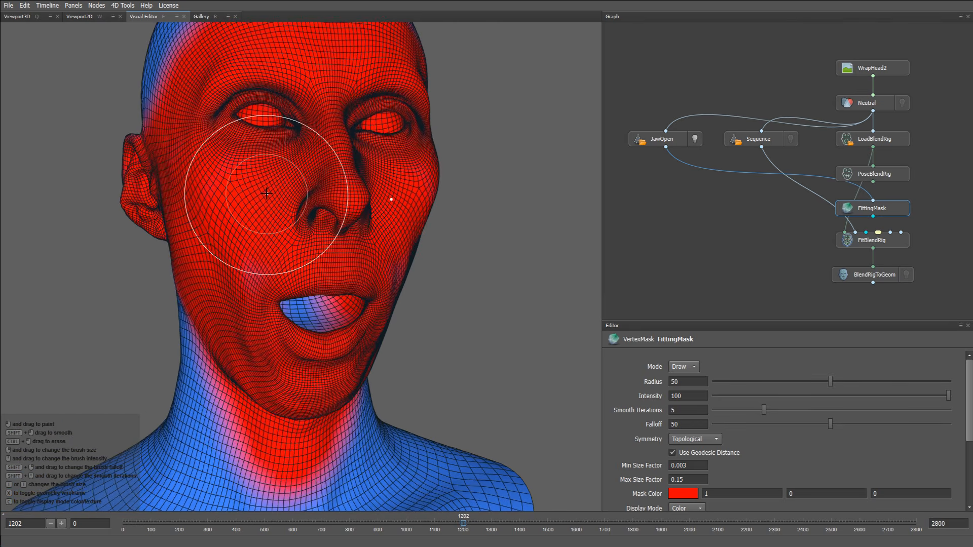
alt+drag(267, 196, 239, 250)
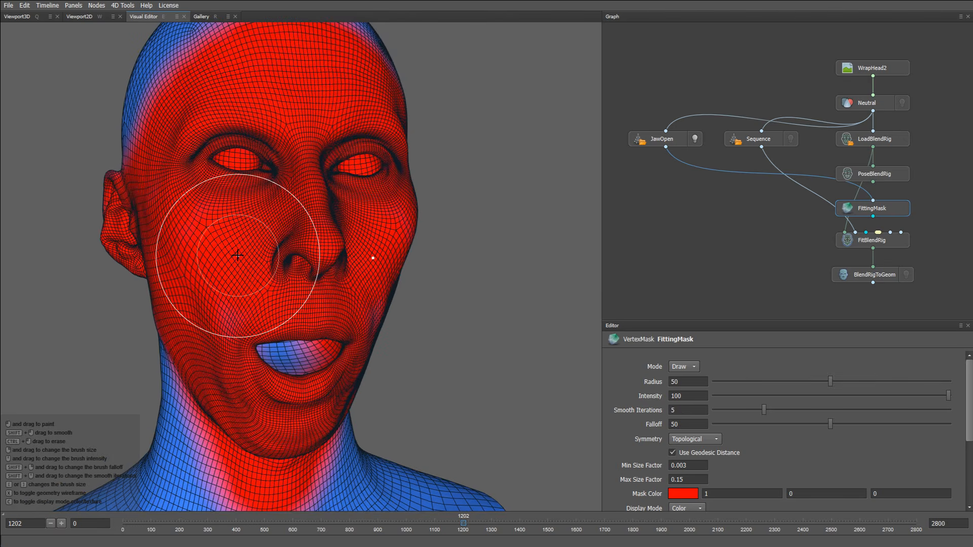
Subtract the EyeSocketBottom, EyeSocketTop, MouthSocketBottom and MouthSocketTop polygroups from the fitting mask
scroll(644, 412, down, 4)
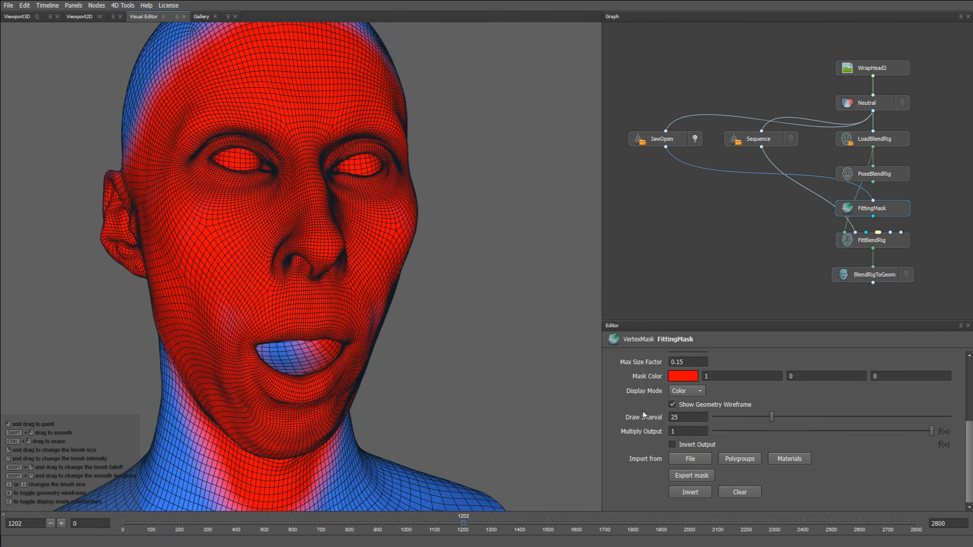
click(739, 462)
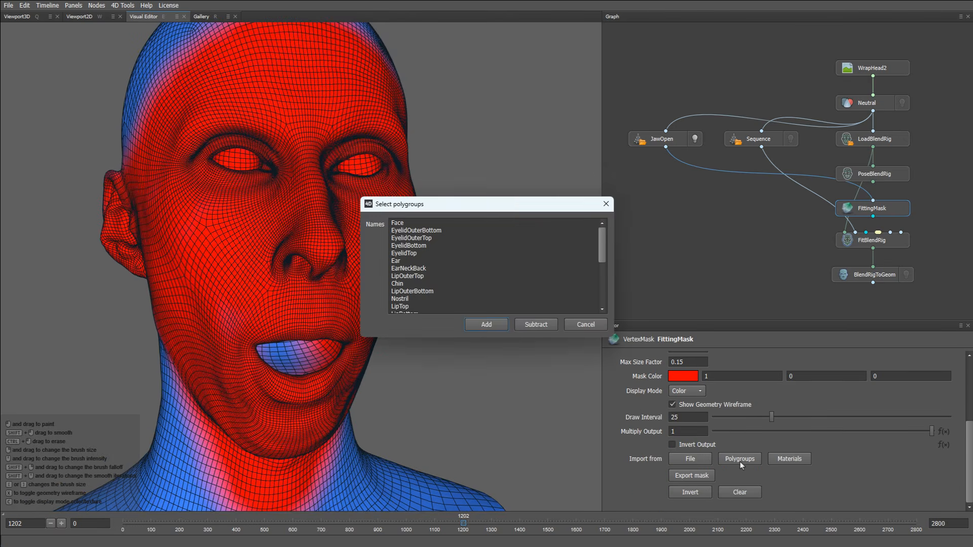
drag(599, 244, 599, 287)
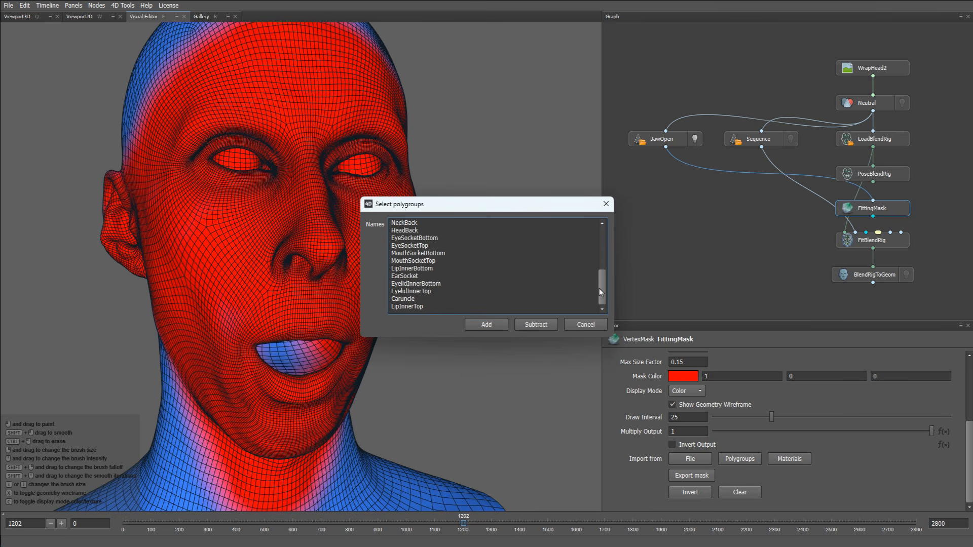
click(422, 241)
ctrl+click(420, 246)
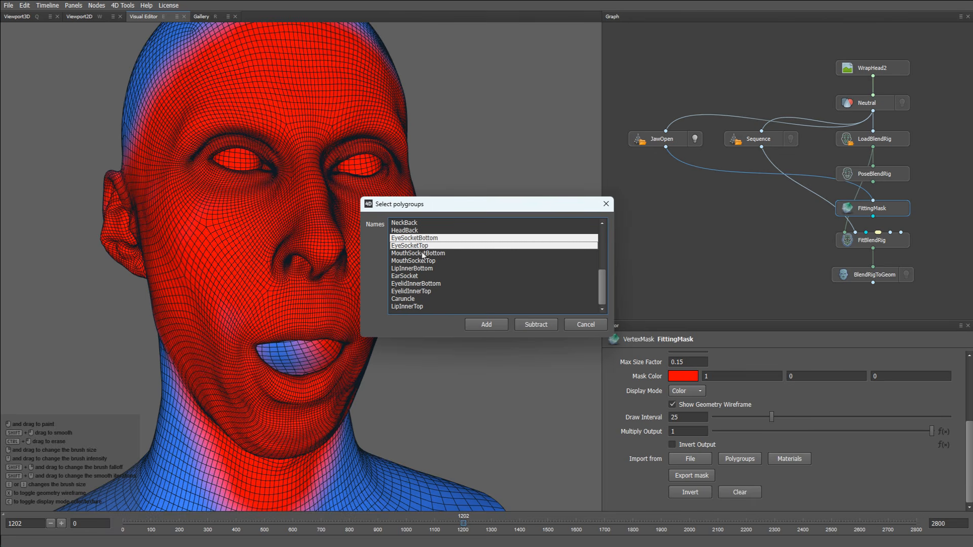
ctrl+click(423, 253)
ctrl+click(427, 262)
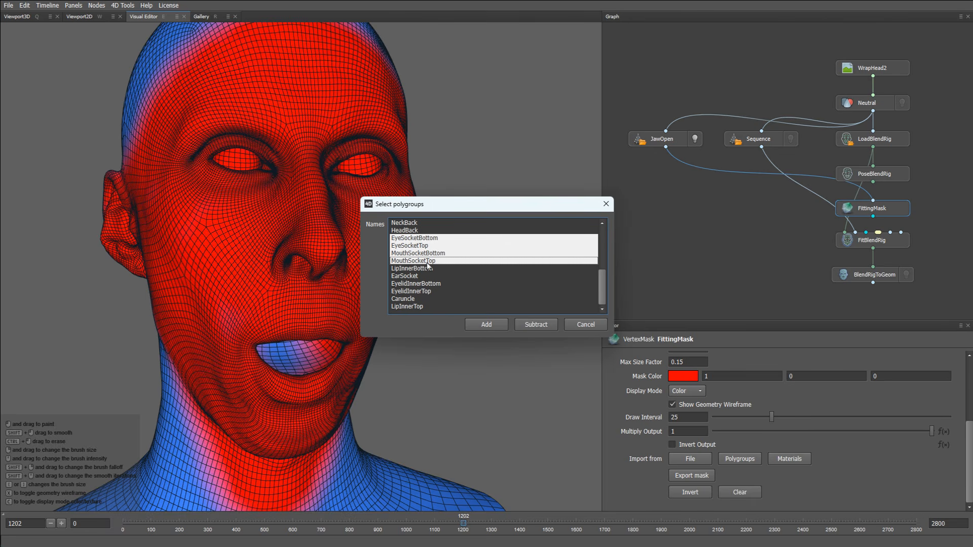
click(536, 324)
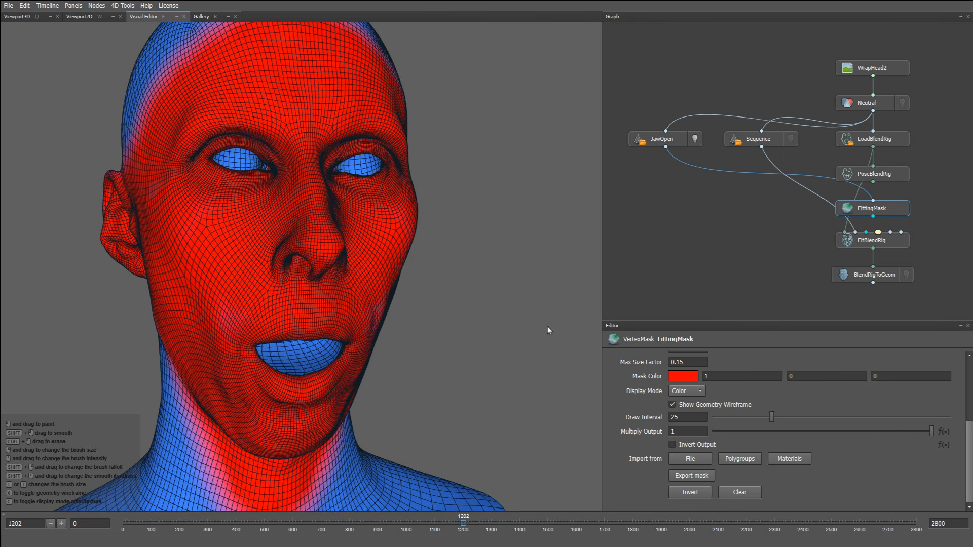
Erase the mask along the inner edges of both lips and the mouth corners with a smaller brush
alt+drag(449, 328, 432, 291)
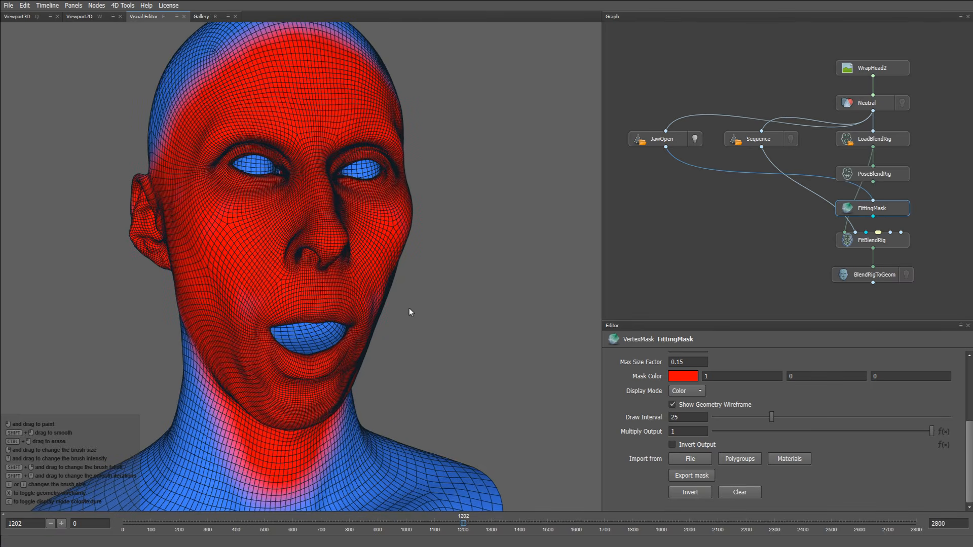
scroll(314, 350, up, 5)
mouse_move(315, 362)
alt+mouse_down()
mouse_move(393, 415)
mouse_move(356, 408)
mouse_move(355, 391)
alt+mouse_up()
scroll(304, 364, up, 3)
right_drag(305, 348, 236, 408)
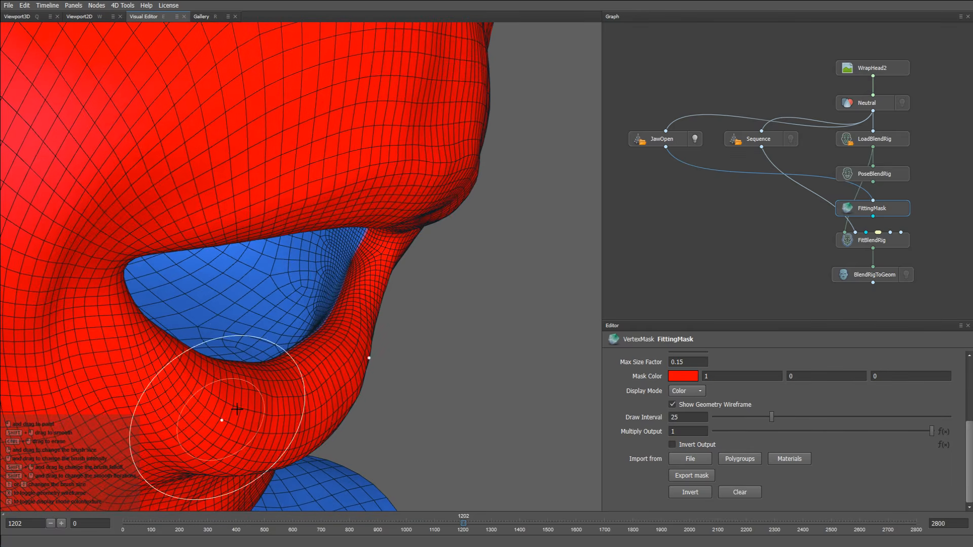
alt+drag(276, 363, 300, 351)
mouse_move(300, 349)
ctrl+mouse_down()
mouse_move(298, 326)
mouse_move(285, 345)
mouse_move(302, 304)
ctrl+mouse_up()
alt+middle_drag(302, 304, 303, 349)
alt+drag(303, 349, 304, 314)
scroll(306, 317, up, 1)
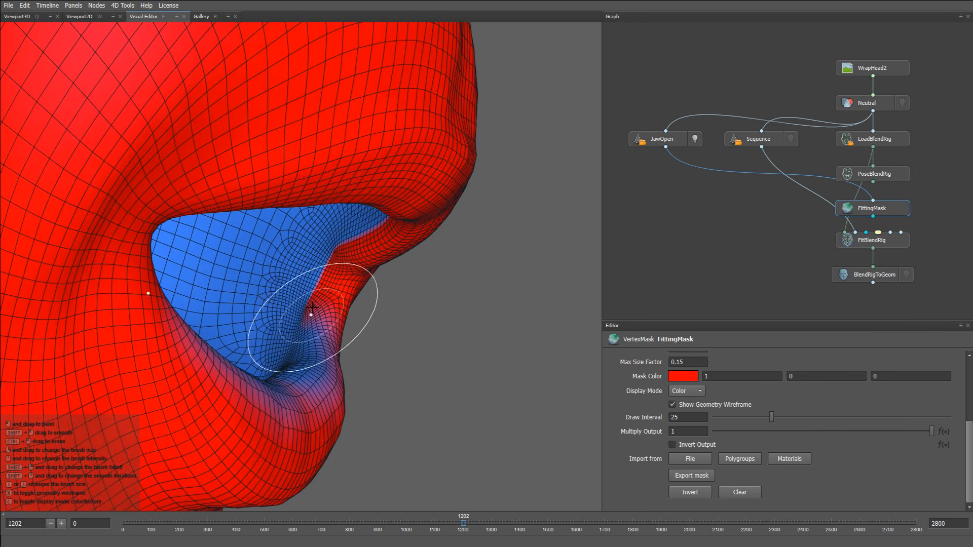
mouse_move(334, 249)
ctrl+mouse_down()
mouse_move(302, 304)
mouse_move(352, 239)
mouse_move(348, 226)
mouse_move(387, 211)
mouse_move(433, 165)
ctrl+mouse_up()
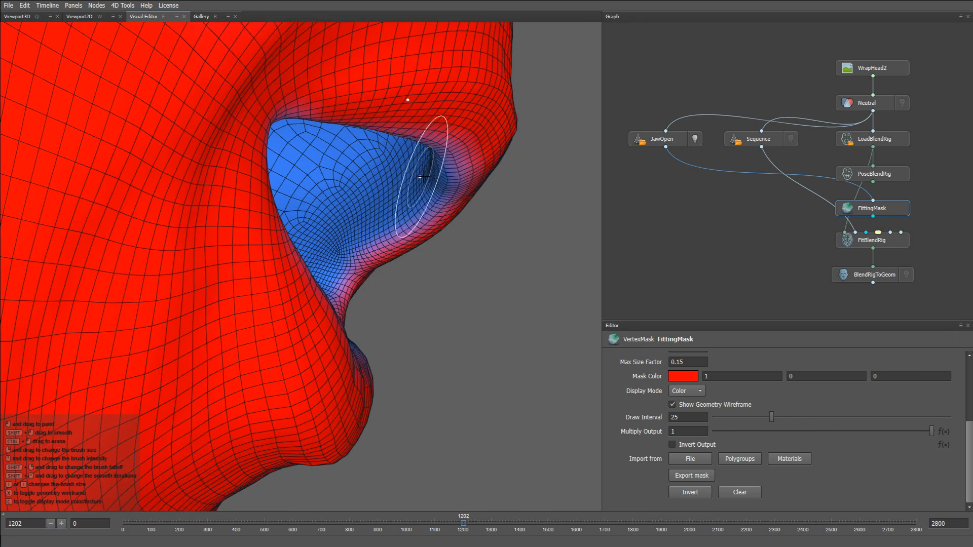
mouse_move(409, 99)
alt+mouse_down()
mouse_move(439, 157)
mouse_move(338, 227)
mouse_move(350, 315)
alt+mouse_up()
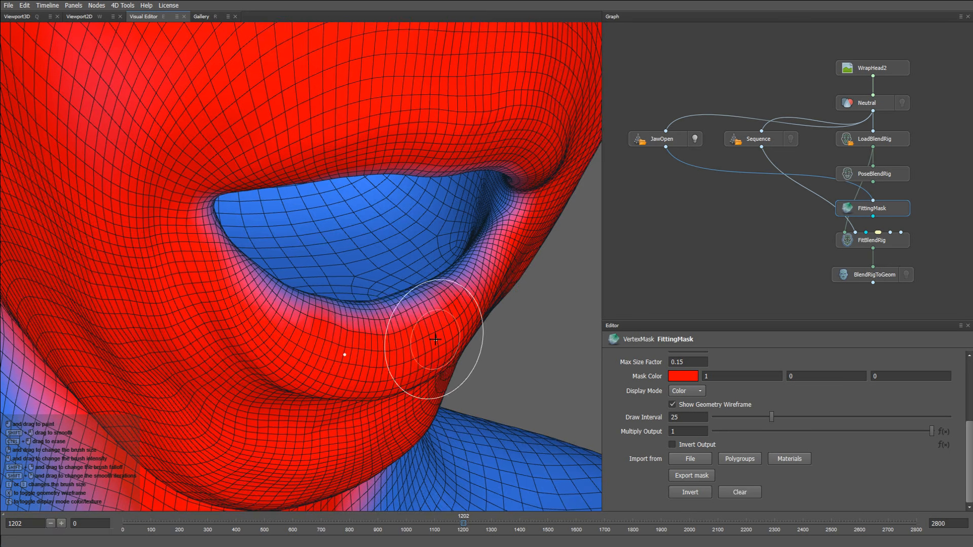
Smooth the mask border around the lips and mouth corners
mouse_move(429, 340)
alt+mouse_down()
mouse_move(395, 345)
mouse_move(387, 367)
alt+mouse_up()
mouse_move(318, 336)
shift+mouse_down()
mouse_move(330, 314)
mouse_move(413, 266)
mouse_move(398, 273)
mouse_move(462, 191)
mouse_move(440, 230)
mouse_move(468, 162)
shift+mouse_up()
mouse_move(498, 121)
shift+mouse_down()
mouse_move(490, 125)
mouse_move(518, 73)
mouse_move(499, 40)
mouse_move(502, 123)
mouse_move(456, 194)
mouse_move(455, 229)
mouse_move(385, 323)
mouse_move(248, 337)
mouse_move(346, 358)
shift+mouse_up()
alt+right_drag(345, 359, 285, 304)
alt+drag(285, 304, 328, 340)
scroll(359, 355, down, 5)
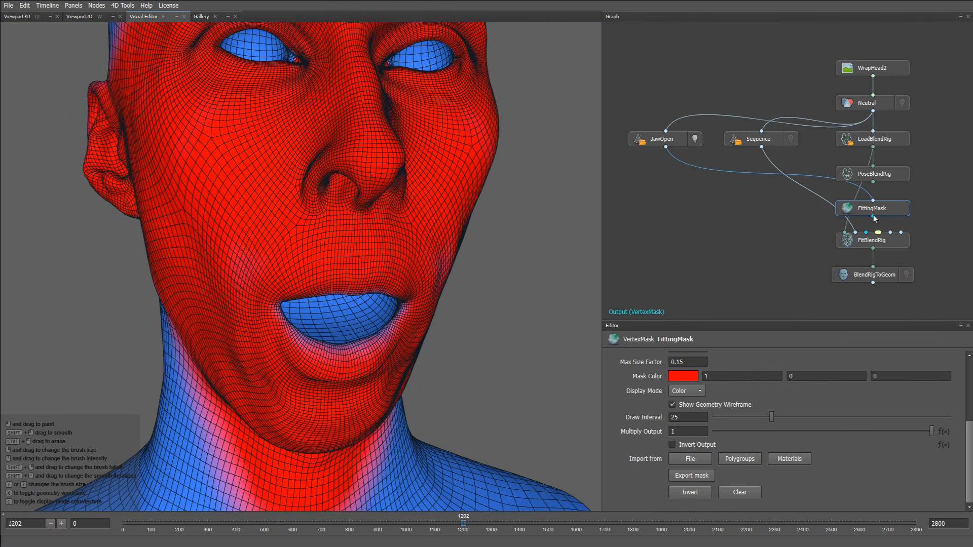
Compute FitBlendRig with FittingMask connected as its mask and display only the BlendRigToGeom geometry in the 3D viewport
drag(872, 216, 866, 234)
click(860, 245)
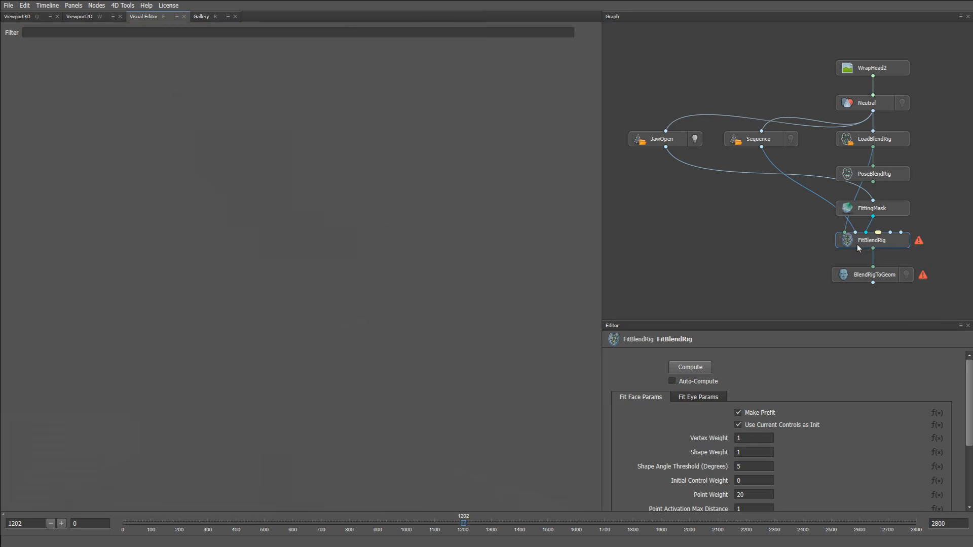
click(688, 367)
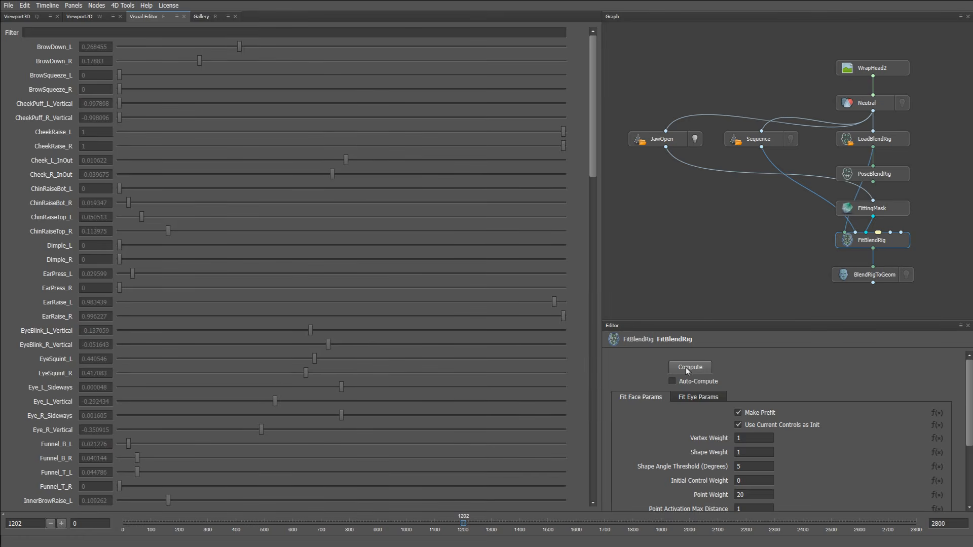
key(q)
click(908, 276)
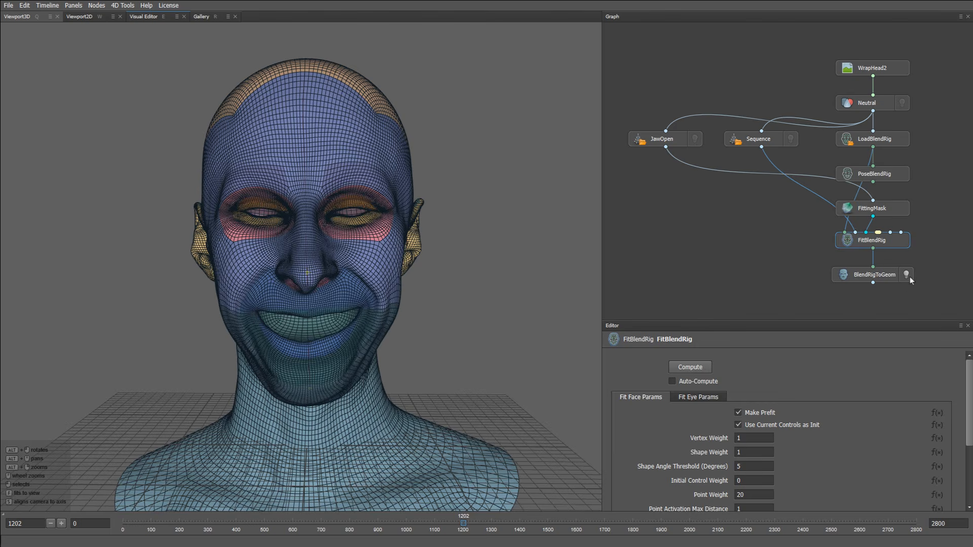
Add a Transform node fed by Sequence and move its mesh about -19.8 along X, beside the fitted head
right_click(747, 202)
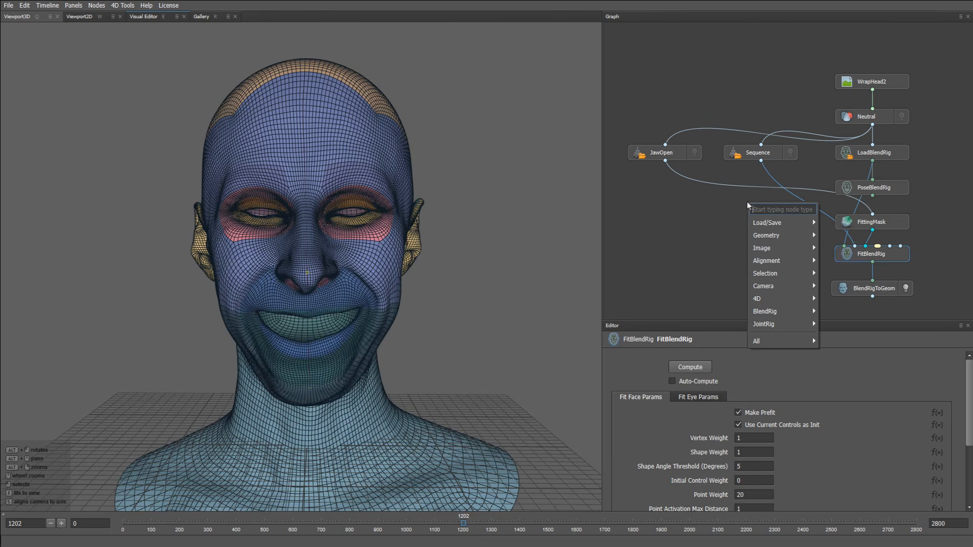
text(tra)
key(Return)
drag(749, 200, 761, 180)
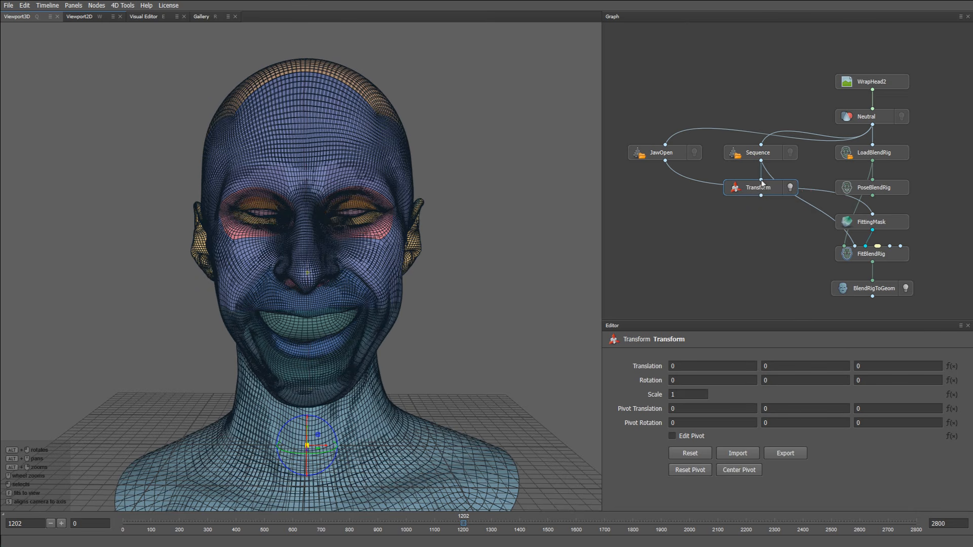
drag(327, 445, 68, 443)
alt+middle_drag(253, 388, 422, 359)
alt+drag(422, 359, 369, 406)
Go to frame 510 and compute the FitBlendRig fit for that frame
double_click(7, 523)
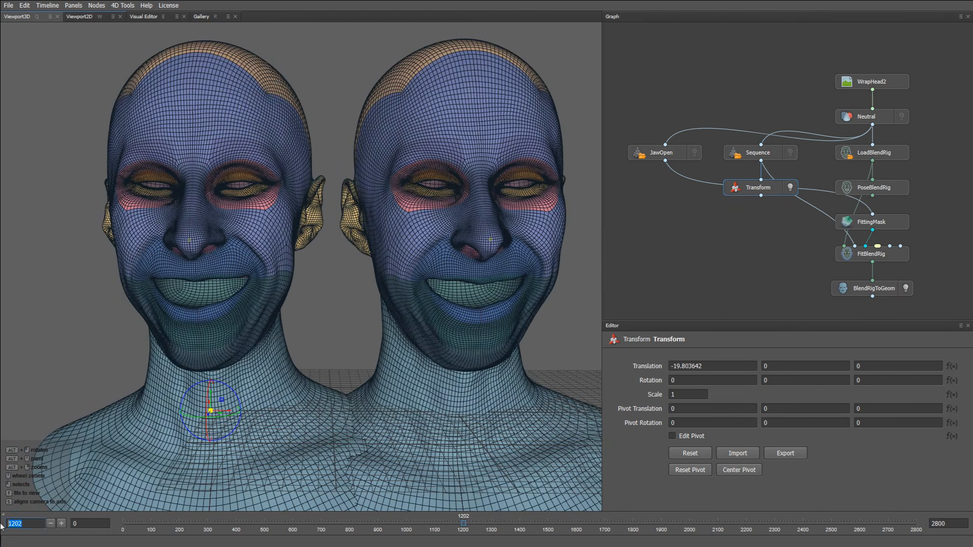
text(510)
key(Return)
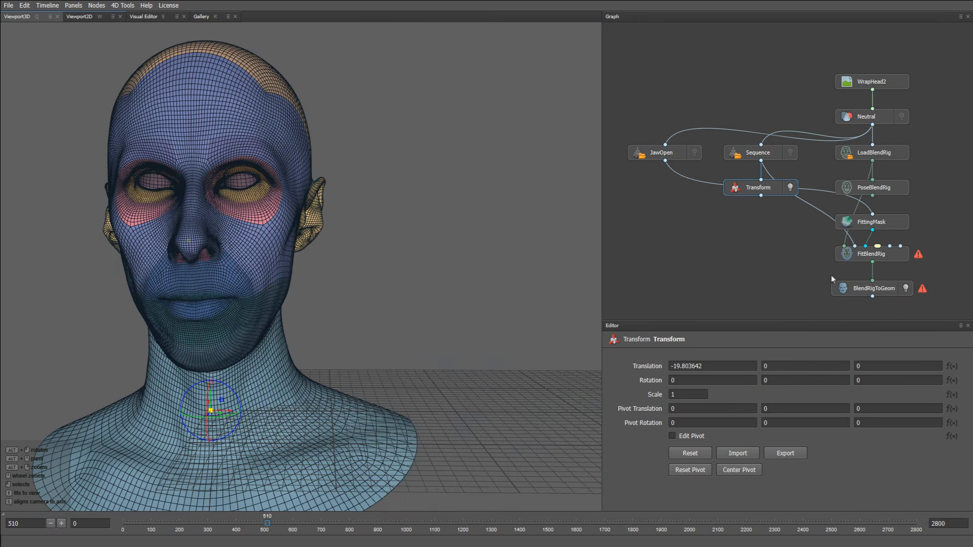
click(843, 257)
click(689, 368)
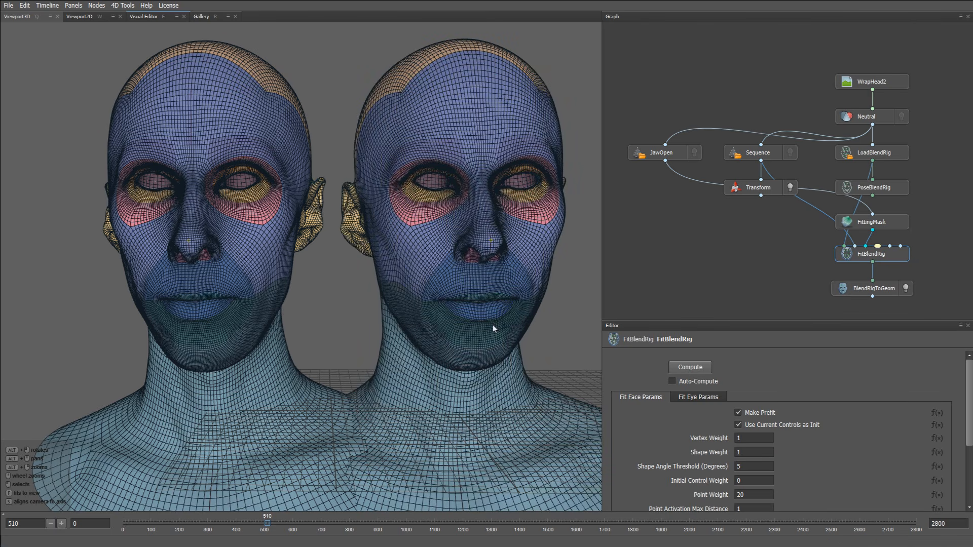
Compare the lips and lower face of the fitted head with the original sequence mesh from several angles
alt+drag(492, 326, 479, 306)
alt+right_drag(479, 306, 504, 352)
alt+drag(505, 355, 432, 298)
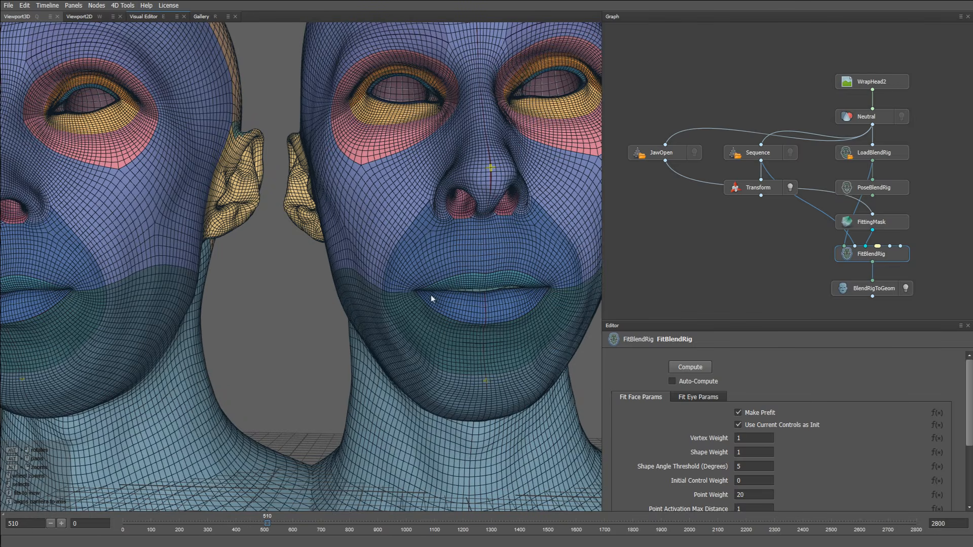
alt+middle_drag(238, 330, 443, 357)
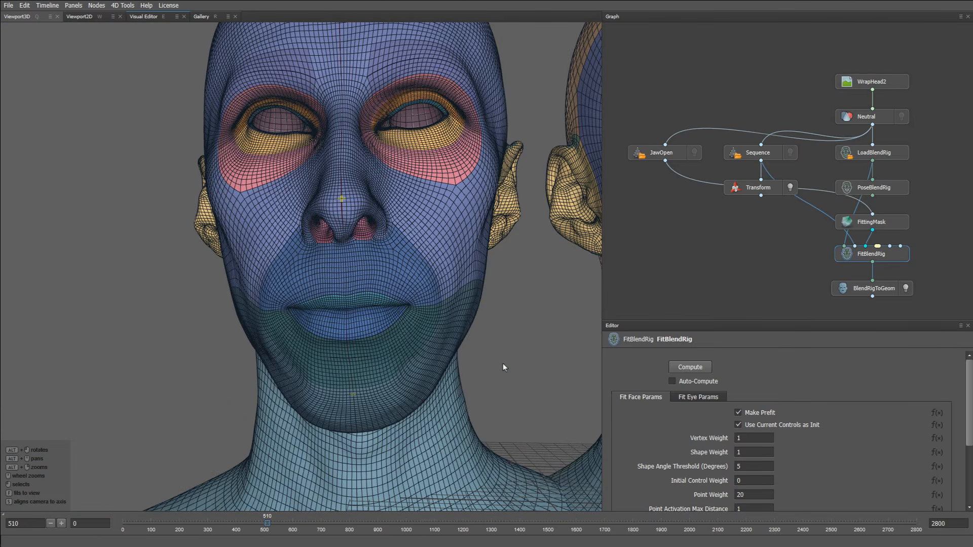
alt+middle_drag(549, 351, 305, 356)
alt+right_drag(305, 357, 299, 333)
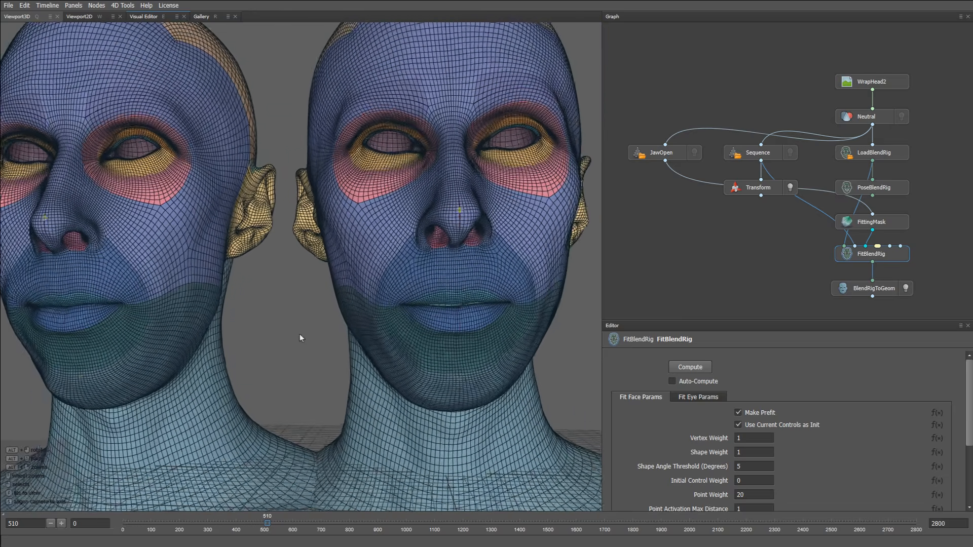
alt+drag(300, 333, 281, 333)
alt+middle_drag(281, 333, 296, 347)
alt+drag(296, 346, 297, 338)
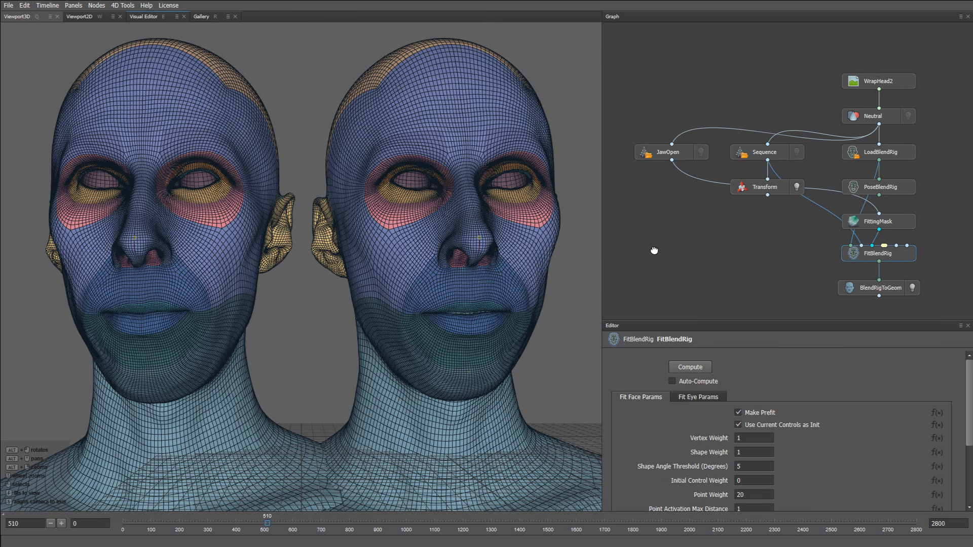
Move the JawOpen node farther from the Sequence node in the graph
middle_drag(651, 244, 710, 215)
drag(728, 130, 705, 133)
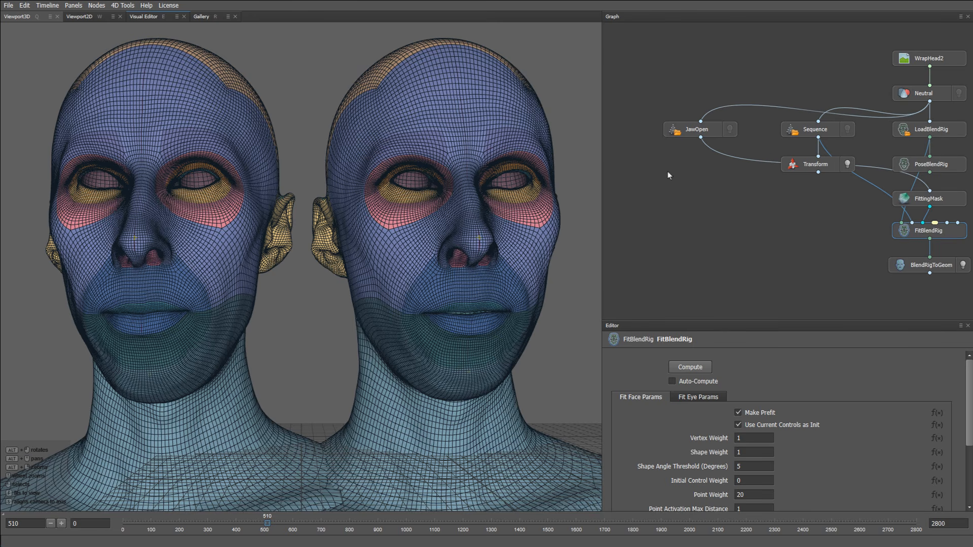
Add a SelectPointsWithSplines node near JawOpen and feed it with the JawOpen geometry
key(Tab)
text(selectpoints)
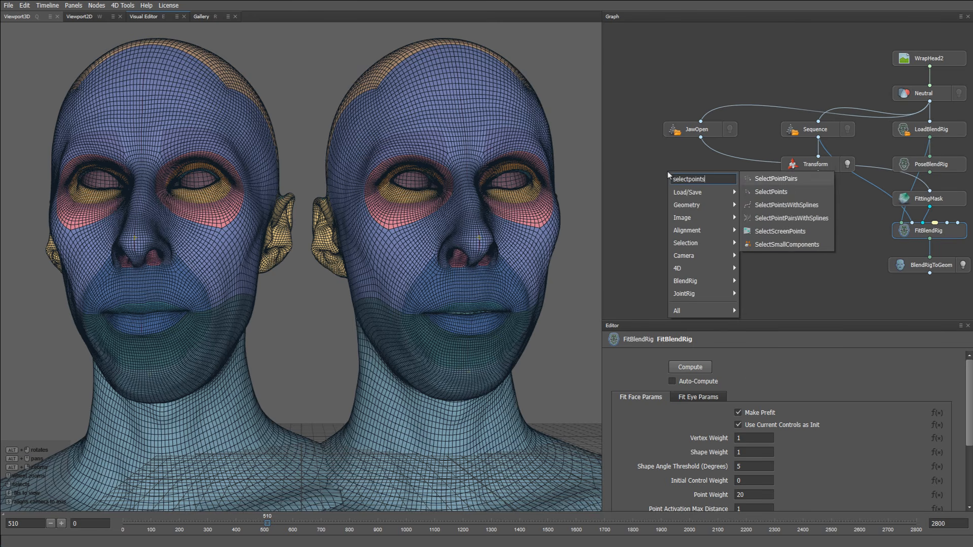
text(w)
key(Return)
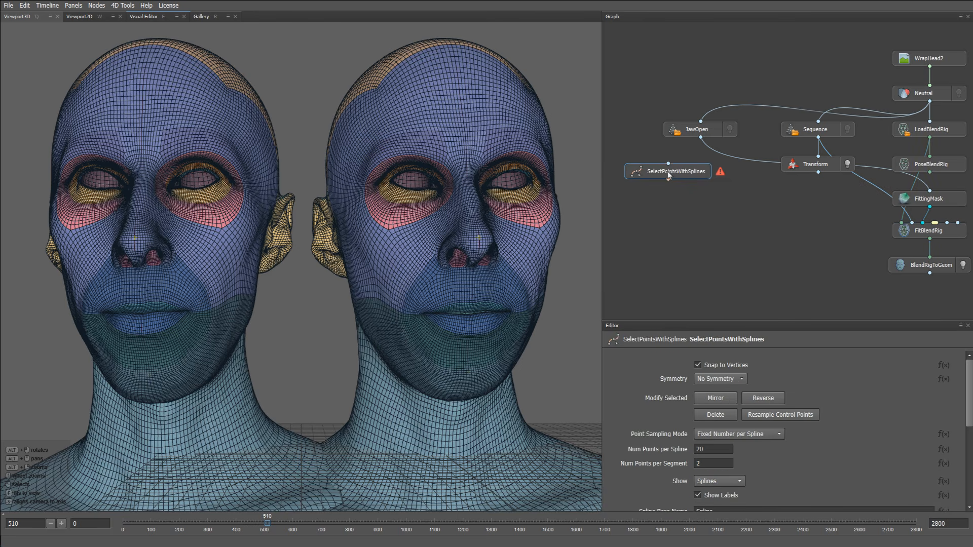
drag(668, 174, 636, 174)
middle_drag(671, 187, 749, 194)
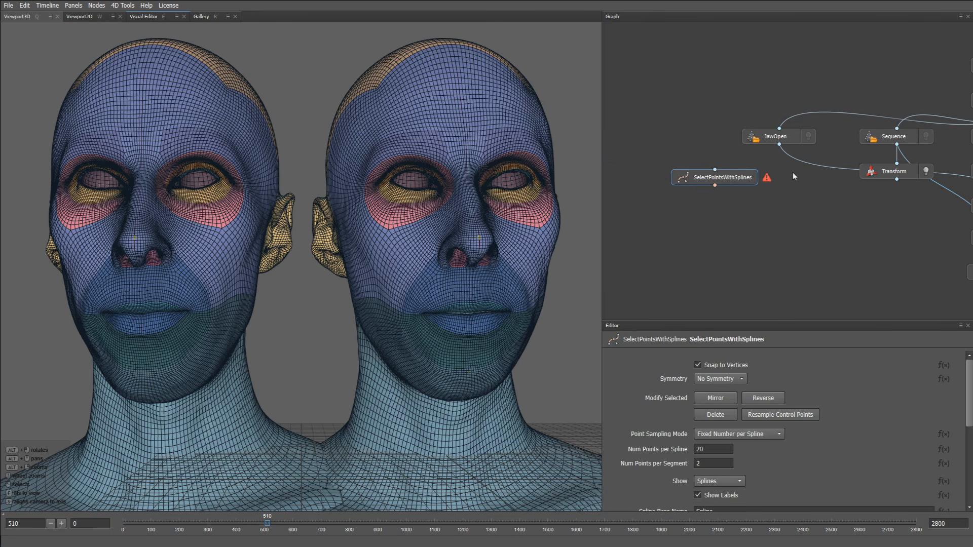
drag(778, 141, 714, 170)
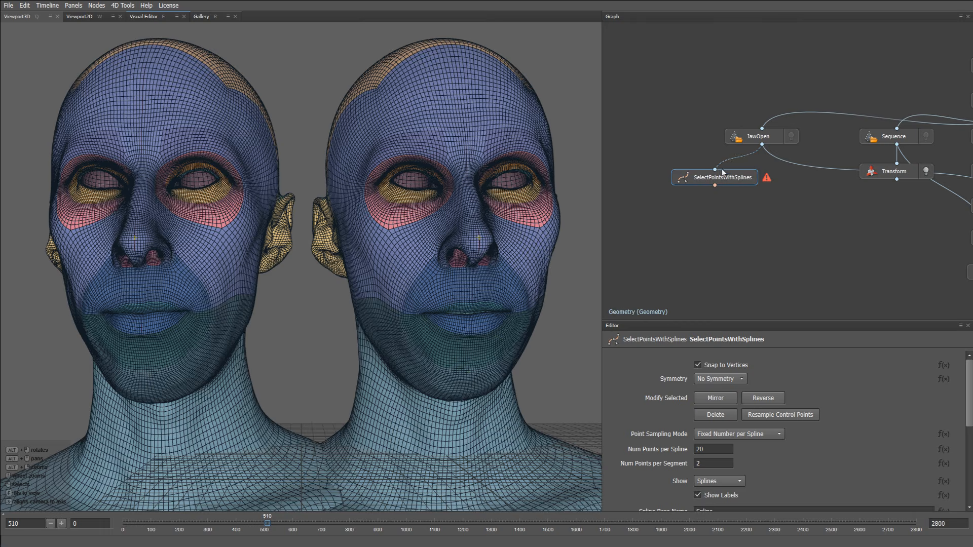
Start a spline at the character's right mouth corner and place points along the lower lip's inner edge to the lip's midline
right_drag(448, 278, 410, 275)
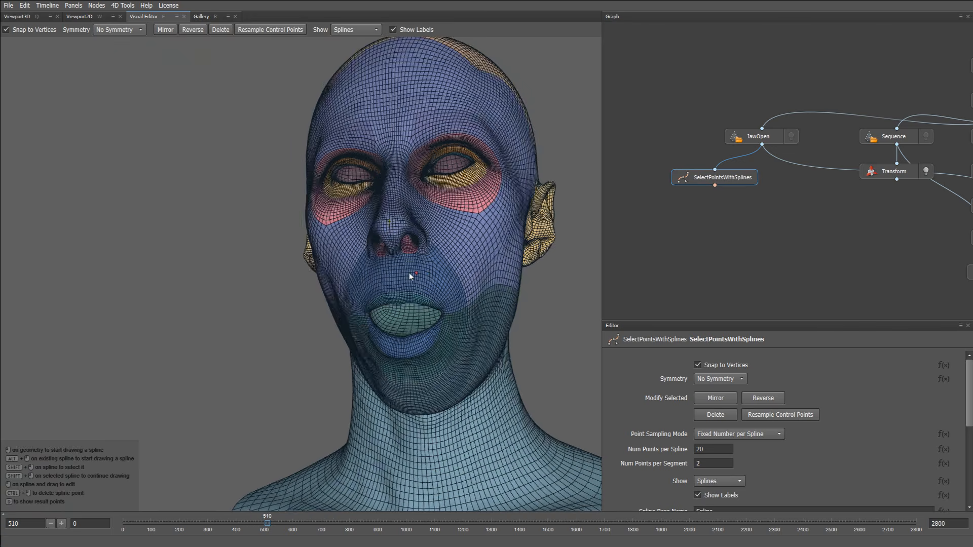
middle_drag(411, 276, 334, 196)
scroll(354, 253, up, 8)
middle_drag(344, 152, 296, 326)
scroll(253, 284, up, 2)
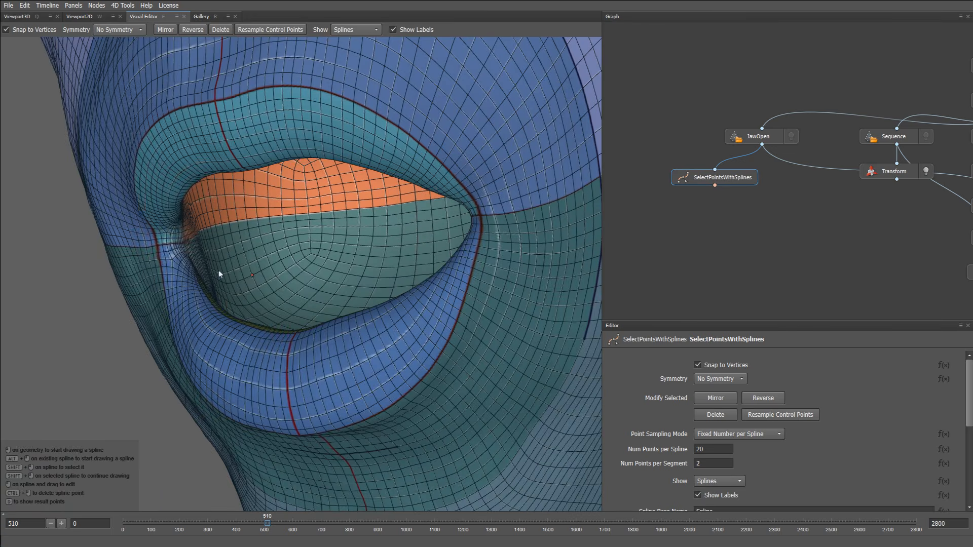
click(171, 244)
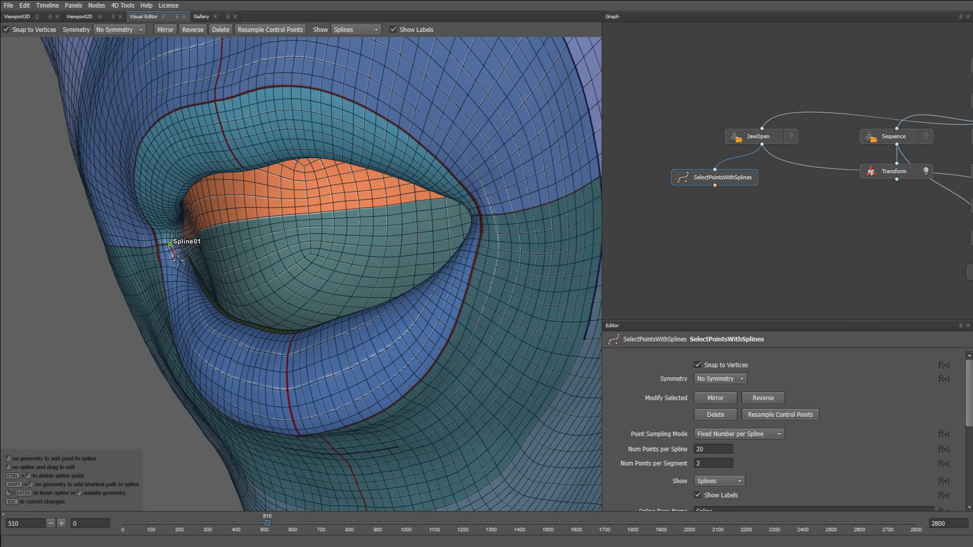
click(182, 286)
click(217, 319)
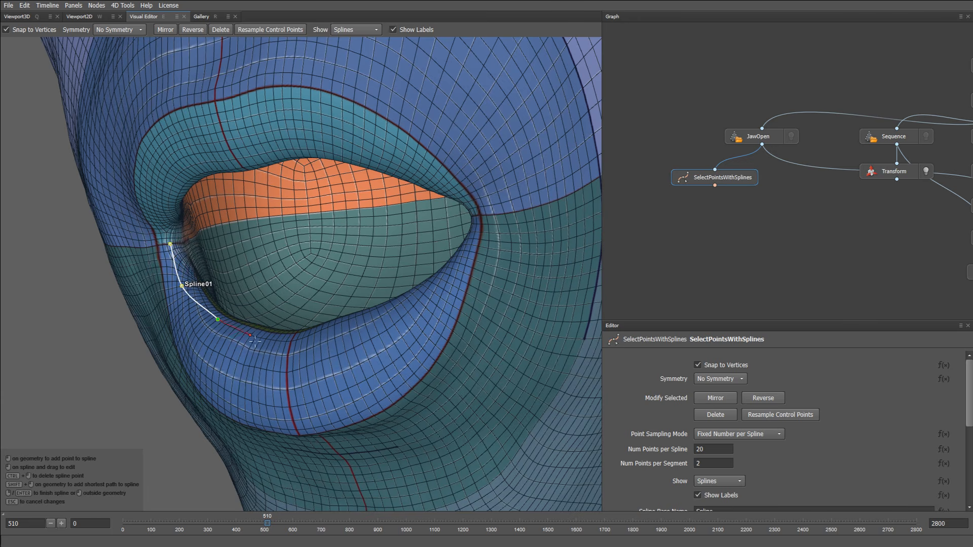
click(267, 342)
click(293, 341)
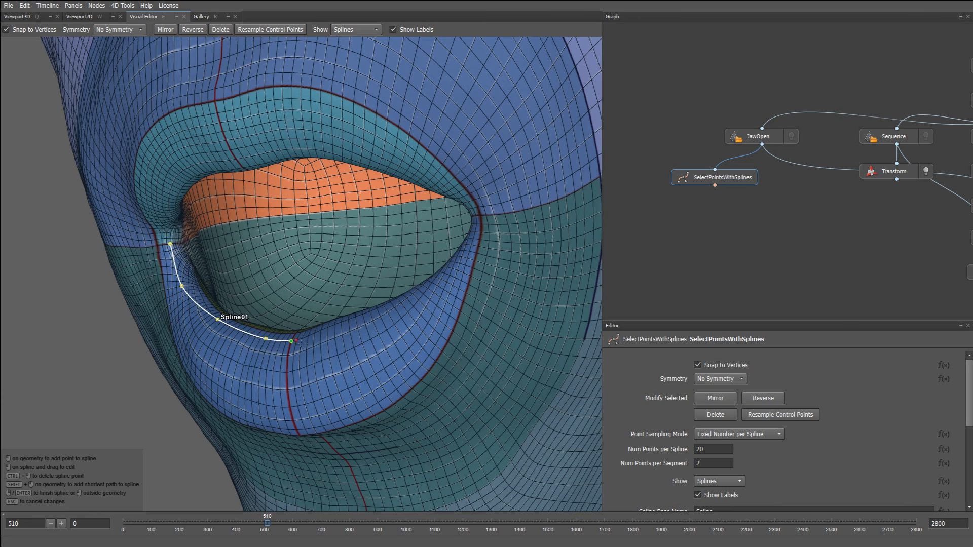
Continue the lower-lip spline along the inner edge to the opposite mouth corner and finish it
drag(293, 343, 374, 347)
alt+drag(451, 345, 391, 344)
click(307, 327)
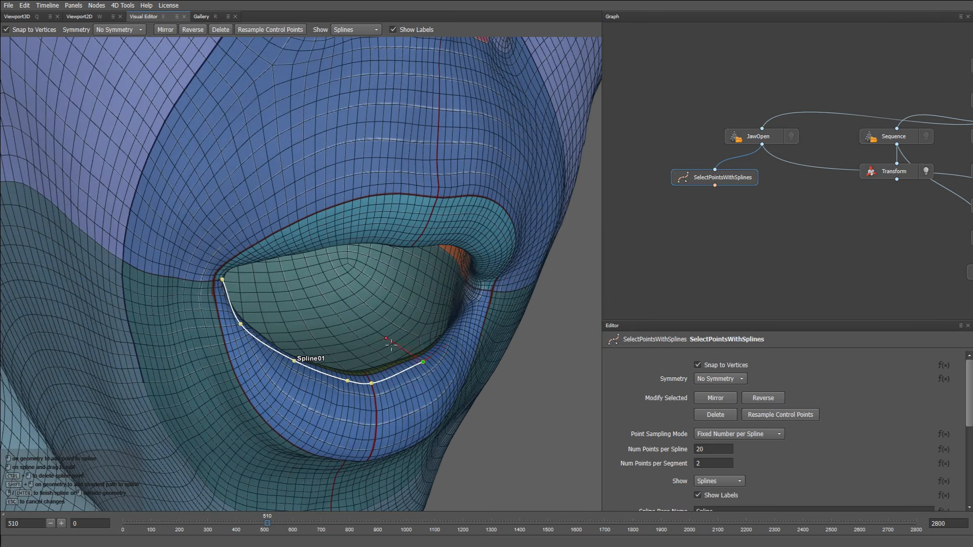
click(461, 327)
click(472, 307)
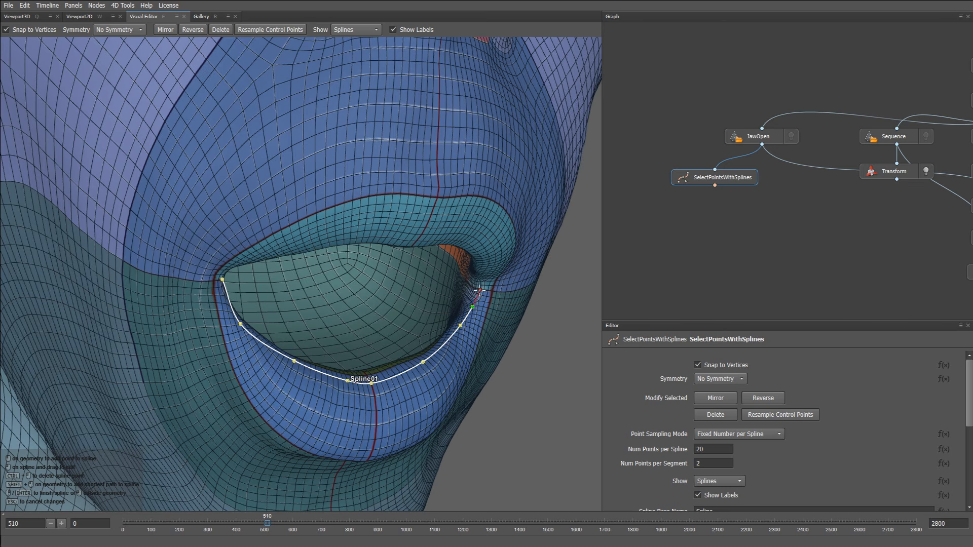
click(479, 290)
key(Return)
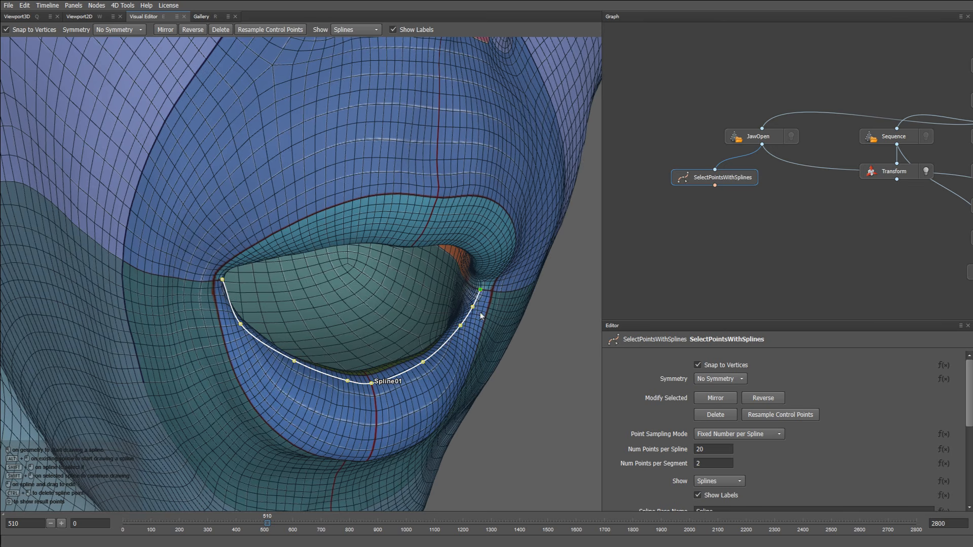
Reposition points on the lower-lip spline and insert extra ones so the curve follows the lip's inner contour more closely
mouse_move(428, 367)
alt+mouse_down()
mouse_move(356, 397)
mouse_move(303, 369)
alt+mouse_up()
middle_drag(303, 370, 327, 393)
scroll(314, 391, up, 3)
click(178, 385)
middle_drag(178, 384, 329, 412)
drag(329, 408, 313, 381)
drag(144, 376, 153, 389)
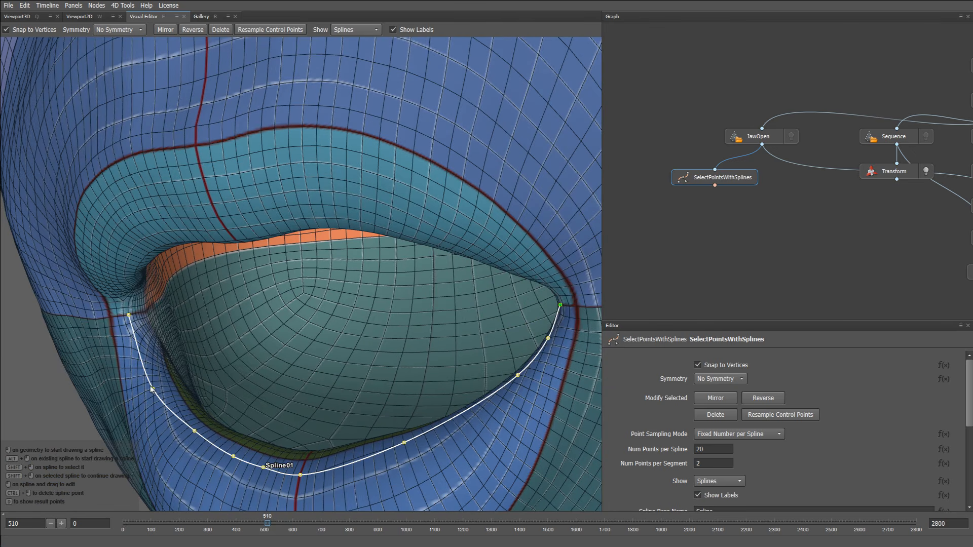
click(139, 354)
click(462, 414)
click(354, 461)
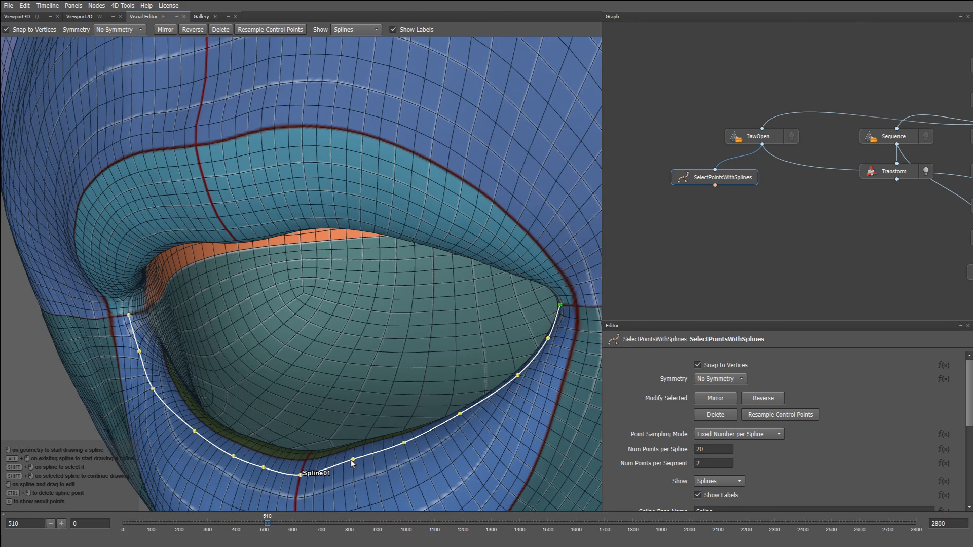
Move the spline node aside to make room beneath JawOpen and rename it as LowerLipSpline
scroll(384, 460, down, 2)
scroll(384, 459, down, 4)
middle_drag(384, 459, 445, 387)
scroll(439, 385, up, 1)
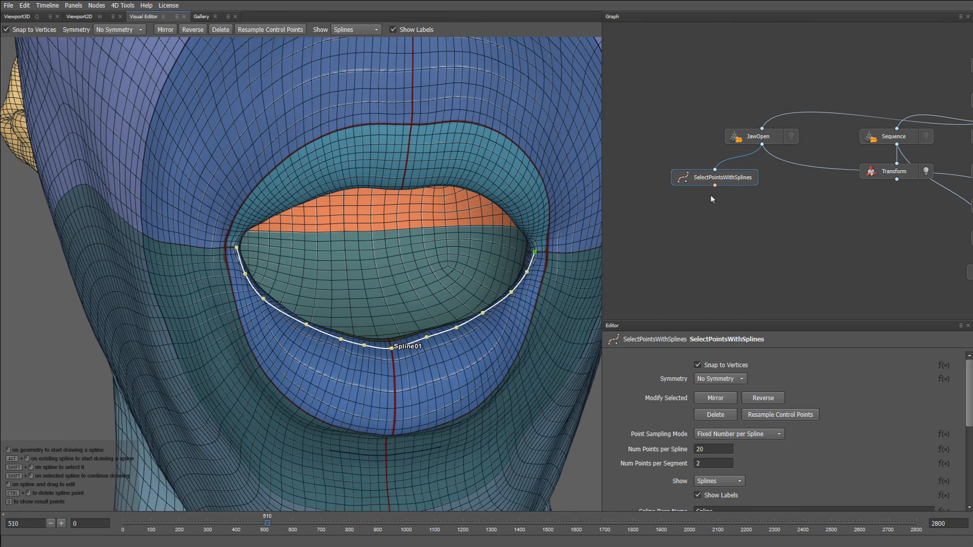
drag(725, 180, 692, 174)
double_click(692, 175)
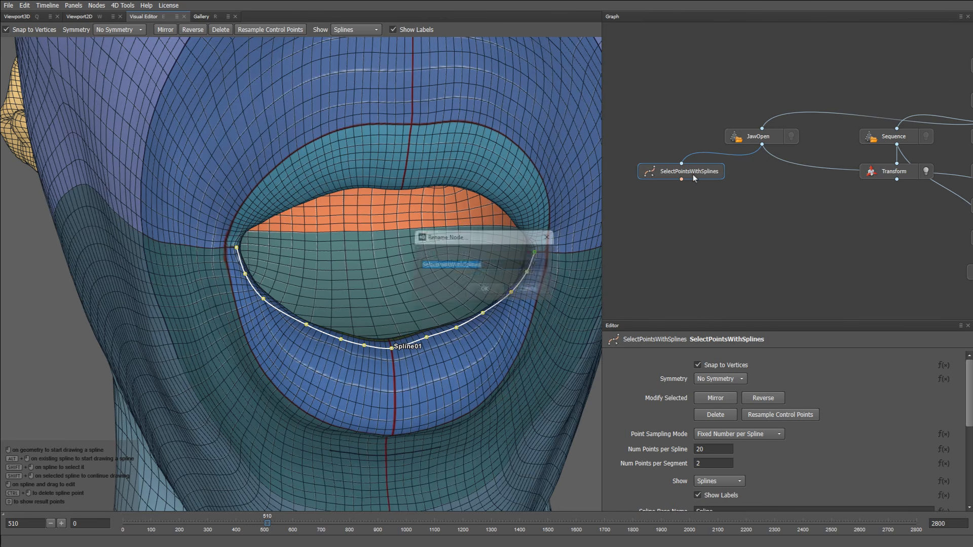
text(LowerLipSpli)
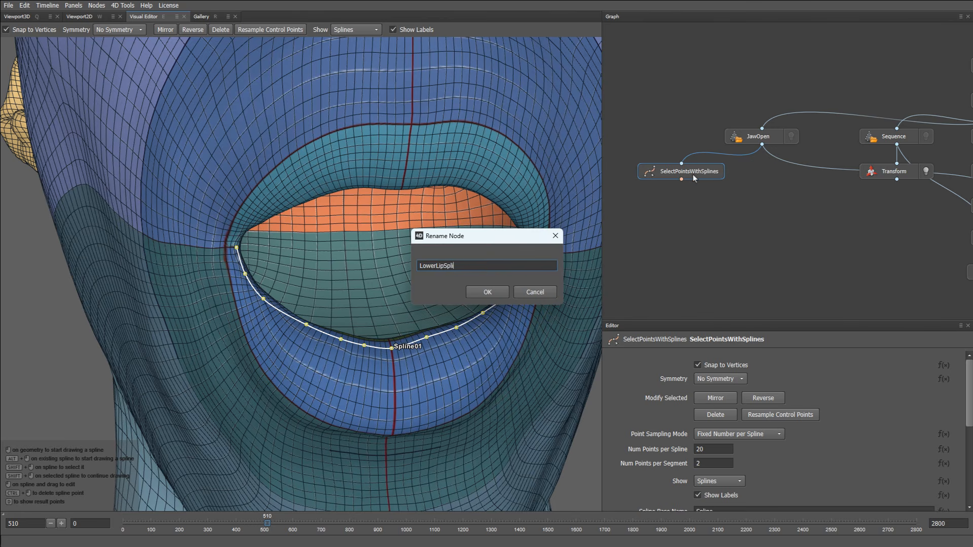
text(ne)
key(Return)
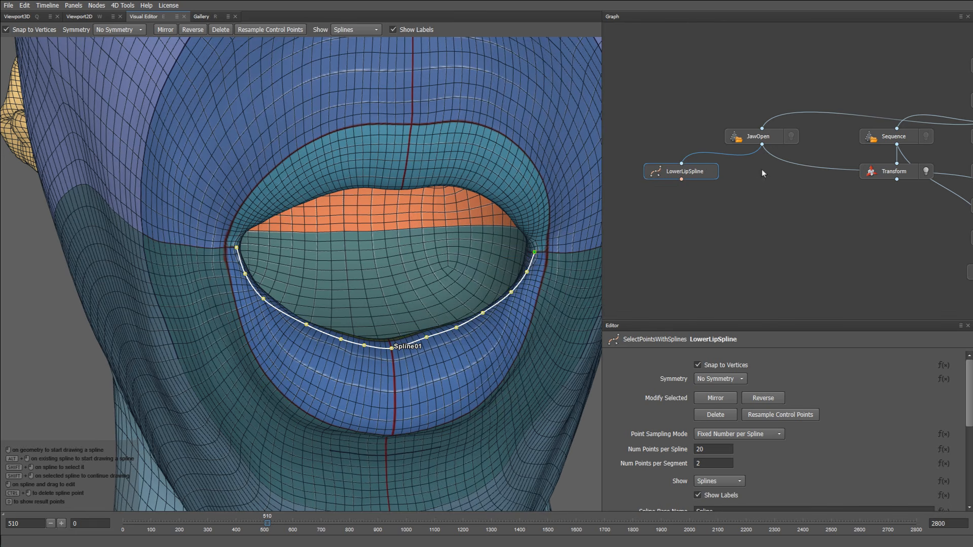
Add a second SelectPointsWithSplines node beside LowerLipSpline and feed it with the JawOpen geometry
key(Tab)
text(selectpointswi)
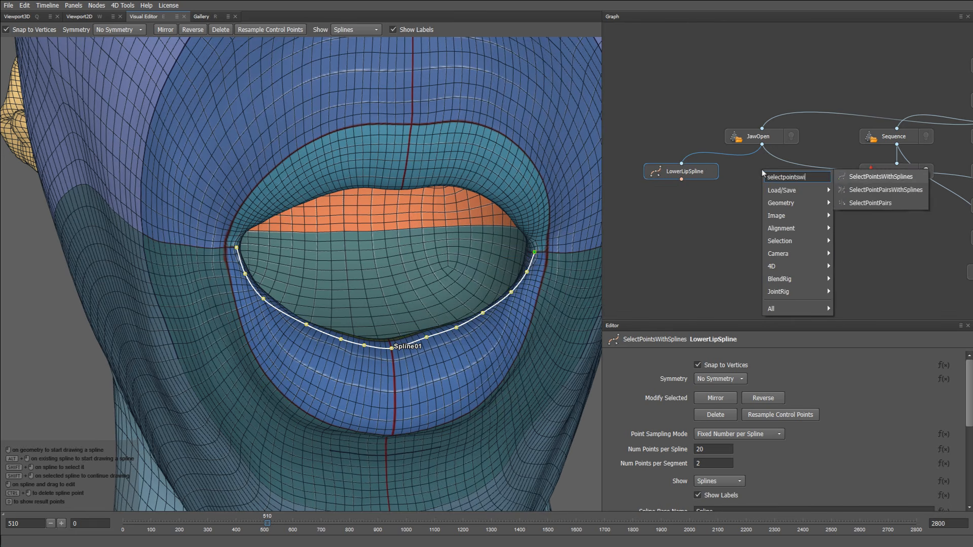
key(Return)
drag(762, 173, 762, 144)
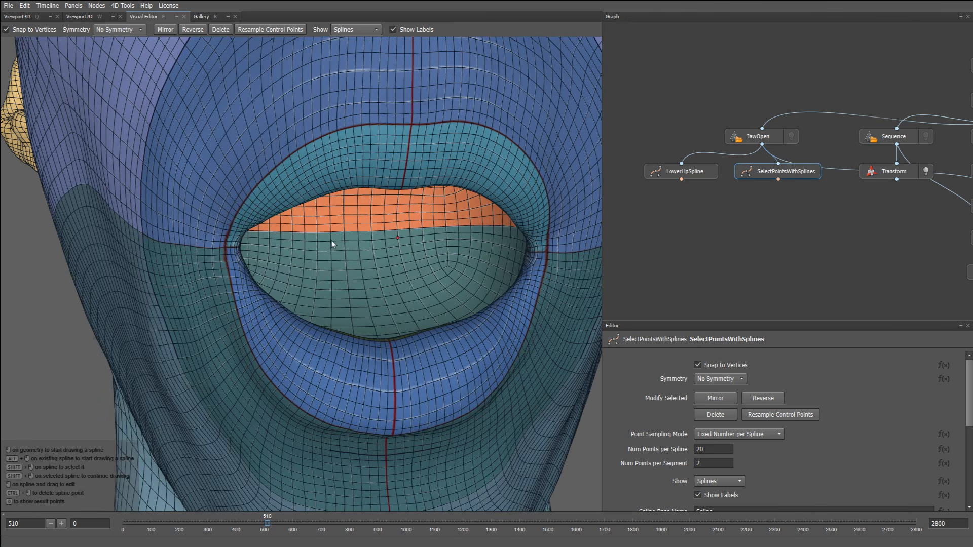
Start a spline at the character's right mouth corner and place points along the upper lip's inner edge toward the lip's centre
drag(331, 240, 89, 223)
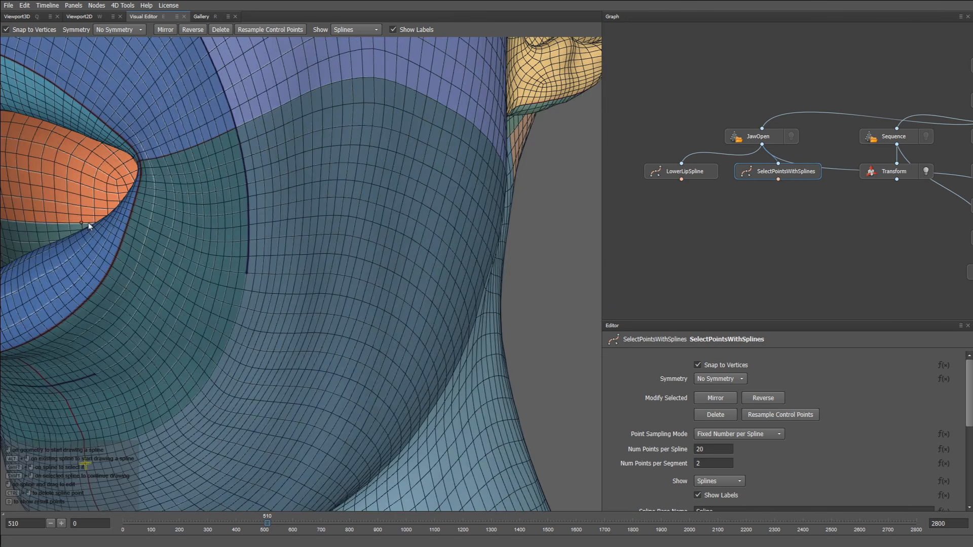
middle_drag(88, 223, 190, 241)
scroll(162, 278, up, 3)
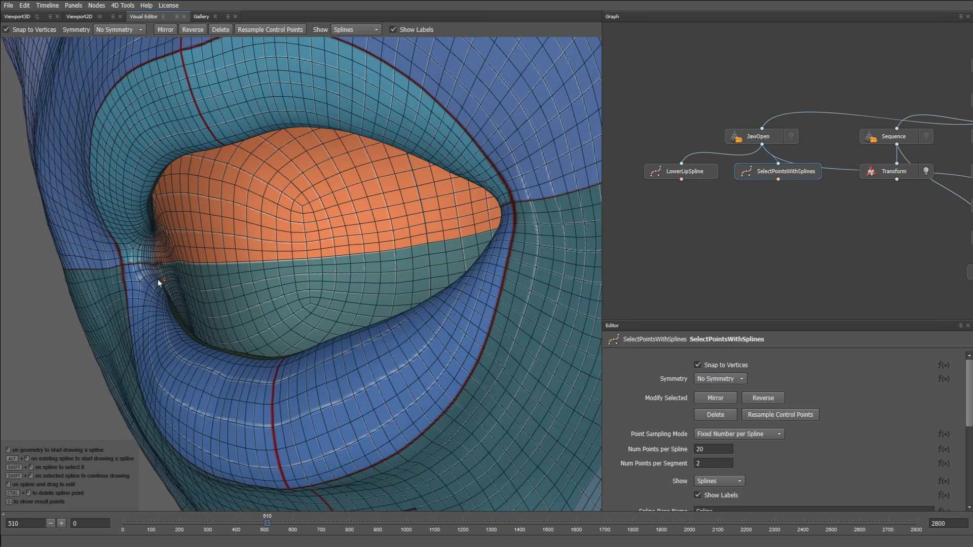
click(137, 263)
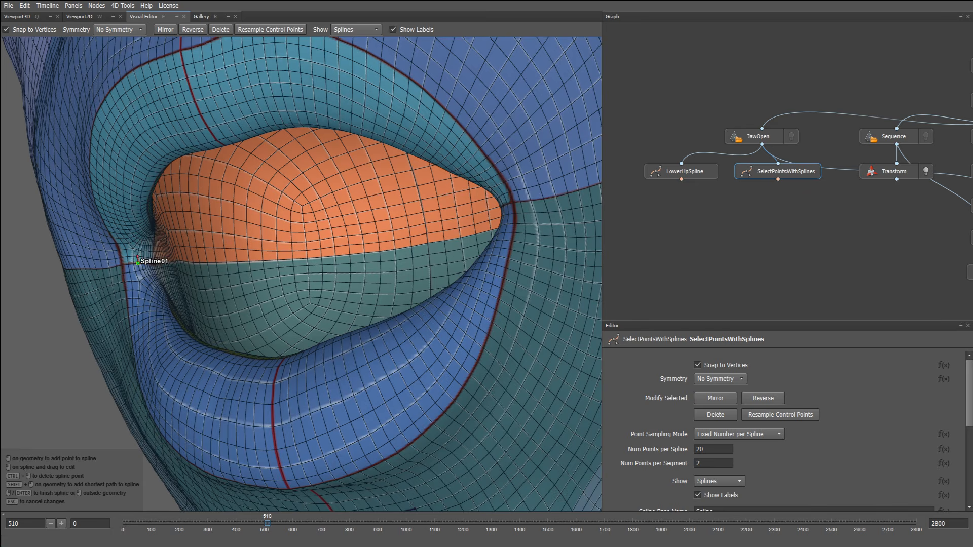
click(135, 217)
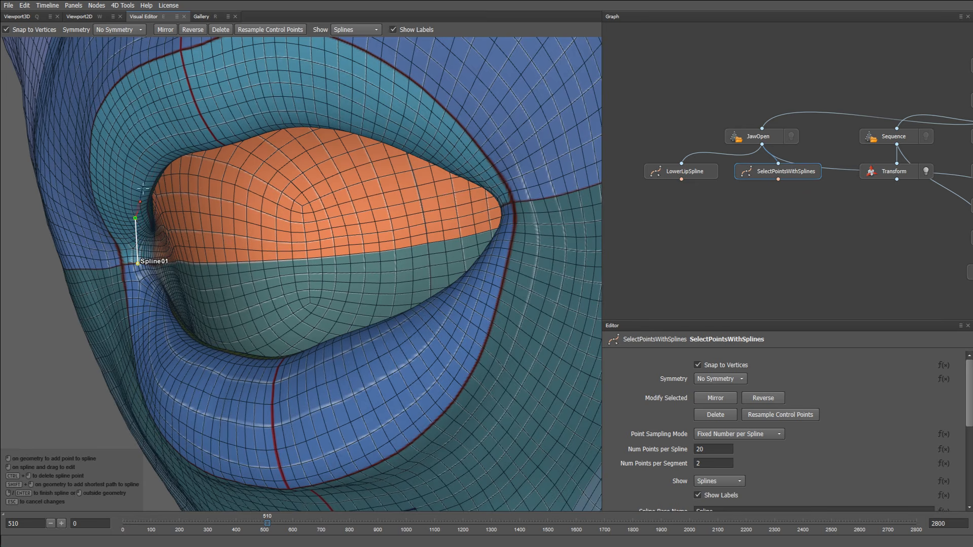
click(167, 154)
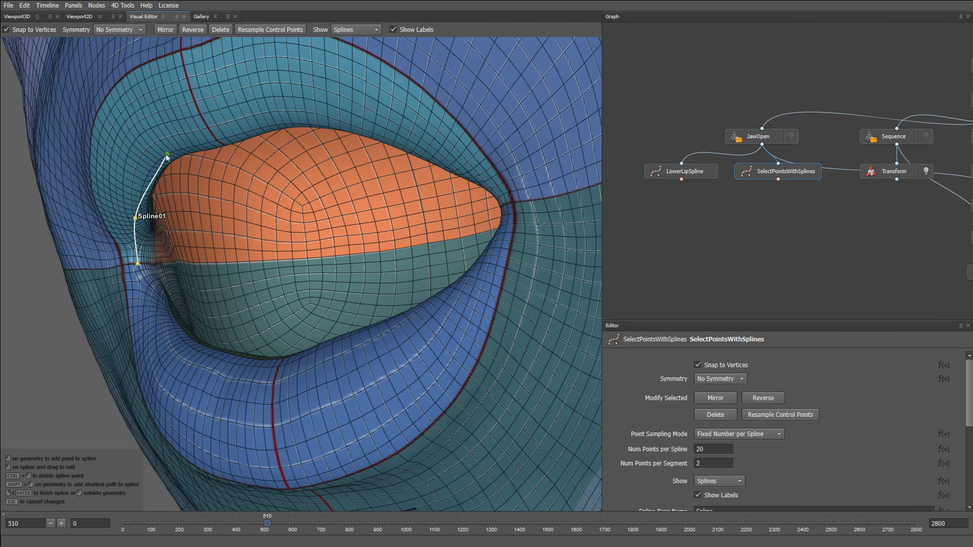
click(217, 140)
click(292, 124)
Extend the upper-lip spline along the inner edge to the character's left mouth corner
alt+drag(346, 133, 271, 166)
alt+drag(358, 178, 294, 199)
click(339, 216)
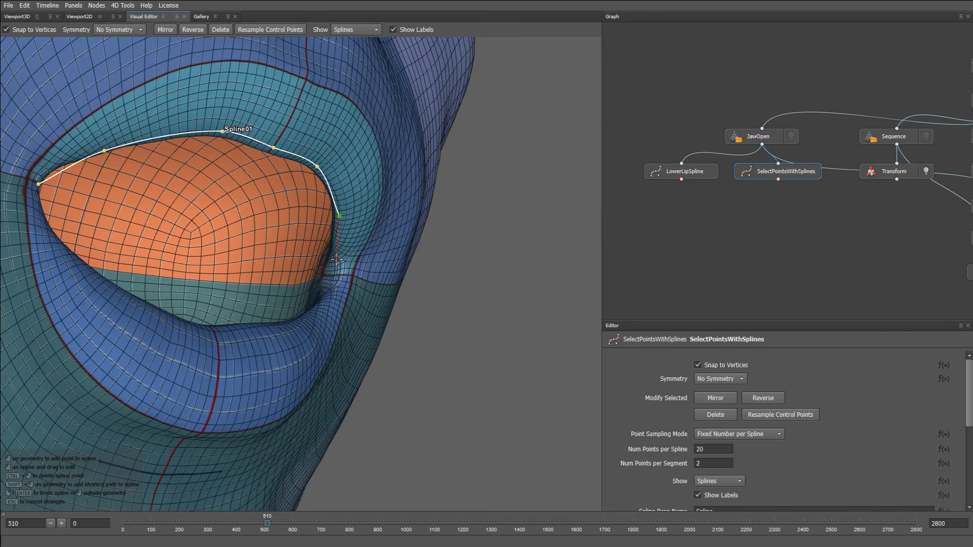
click(337, 262)
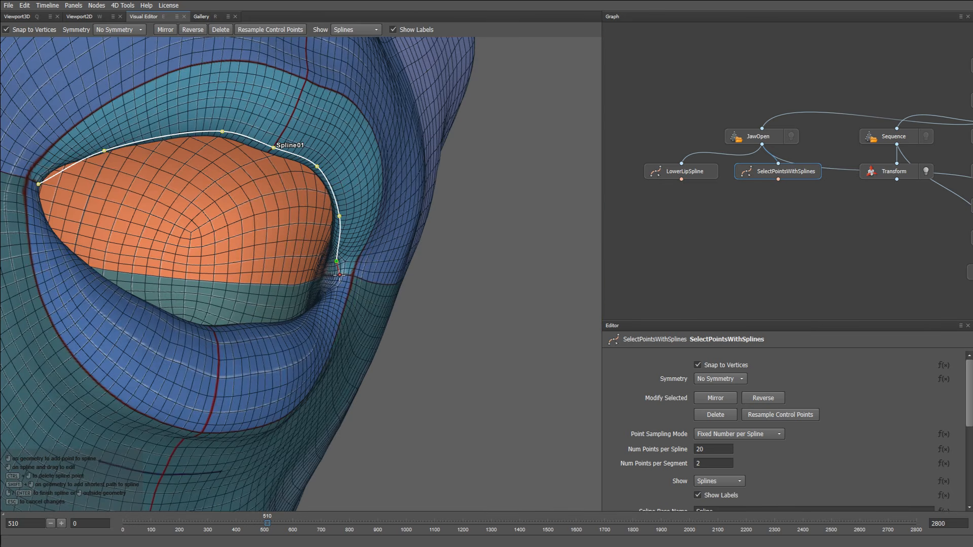
click(339, 274)
Shift the point near the upper-lip spline's end, insert two extra points along the curve, and finish the spline
drag(337, 262, 341, 253)
click(334, 192)
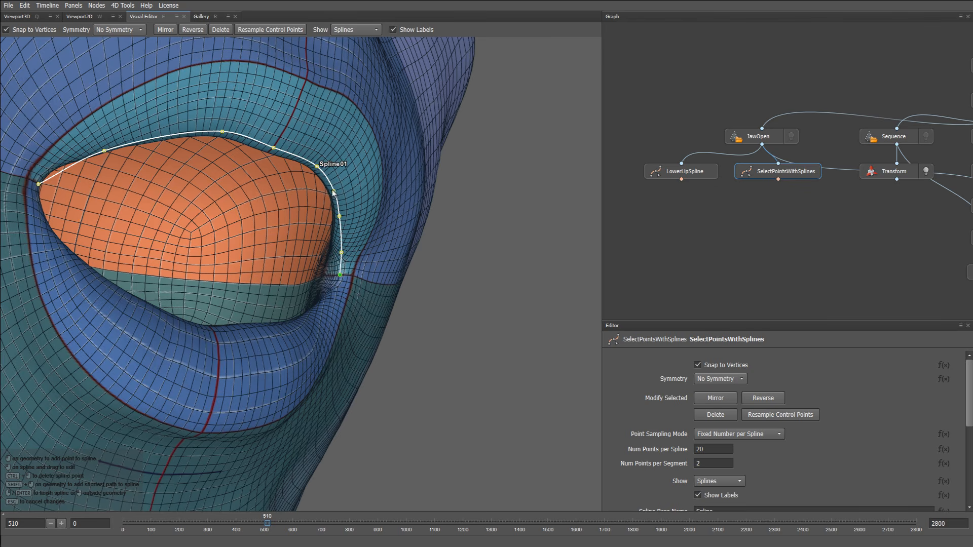
click(168, 137)
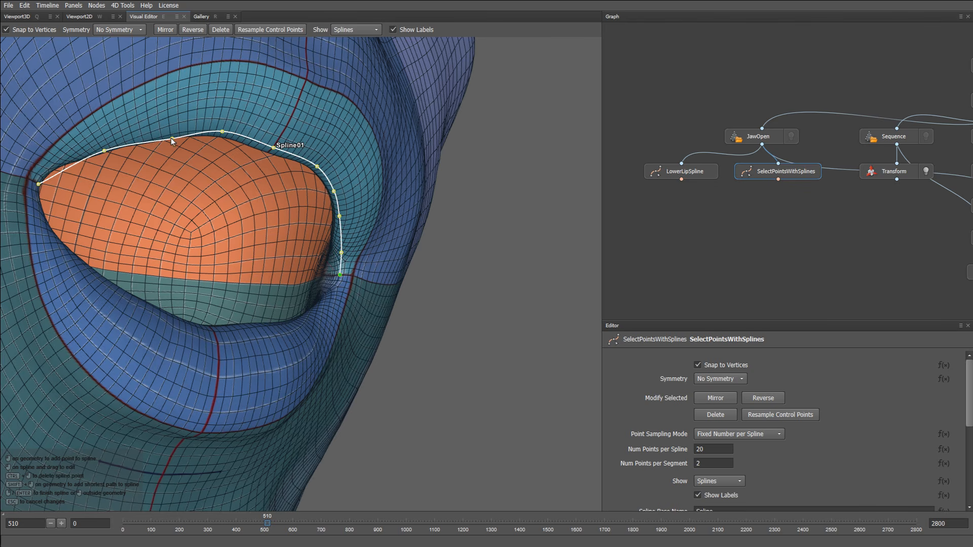
alt+drag(171, 191, 91, 254)
alt+middle_drag(92, 253, 233, 217)
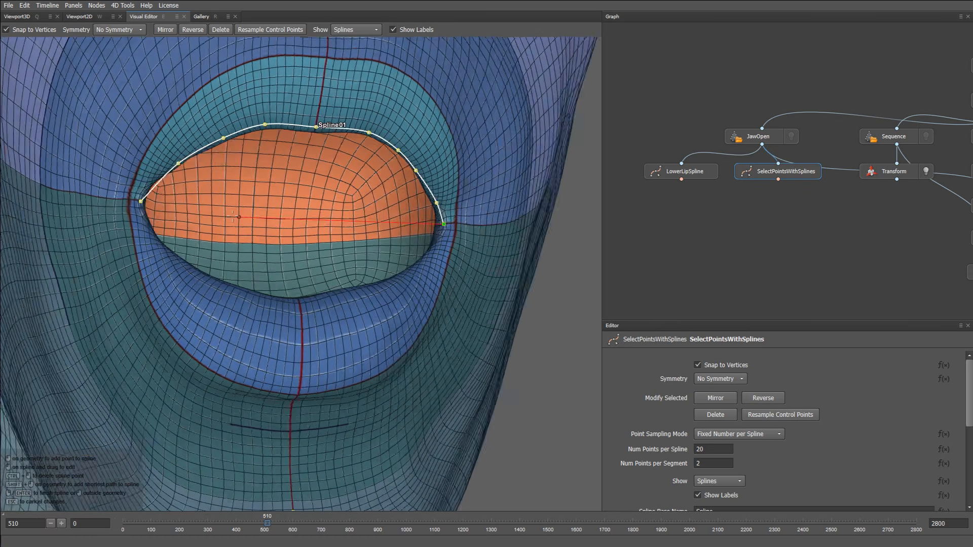
alt+drag(232, 217, 152, 222)
alt+middle_drag(152, 222, 265, 218)
right_click(264, 218)
Insert a point near the upper-lip spline's starting corner and nudge its neighbour to follow the lip contour
alt+drag(246, 218, 191, 223)
alt+middle_drag(191, 223, 312, 225)
scroll(256, 267, up, 5)
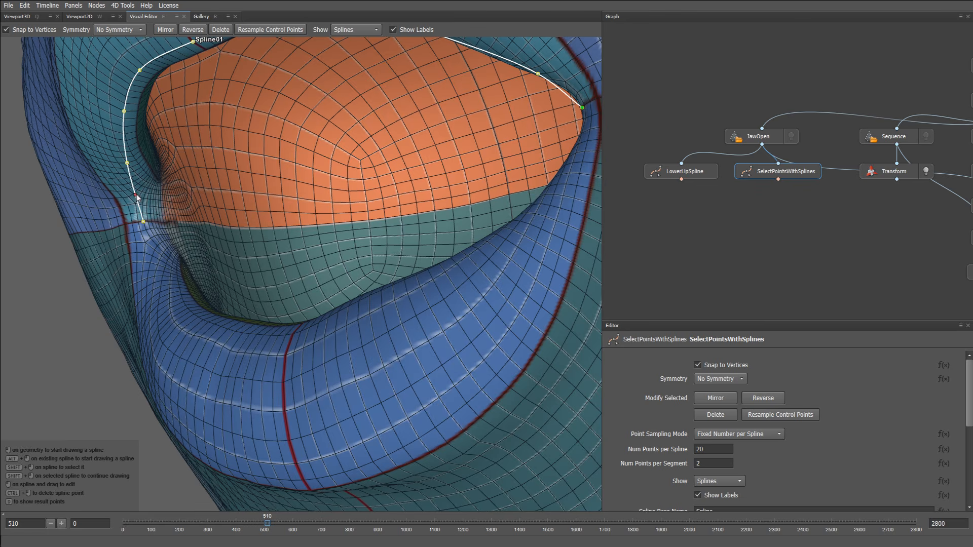
click(137, 195)
drag(130, 164, 128, 159)
scroll(191, 210, down, 5)
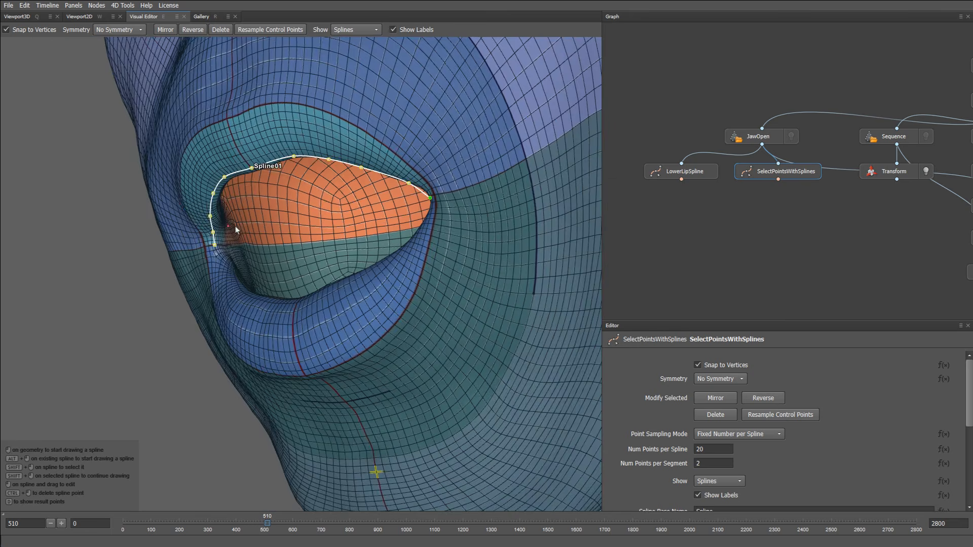
Rename the second spline node as UpperLipSpline and centre the JawOpen node above the two lip spline nodes
middle_drag(235, 226, 381, 259)
double_click(758, 175)
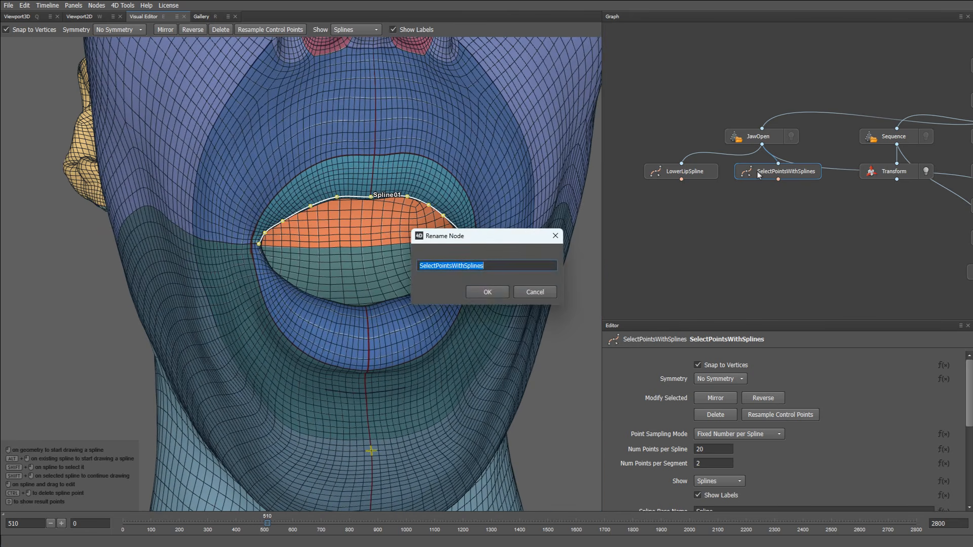
text(UpperLipSpline)
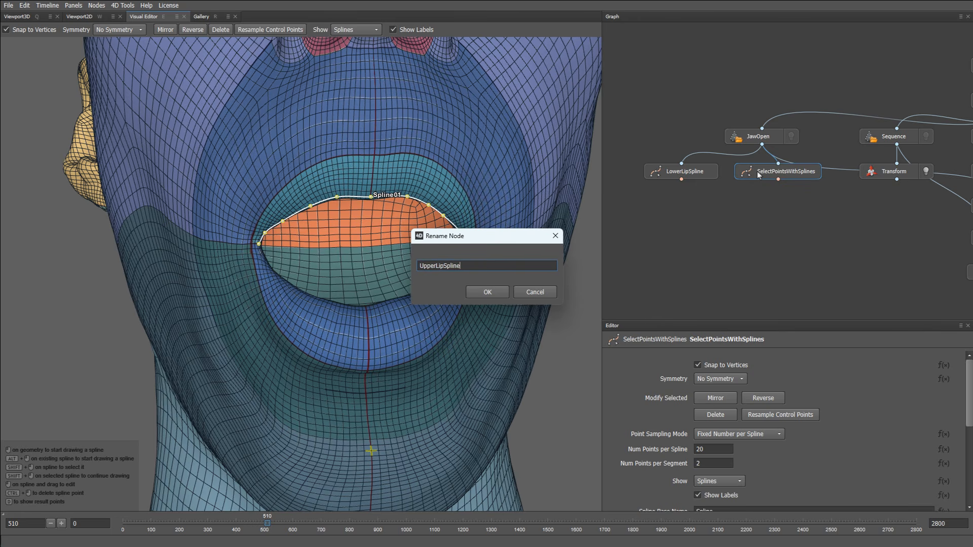
key(Return)
drag(747, 138, 718, 137)
Add a StickContour node centred below the LowerLipSpline and UpperLipSpline nodes
key(Tab)
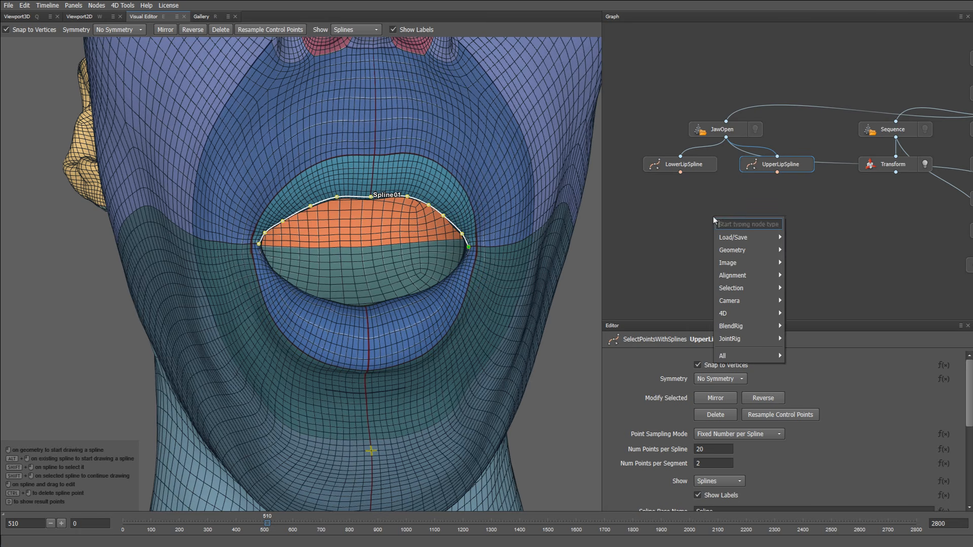
text(stic)
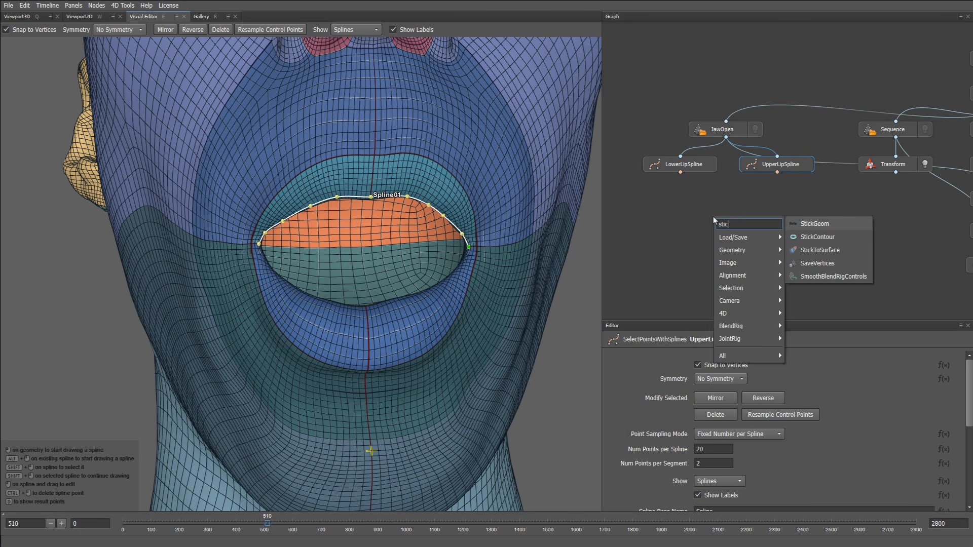
key(Down)
key(Return)
drag(714, 220, 726, 208)
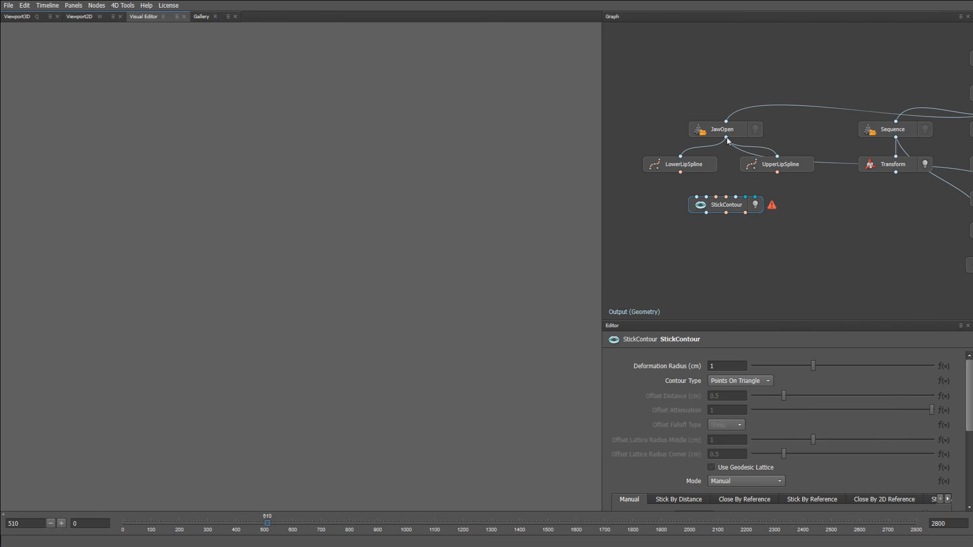
Connect JawOpen, Sequence, LowerLipSpline and UpperLipSpline to the first four StickContour inputs
drag(726, 137, 694, 204)
drag(895, 137, 706, 196)
drag(679, 172, 724, 199)
drag(695, 165, 685, 165)
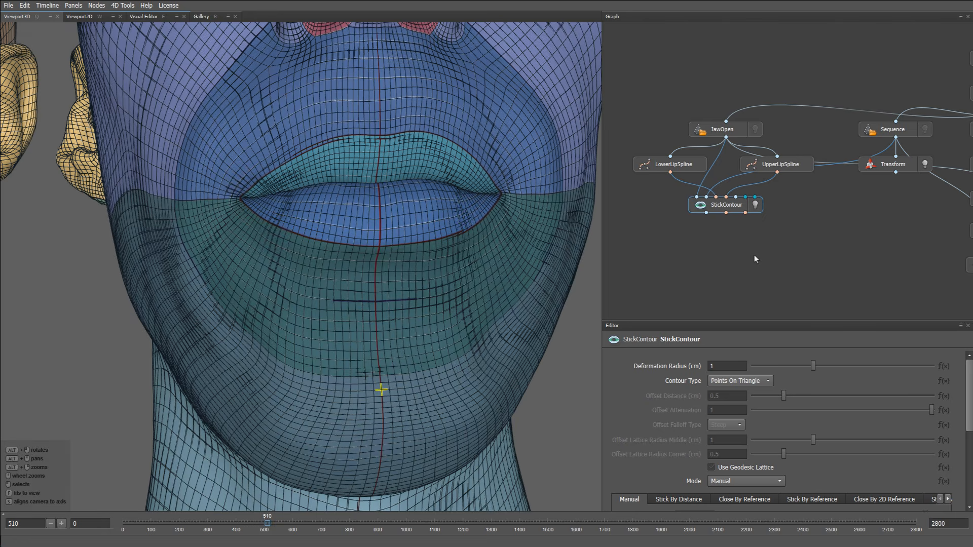
Go to frame 135 and fit the StickContour and Transform heads side by side to compare their lips
scroll(481, 269, down, 6)
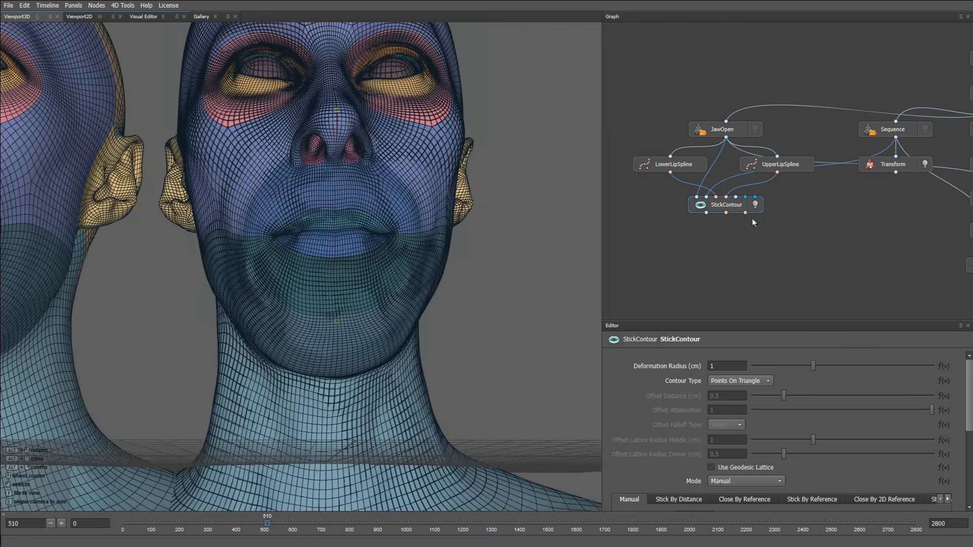
click(753, 207)
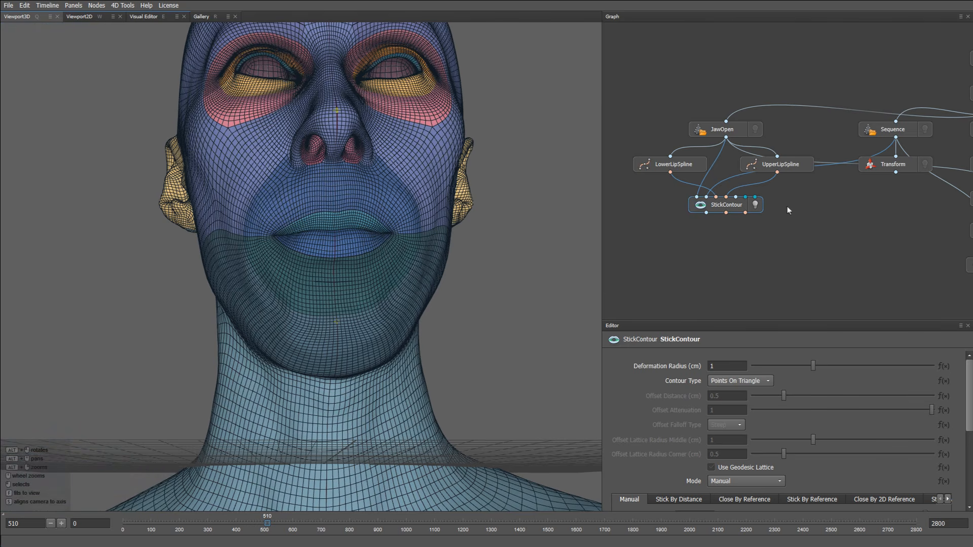
click(925, 164)
click(13, 523)
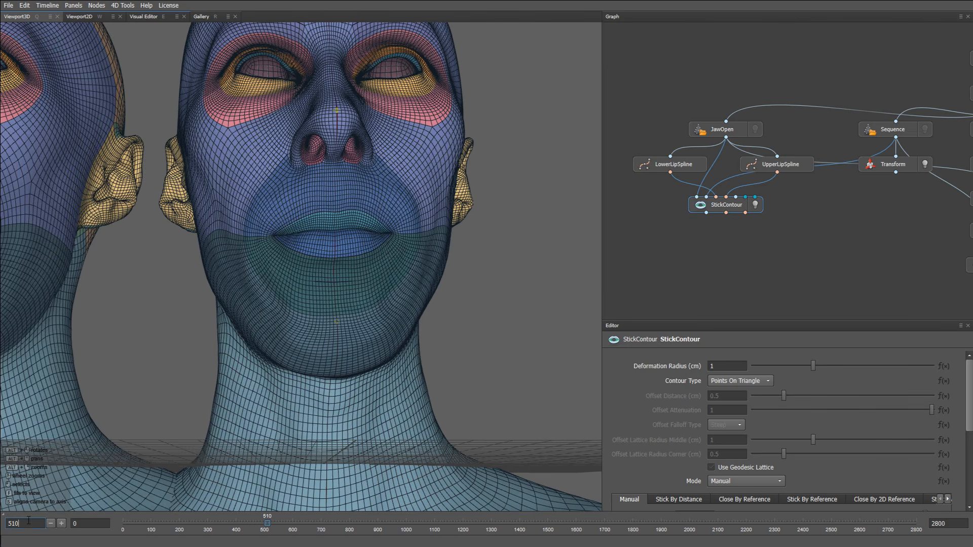
text(135)
key(Return)
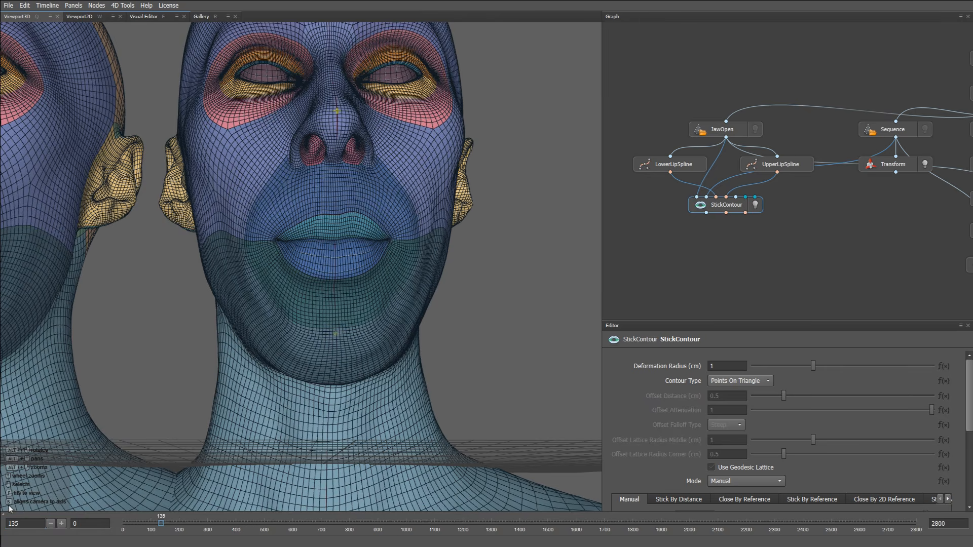
key(f)
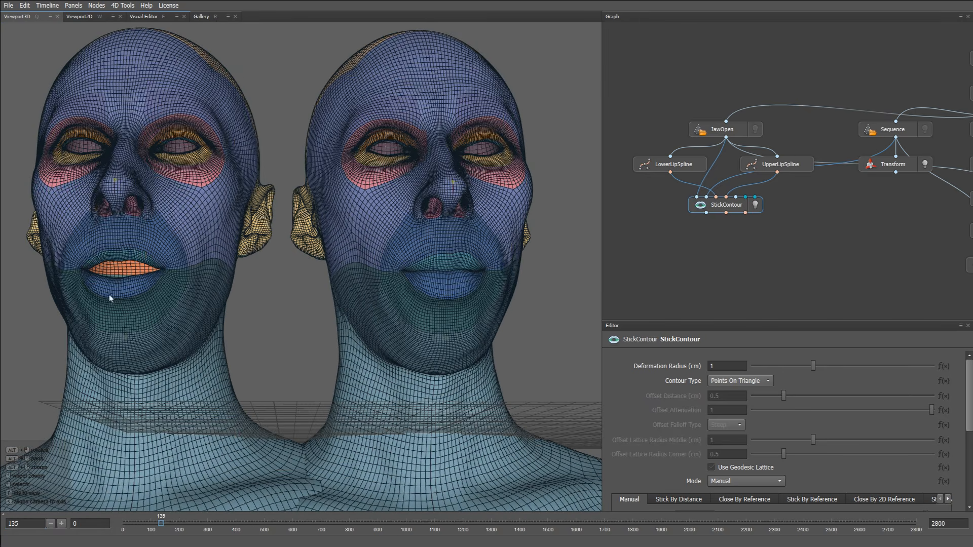
alt+drag(269, 310, 271, 320)
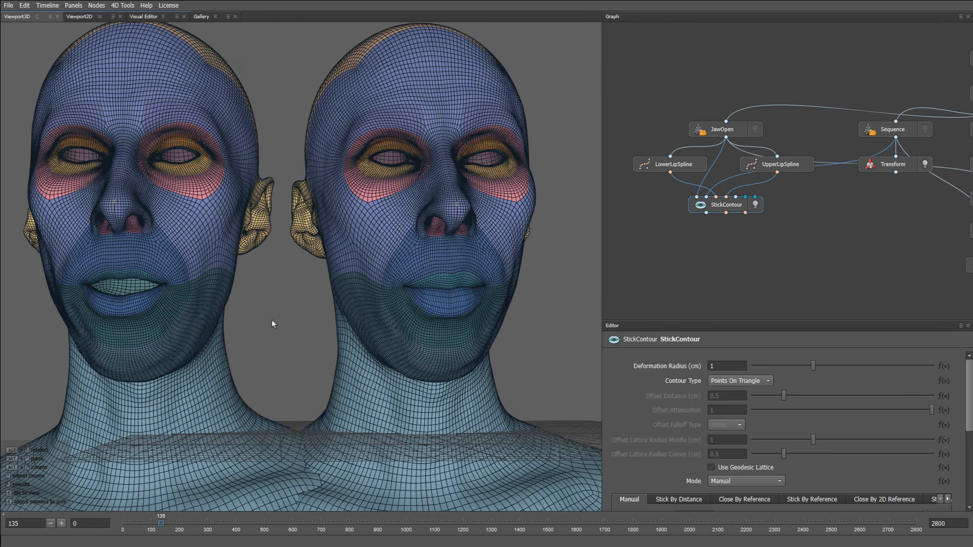
Set the StickContour mode to Stick by Distance with a Stick Distance of 0.3 cm and a Stick Falloff of 0.7 cm
scroll(637, 408, down, 2)
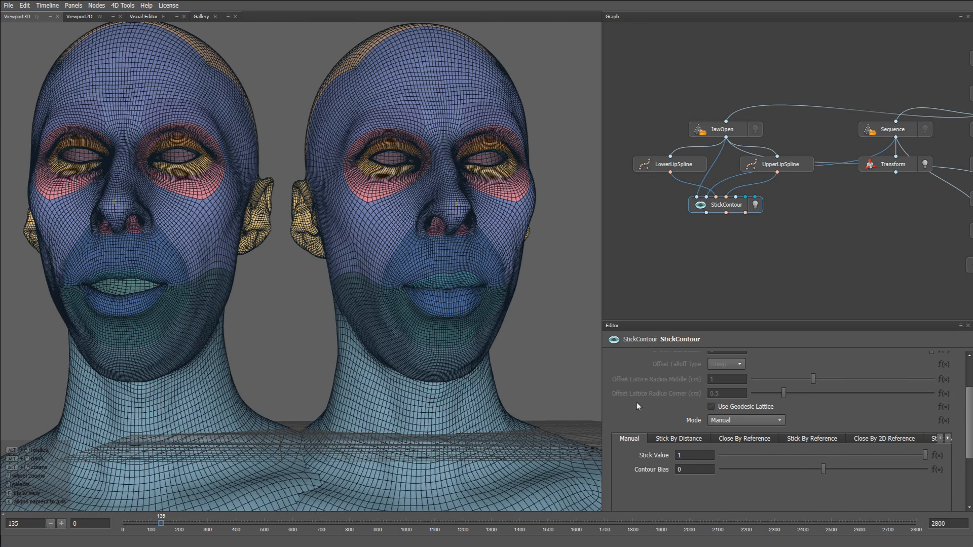
drag(925, 454, 962, 461)
click(755, 420)
click(728, 440)
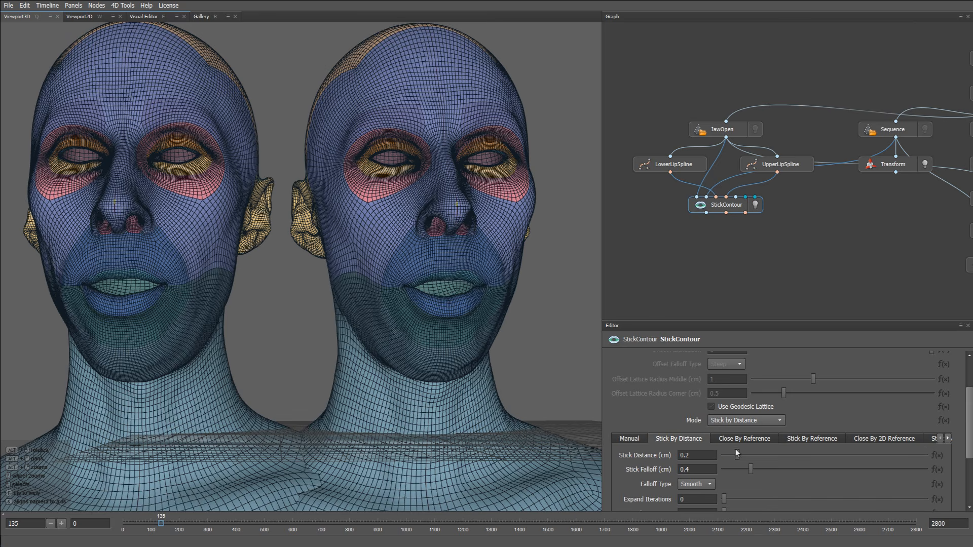
mouse_move(736, 455)
mouse_down()
mouse_move(810, 451)
mouse_move(722, 455)
mouse_move(784, 457)
mouse_move(764, 460)
mouse_move(771, 469)
mouse_move(729, 458)
mouse_move(761, 458)
mouse_move(730, 458)
mouse_move(759, 458)
mouse_move(746, 459)
mouse_up()
alt+drag(563, 383, 479, 351)
alt+right_drag(479, 352, 500, 362)
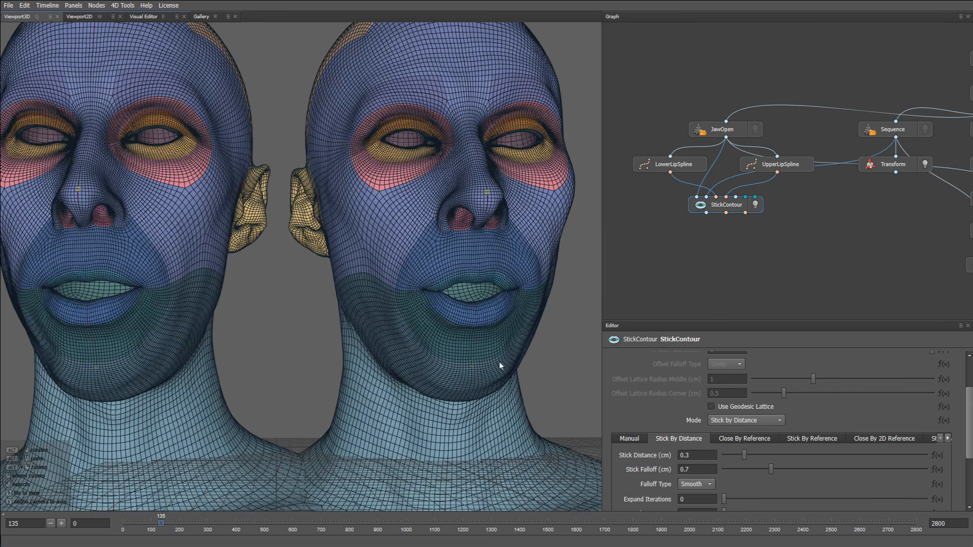
alt+drag(500, 362, 555, 369)
scroll(678, 393, up, 2)
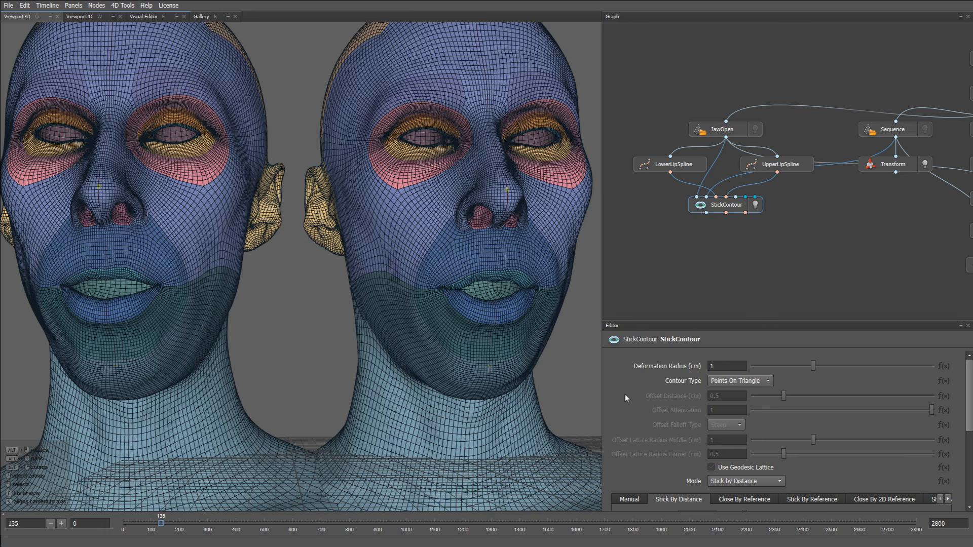
Show the StickContour node's lip contour and set its type to Offset Trace with an Offset Distance of 0.7 cm
click(142, 19)
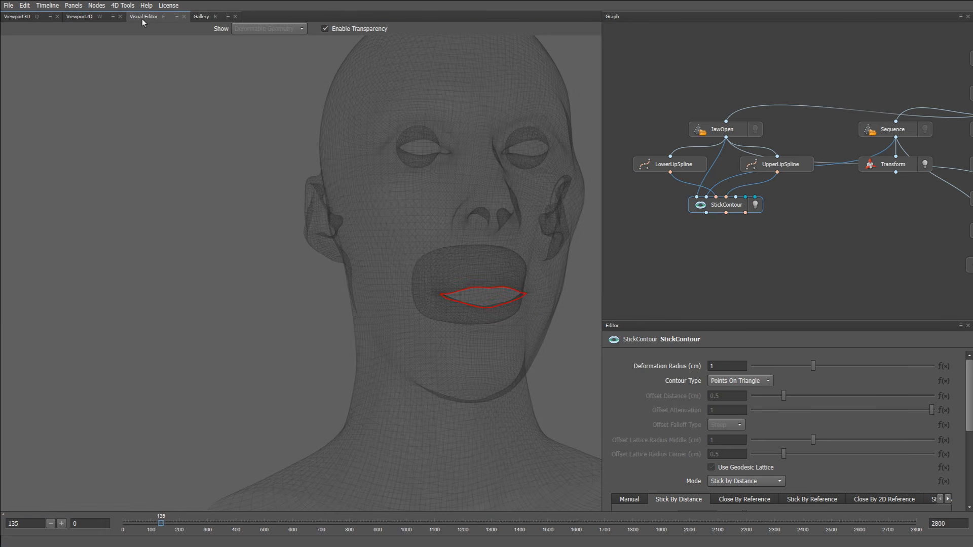
click(728, 383)
click(734, 403)
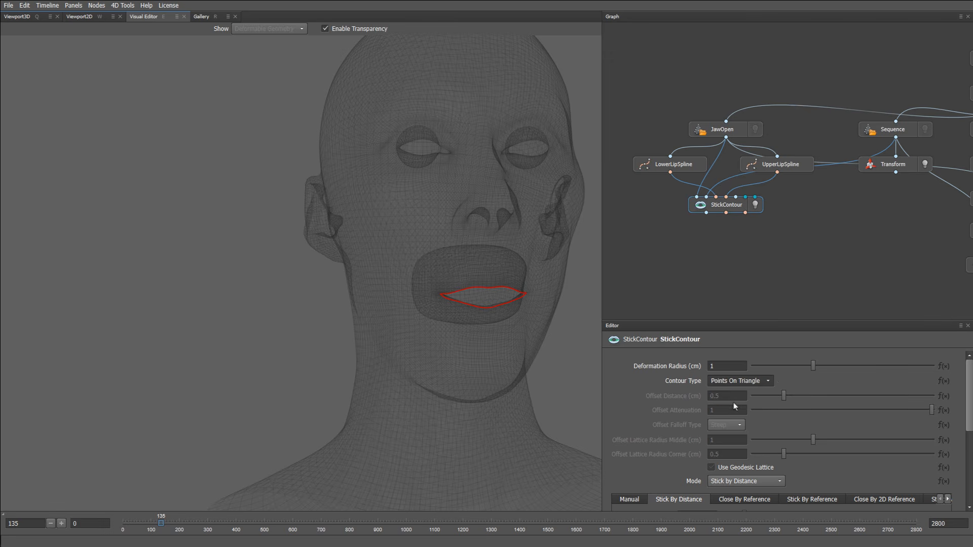
mouse_move(782, 399)
mouse_down()
mouse_move(826, 397)
mouse_move(795, 402)
mouse_up()
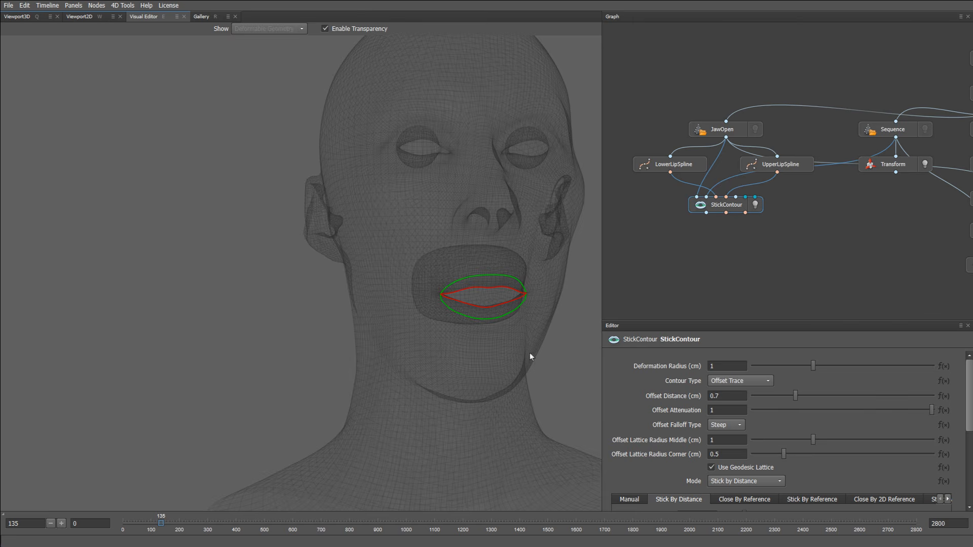
Examine the offset contour around the lips from the side, and check the resulting lips on the shaded mesh
drag(471, 350, 542, 344)
middle_drag(537, 327, 451, 324)
right_drag(380, 350, 475, 380)
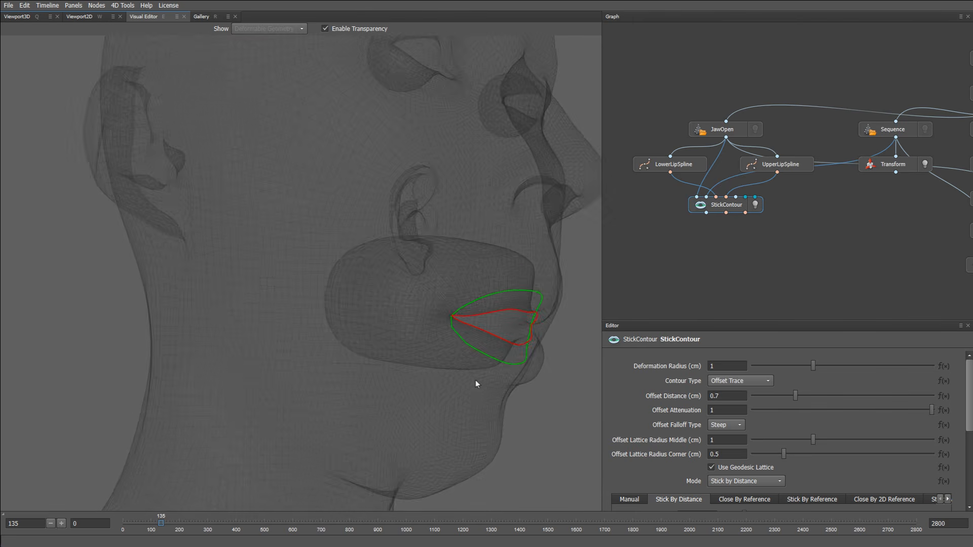
middle_drag(475, 380, 410, 364)
drag(409, 364, 452, 372)
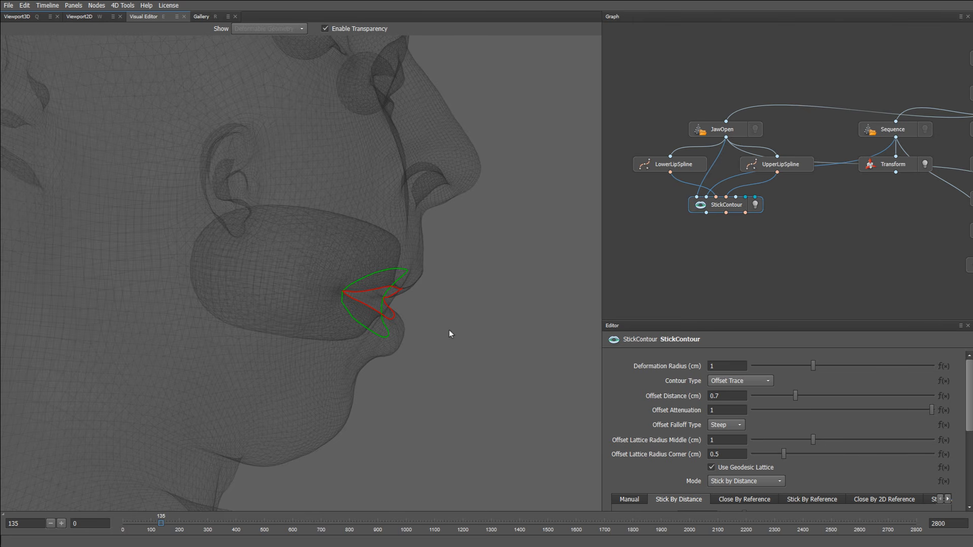
alt+drag(449, 330, 394, 322)
key(q)
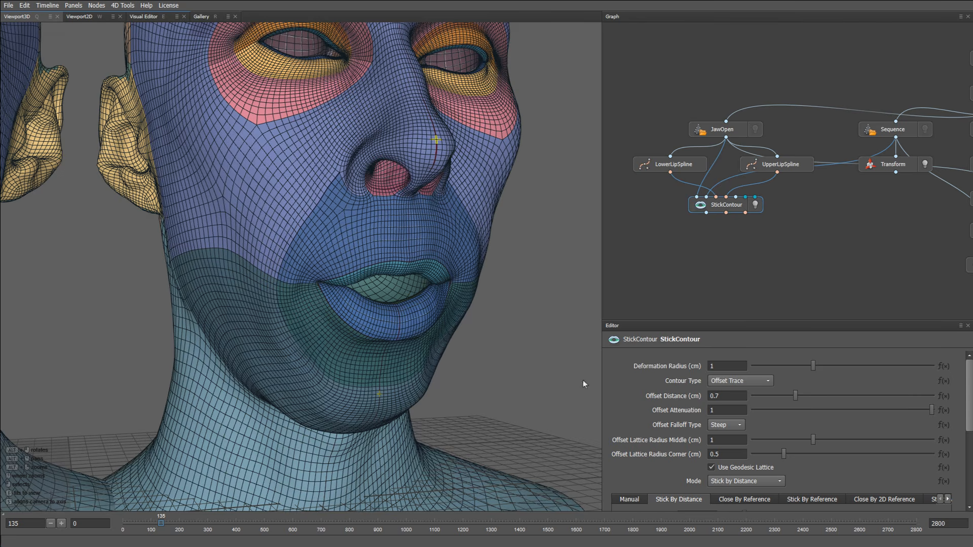
Try varying the Stick Distance, and switch the StickContour mode to Stick by Reference
scroll(670, 444, down, 1)
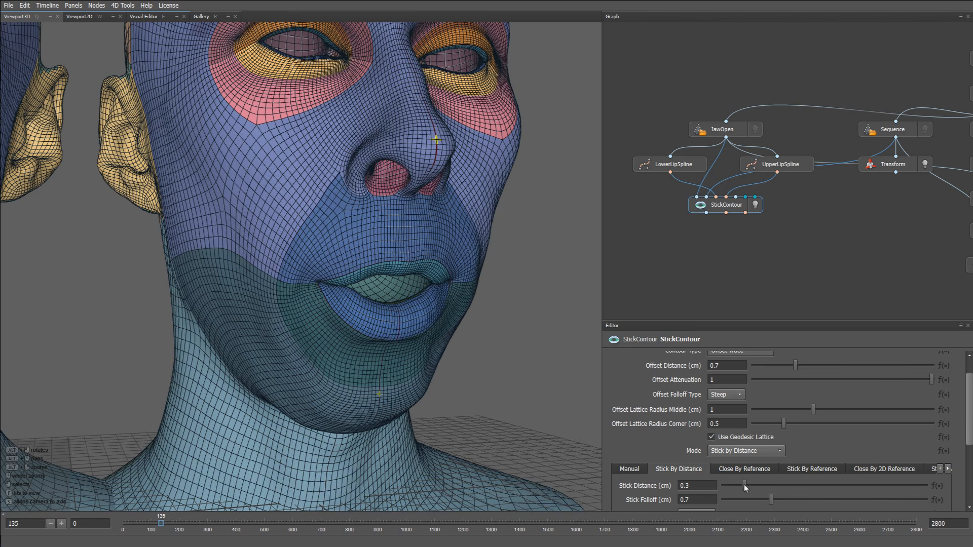
mouse_move(744, 485)
mouse_down()
mouse_move(777, 485)
mouse_move(725, 486)
mouse_move(749, 486)
mouse_move(741, 486)
mouse_up()
alt+drag(417, 348, 364, 356)
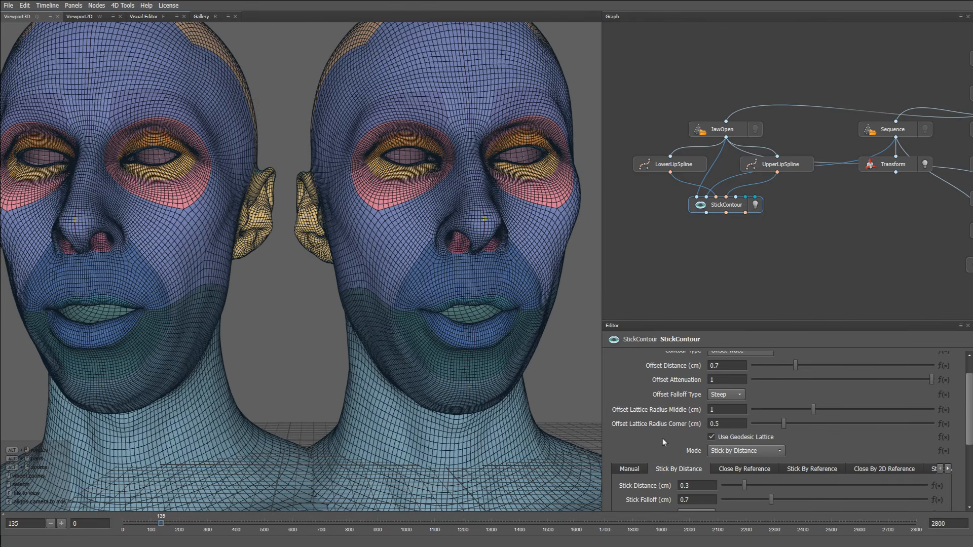
click(728, 452)
click(736, 496)
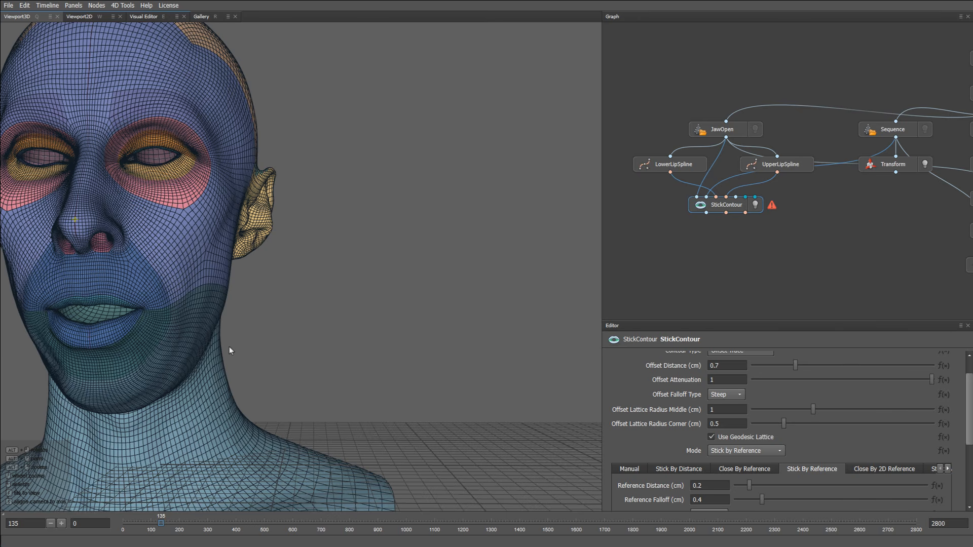
Add a FixIntersections node below Transform and connect the Sequence geometry to its first input
key(Tab)
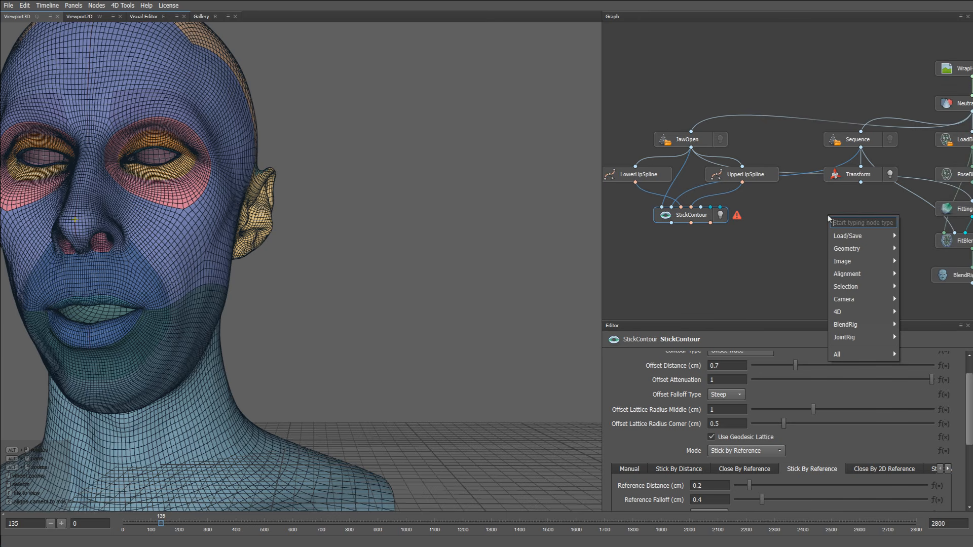
text(fix)
key(Down)
key(Return)
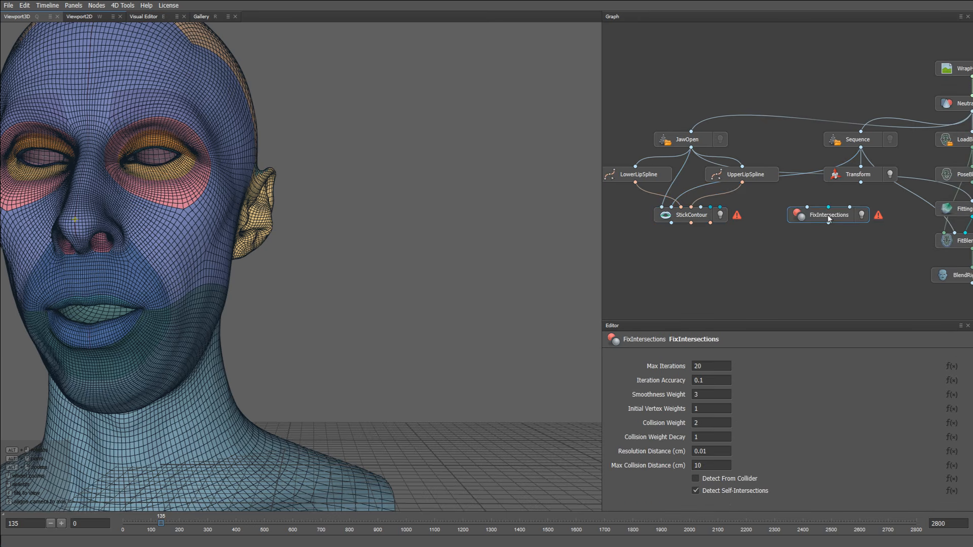
drag(829, 218, 861, 209)
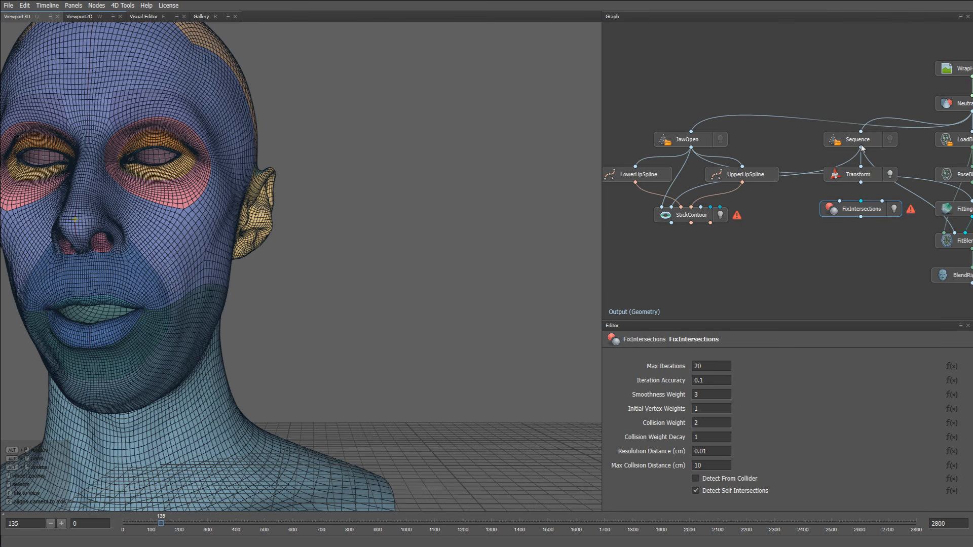
drag(861, 148, 839, 201)
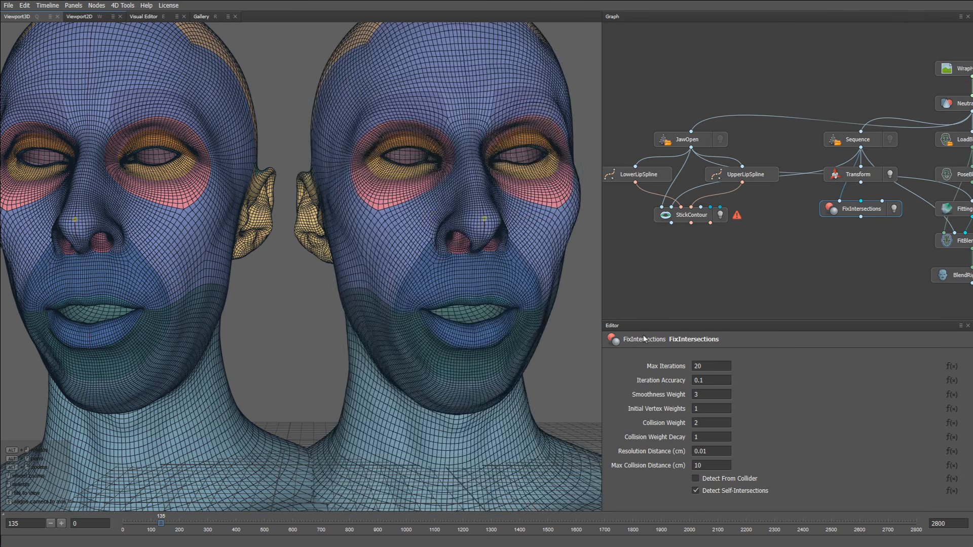
Go to frame 345 and compare the FixIntersections lips with the Transform head by toggling the Transform display
click(23, 525)
double_click(24, 525)
text(345)
key(Return)
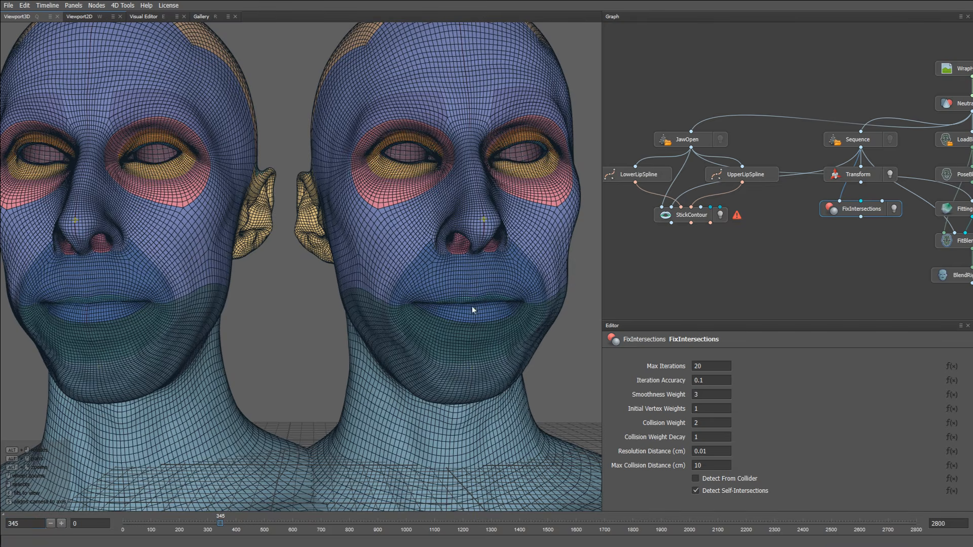
mouse_move(488, 352)
alt+mouse_down()
mouse_move(458, 341)
mouse_move(436, 348)
mouse_move(497, 350)
alt+mouse_up()
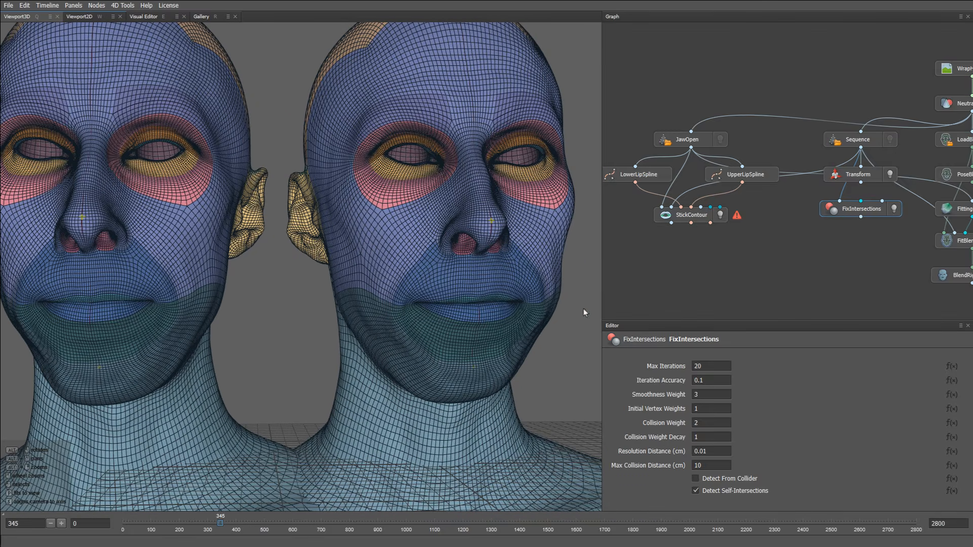
click(890, 175)
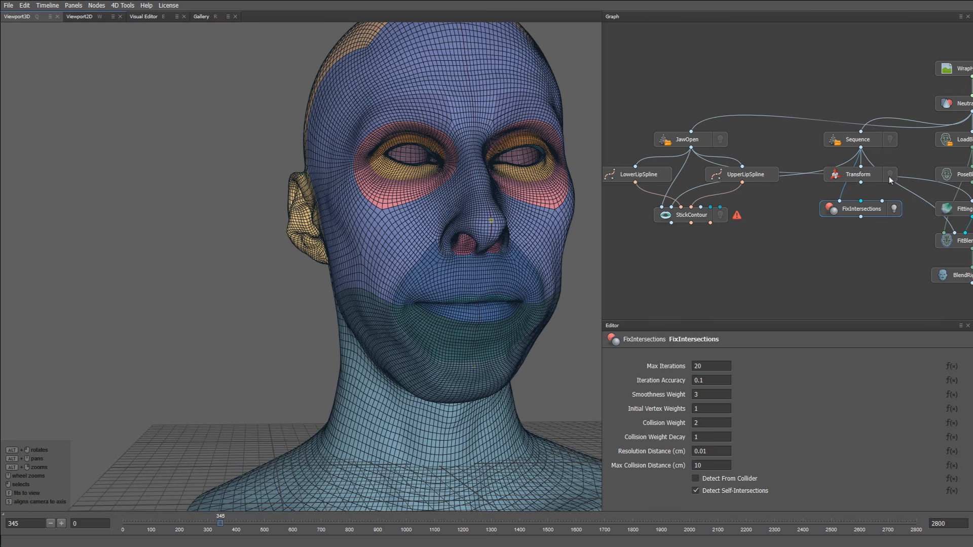
click(890, 175)
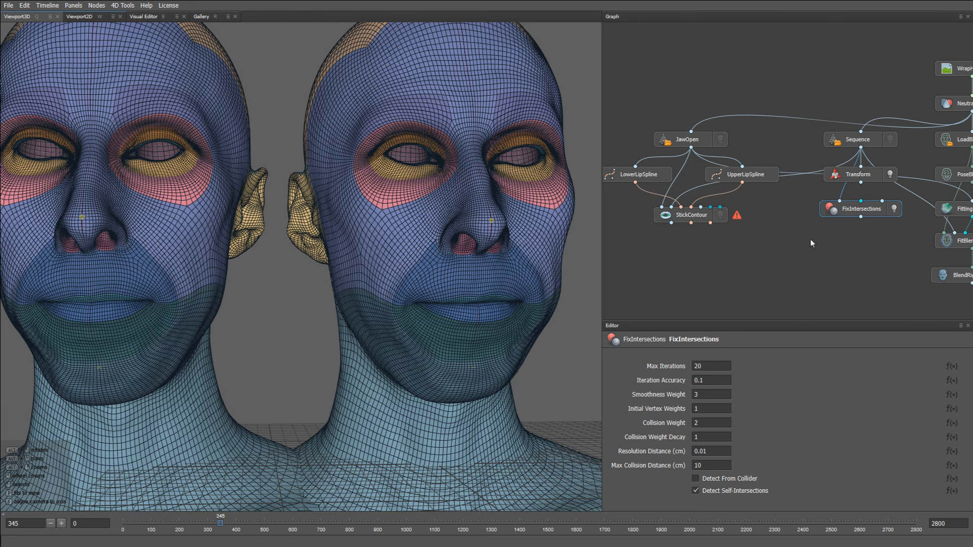
Add a VertexMask node between Transform and FixIntersections, rename it IntersectionMask, and feed it the JawOpen geometry
drag(835, 213, 837, 245)
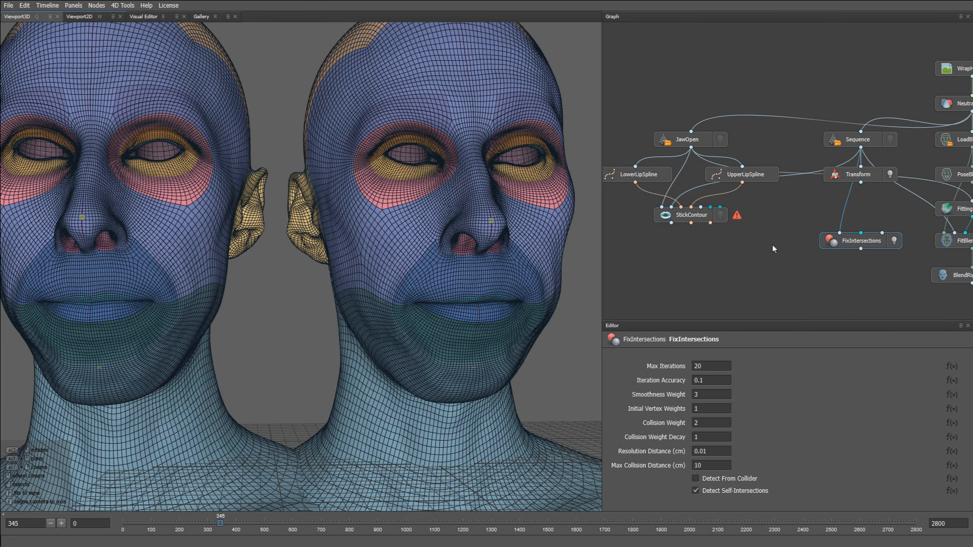
key(Tab)
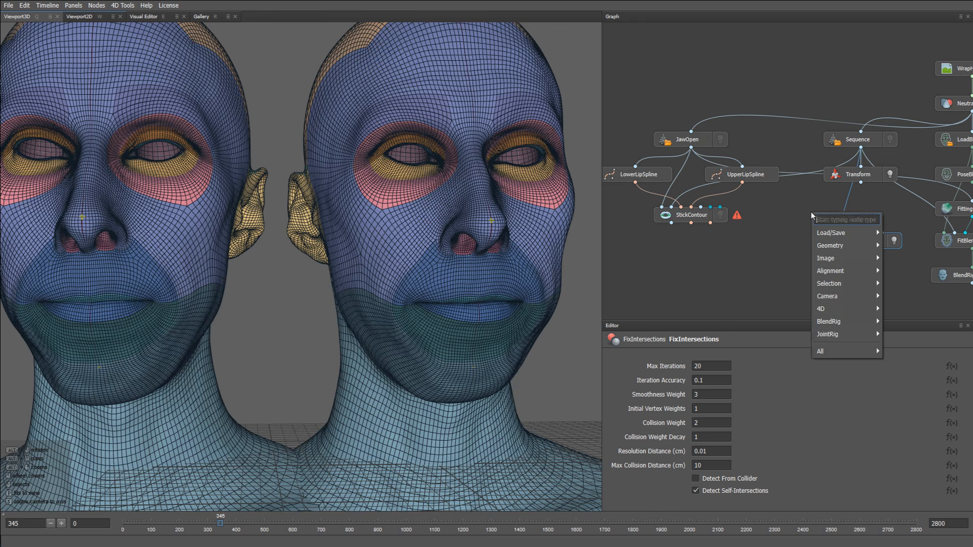
text(verte)
key(Return)
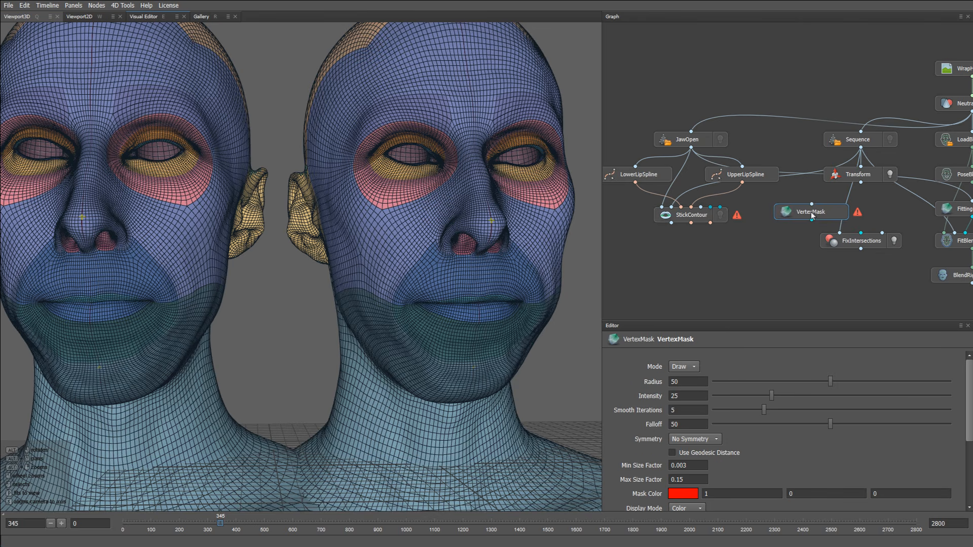
drag(812, 215, 860, 213)
key(F2)
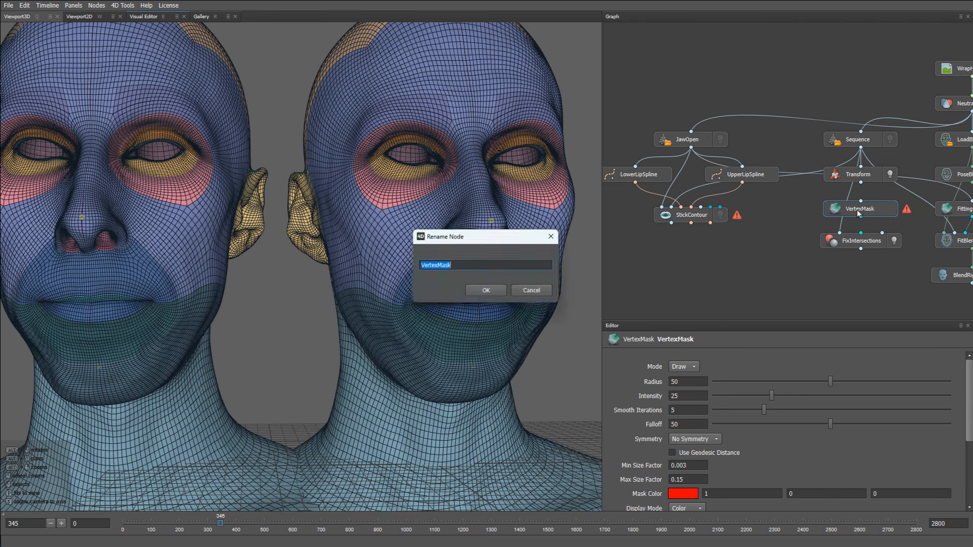
text(IntersectionMask)
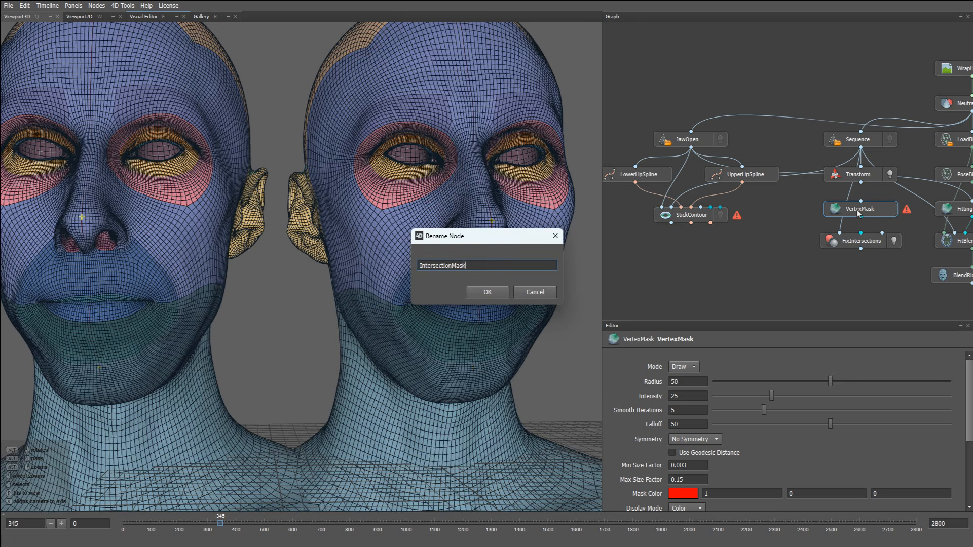
key(Return)
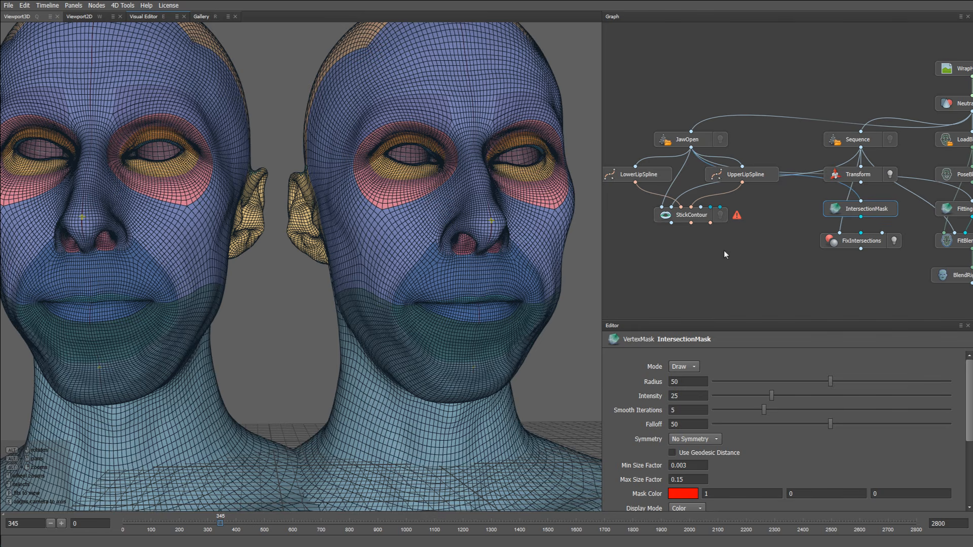
Configure the IntersectionMask brush with Topological symmetry, Use Geodesic Distance enabled, and an Intensity of 100
click(682, 440)
click(685, 463)
drag(772, 397, 948, 396)
Paint the IntersectionMask over the upper and lower lips and mouth corners on the open-mouth head, using a brush radius of 30
click(161, 19)
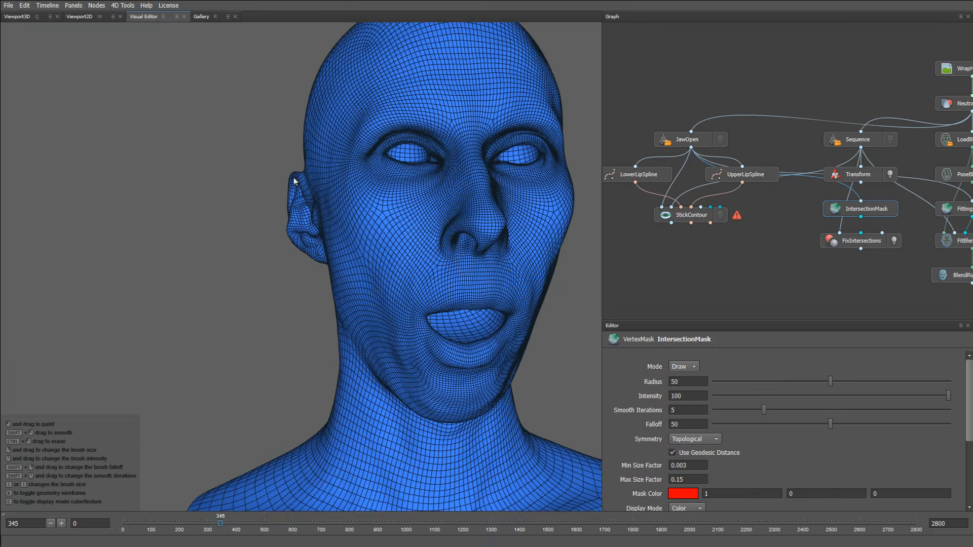
alt+drag(317, 259, 301, 269)
alt+right_drag(301, 268, 300, 348)
mouse_move(299, 347)
alt+mouse_down()
mouse_move(364, 378)
mouse_move(357, 359)
alt+mouse_up()
right_drag(347, 350, 335, 345)
mouse_move(334, 345)
mouse_down()
mouse_move(368, 321)
mouse_move(267, 349)
mouse_move(241, 326)
mouse_move(267, 349)
mouse_up()
mouse_move(267, 348)
alt+mouse_down()
mouse_move(235, 325)
mouse_move(322, 213)
mouse_move(363, 261)
mouse_move(399, 279)
alt+mouse_up()
right_drag(399, 279, 394, 278)
mouse_move(394, 278)
mouse_down()
mouse_move(414, 325)
mouse_move(395, 371)
mouse_move(304, 380)
mouse_move(329, 386)
mouse_move(405, 451)
mouse_move(329, 373)
mouse_up()
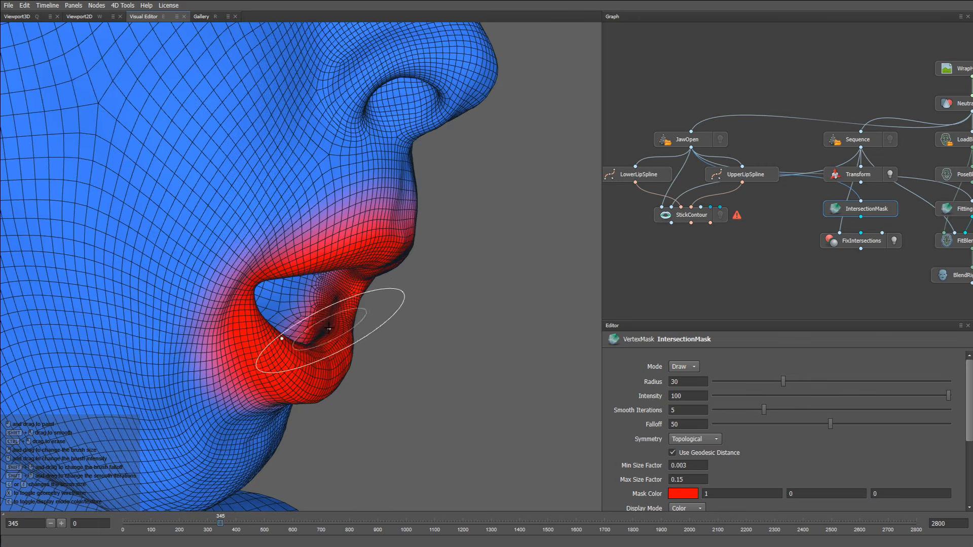
mouse_move(330, 329)
alt+mouse_down()
mouse_move(344, 273)
mouse_move(345, 314)
mouse_move(315, 373)
mouse_move(293, 369)
mouse_move(293, 380)
mouse_move(315, 348)
mouse_move(304, 365)
mouse_move(330, 347)
mouse_move(350, 362)
mouse_move(364, 327)
alt+mouse_up()
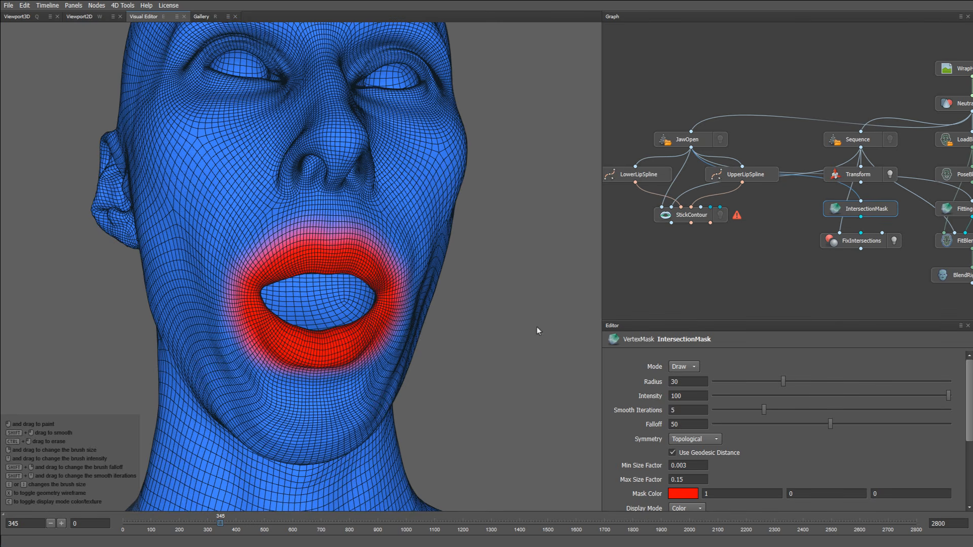
Connect IntersectionMask to the FixIntersections mask input, and feed the FixIntersections result into the fifth input of StickContour
drag(861, 217, 860, 232)
key(q)
drag(861, 250, 696, 279)
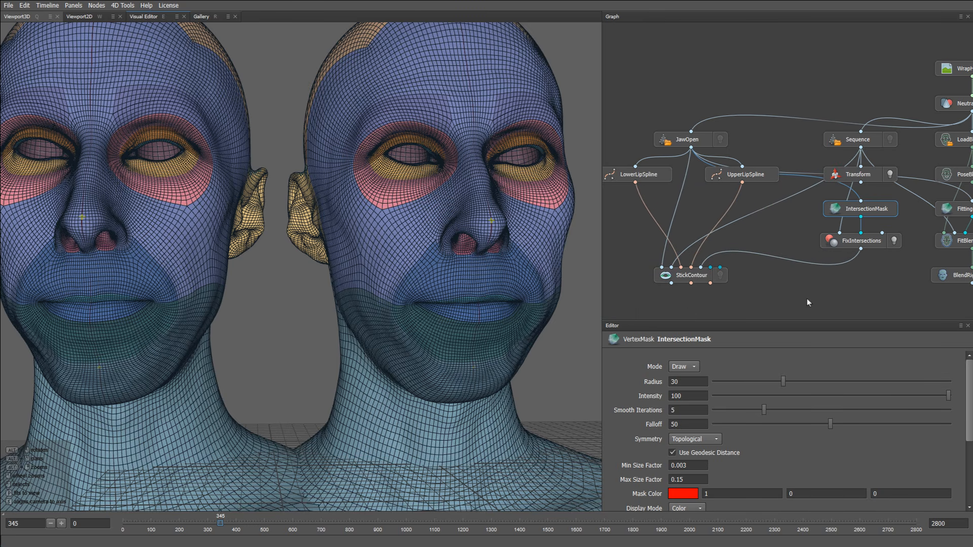
Move the FitBlendRig and BlendRigToGeom nodes lower in the graph to free space below FittingMask
middle_drag(822, 305, 809, 283)
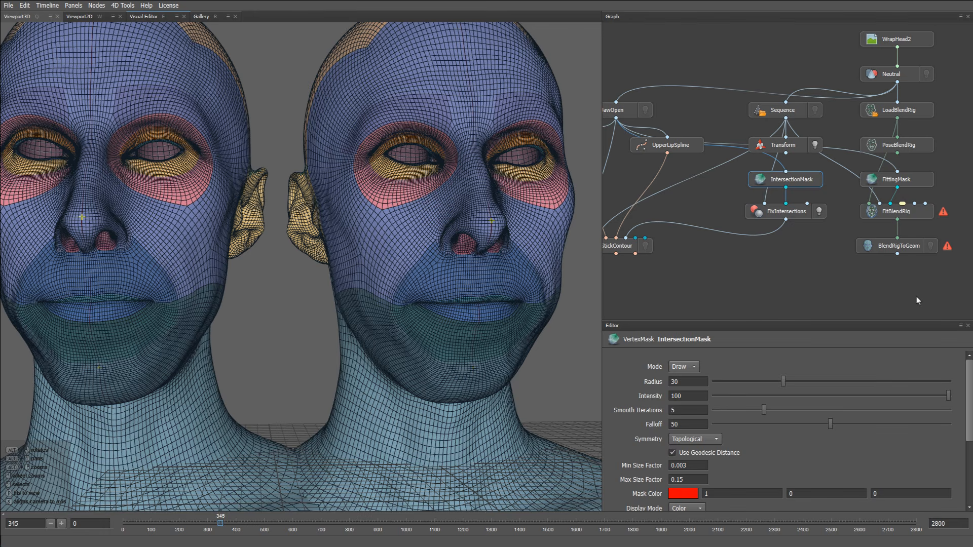
drag(916, 296, 873, 275)
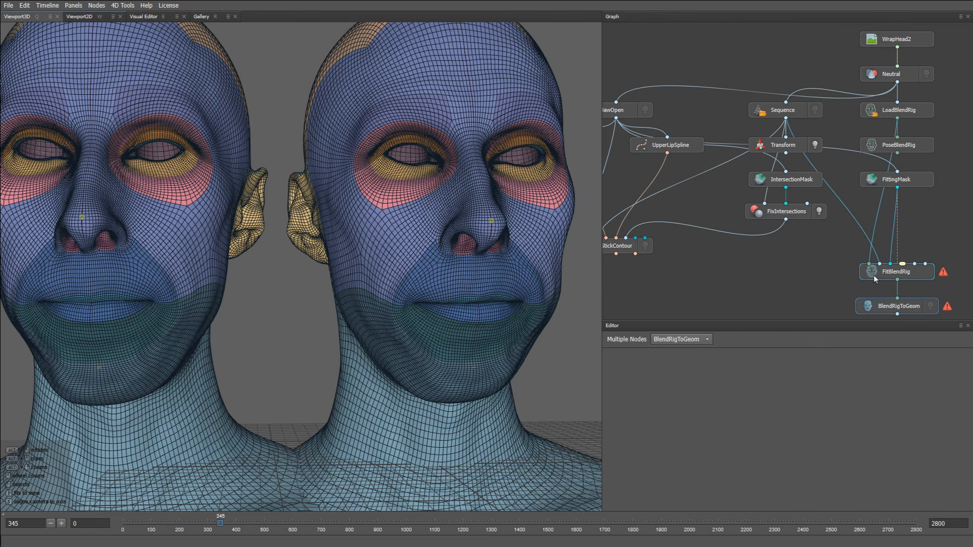
middle_drag(724, 286, 743, 274)
click(743, 274)
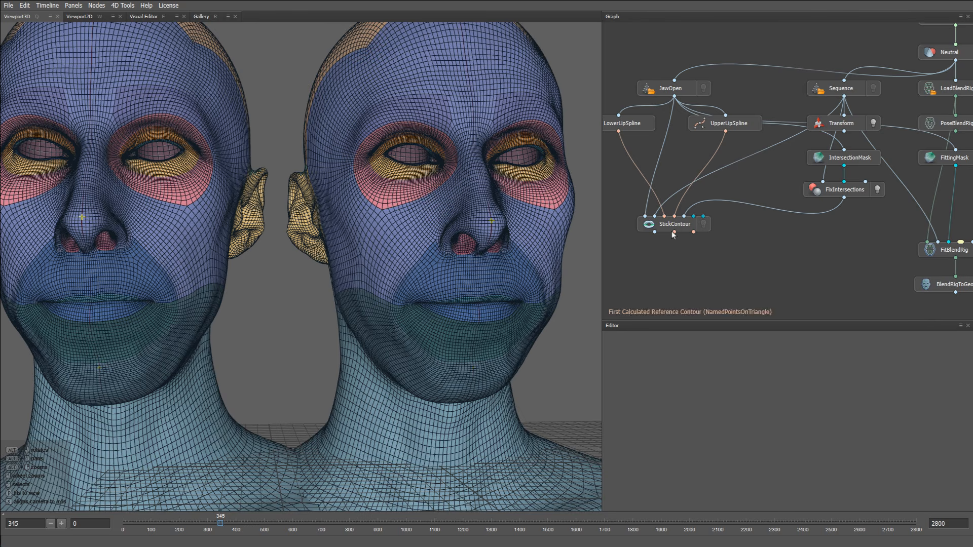
Add a PointsToPointPairs node below StickContour and connect its output to the yellow input of FitBlendRig
middle_drag(680, 264, 700, 251)
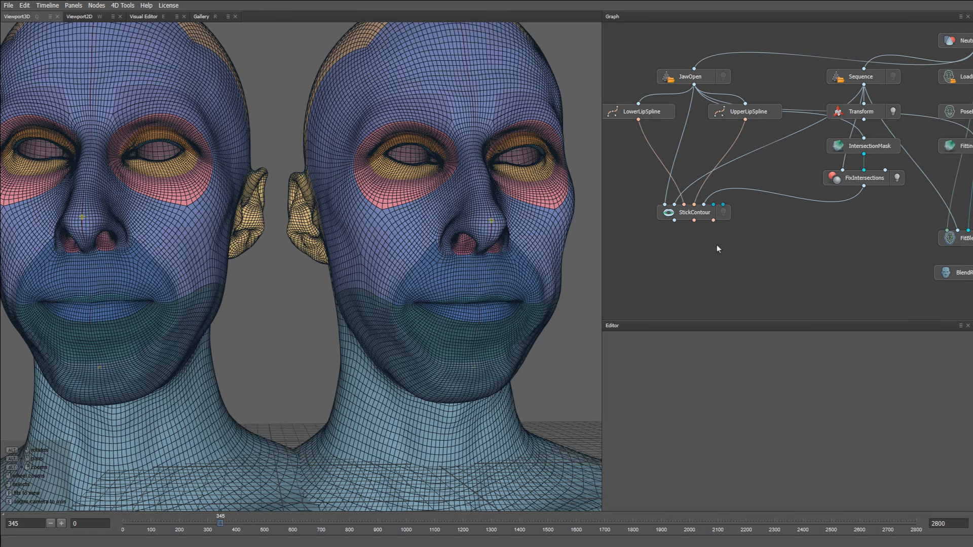
key(Tab)
text(pointst)
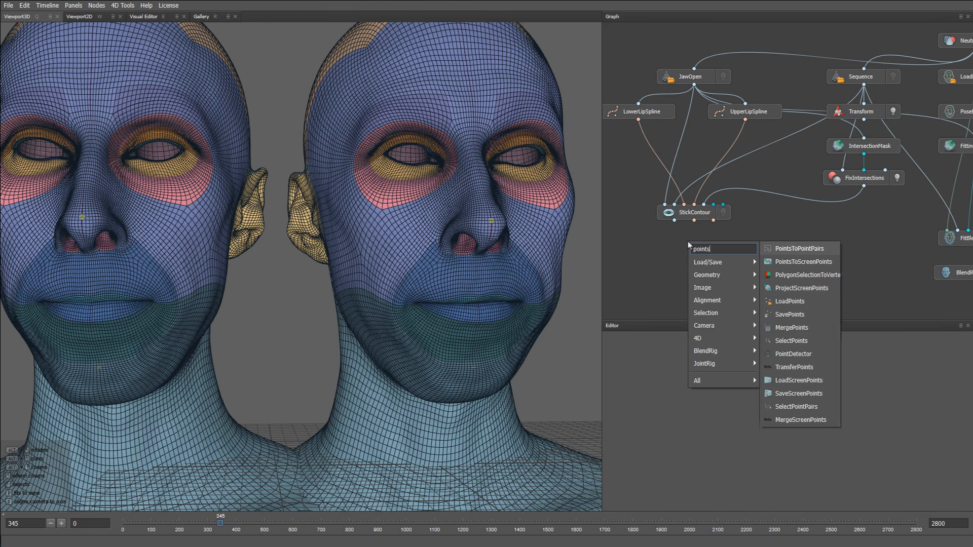
key(Return)
drag(689, 245, 838, 215)
drag(875, 295, 832, 230)
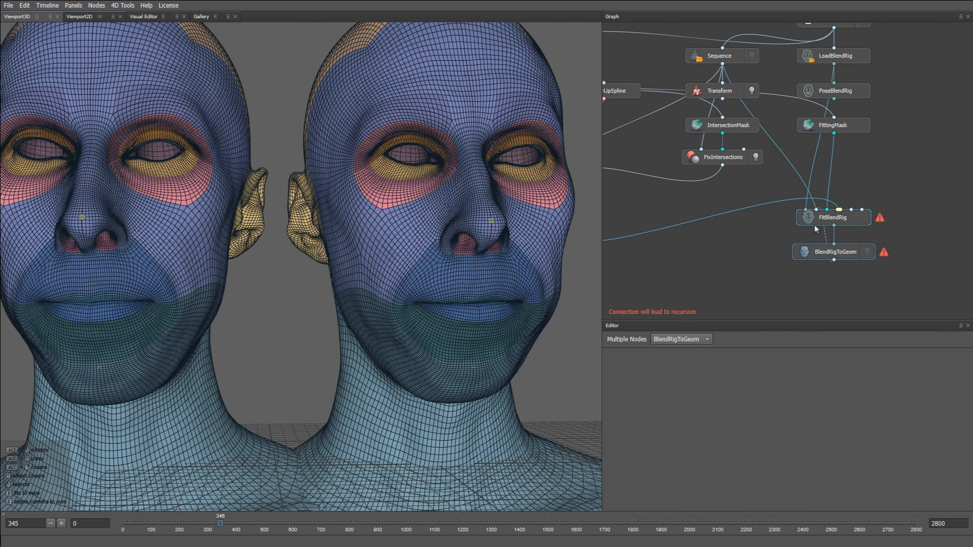
click(770, 259)
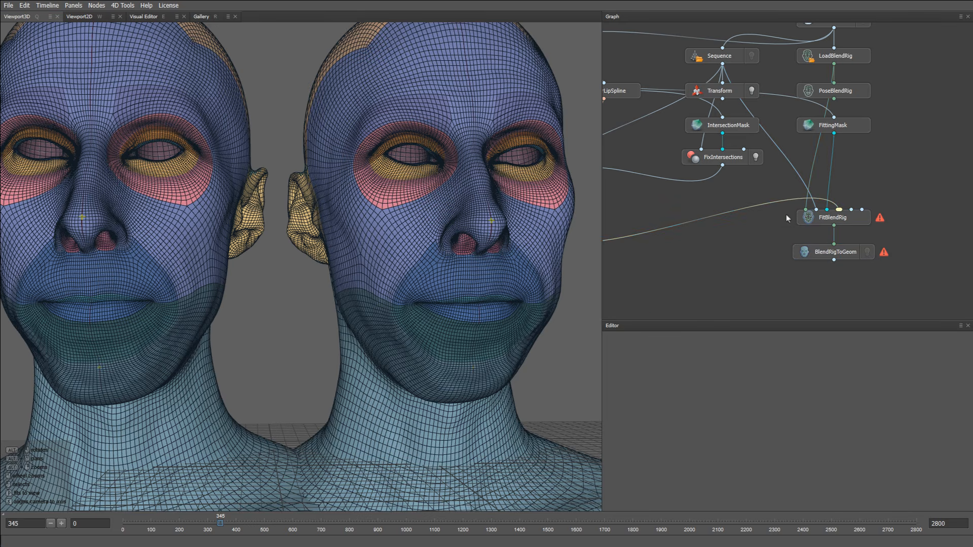
Duplicate FitBlendRig and BlendRigToGeom, place the copies beside the originals, and remove the point pairs connection from the copied FitBlendRig
drag(786, 215, 814, 267)
key(ctrl+c)
key(ctrl+v)
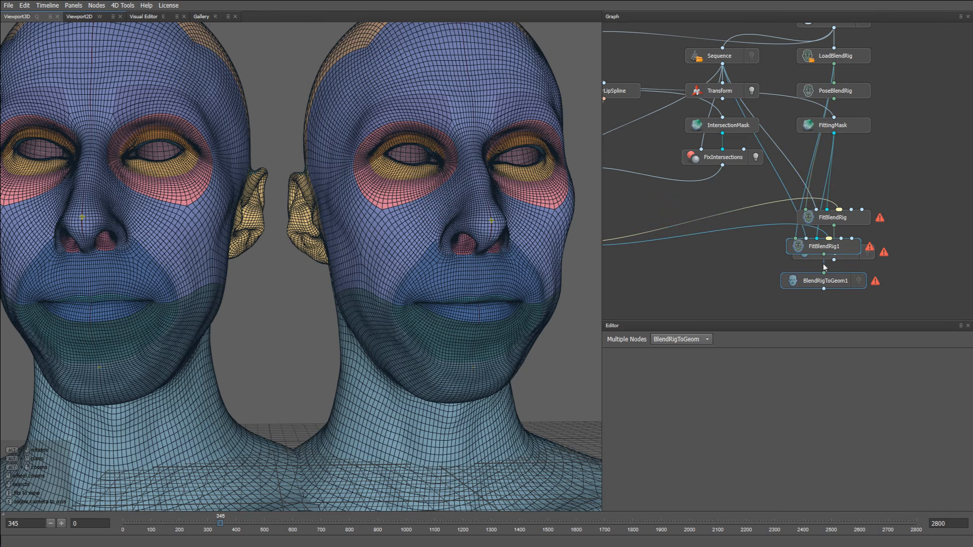
drag(861, 248, 972, 220)
middle_drag(880, 260, 768, 266)
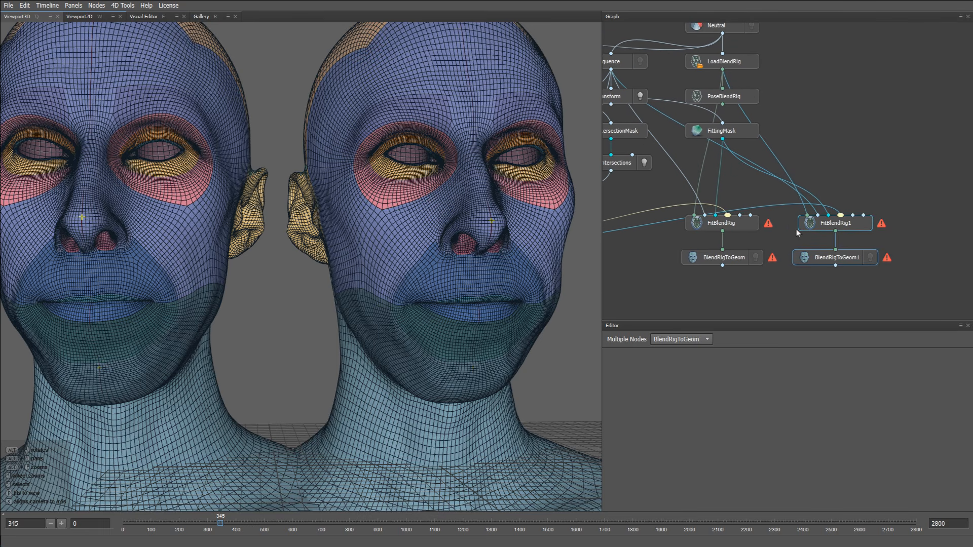
double_click(785, 205)
Color the duplicated FitBlendRig1 and BlendRigToGeom1 nodes grey to set them apart from the originals
right_click(817, 225)
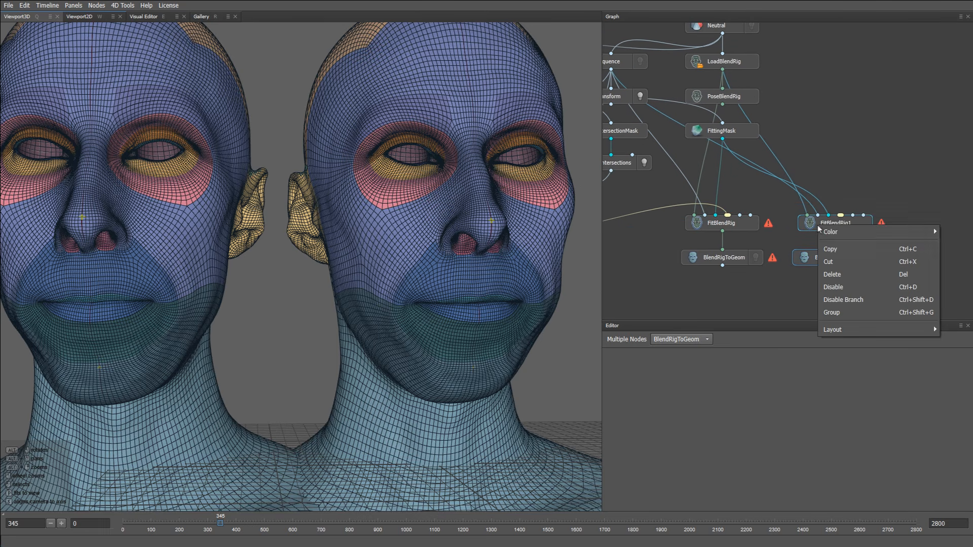
mouse_move(844, 232)
click(807, 253)
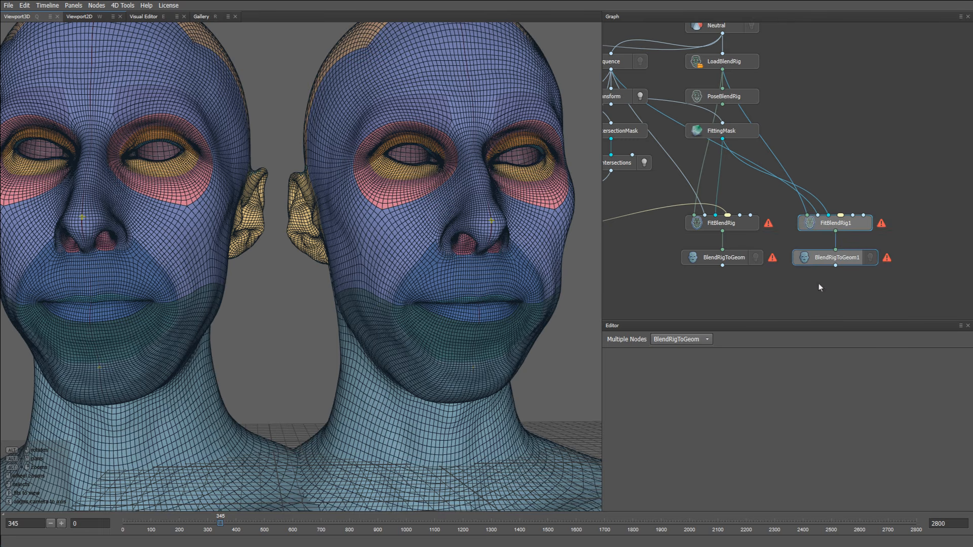
drag(854, 301, 712, 275)
middle_drag(649, 276, 703, 231)
click(693, 246)
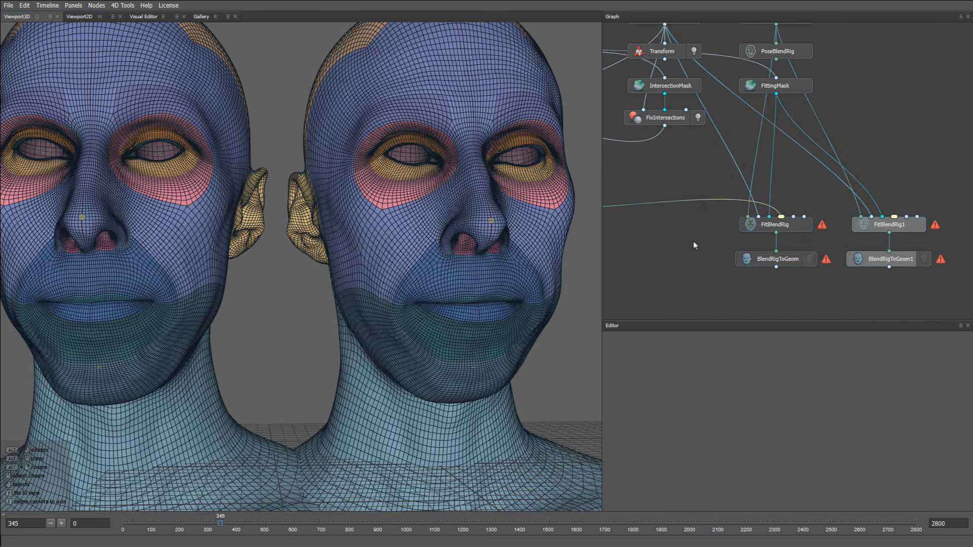
Compute FitBlendRig1 at frame 509 and display BlendRigToGeom1 beside the Transform head
click(874, 225)
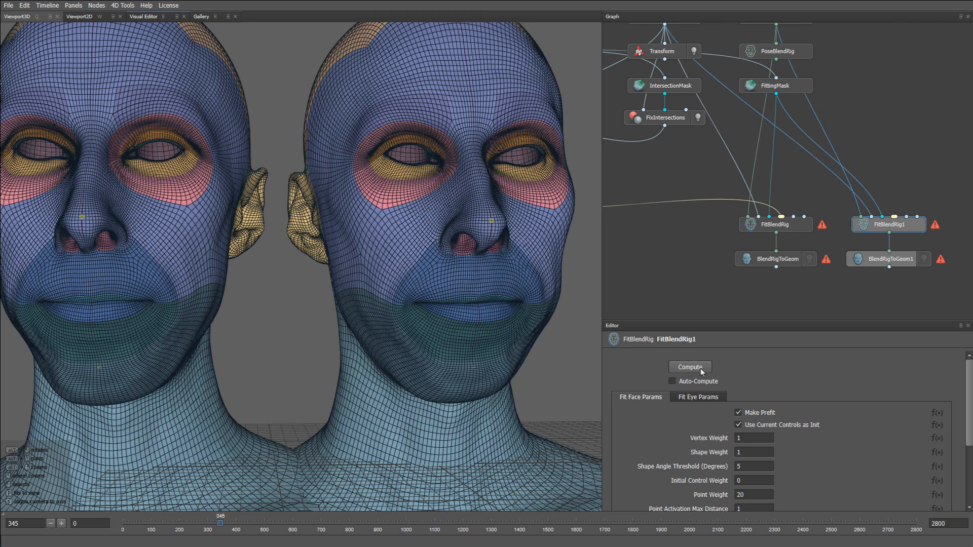
click(700, 369)
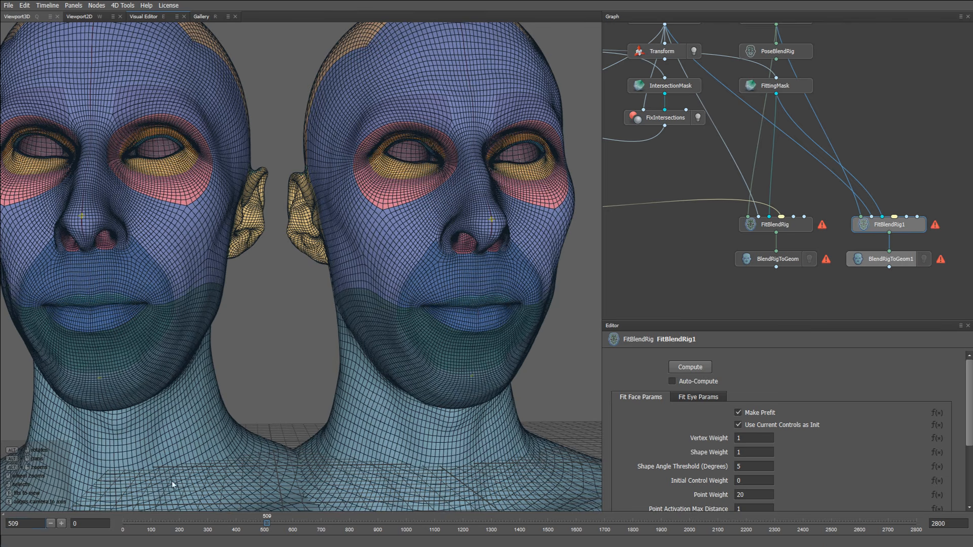
click(681, 369)
click(925, 259)
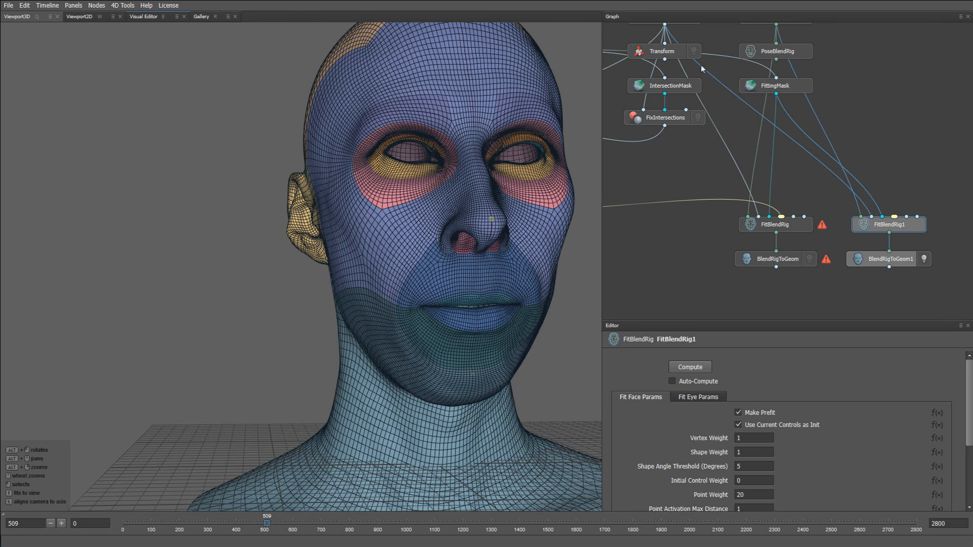
click(692, 51)
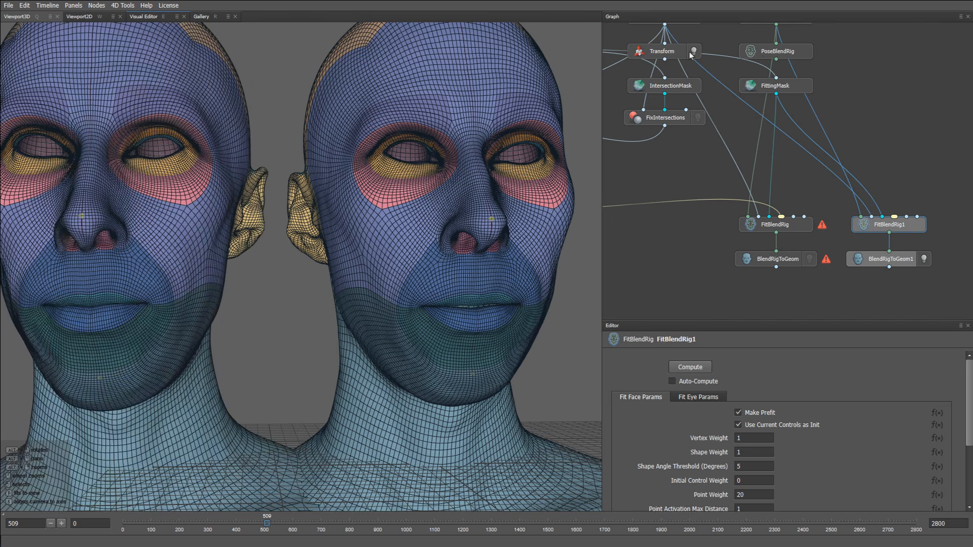
Compute the original FitBlendRig at frame 509 and display BlendRigToGeom instead of BlendRigToGeom1 beside the Transform head
click(797, 226)
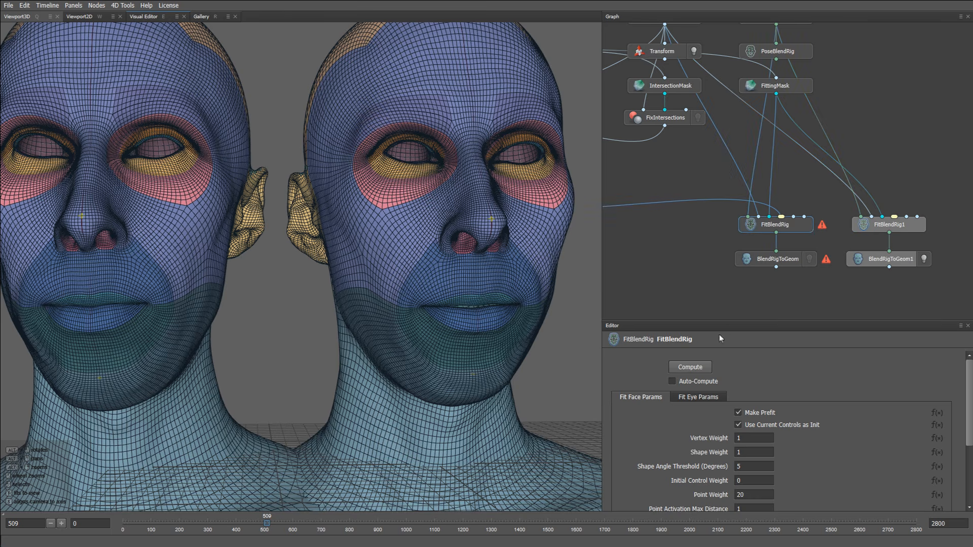
click(690, 367)
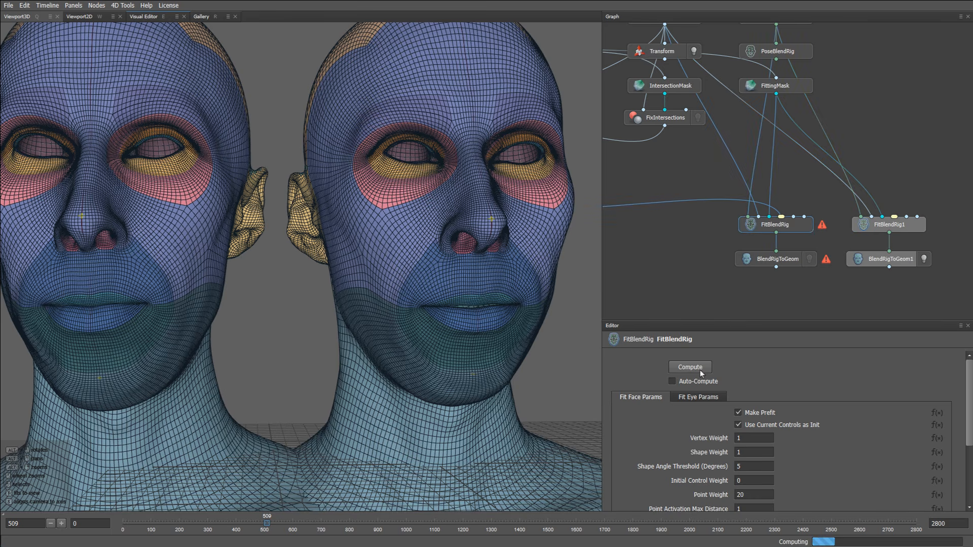
click(807, 259)
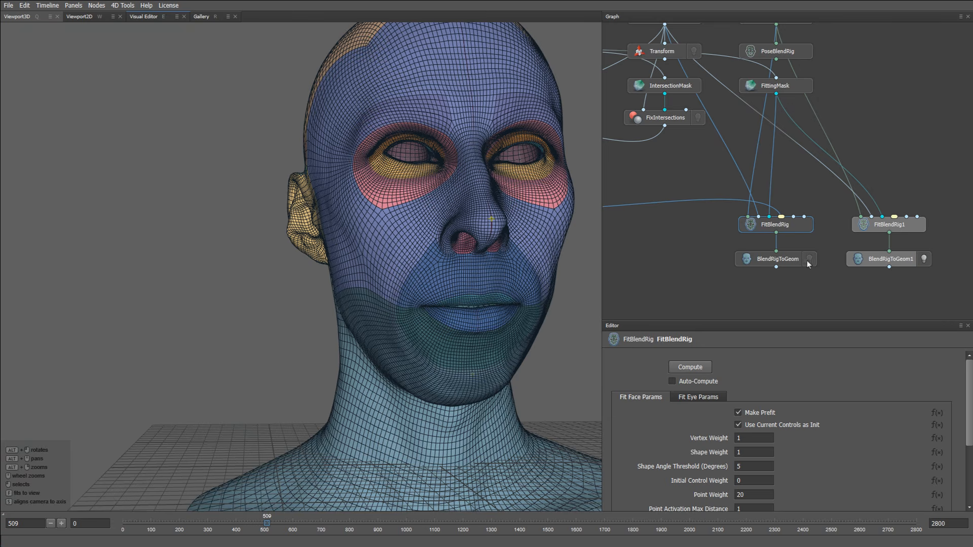
click(808, 260)
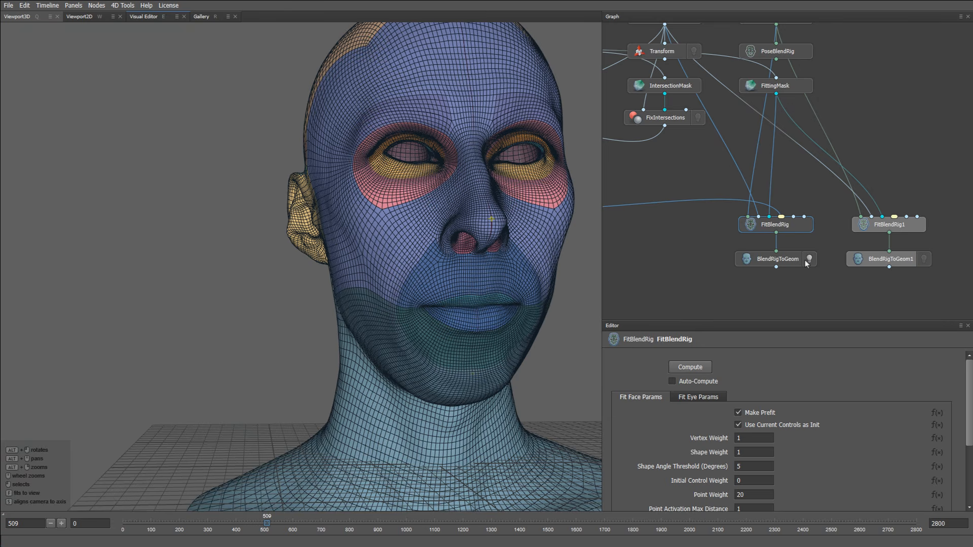
click(694, 51)
scroll(429, 343, down, 2)
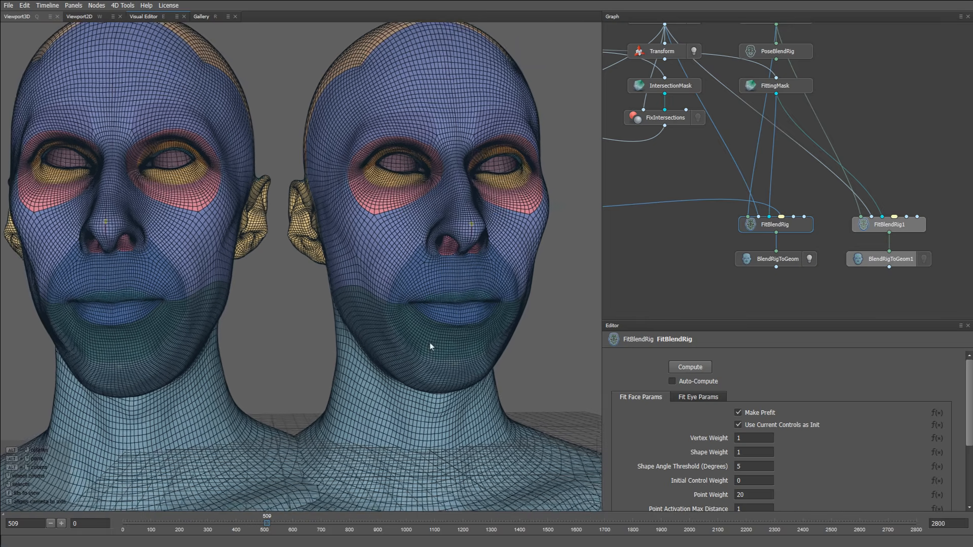
alt+middle_drag(423, 341, 431, 333)
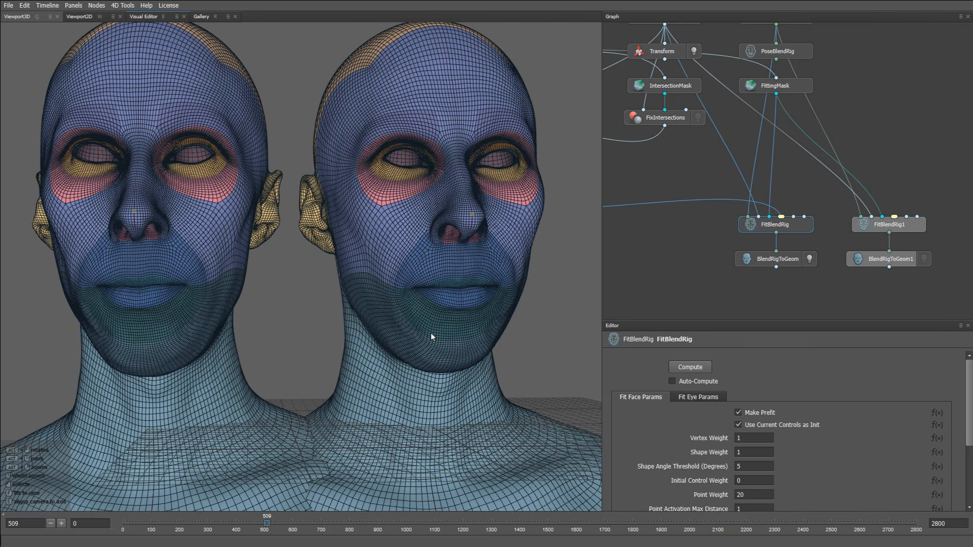
Go to frame 1144, compute FitBlendRig1, and turn on the display of BlendRigToGeom1
double_click(12, 524)
text(1144)
key(Return)
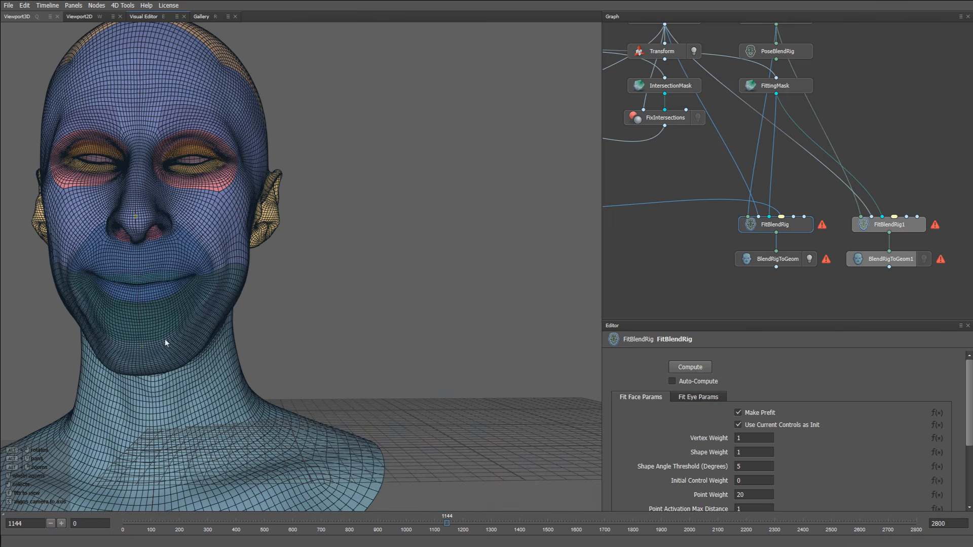
click(874, 226)
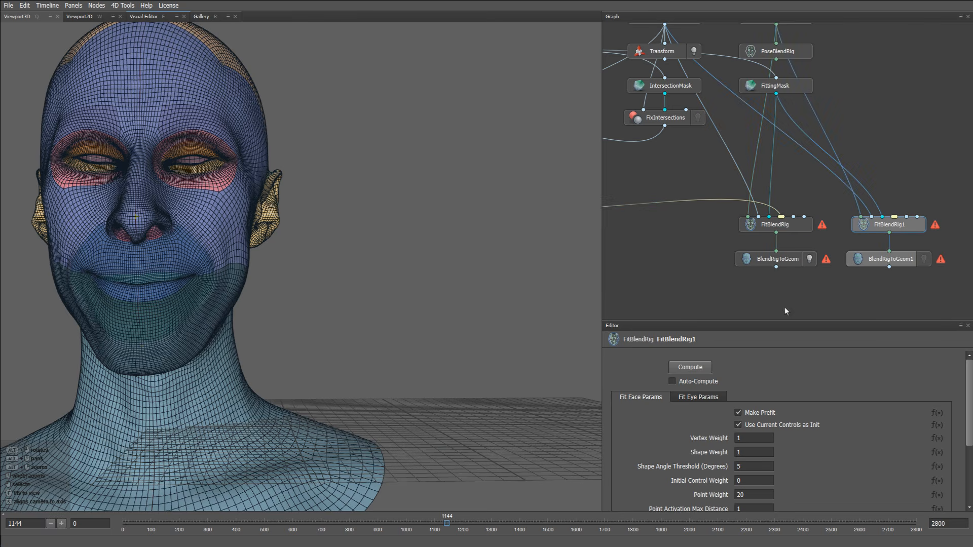
click(702, 367)
click(924, 259)
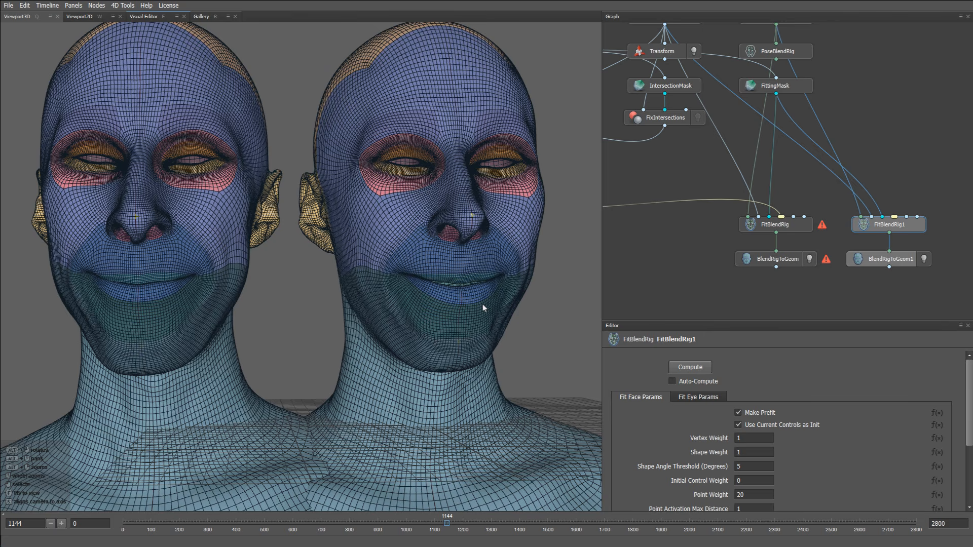
Compute the original FitBlendRig at frame 1144 and turn off the display of BlendRigToGeom1
click(784, 228)
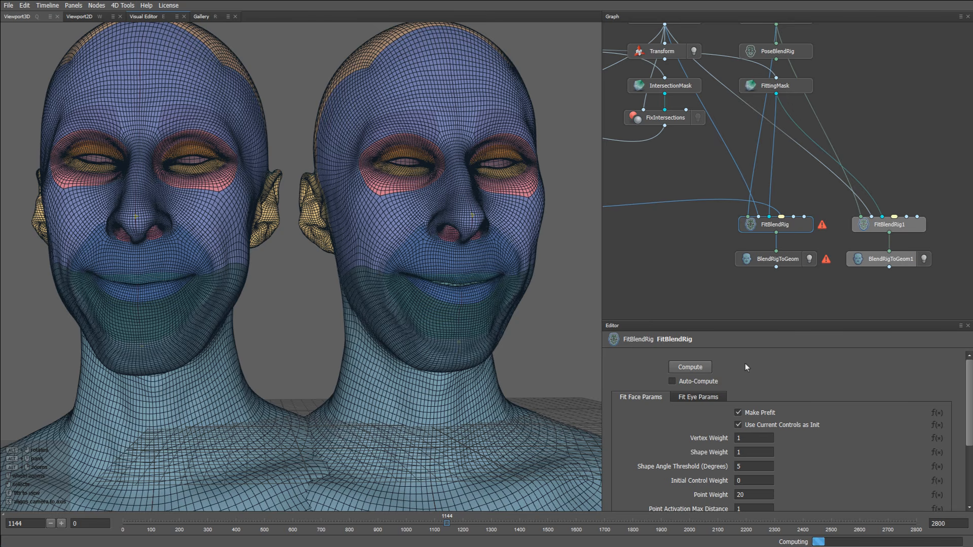
click(922, 260)
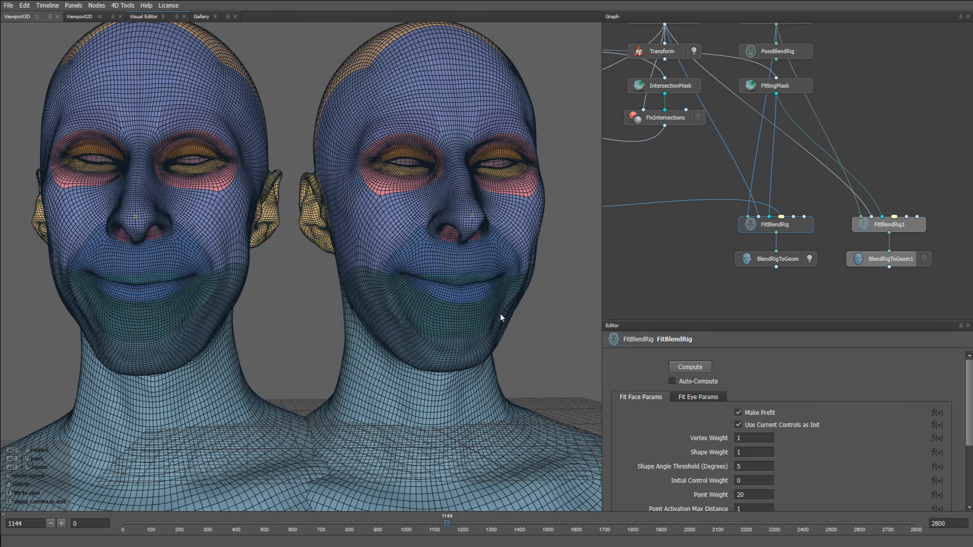
Paste the copied LeftLowerEyelidSpline and LeftUpperEyelidSpline nodes into the graph and place them below PointsToPointPairs
middle_drag(641, 200, 913, 184)
click(716, 229)
key(ctrl+v)
drag(696, 226, 735, 217)
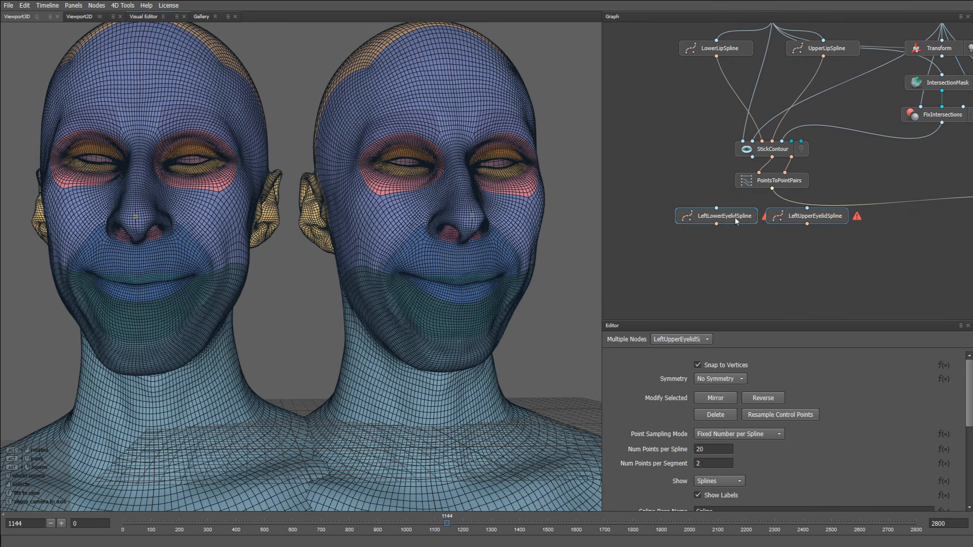
Connect the JawOpen geometry to both left eyelid spline nodes and show the LeftUpperEyelidSpline curve on the head
click(716, 209)
middle_drag(763, 66, 724, 119)
click(734, 76)
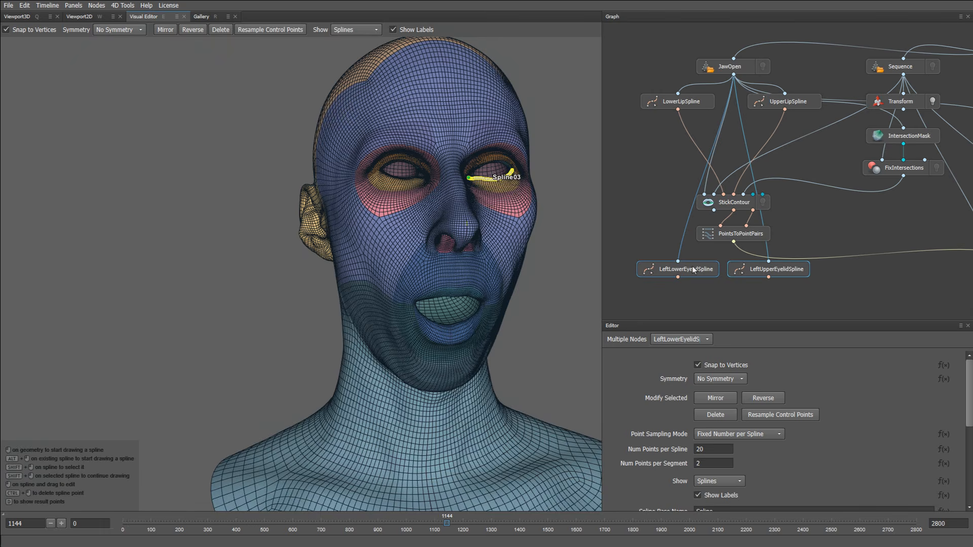
click(765, 269)
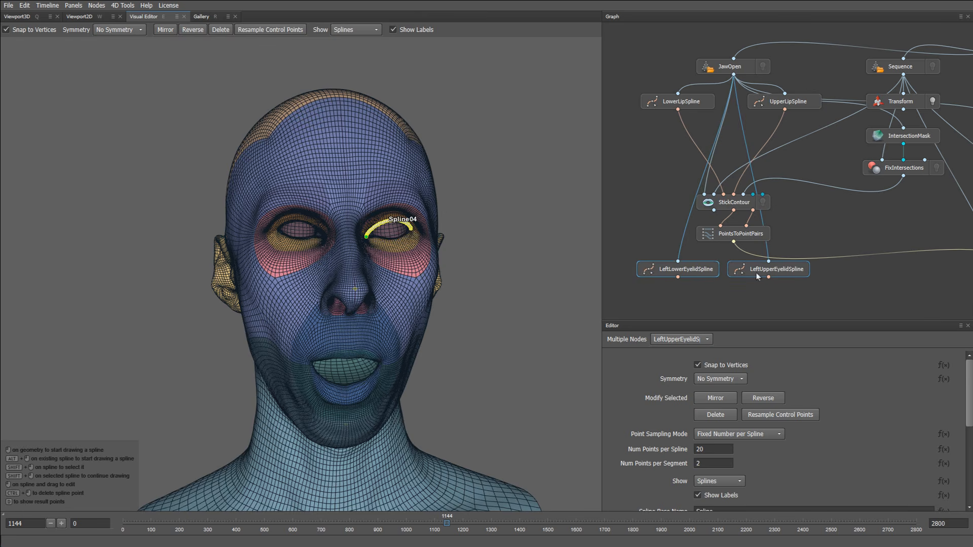
middle_drag(709, 289, 736, 261)
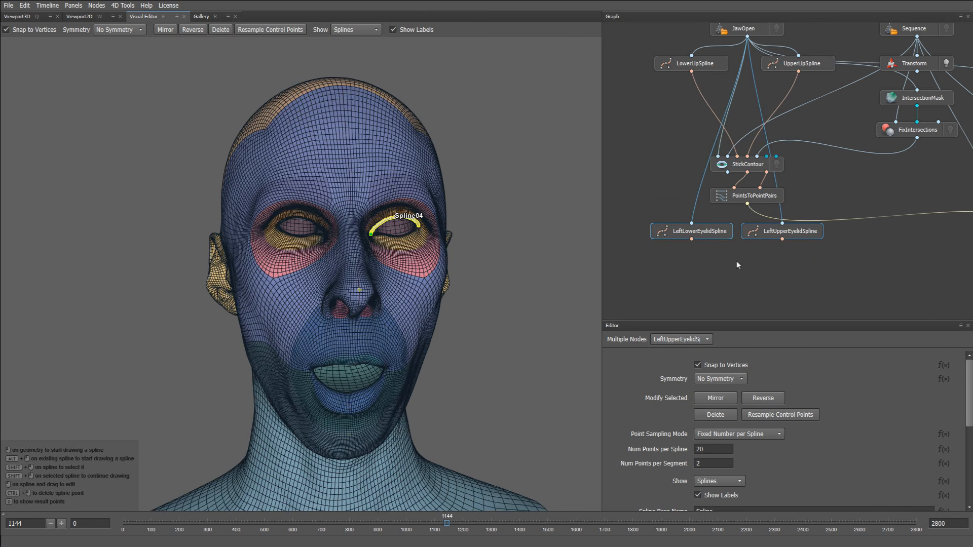
Add a PointsToPointPairs node and connect LeftLowerEyelidSpline to its left input and LeftUpperEyelidSpline to its right input
key(Tab)
text(pointsto)
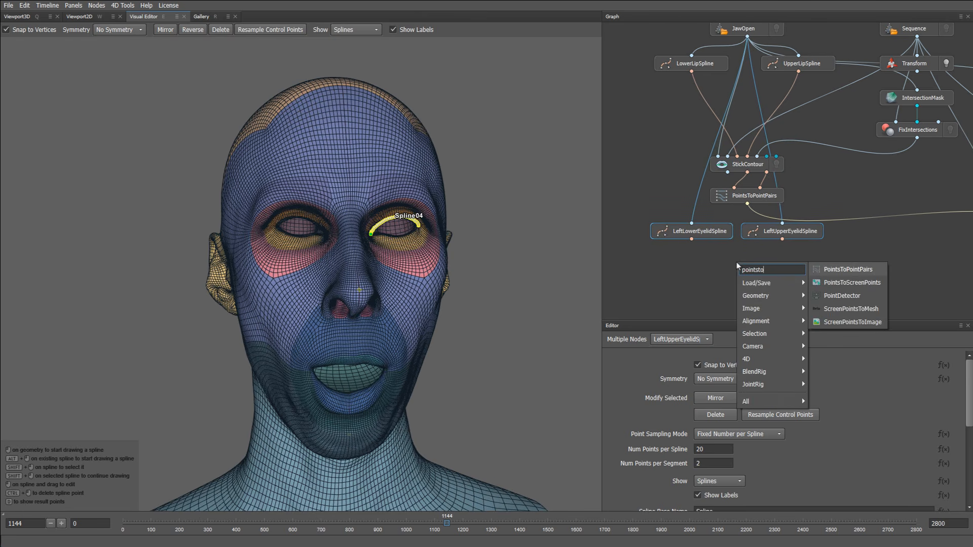
key(Return)
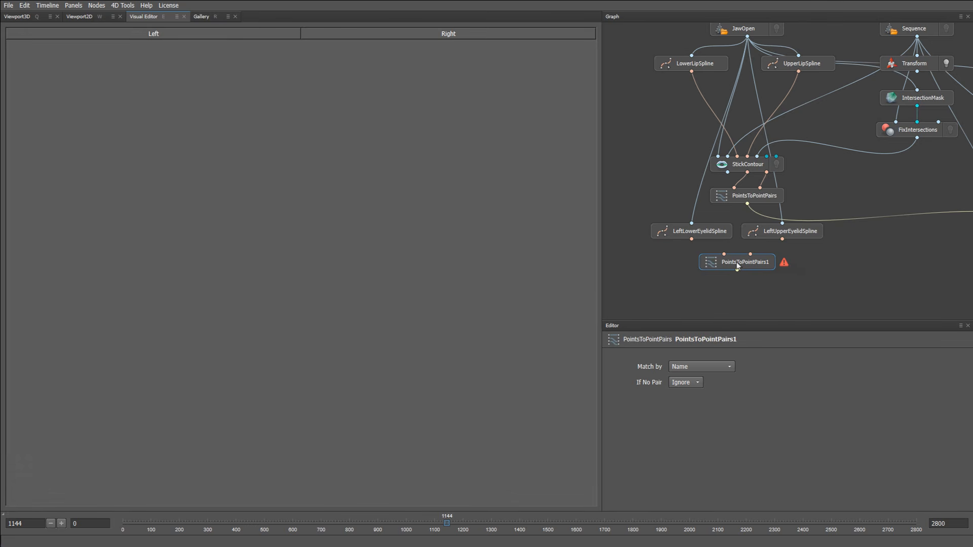
drag(738, 265, 748, 273)
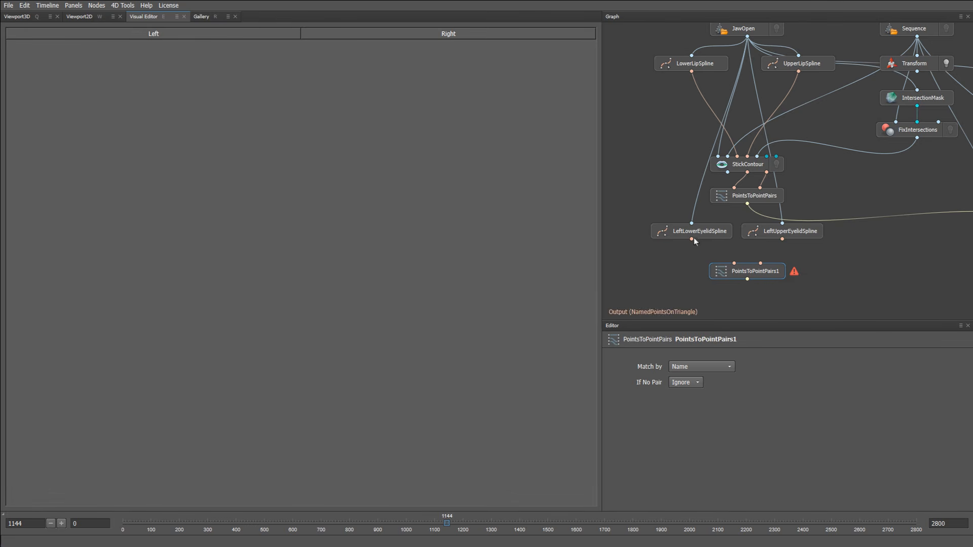
drag(692, 238, 735, 263)
drag(782, 239, 761, 263)
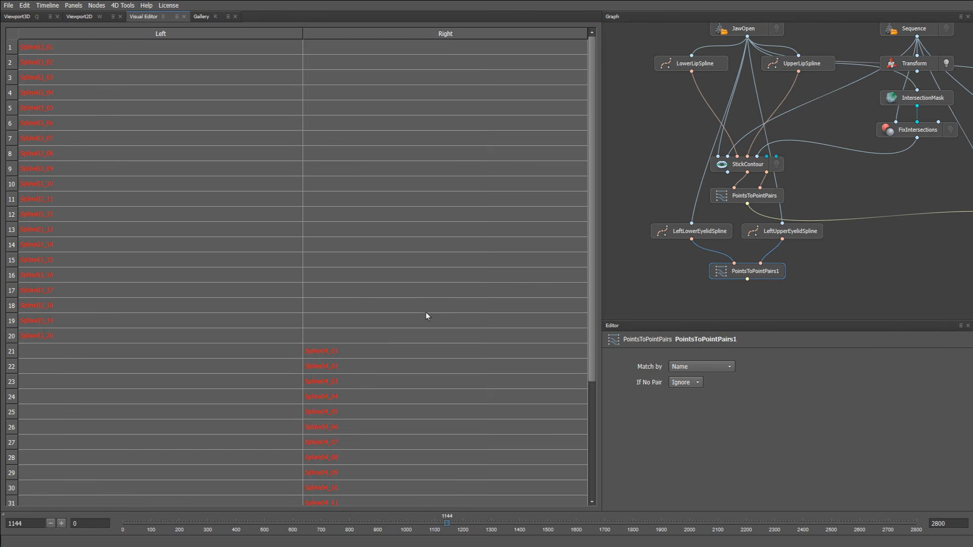
Match the left eyelid point pairs by Alphabetical Order and connect the node's output to the point correspondences input of FitBlendRig
click(702, 362)
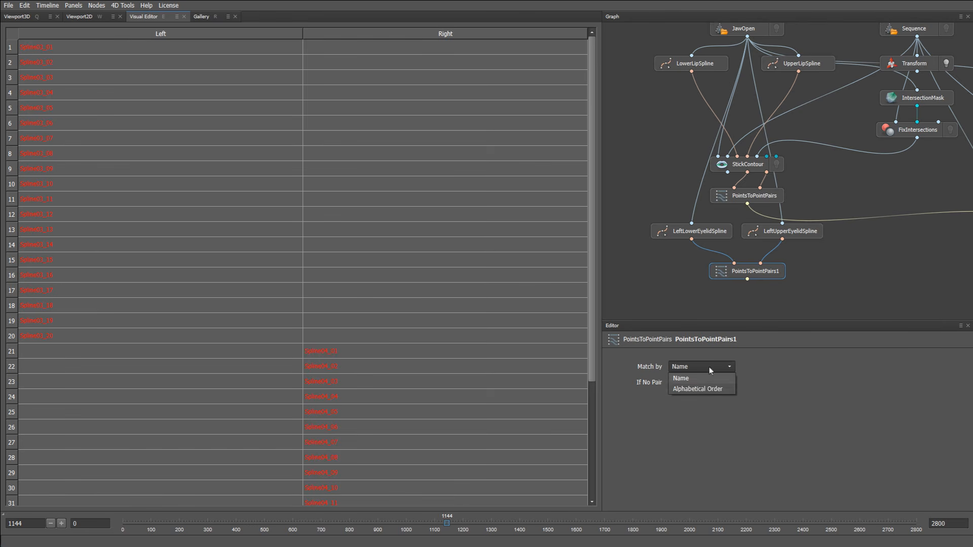
click(708, 388)
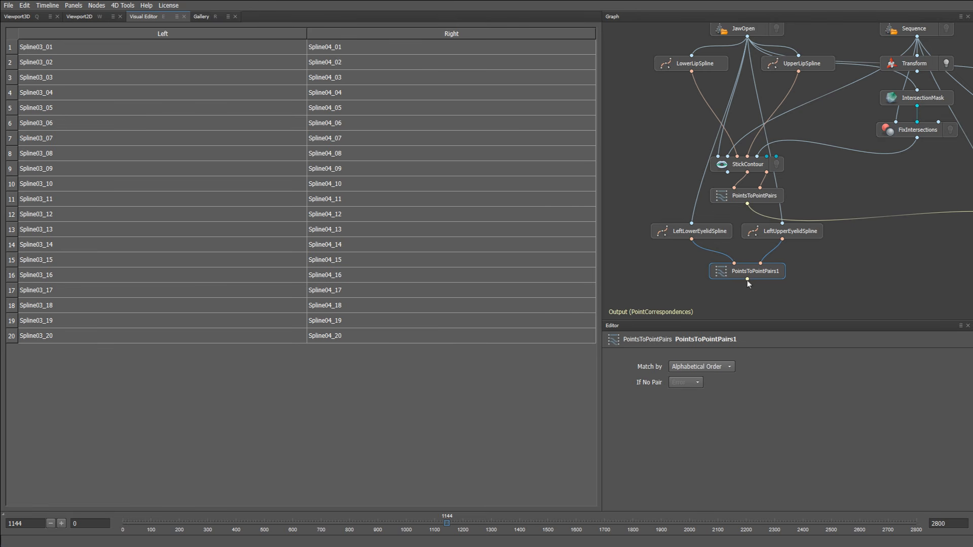
drag(746, 280, 856, 213)
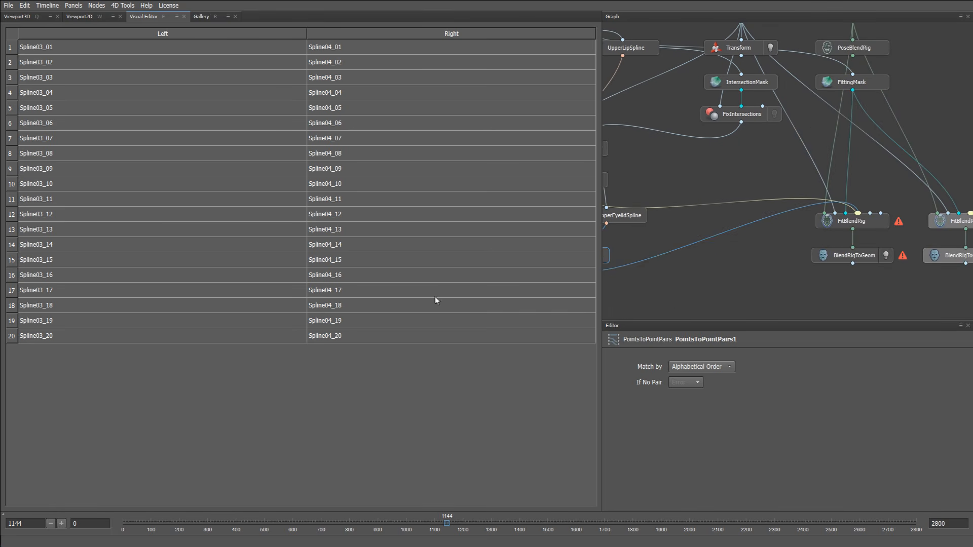
Paste the RightLowerEyelidSpline and RightUpperEyelidSpline nodes below the left eyelid point pairs and connect both to JawOpen
key(q)
alt+middle_drag(316, 343, 394, 305)
scroll(390, 315, down, 3)
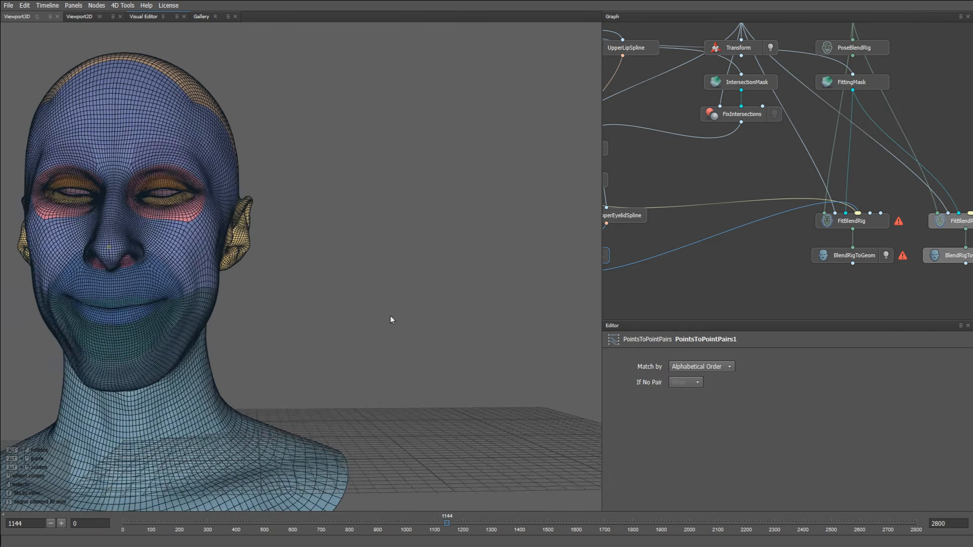
middle_drag(694, 288, 779, 275)
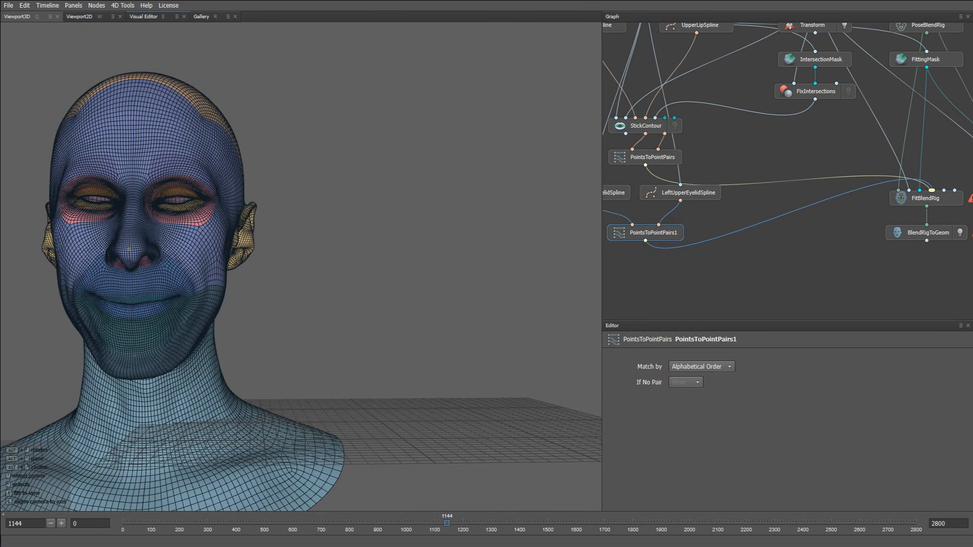
middle_drag(668, 274, 699, 264)
key(ctrl+v)
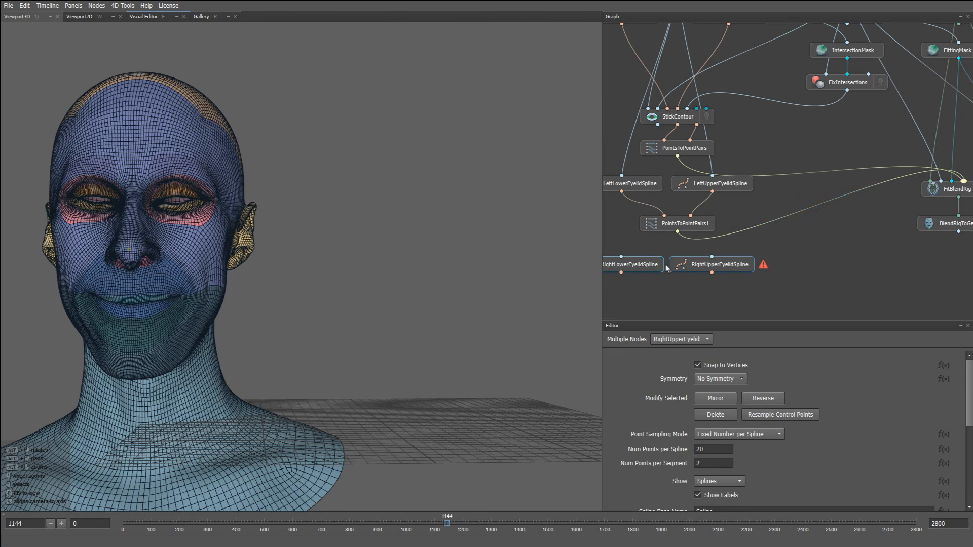
drag(638, 268, 637, 266)
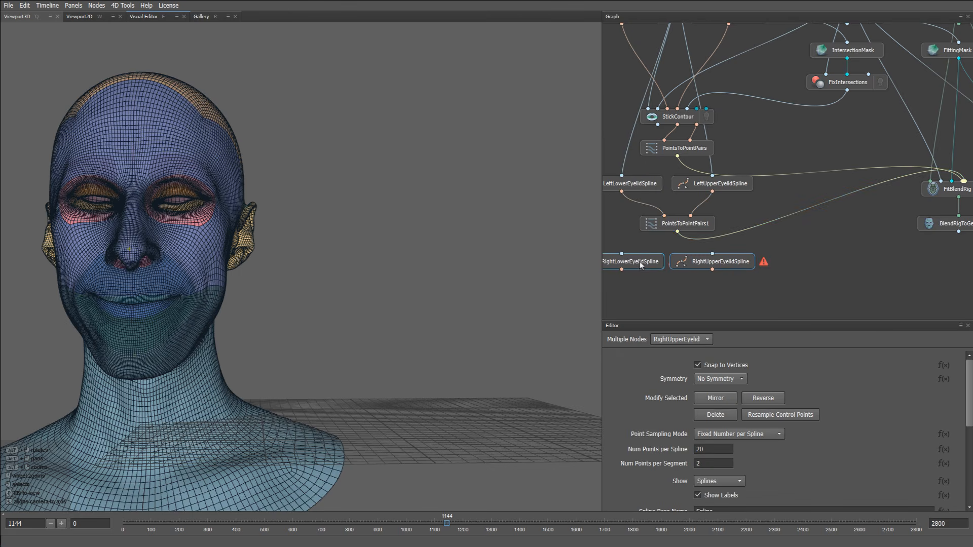
middle_drag(760, 131, 753, 160)
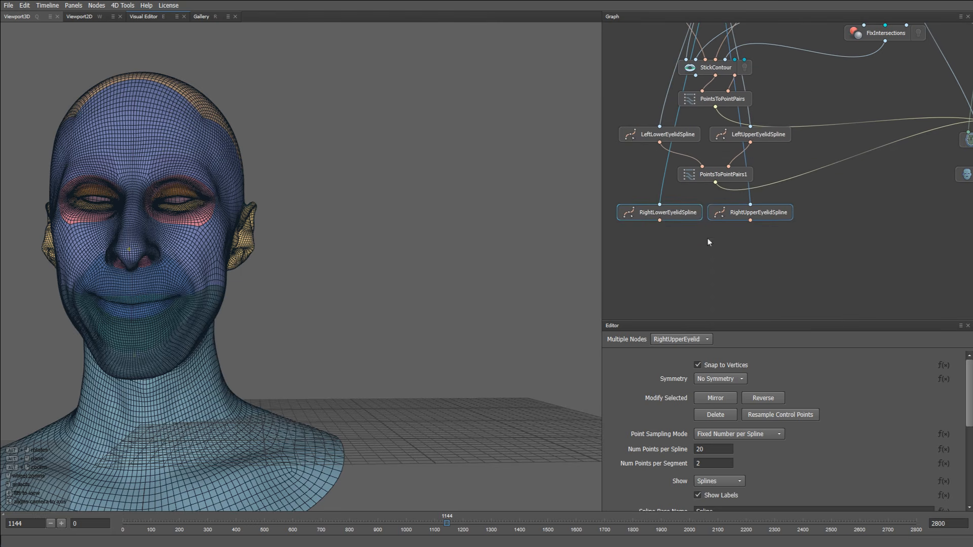
Add a PointsToPointPairs node for the right lower and upper eyelid splines and connect its output to FitBlendRig
key(Tab)
text(poitst)
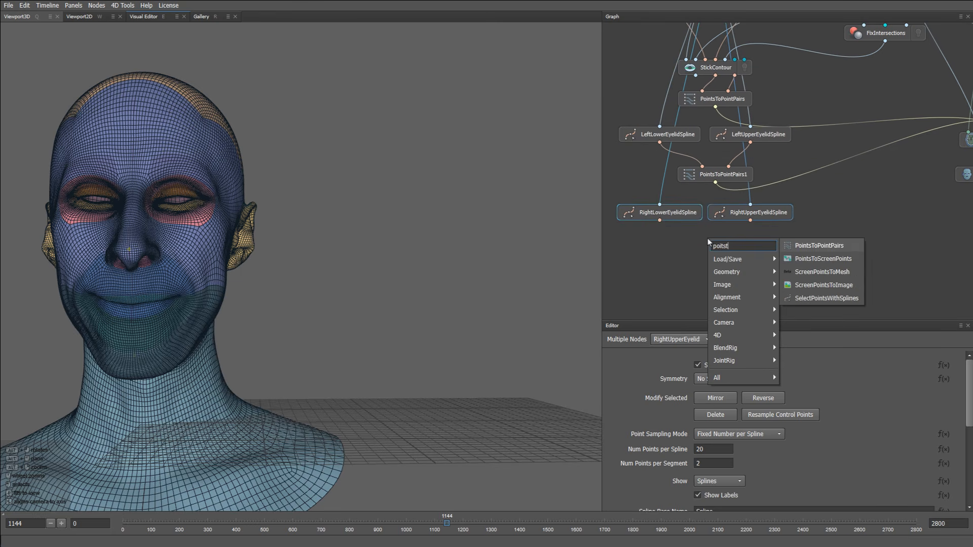
key(Return)
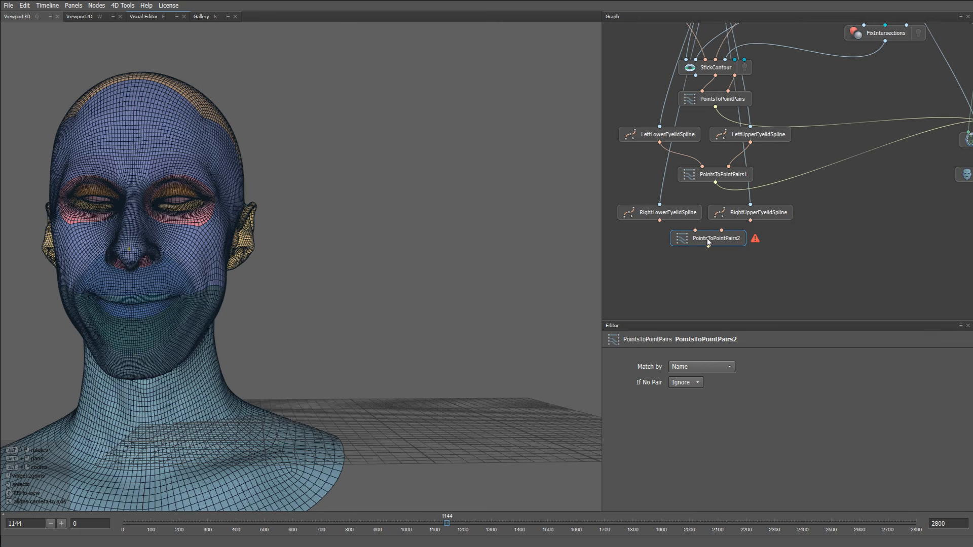
drag(708, 242, 716, 252)
drag(659, 221, 702, 241)
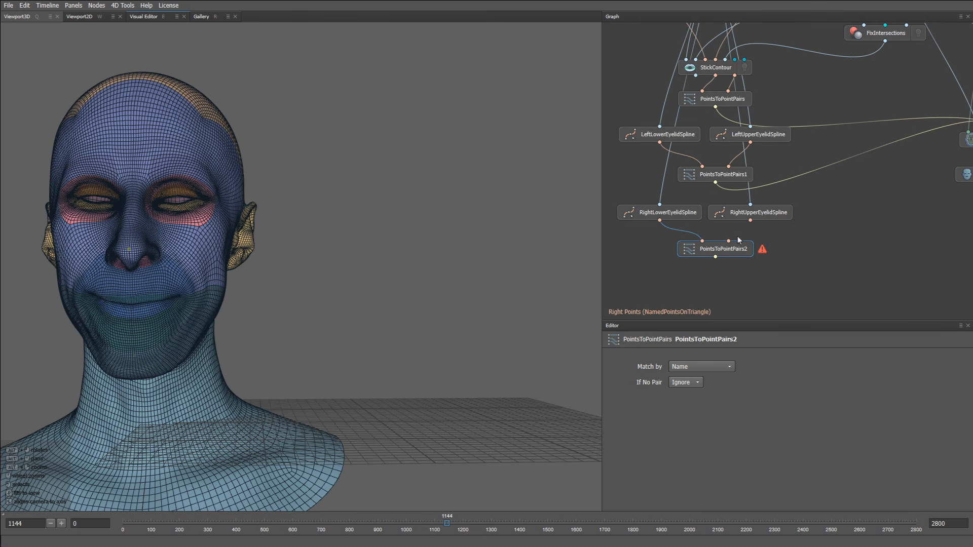
drag(749, 220, 836, 157)
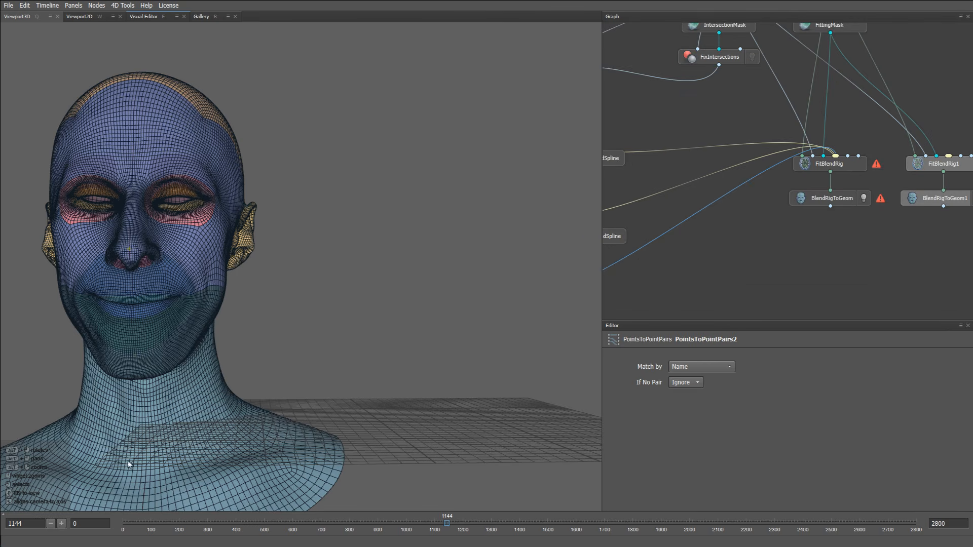
Go to frame 1265 of the sequence
drag(32, 523, 4, 514)
text(1265)
key(Return)
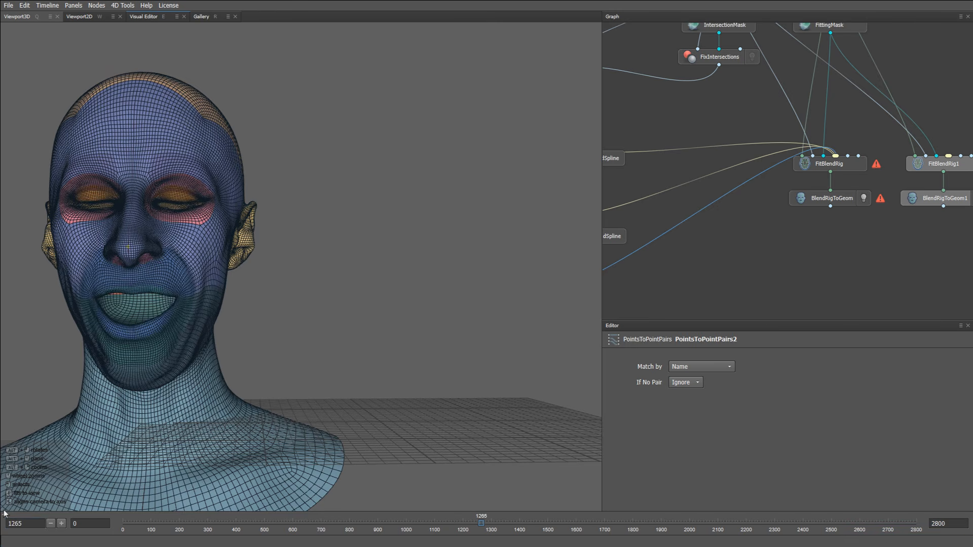
alt+drag(155, 336, 183, 325)
scroll(196, 270, up, 6)
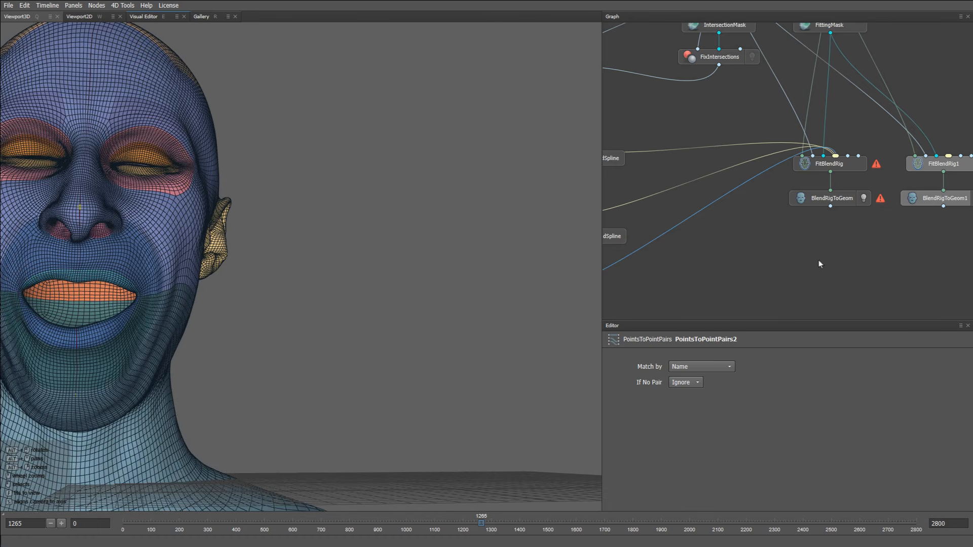
Compute FitBlendRig1 for the current frame and show the geometry of BlendRigToGeom1
click(927, 165)
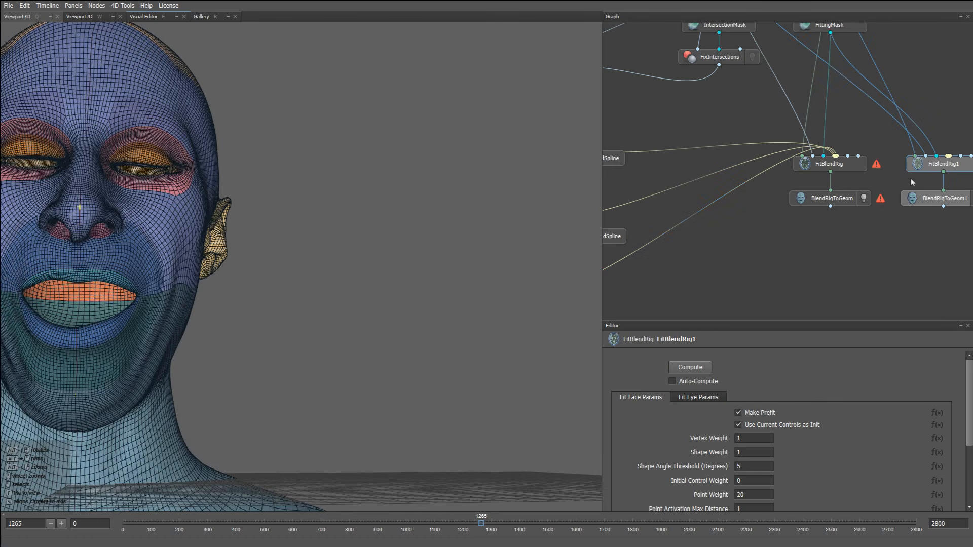
click(689, 367)
middle_drag(898, 243, 844, 253)
click(921, 209)
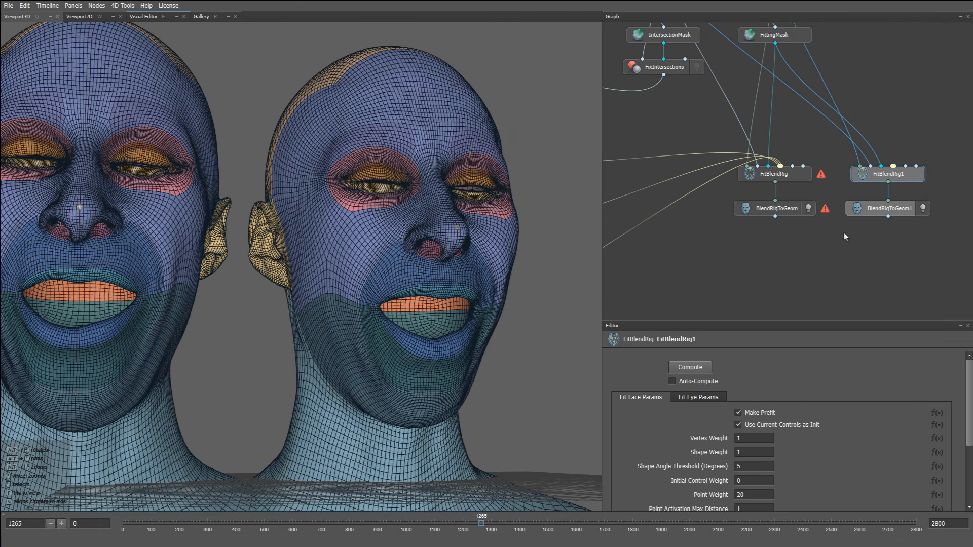
Compute FitBlendRig for the current frame and hide BlendRigToGeom1 to inspect the new fit beside the scan
click(794, 175)
click(690, 367)
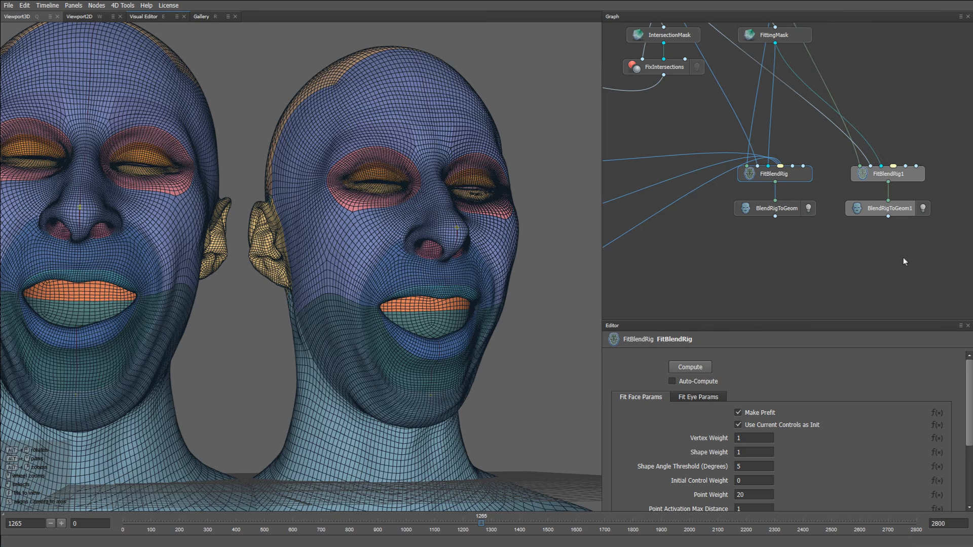
click(920, 210)
mouse_move(495, 278)
alt+mouse_down()
mouse_move(426, 298)
mouse_move(497, 302)
mouse_move(502, 291)
alt+mouse_up()
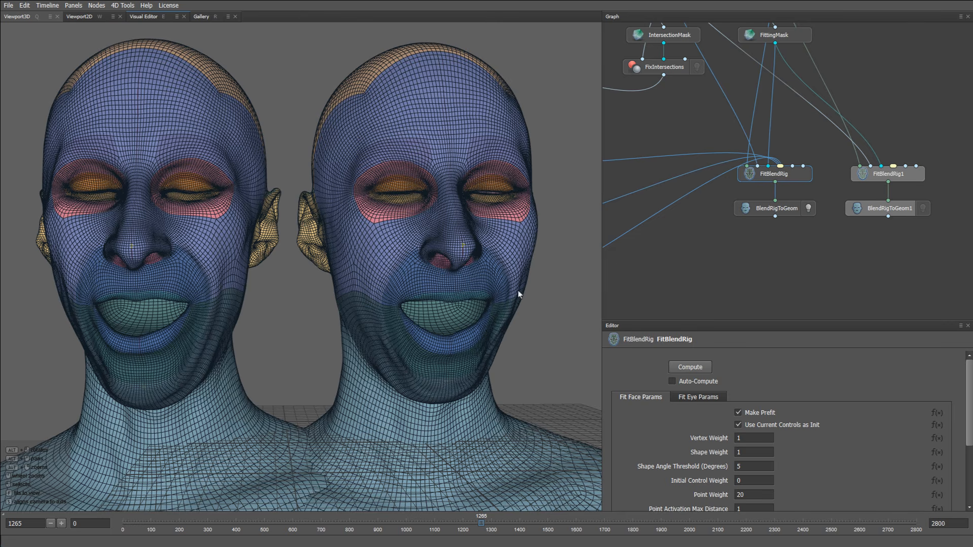
Set the JawOpen and JawOpenExtreme controls of PoseBlendRig to 1
middle_drag(714, 236, 720, 291)
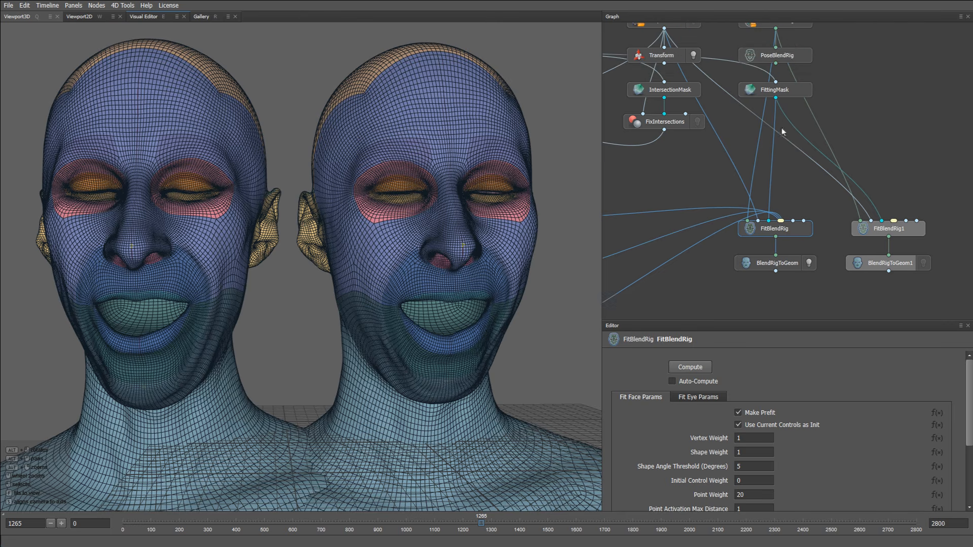
click(788, 57)
key(e)
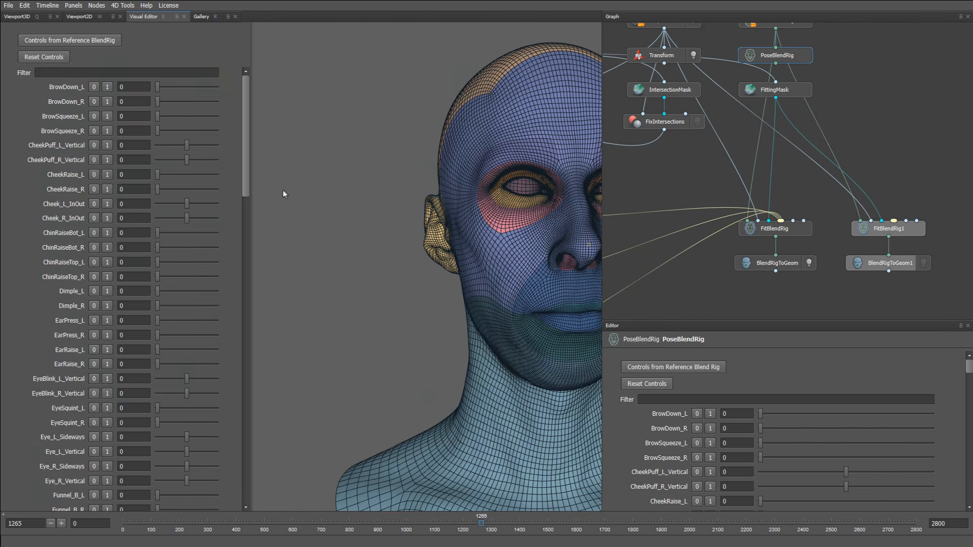
drag(246, 161, 254, 266)
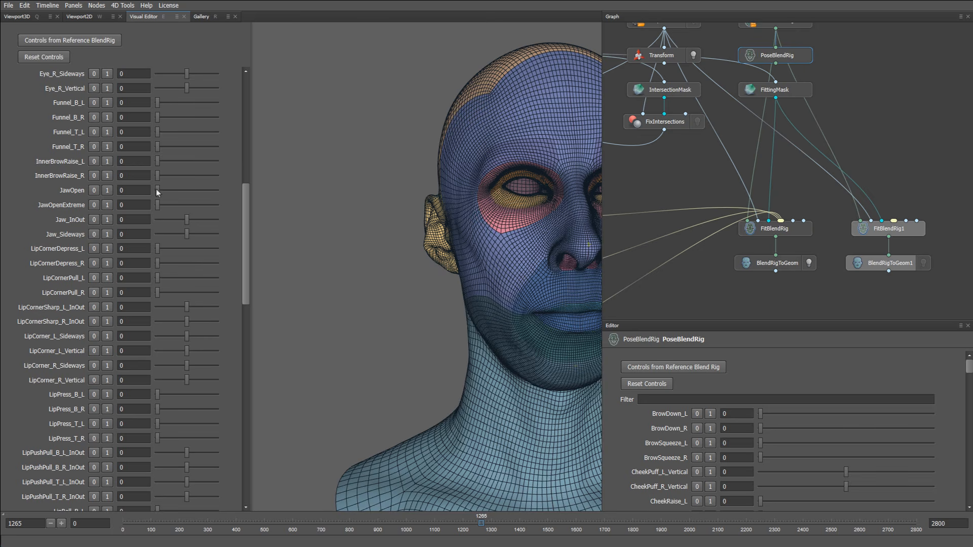
drag(157, 190, 245, 196)
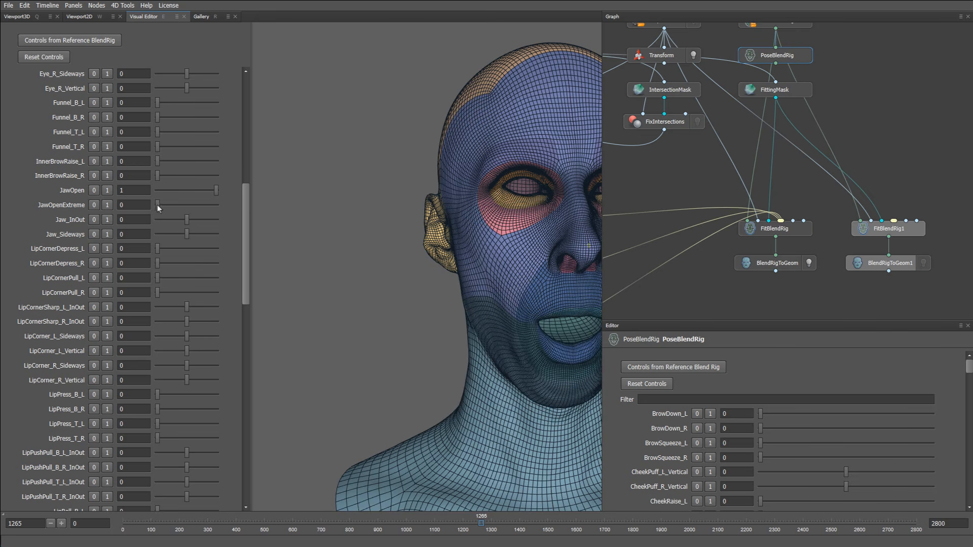
drag(157, 204, 243, 214)
middle_drag(501, 264, 490, 264)
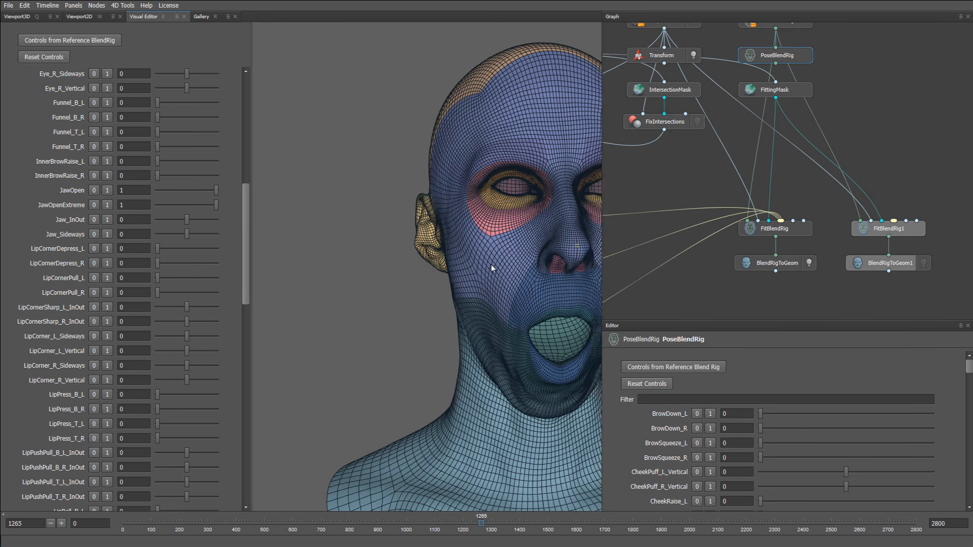
drag(491, 264, 376, 254)
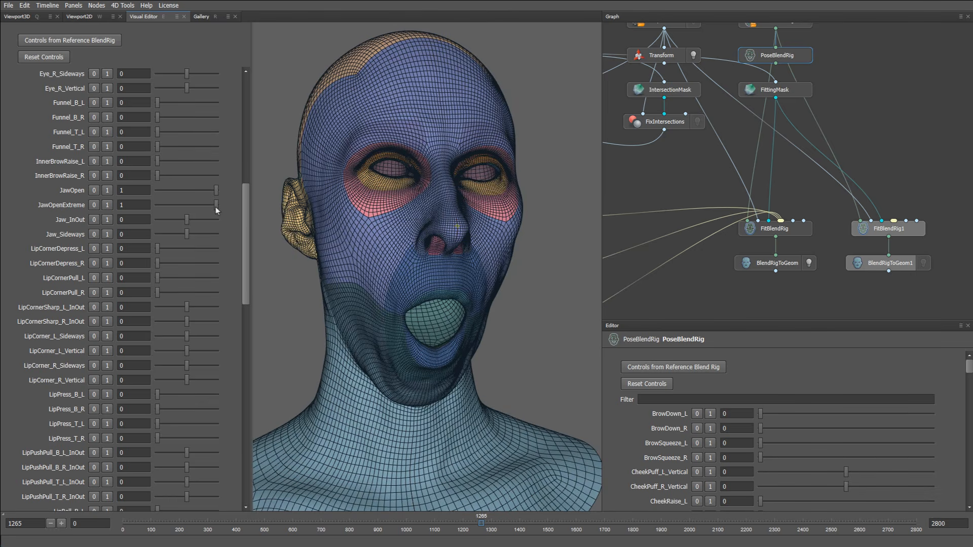
mouse_move(215, 207)
mouse_down()
mouse_move(135, 208)
mouse_move(229, 214)
mouse_up()
Enter a regularization weight of 1 for the JawOpenExtreme control in FitBlendRig's face parameters
click(779, 234)
scroll(649, 431, down, 3)
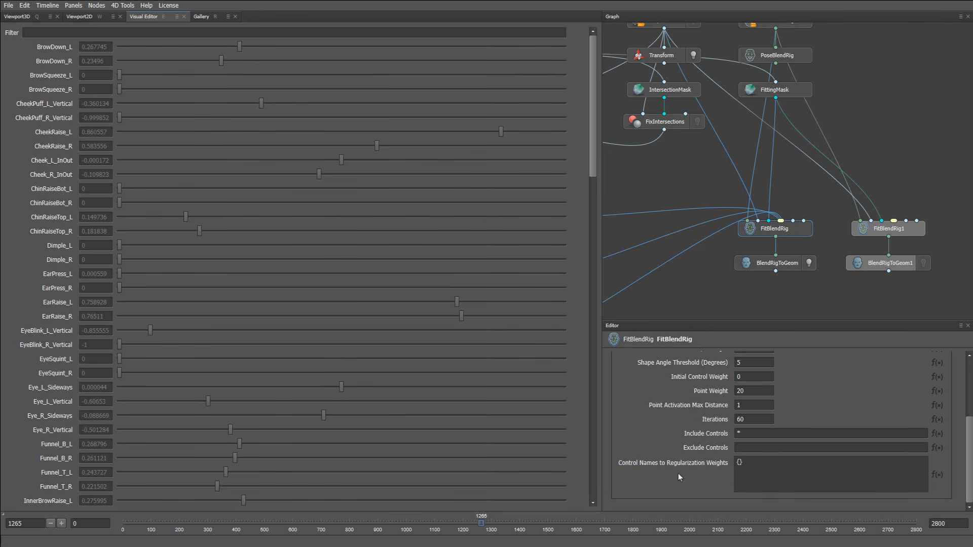
click(760, 461)
key(Return)
text("JawOpenExtreme": 1)
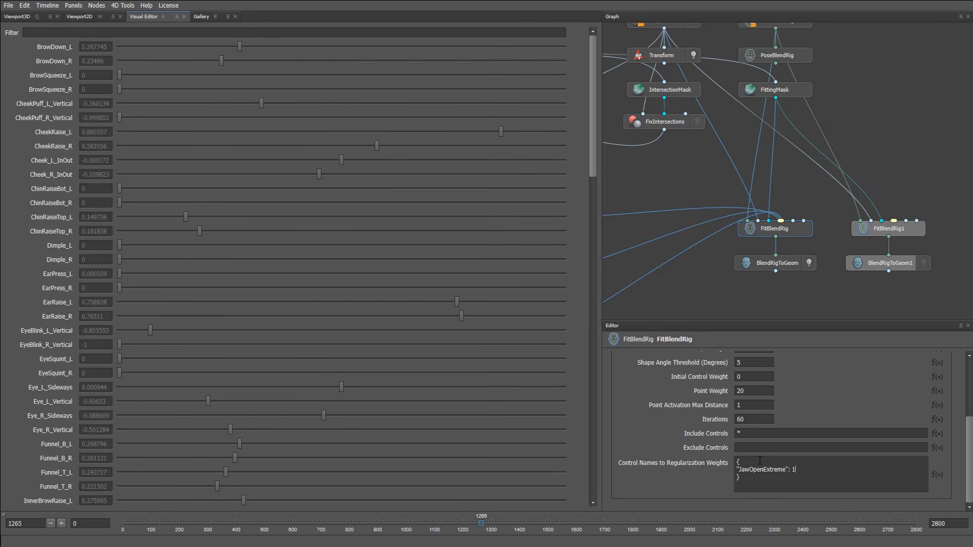
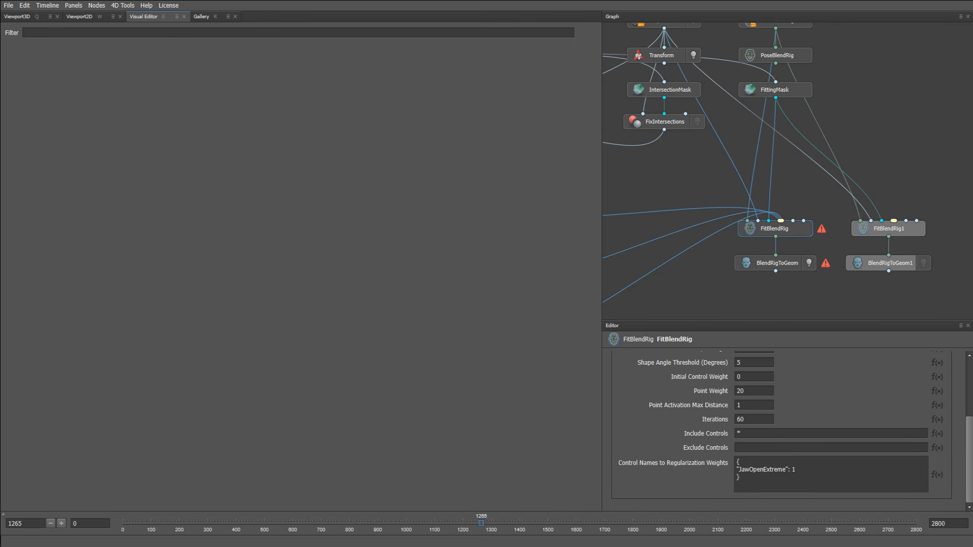
Replace FitBlendRig's regularization weights with the copied control list, including EarPress_L and EarPress_R at 25, and recompute the fit
drag(756, 481, 728, 462)
key(ctrl+v)
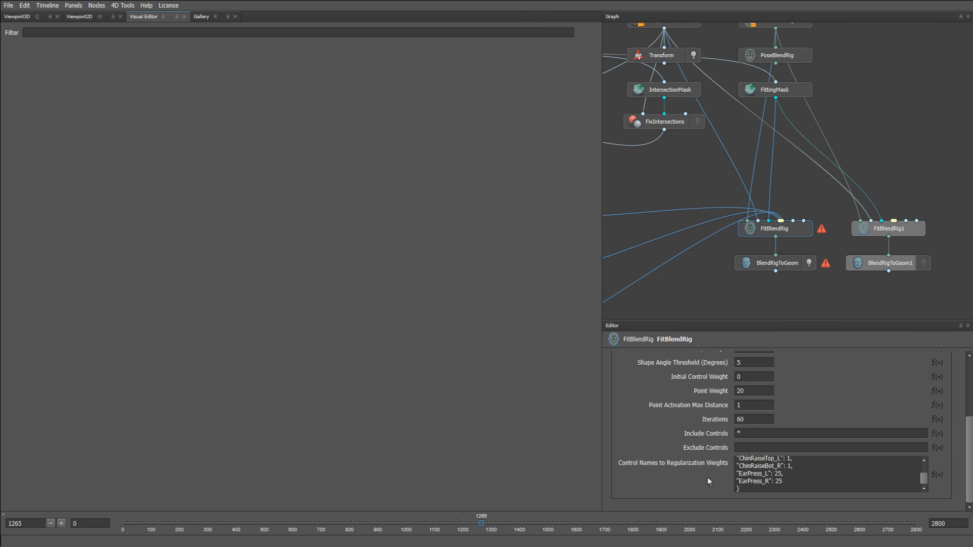
key(q)
alt+right_drag(409, 420, 355, 372)
alt+middle_drag(354, 373, 380, 375)
scroll(693, 387, up, 5)
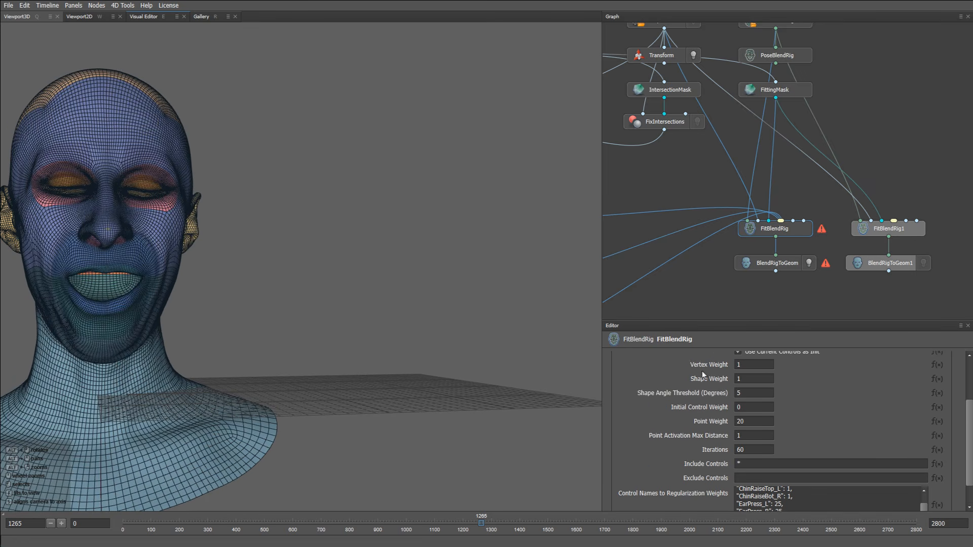
click(692, 367)
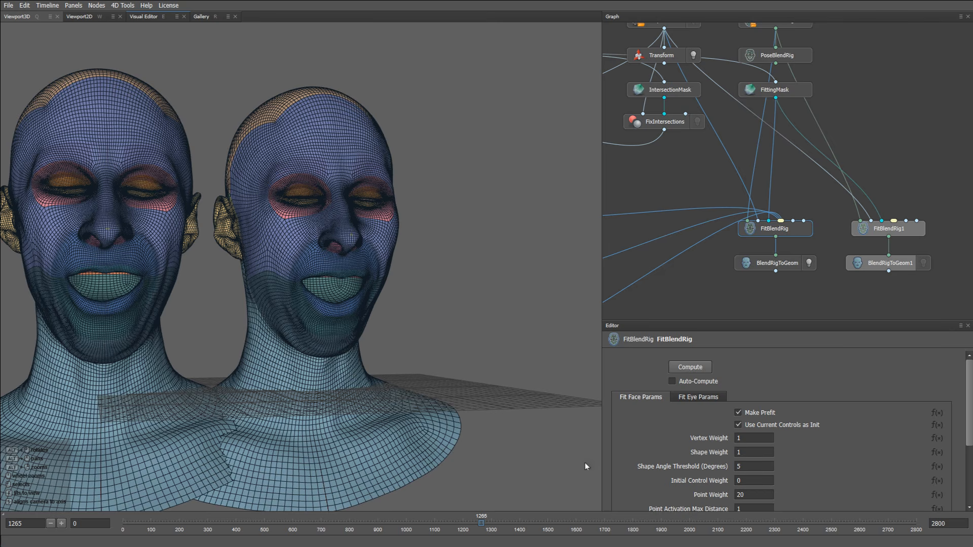
Go to frame 243 of the sequence
double_click(3, 523)
text(243)
key(Return)
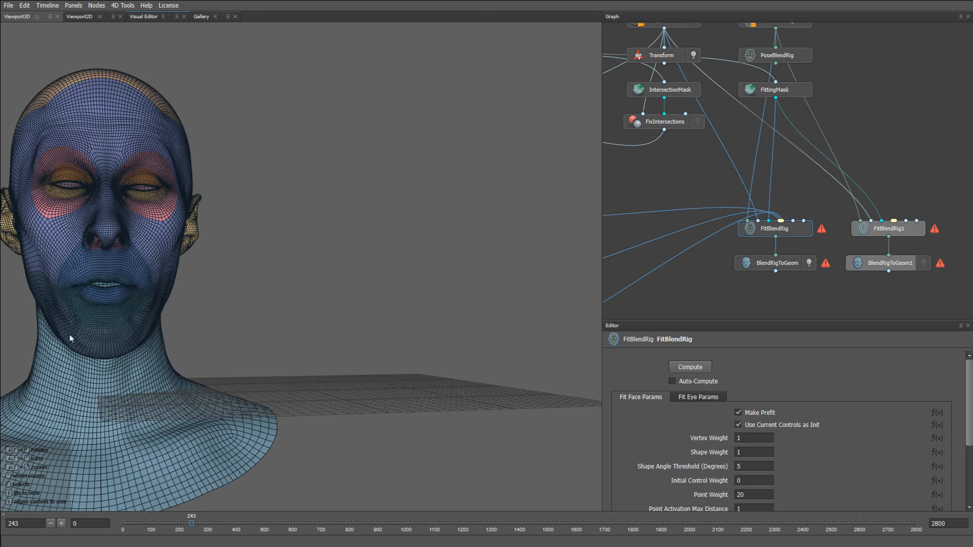
Disable the FixIntersections node in the graph
alt+middle_drag(121, 259, 223, 286)
alt+right_drag(223, 286, 260, 321)
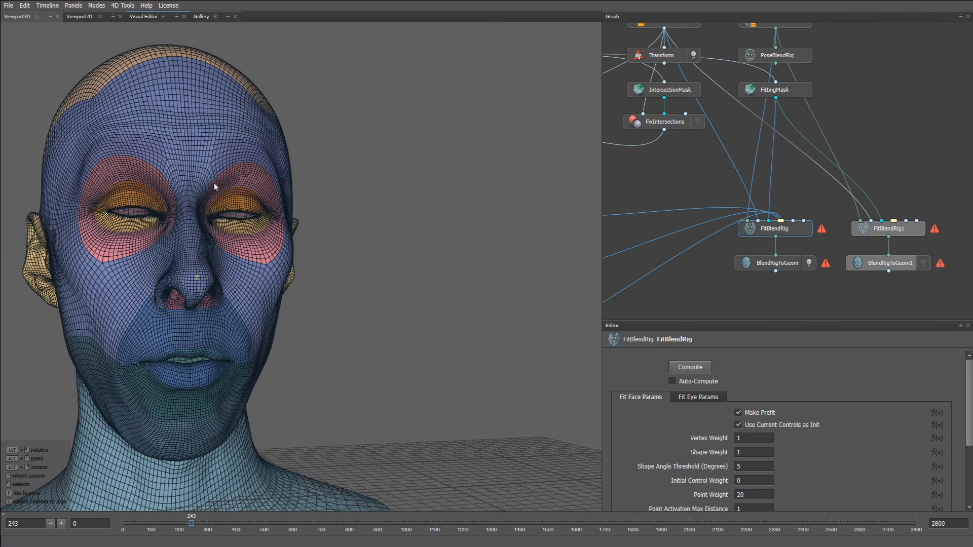
alt+drag(282, 285, 247, 306)
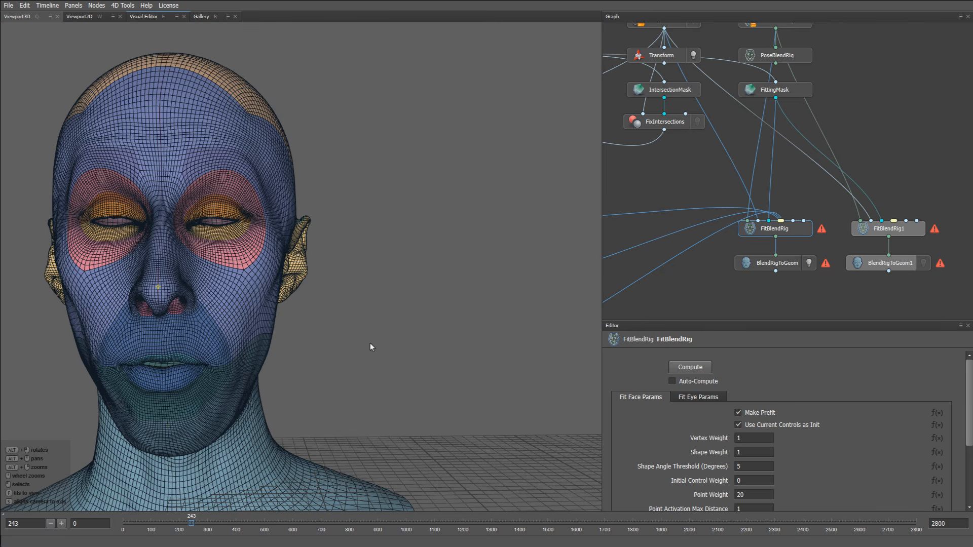
middle_drag(672, 175, 687, 196)
click(692, 147)
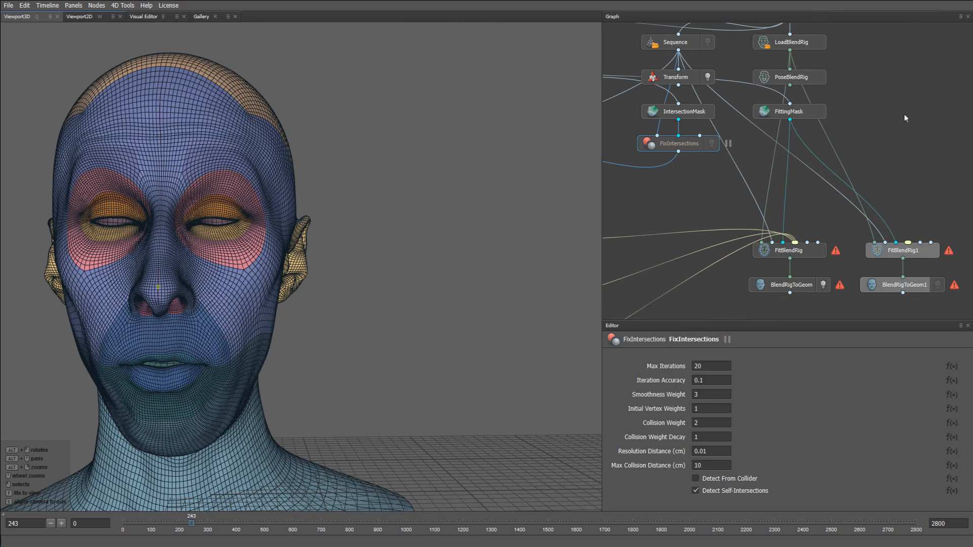
Load WrapEye_Zero.obj from the Examples/Eyes folder into an empty area of the node graph
middle_drag(928, 104, 821, 149)
scroll(835, 177, down, 1)
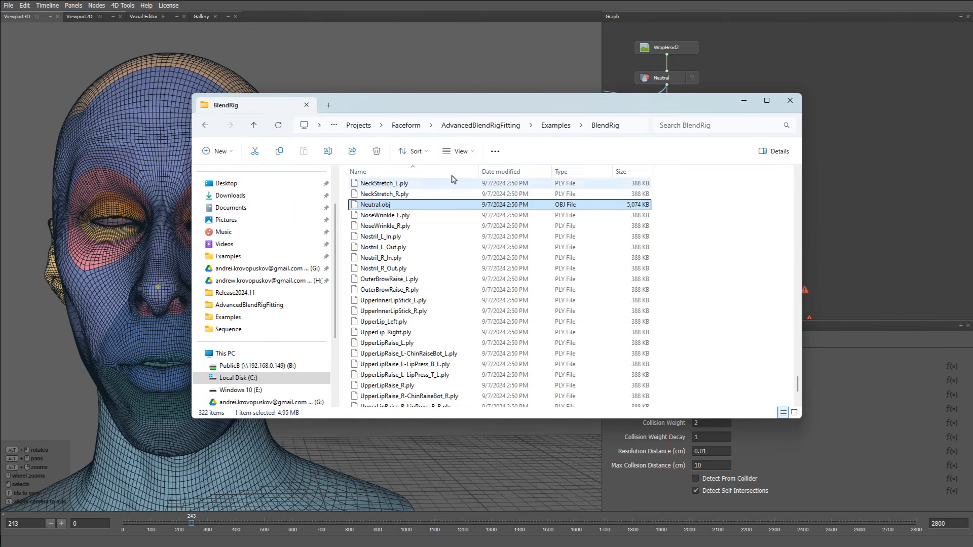
click(542, 127)
double_click(395, 207)
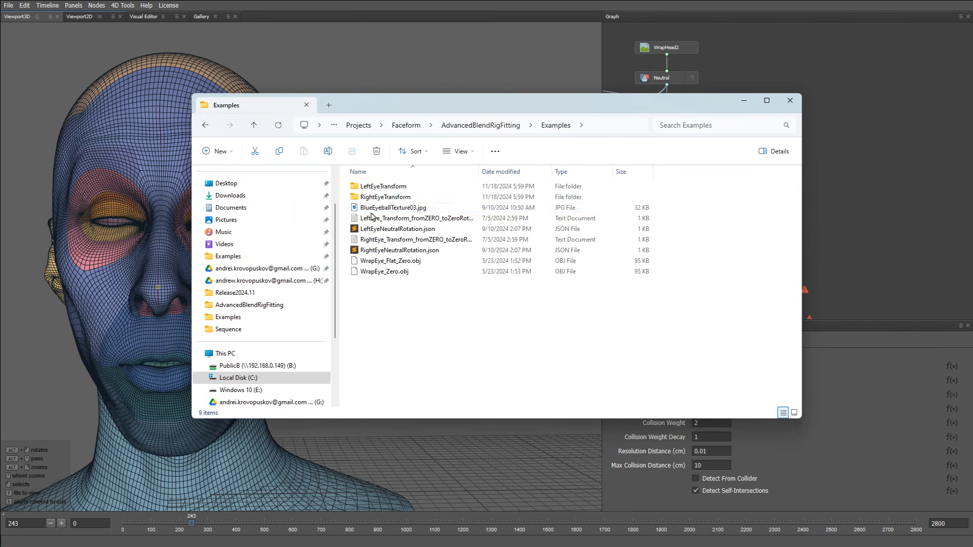
drag(385, 274, 903, 80)
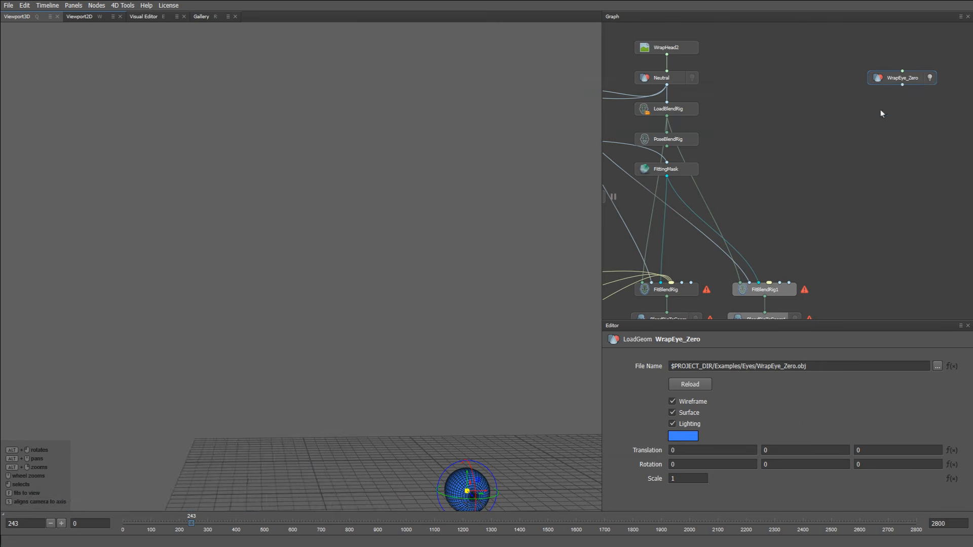
alt+middle_drag(509, 367, 382, 252)
alt+drag(382, 252, 419, 365)
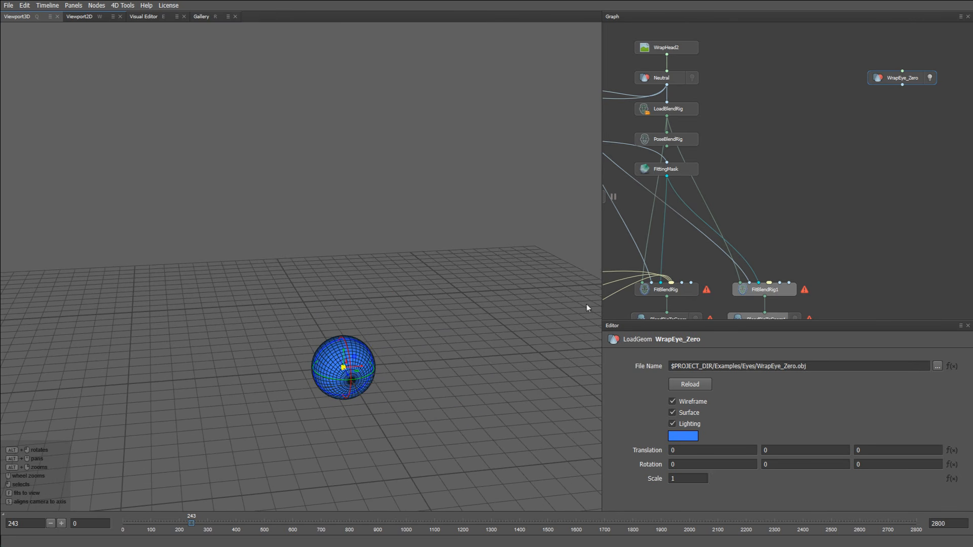
Load BlueEyeballTexture03.jpg from the Eyes folder above WrapEye_Zero and connect it as that geometry's texture
middle_drag(826, 194, 813, 234)
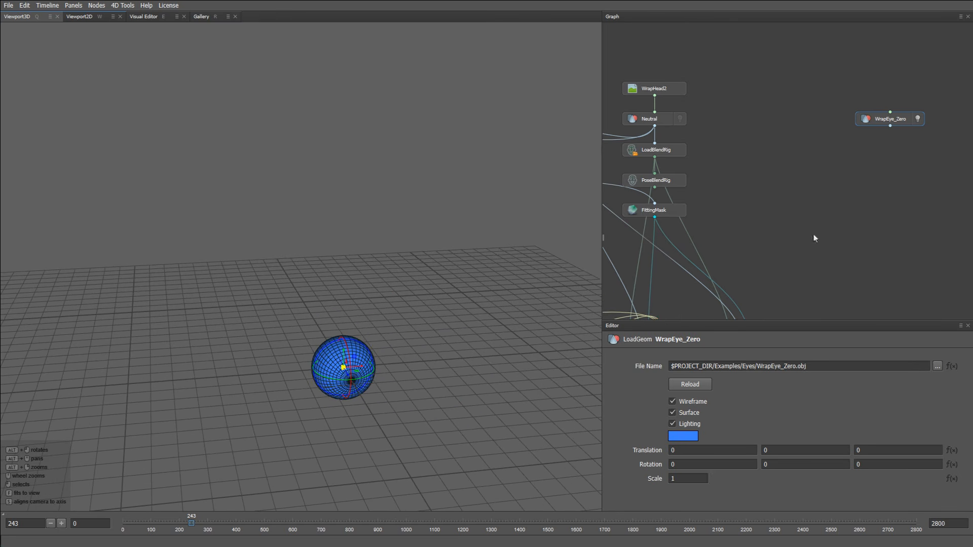
key(alt+Tab)
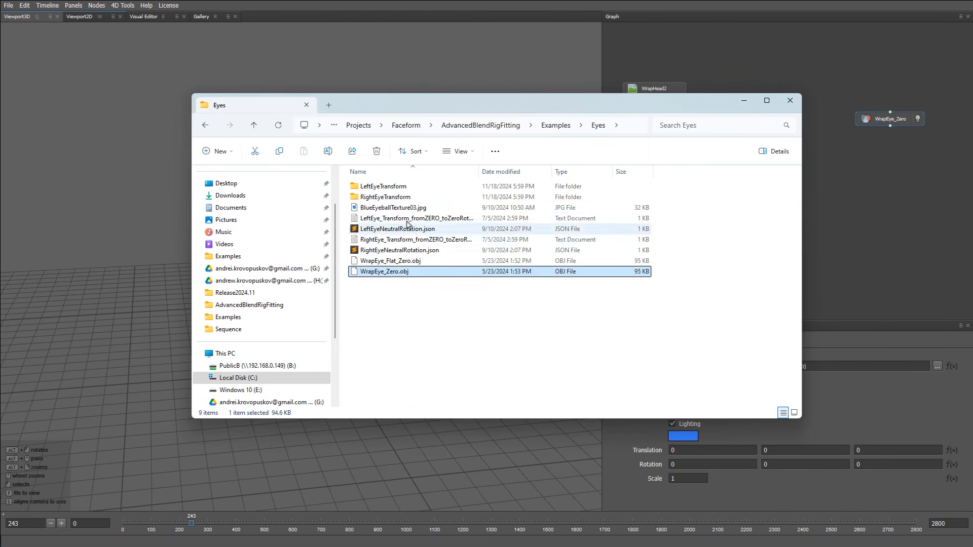
drag(409, 208, 892, 122)
click(746, 102)
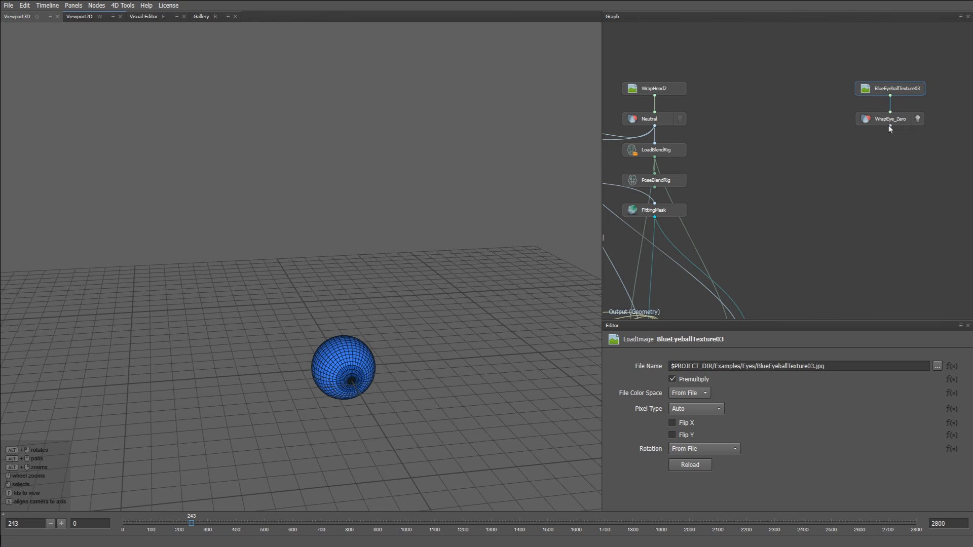
Add a LoadTransform node below WrapEye_Zero, connect the eye geometry to it, and rename it LeftEyeRotations
middle_drag(884, 152, 866, 153)
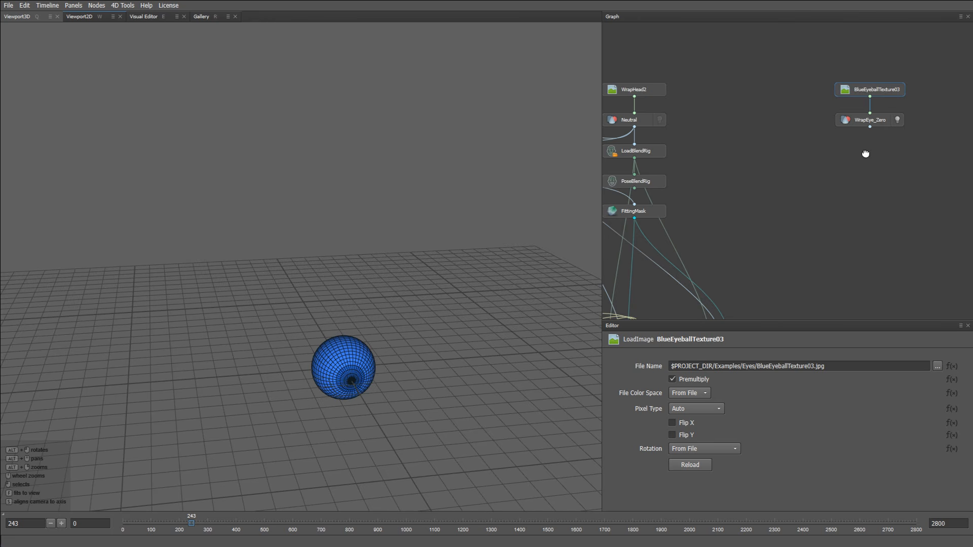
key(Tab)
text(loadtr)
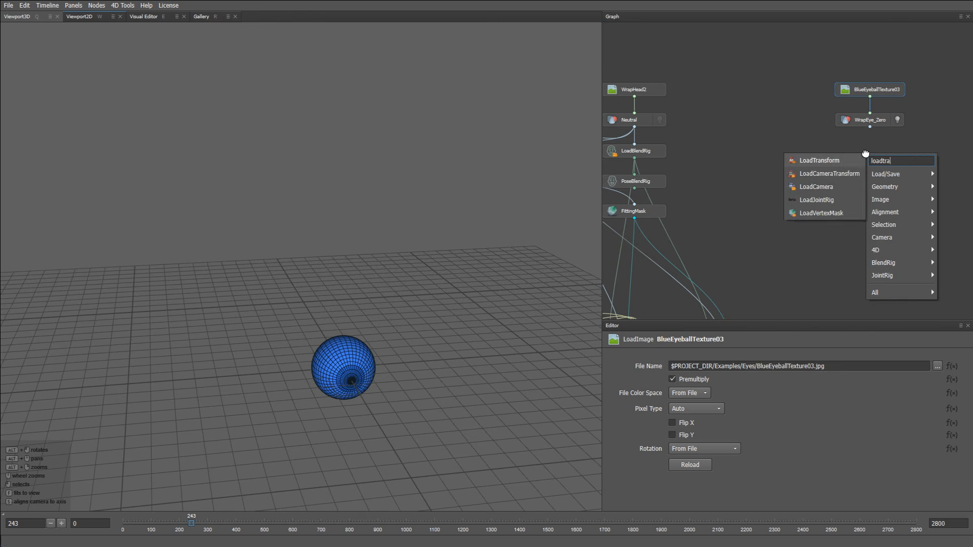
key(Return)
drag(866, 153, 870, 146)
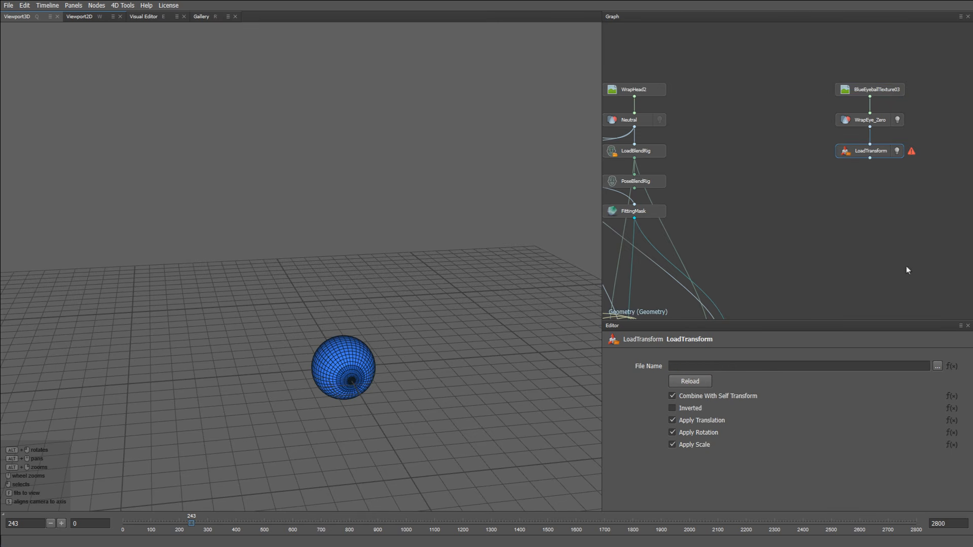
key(F2)
text(LeftEyeRotations)
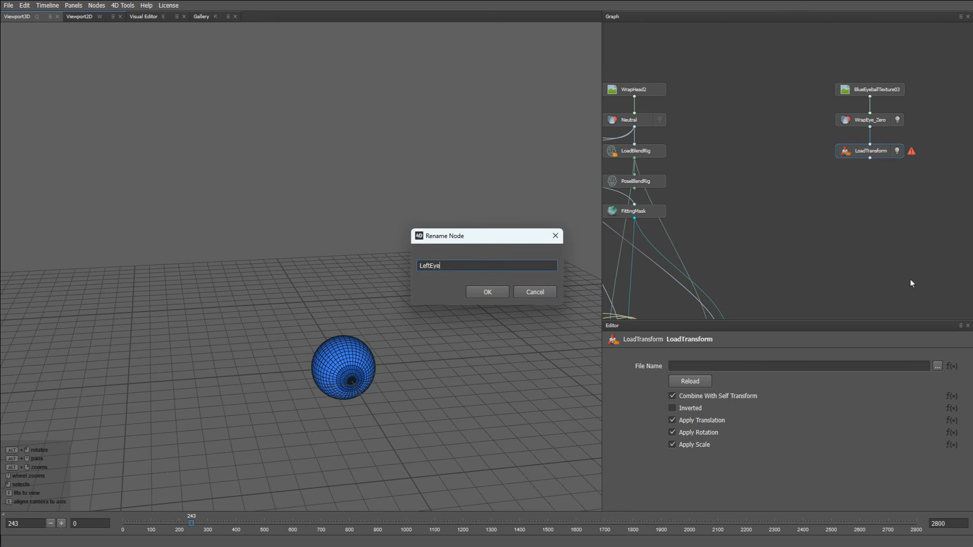
key(Return)
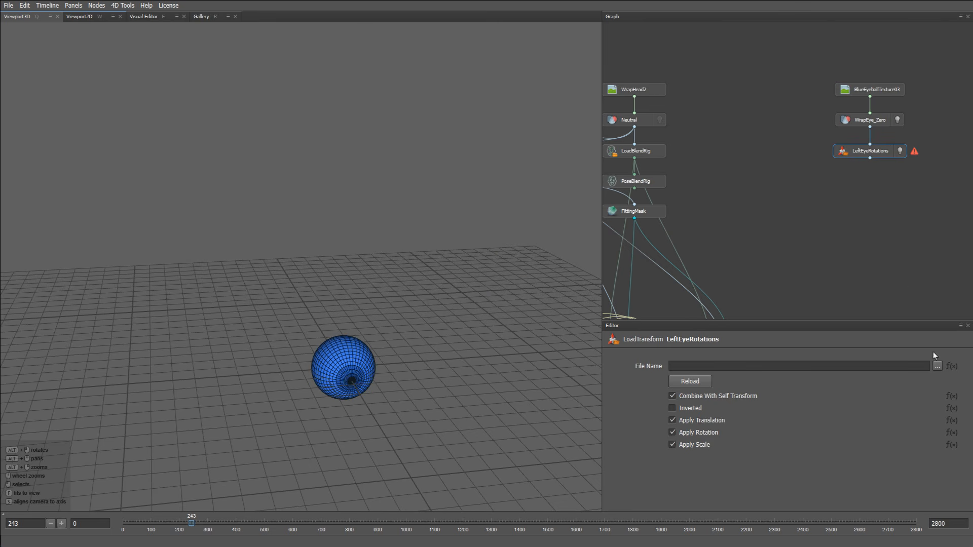
Load the per-frame JSON transform sequence from Examples/Eyes/LeftEyeTransform into the LeftEyeRotations node
click(936, 365)
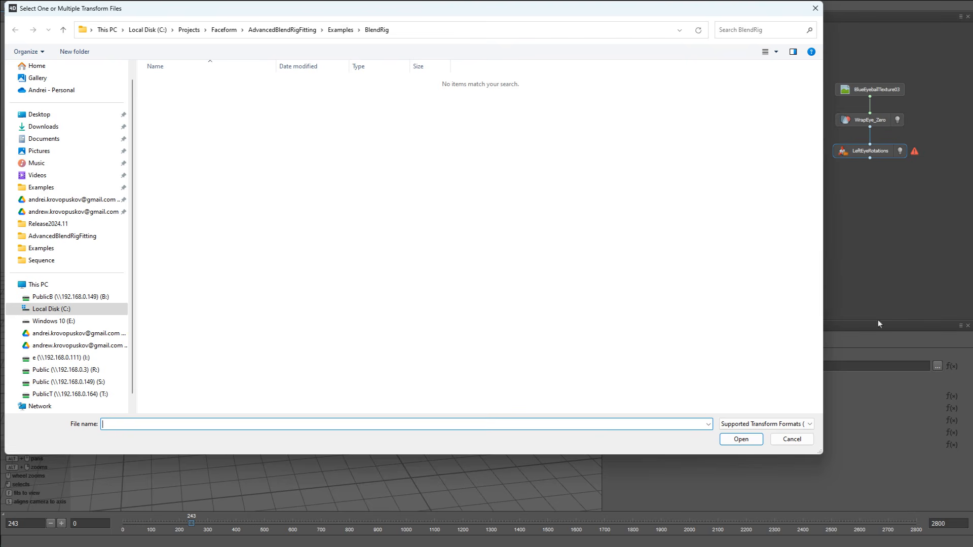
click(342, 31)
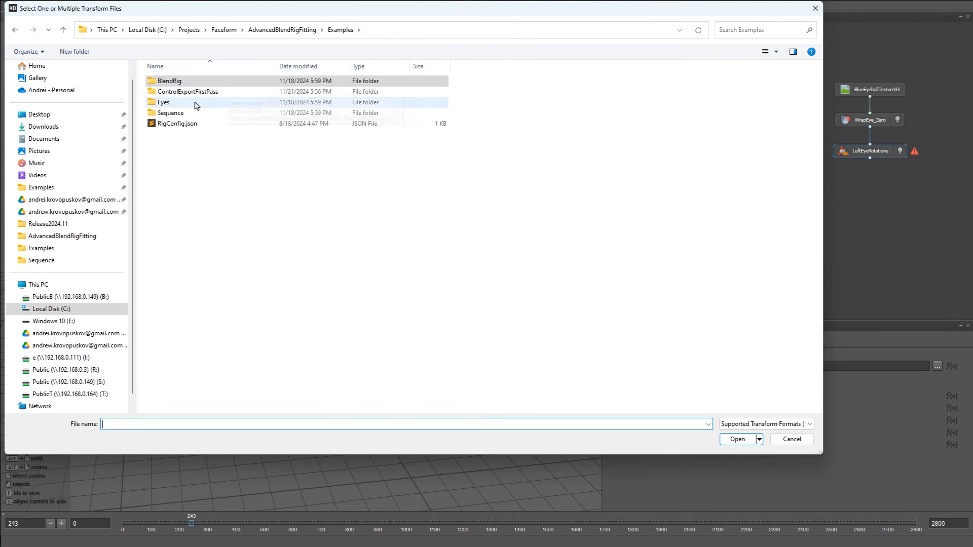
double_click(173, 102)
double_click(177, 84)
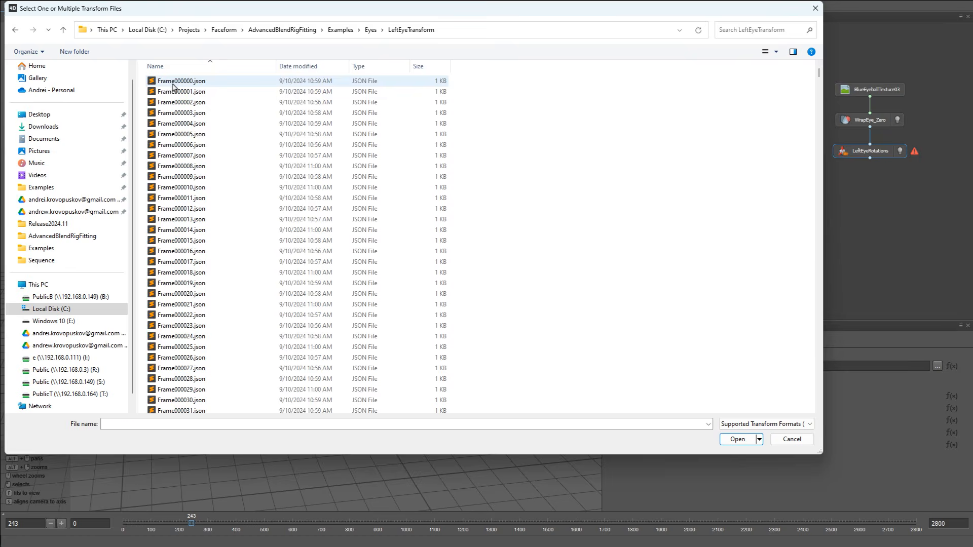
double_click(174, 86)
click(515, 277)
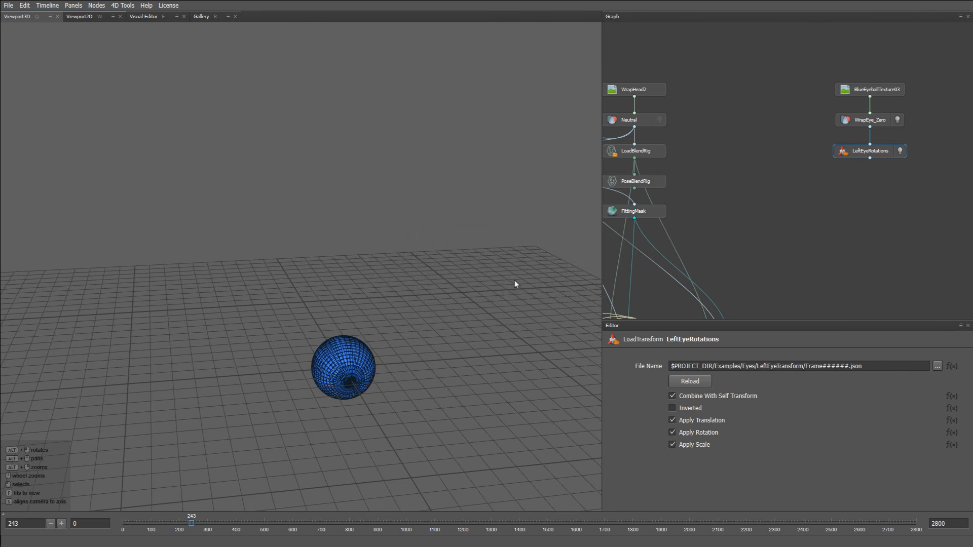
Hide WrapEye_Zero in the viewport and scrub the timeline to frame 2192 to check the eye rotation
click(896, 120)
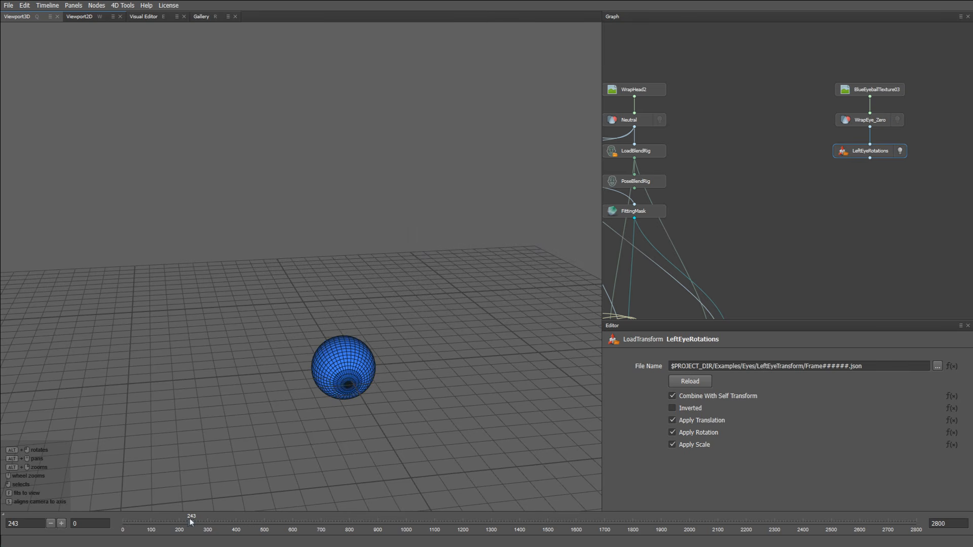
drag(190, 520, 744, 536)
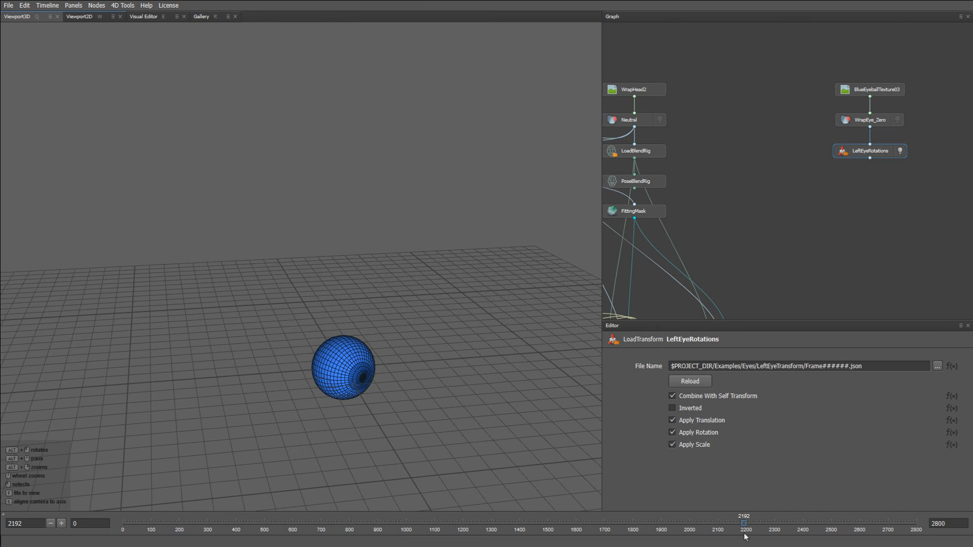
Add a second LoadTransform node below LeftEyeRotations and connect the LeftEyeRotations output to it
middle_drag(874, 188, 822, 170)
key(Tab)
text(loadtran)
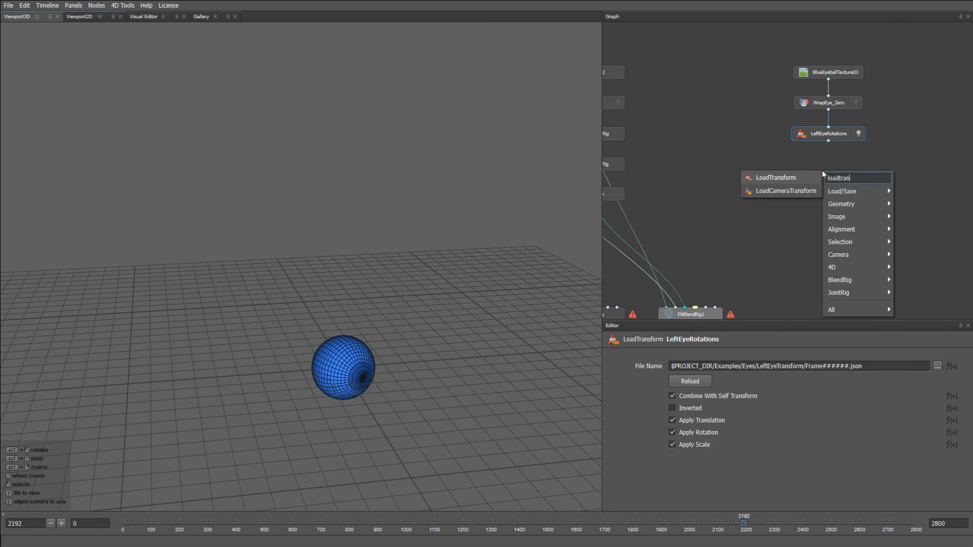
key(Return)
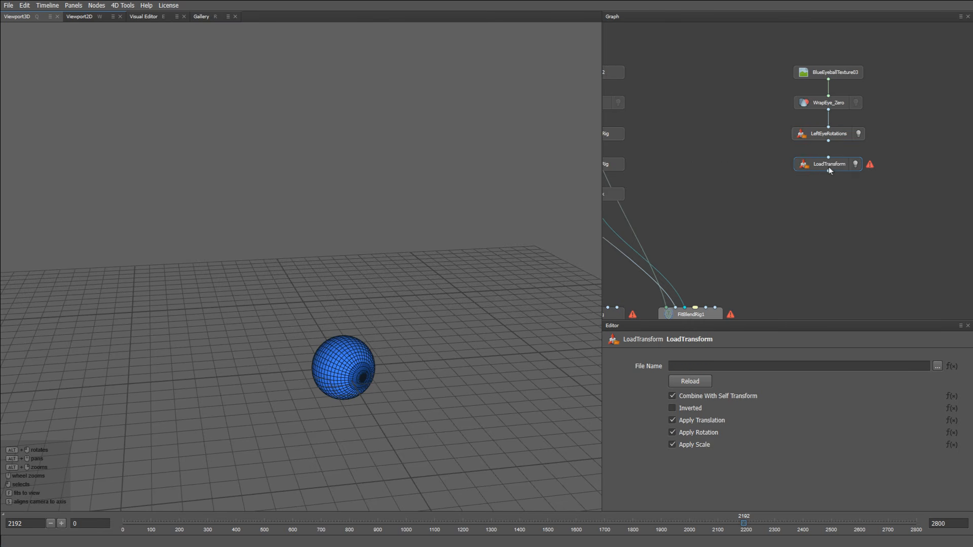
drag(828, 143, 830, 159)
Load LeftEyeNeutralRotation.json from the Eyes folder into the new LoadTransform node
click(937, 366)
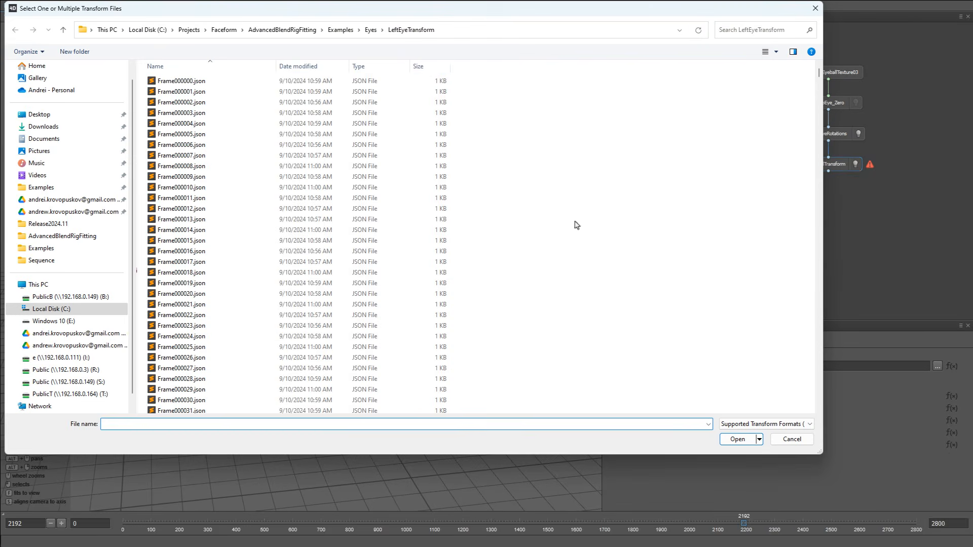
click(370, 30)
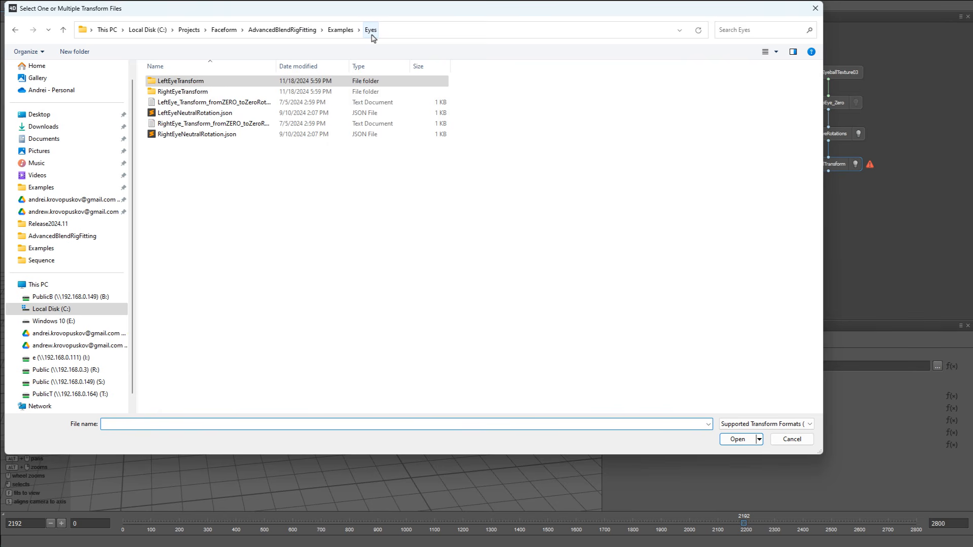
double_click(212, 113)
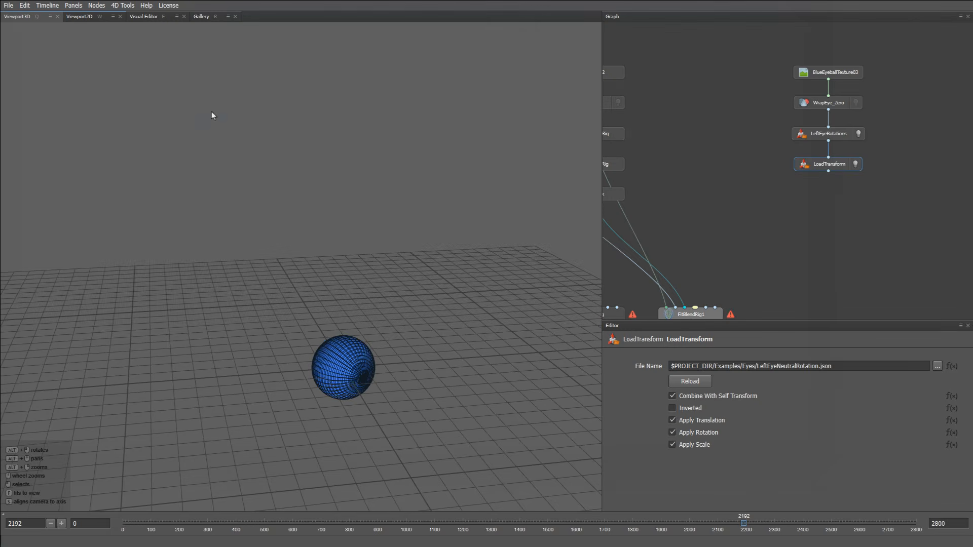
Show the Sequence head in the viewport and hide LeftEyeRotations while keeping LoadTransform displayed
middle_drag(690, 156, 794, 179)
click(671, 159)
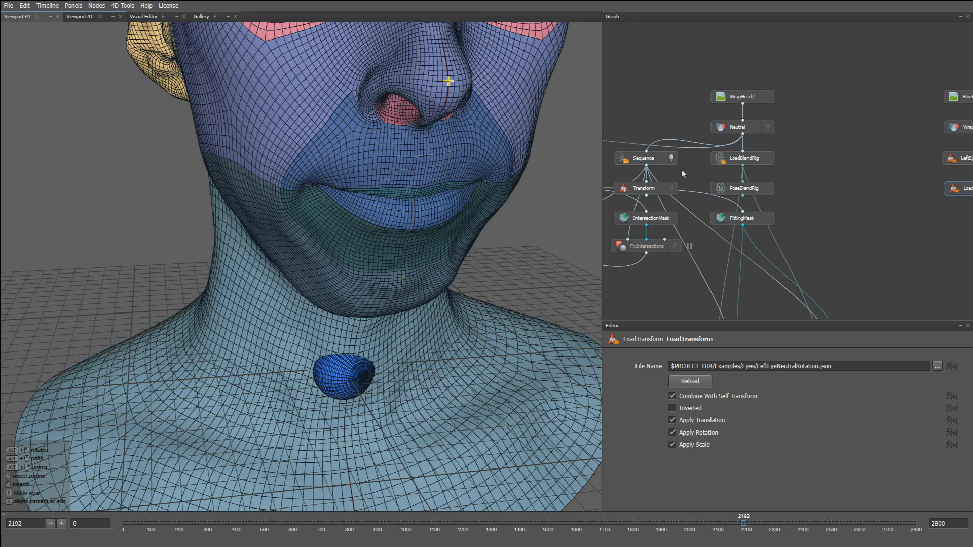
scroll(418, 262, up, 5)
scroll(455, 305, down, 4)
middle_drag(866, 239, 792, 239)
click(930, 189)
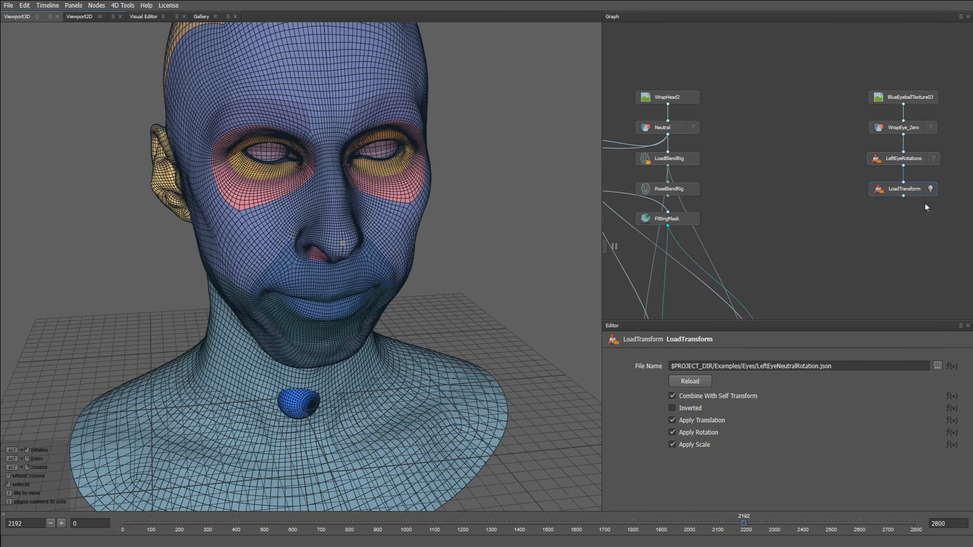
Change the LoadTransform file to LeftEye_Transform_fromZERO_toZeroRotationEyes.txt and scrub the timeline to frame 1570 to check the eye's placement
click(935, 365)
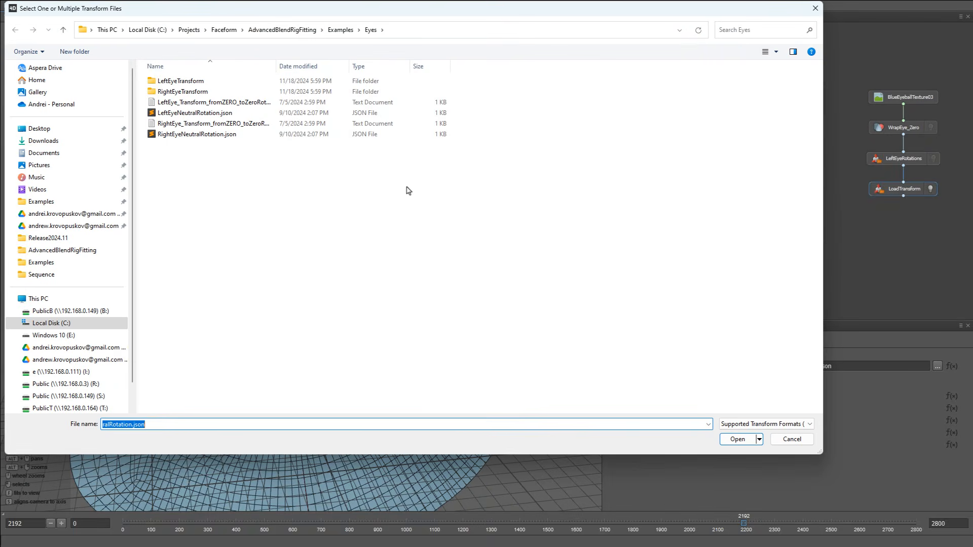
double_click(221, 104)
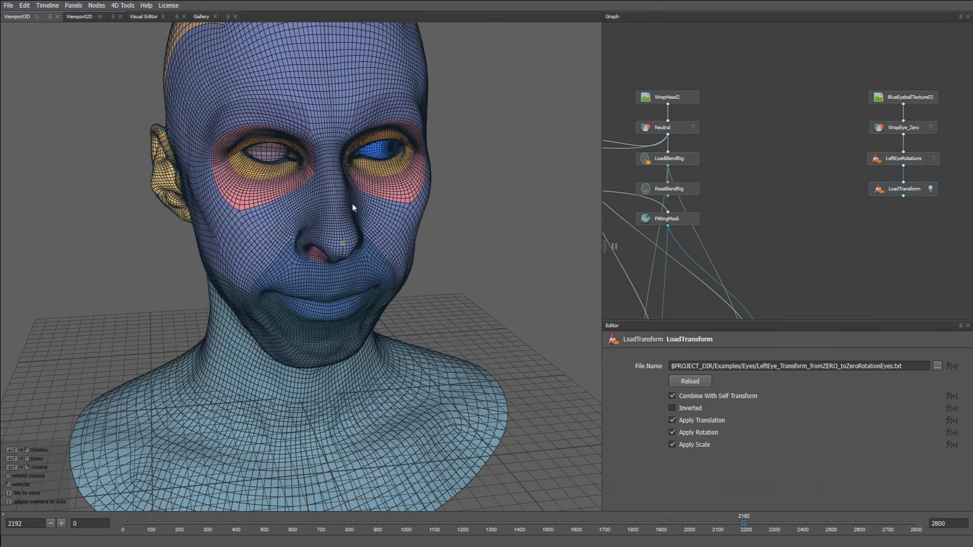
click(227, 524)
drag(227, 527, 567, 527)
Duplicate the LeftEyeRotations and LoadTransform nodes and place the copies beside the originals
middle_drag(962, 200, 884, 209)
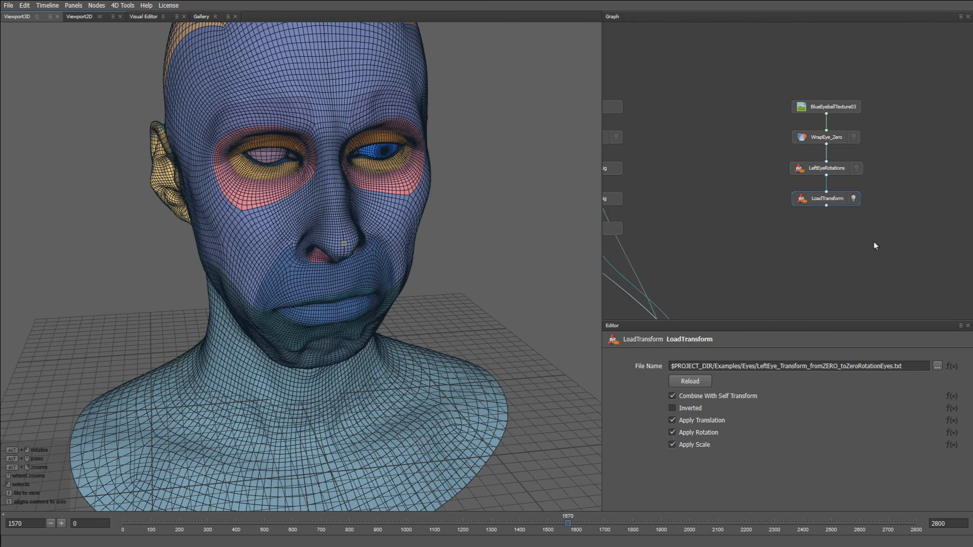
drag(874, 242, 841, 171)
key(ctrl+v)
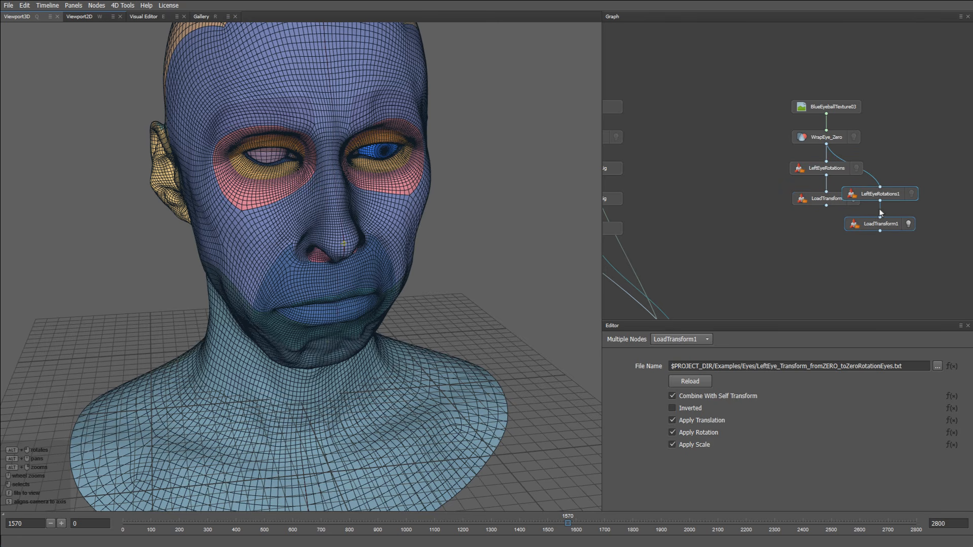
drag(882, 195, 972, 169)
middle_drag(867, 191, 787, 203)
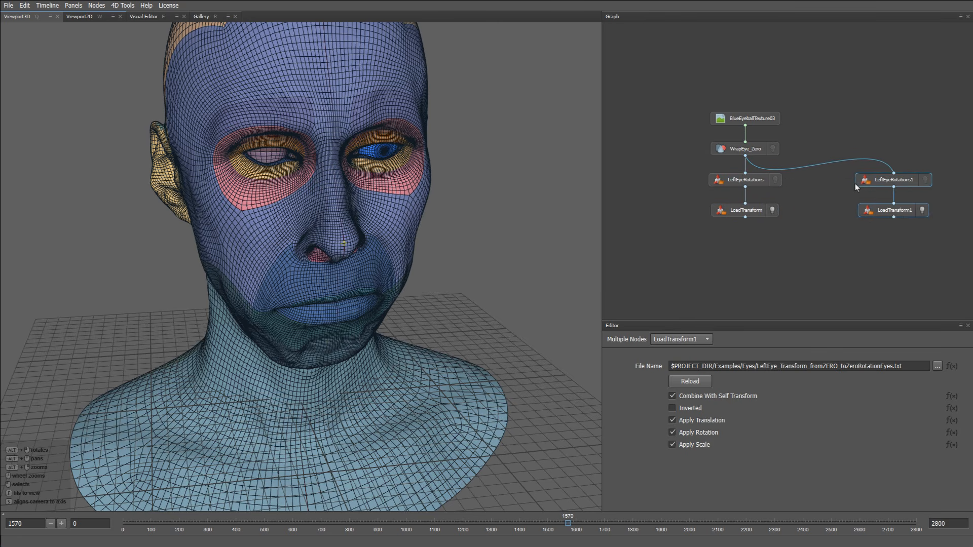
Rename the duplicated LeftEyeRotations1 node as RightEyeRotations
click(873, 183)
double_click(882, 182)
text(Rig)
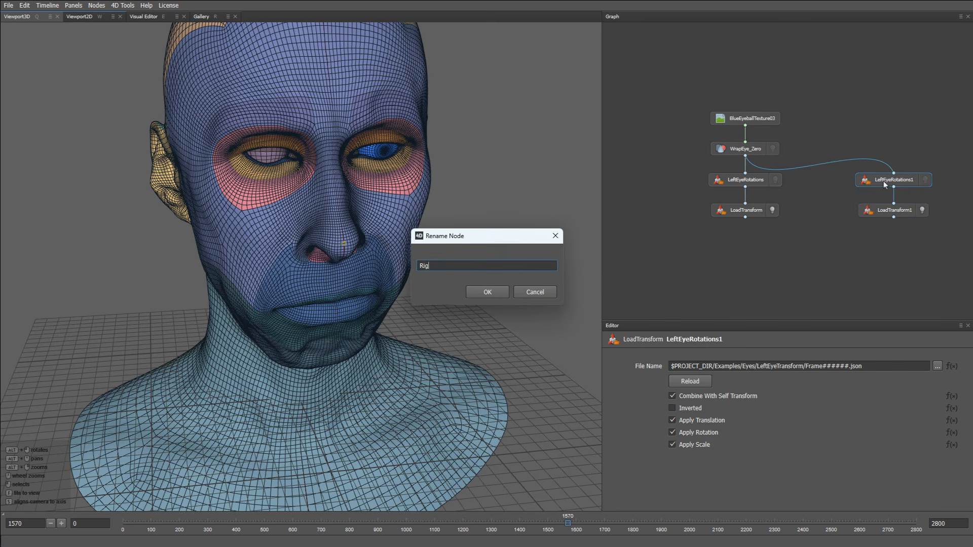
text(htEyeRotations)
key(Return)
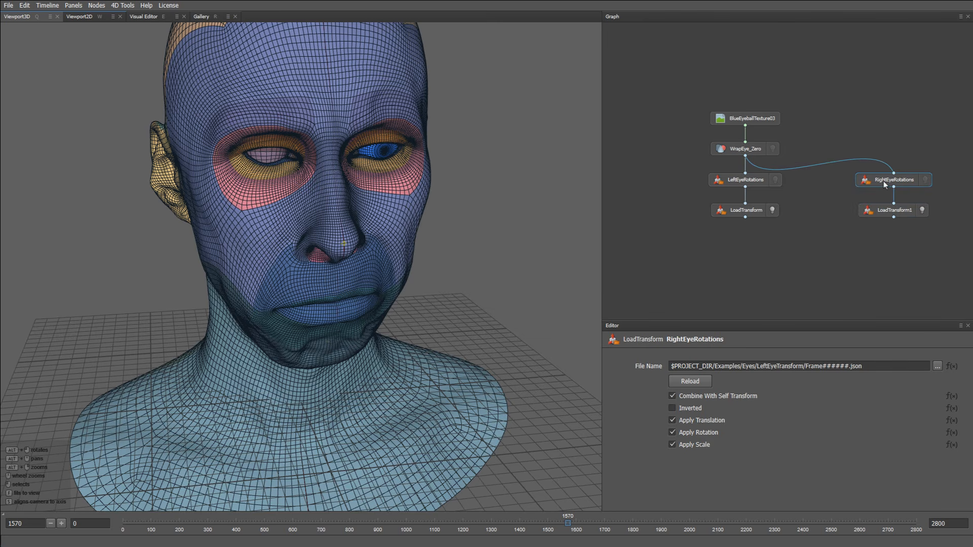
Change the RightEyeRotations file path to $PROJECT_DIR/Examples/Eyes/RightEyeTransform/Frame######.json
click(766, 364)
key(BackSpace)
key(BackSpace)
key(BackSpace)
key(BackSpace)
text(Rig)
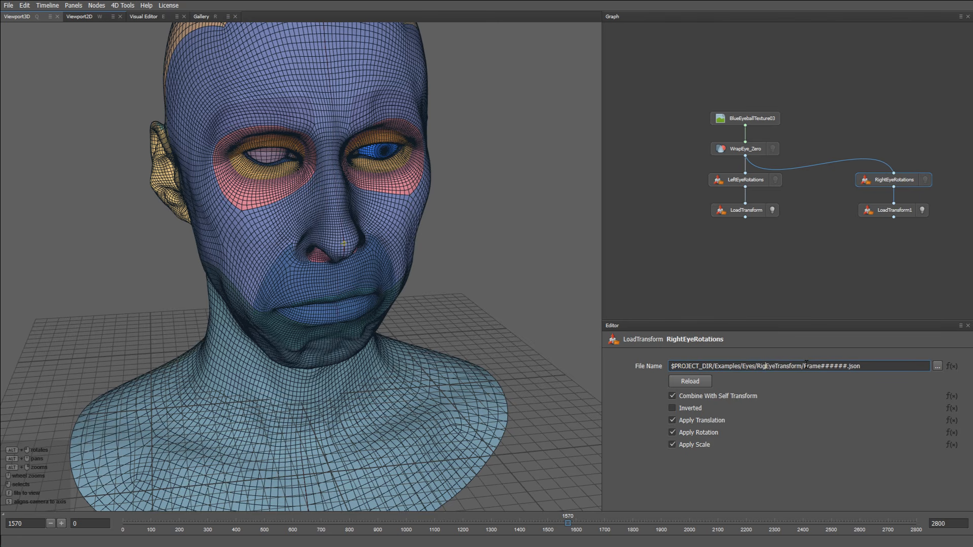
text(ht)
key(End)
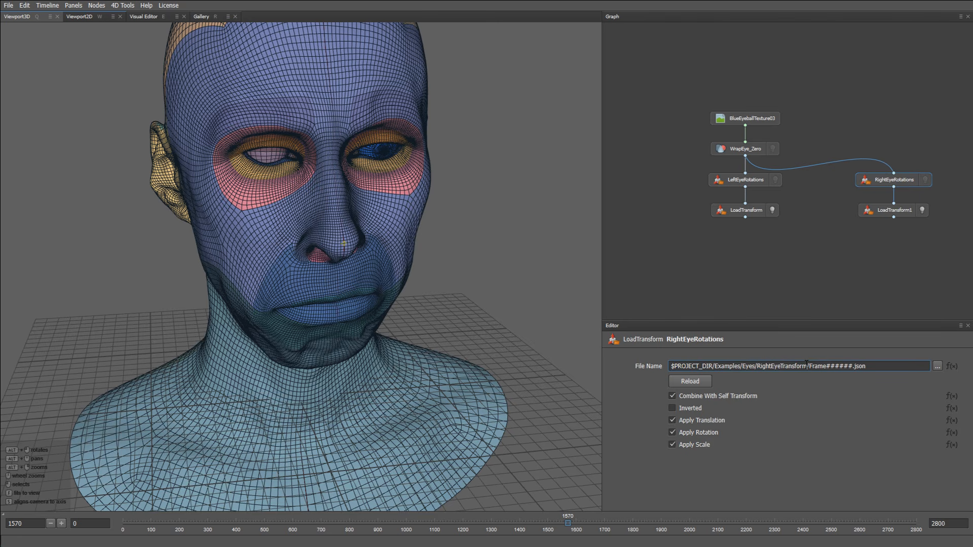
Change the LoadTransform1 file to RightEye_Transform_fromZERO_toZeroRotationEyes.txt in the Examples/Eyes folder
click(872, 213)
click(767, 366)
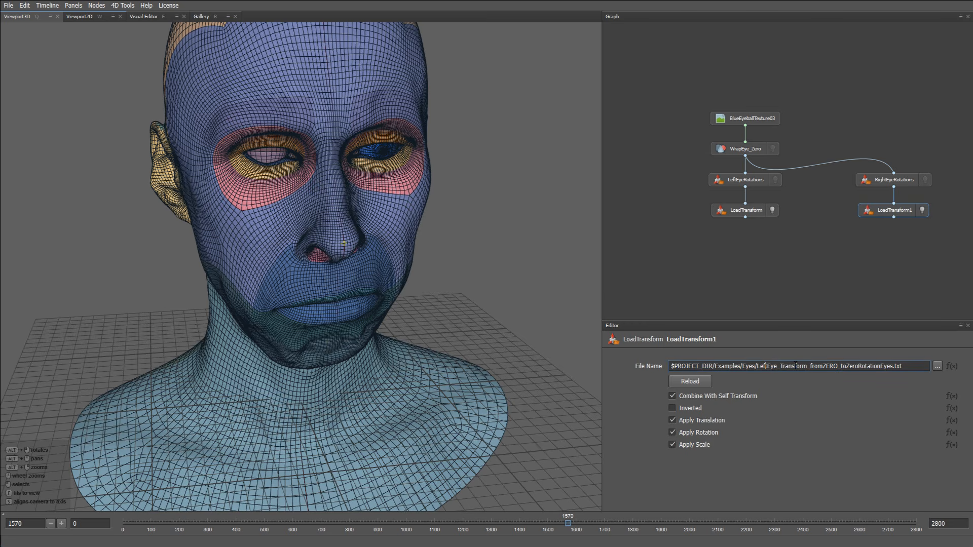
key(BackSpace)
key(BackSpace)
key(BackSpace)
key(BackSpace)
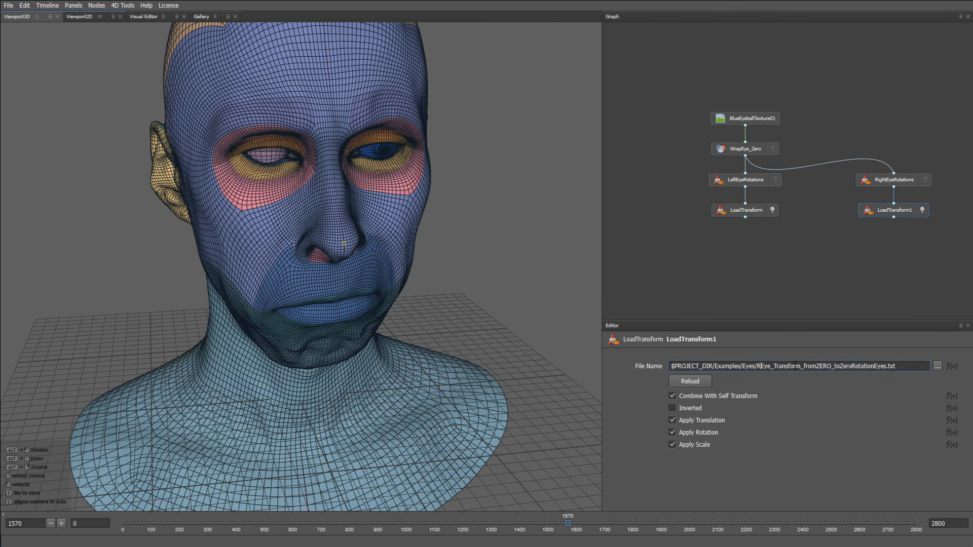
text(Right)
key(End)
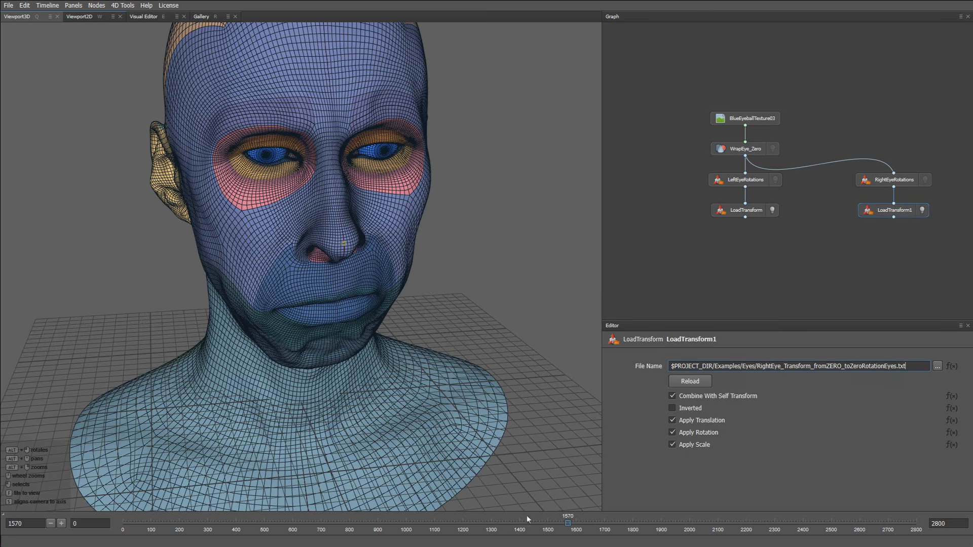
Scrub the timeline to frame 1411 and set the current frame to 215 to check both eyes' placement in the head
drag(440, 522, 522, 517)
mouse_move(500, 342)
alt+mouse_down()
mouse_move(484, 314)
mouse_move(485, 338)
alt+mouse_up()
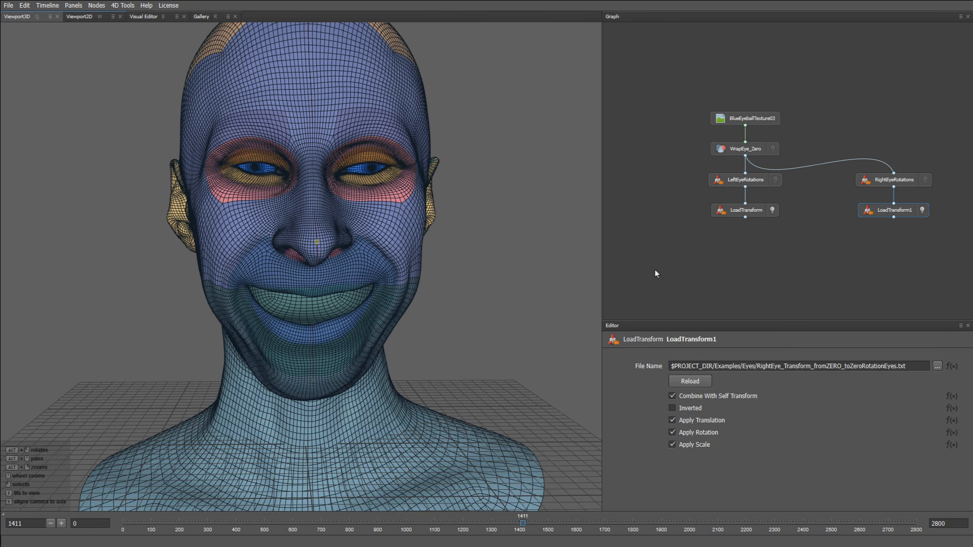
drag(23, 523, 2, 523)
text(215)
key(Return)
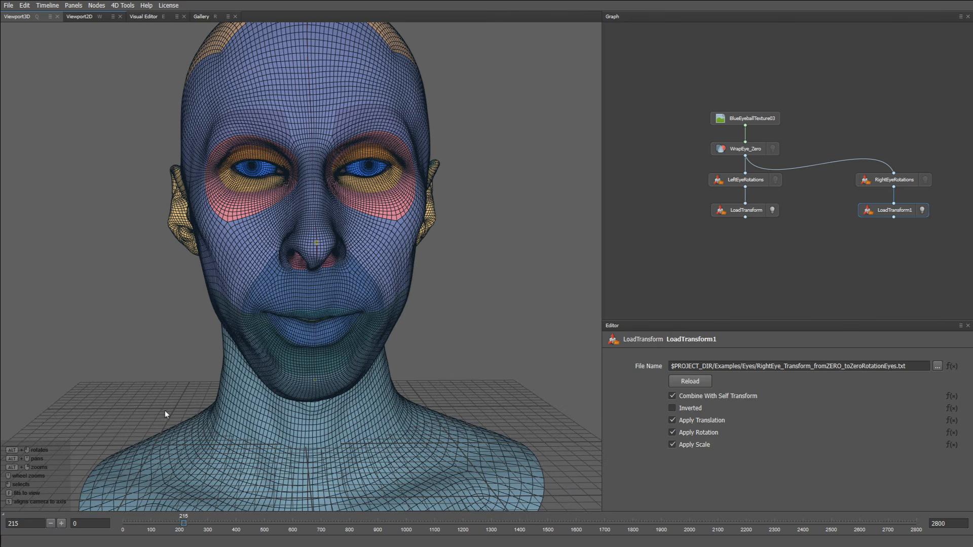
alt+drag(386, 333, 436, 328)
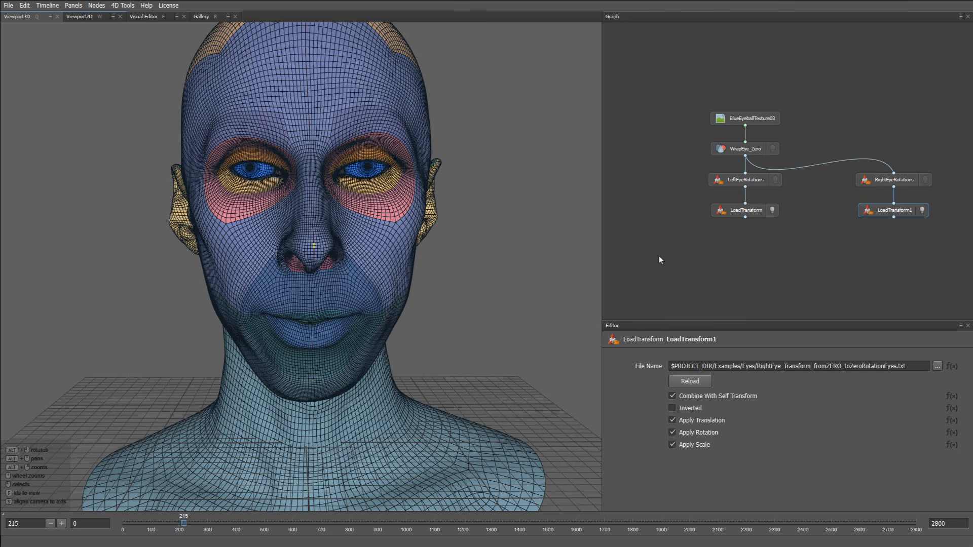
Add a LoadTransform node beside LeftEyeRotations and connect WrapEye_Zero's output to it
middle_drag(659, 257, 693, 250)
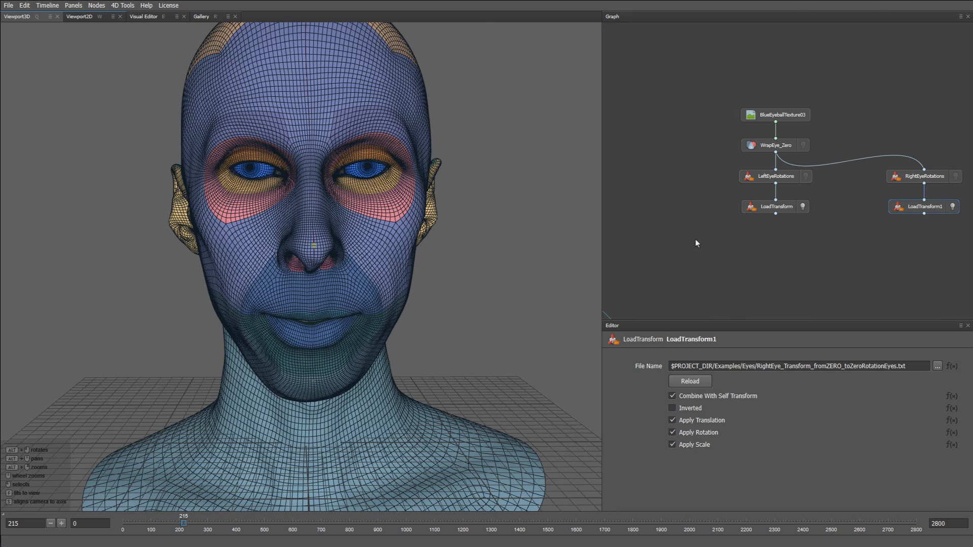
key(Tab)
text(loa)
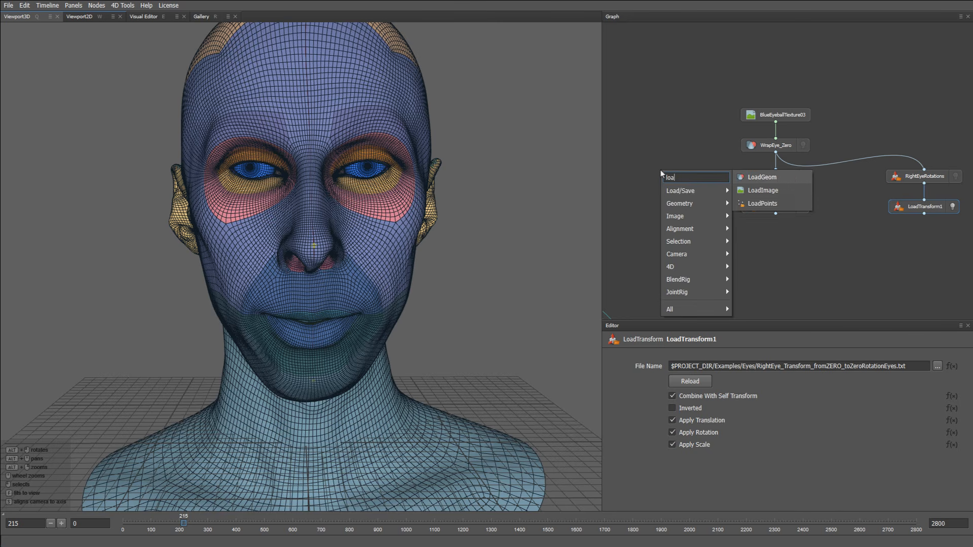
text(dtrans)
key(Return)
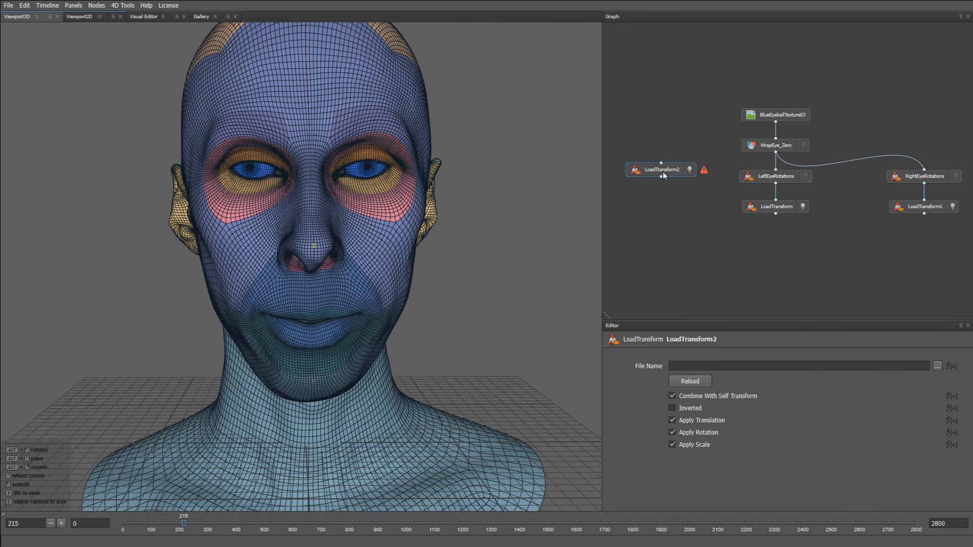
drag(663, 172, 670, 179)
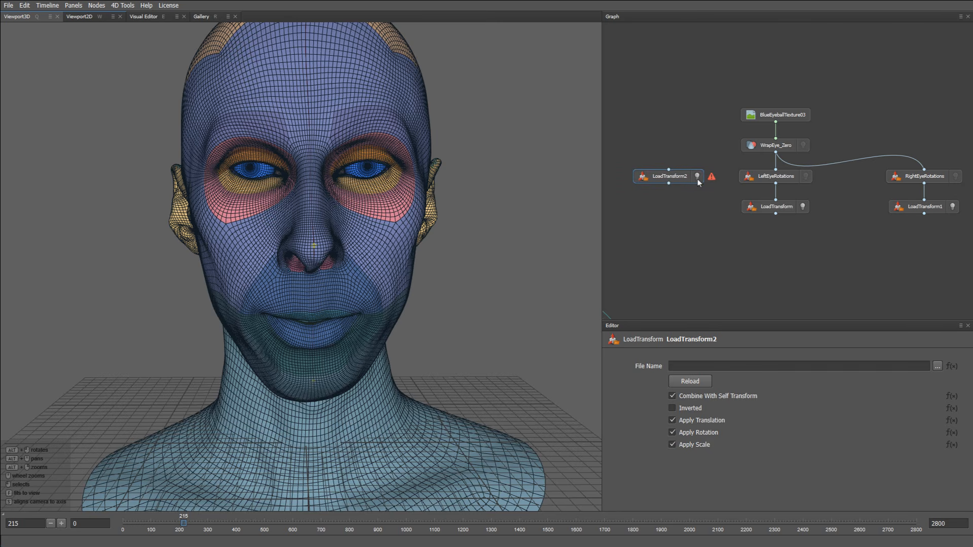
drag(775, 153, 668, 170)
Rename the new LoadTransform node as LeftEyeNeutralRotation and load LeftEyeNeutralRotation.json into it
double_click(680, 177)
text(LeftEye)
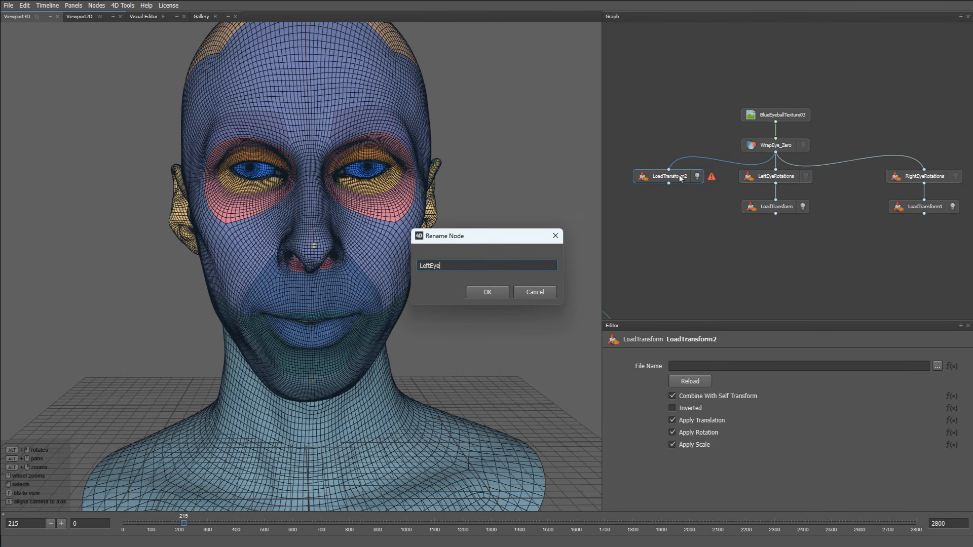
text(NeutralRotation)
key(Return)
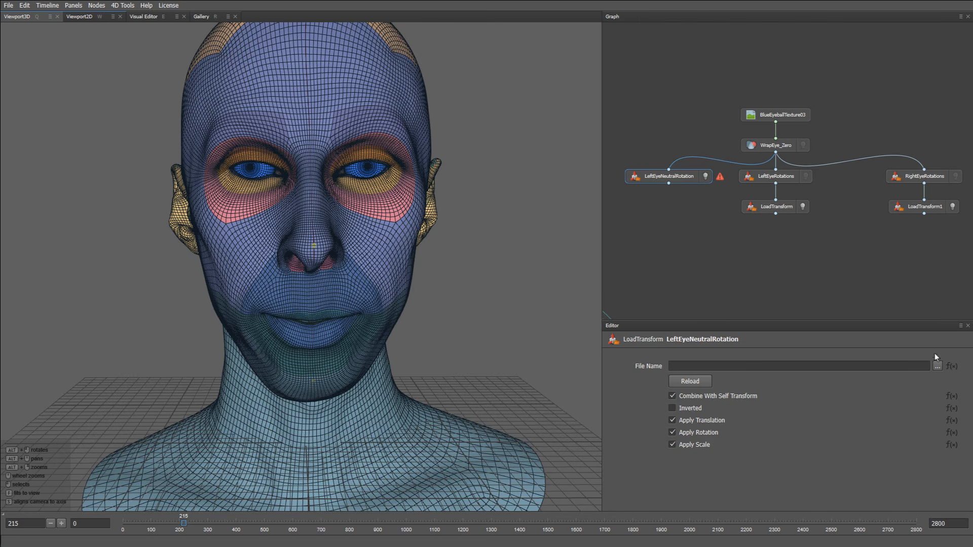
click(937, 366)
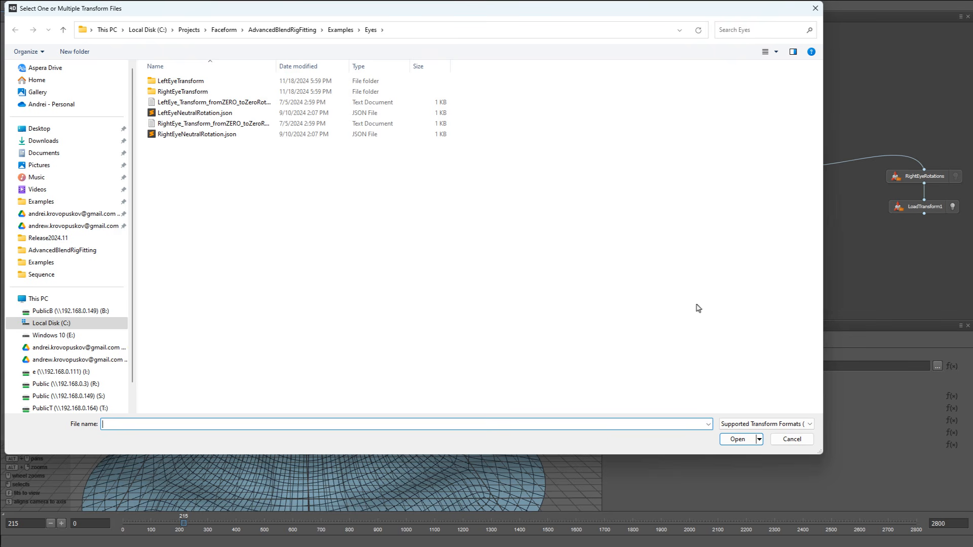
double_click(205, 112)
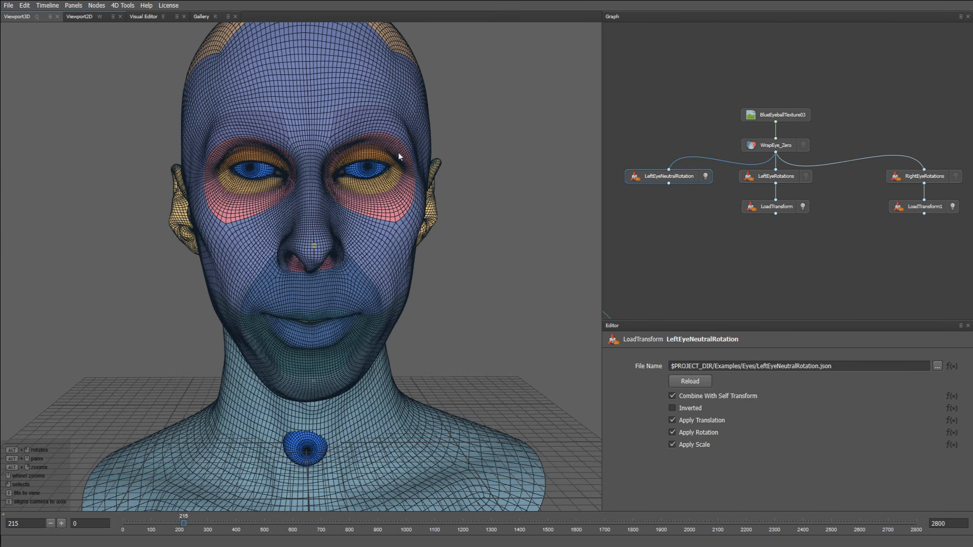
Compare the eyeballs of LeftEyeNeutralRotation and LeftEyeRotations by displaying each one alone in the viewport
click(705, 176)
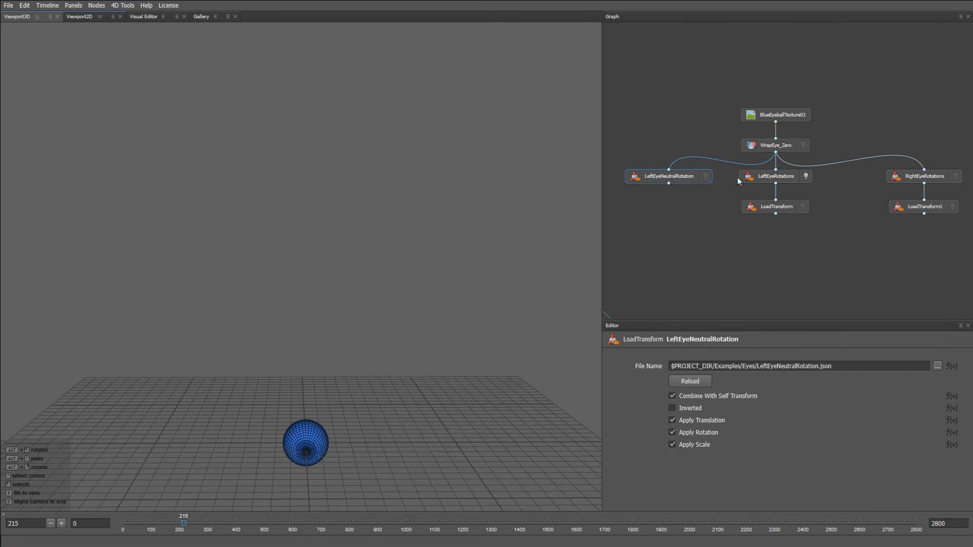
click(804, 176)
click(706, 177)
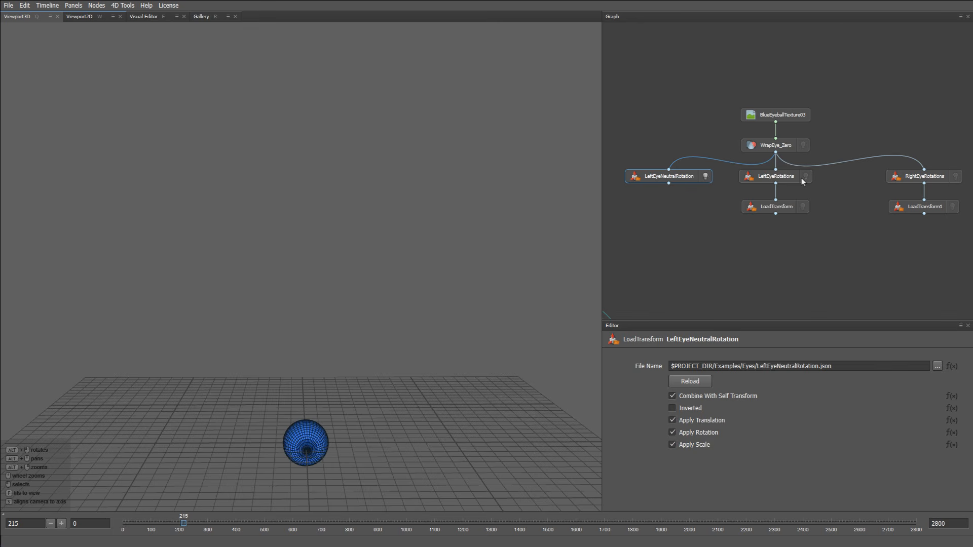
click(802, 177)
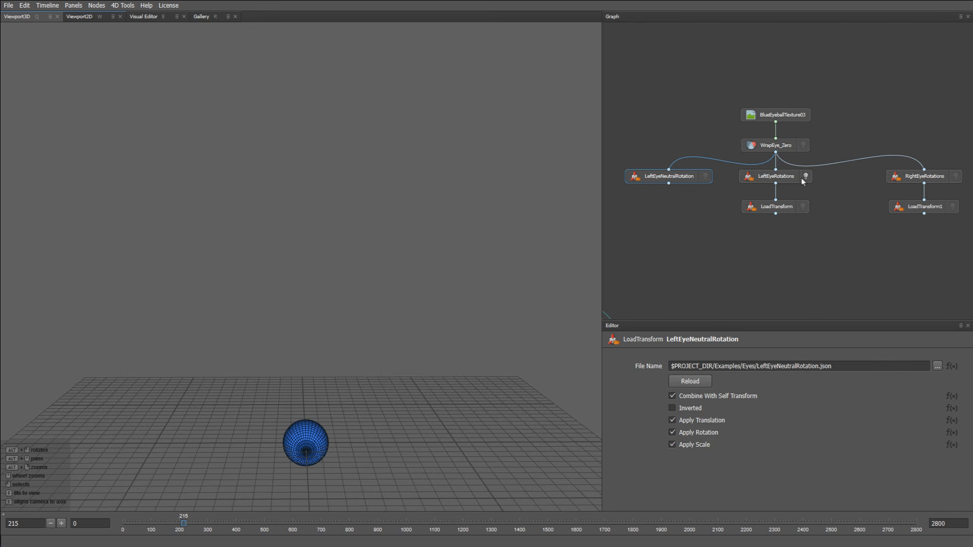
Add a BakeTransform node below LeftEyeNeutralRotation and connect it to that node's output
middle_drag(690, 210, 703, 185)
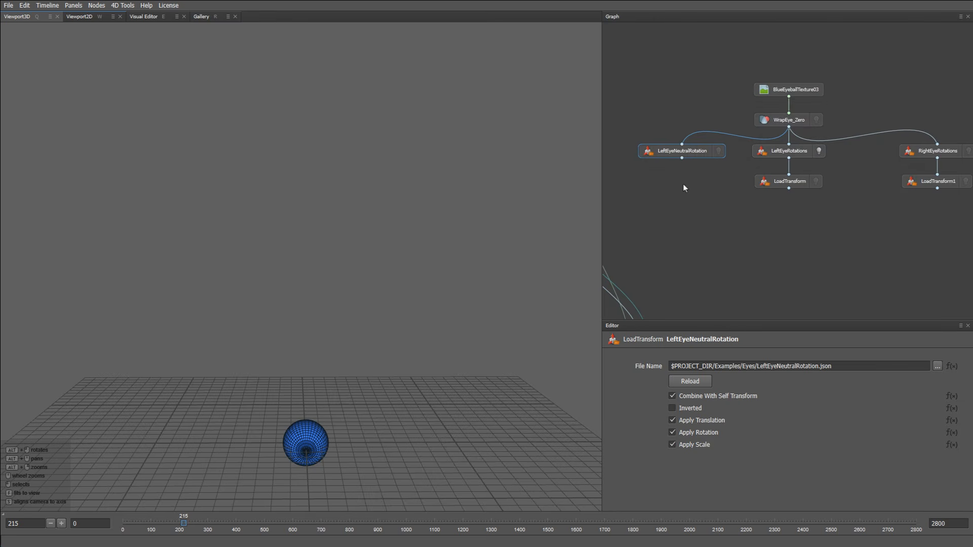
key(Tab)
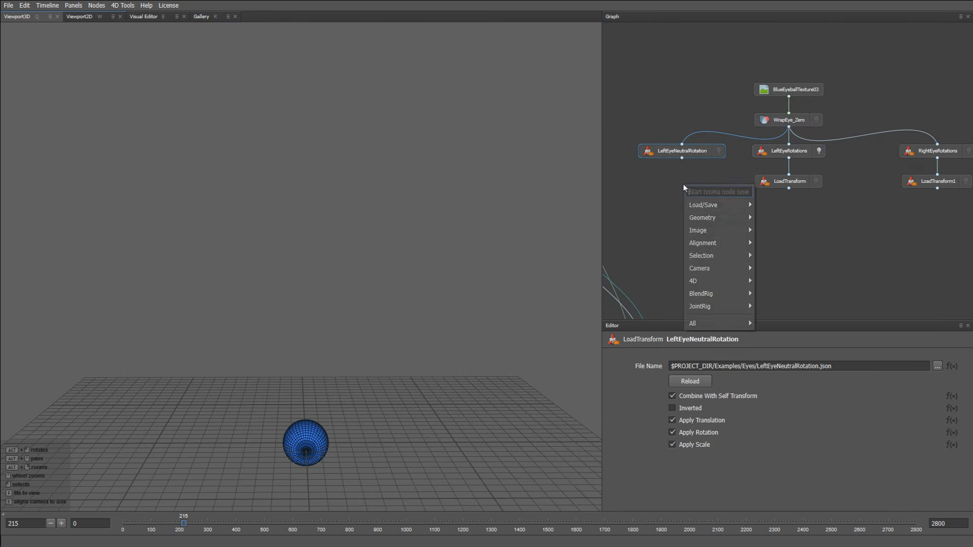
text(baket)
key(Return)
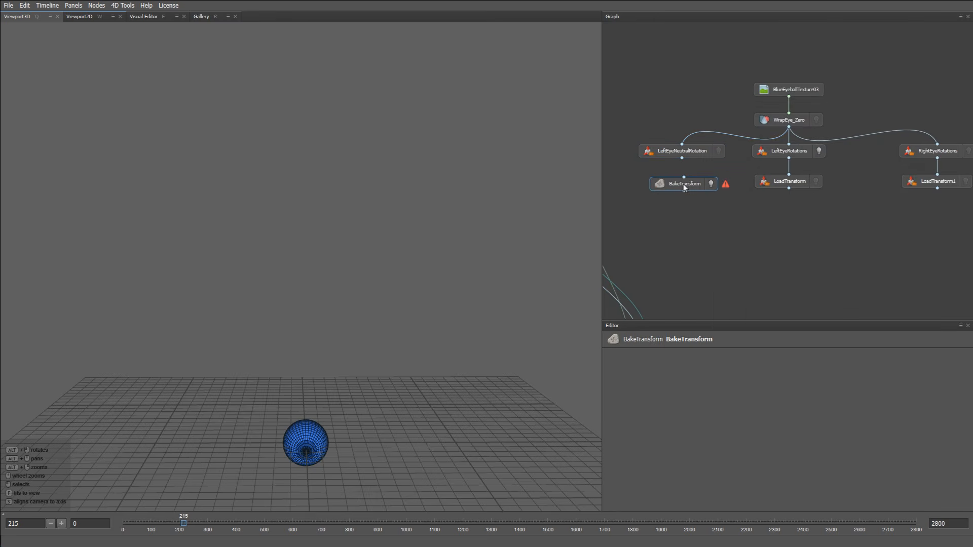
drag(683, 183, 681, 174)
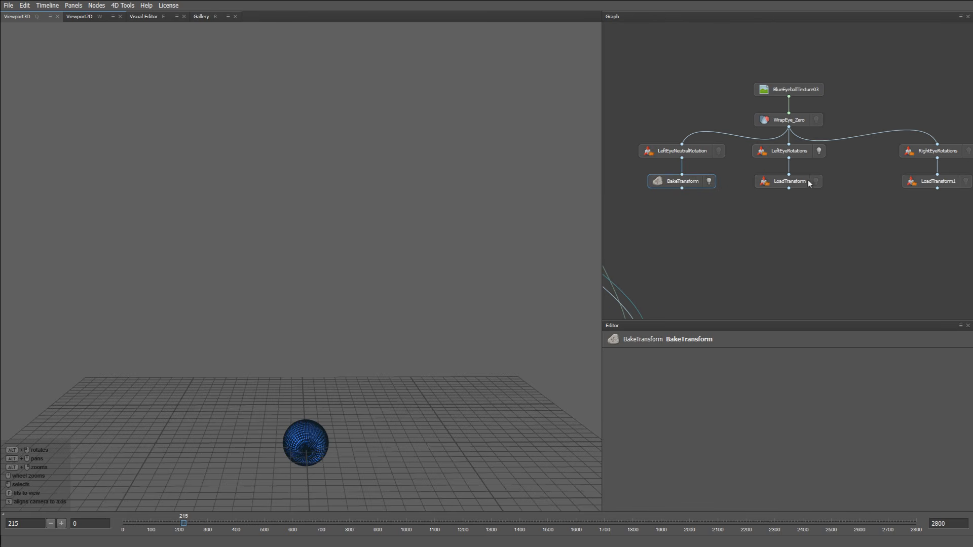
Insert a FindTransform node between LeftEyeRotations and LoadTransform, and connect BakeTransform to its first input
drag(802, 185, 797, 224)
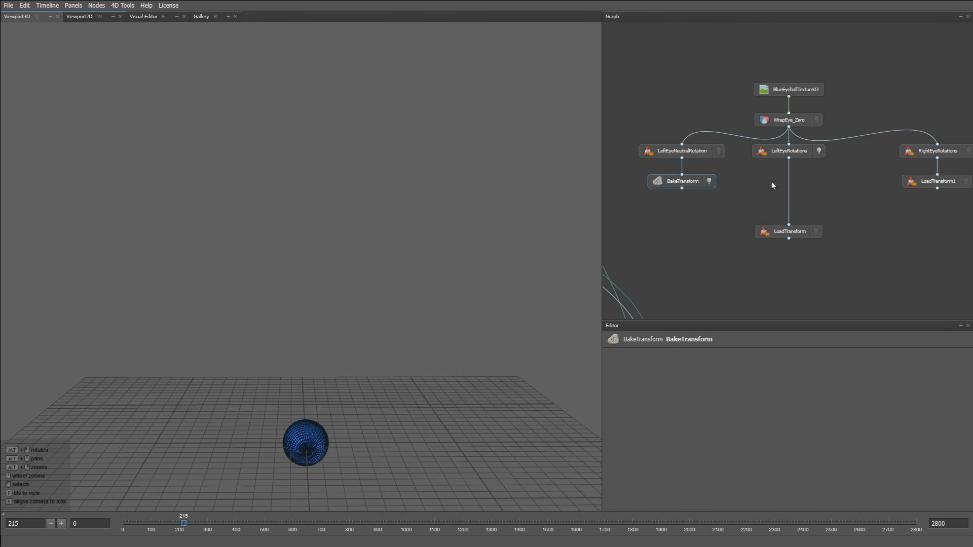
key(Tab)
text(findtra)
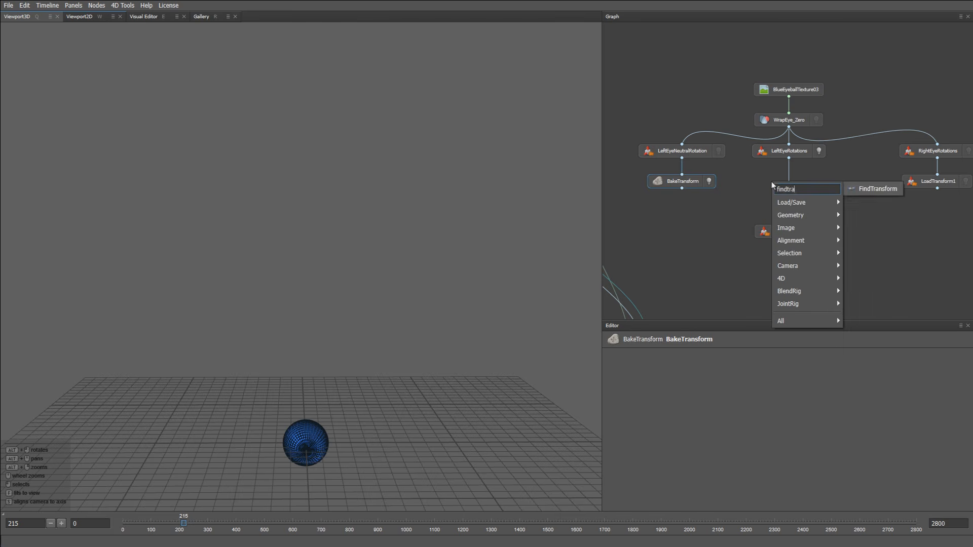
key(Return)
drag(773, 185, 776, 250)
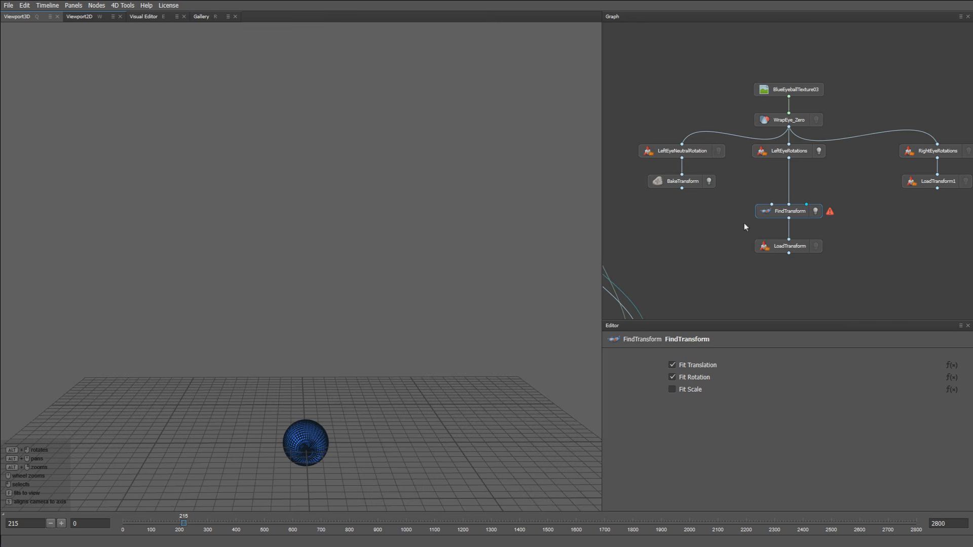
drag(682, 189, 771, 204)
drag(788, 158, 792, 212)
Check the translation and rotation in FindTransform's node information, and display only LoadTransform in the viewport
right_click(792, 211)
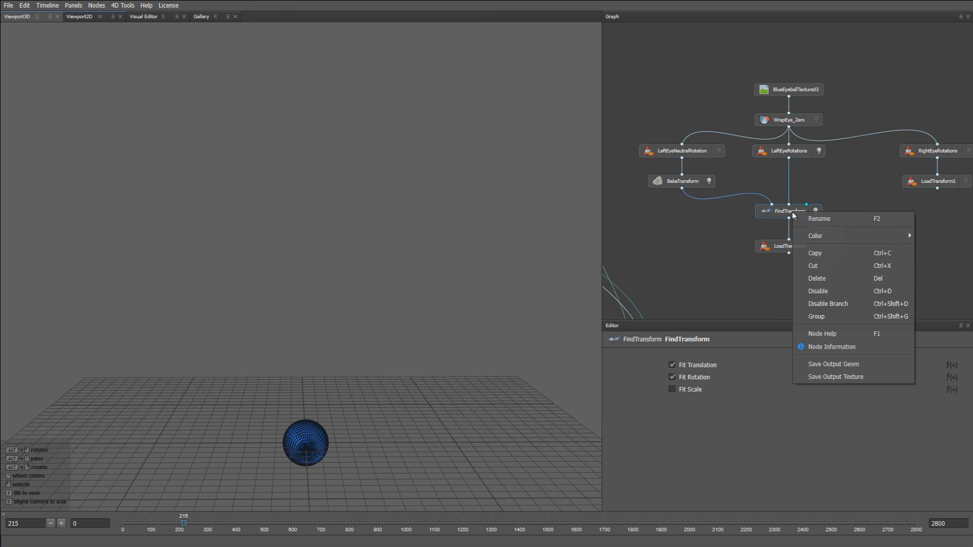
click(835, 343)
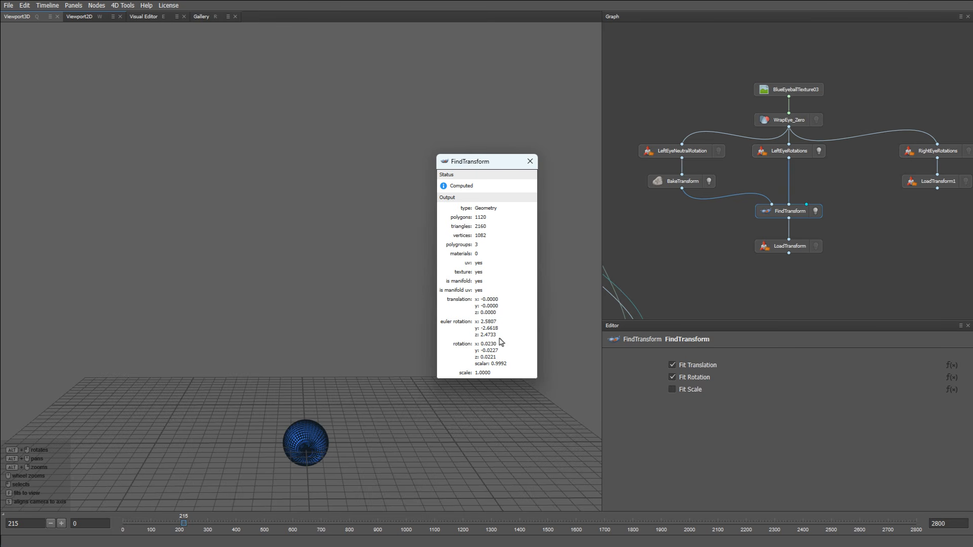
click(530, 161)
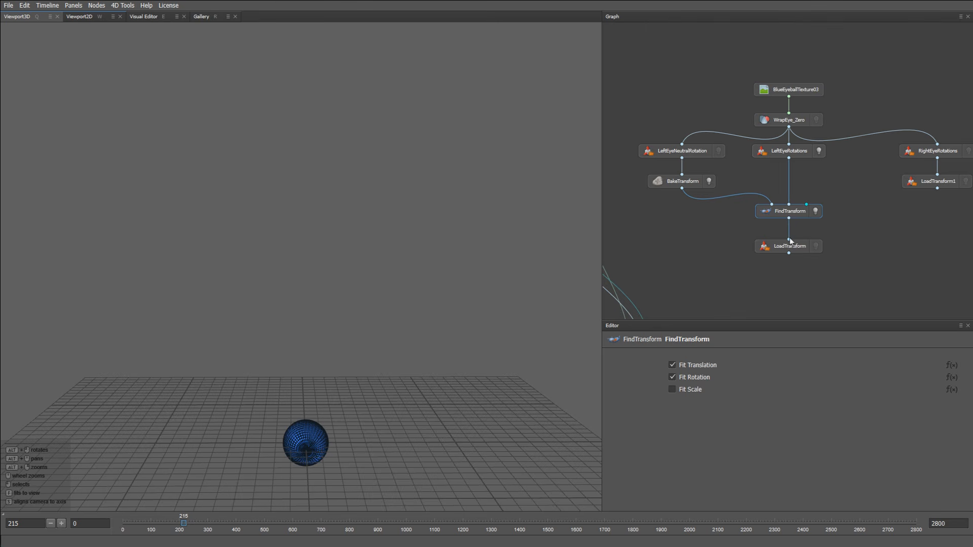
click(815, 246)
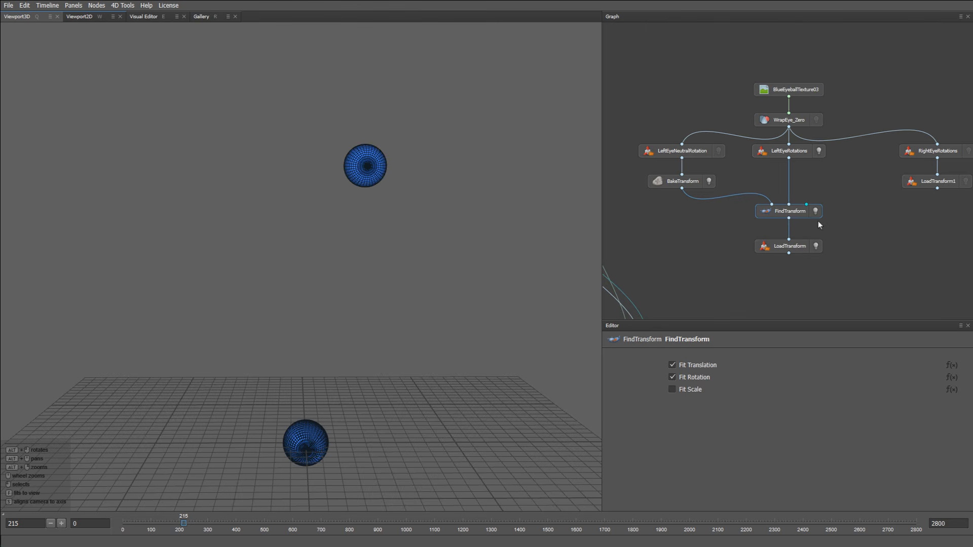
shift+click(817, 247)
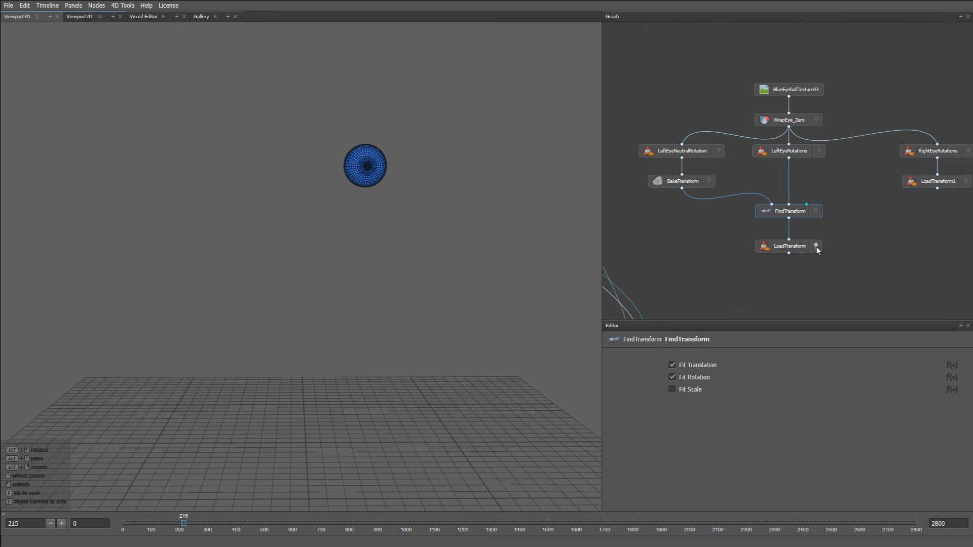
Duplicate BakeTransform and FindTransform, place the copies near RightEyeRotations, and move LoadTransform1 aside to make room
middle_drag(839, 235, 822, 235)
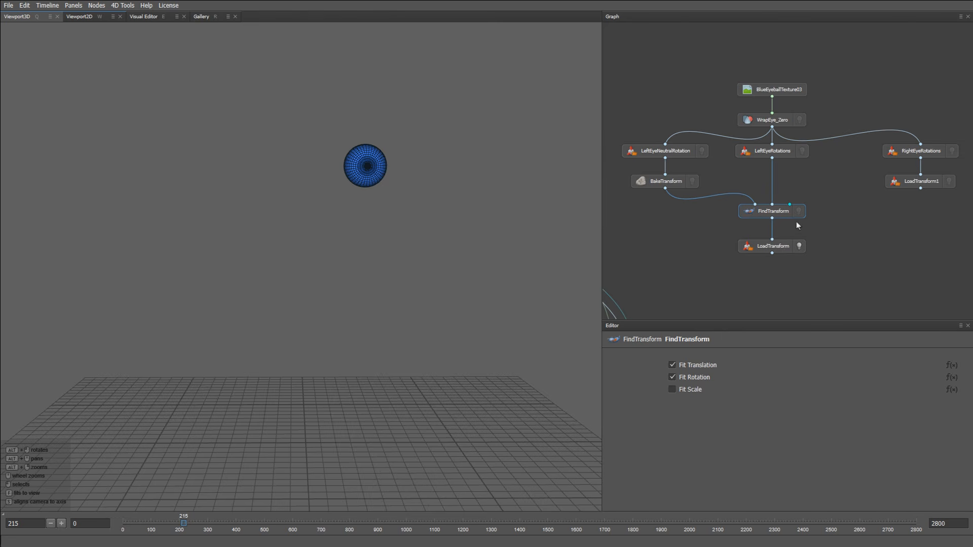
drag(796, 222, 639, 177)
key(ctrl+v)
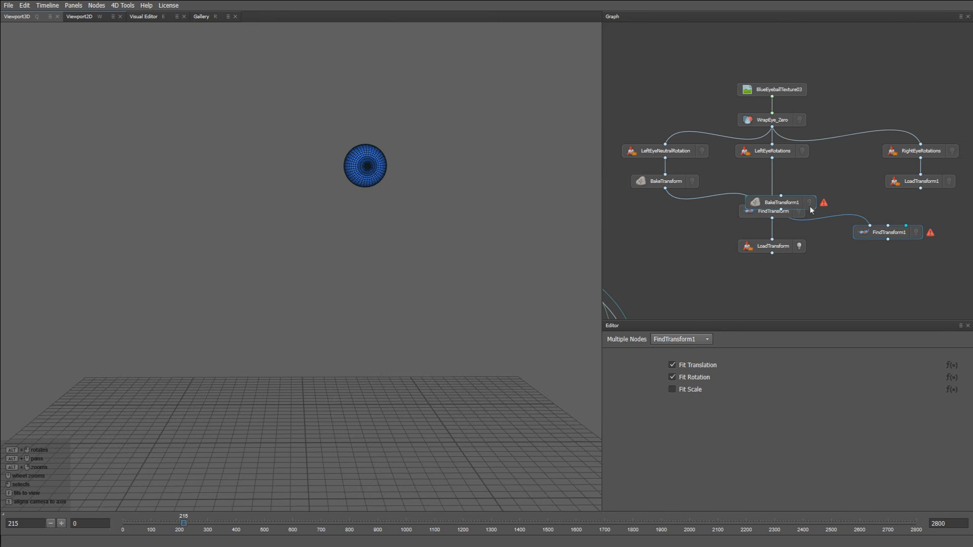
drag(789, 202, 853, 180)
middle_drag(852, 244, 769, 252)
click(775, 245)
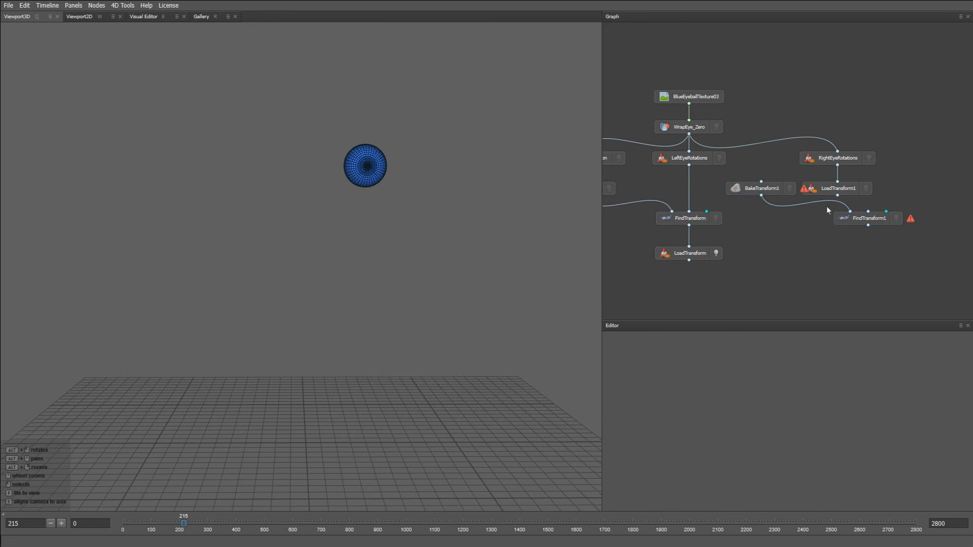
drag(830, 191, 930, 191)
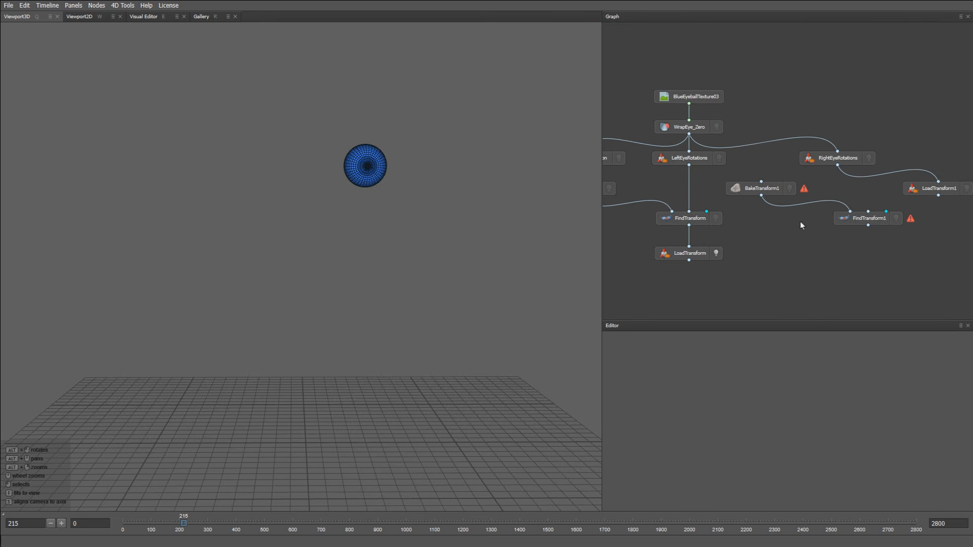
Duplicate the LeftEyeNeutralRotation node and place the copy between LeftEyeRotations and RightEyeRotations
middle_drag(740, 171, 803, 172)
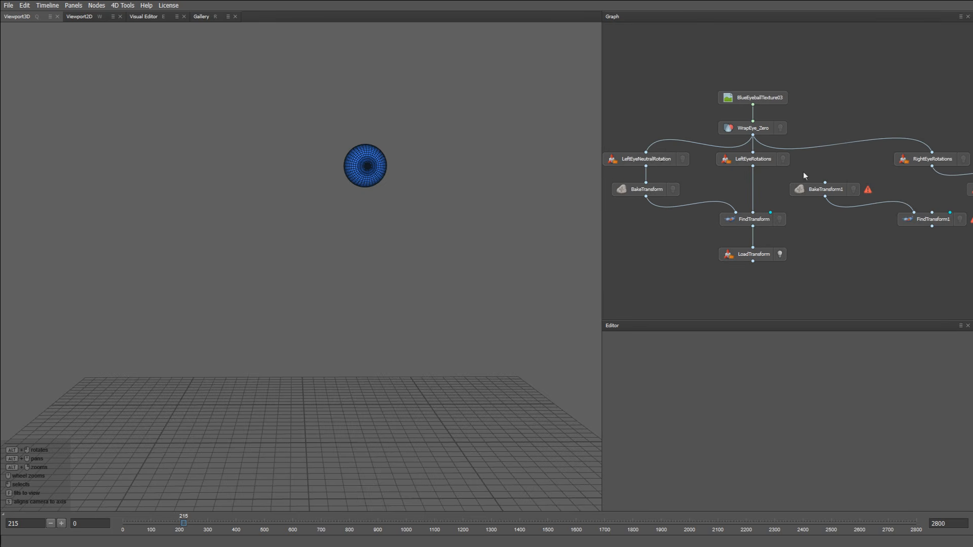
click(661, 161)
key(ctrl+c)
key(ctrl+v)
drag(768, 186, 861, 161)
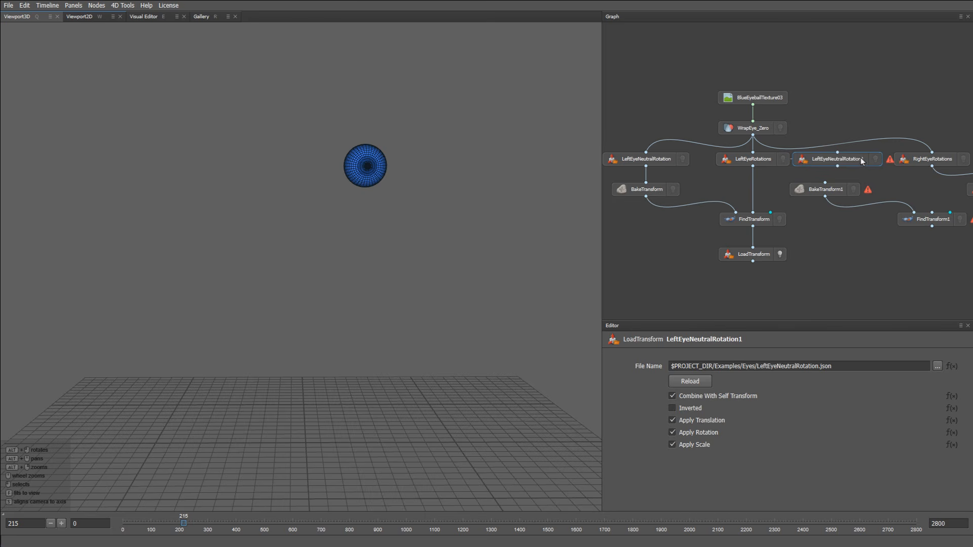
Rename the copied neutral rotation node to RightEyeNeutralRotation
double_click(861, 161)
key(Home)
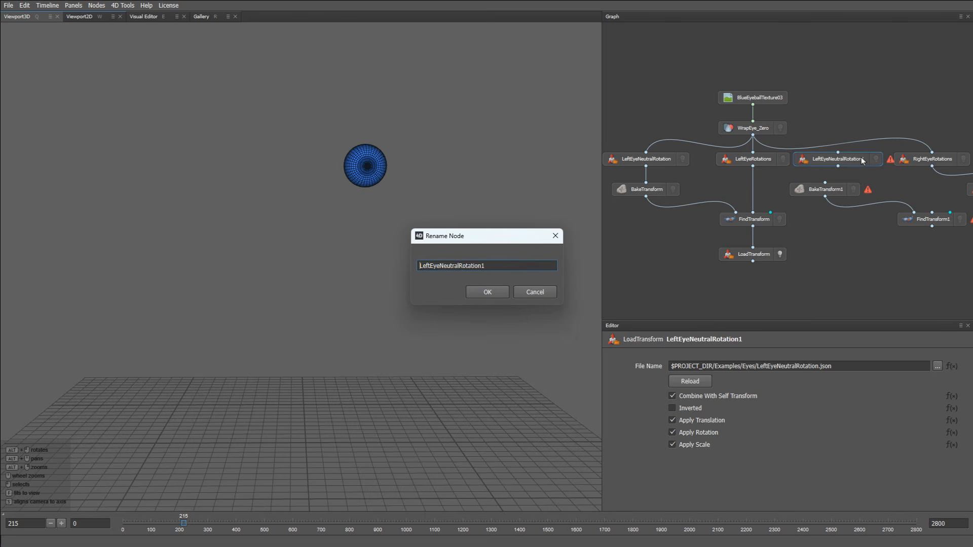
key(Delete)
key(Delete)
key(Delete)
key(Delete)
text(Right)
key(Return)
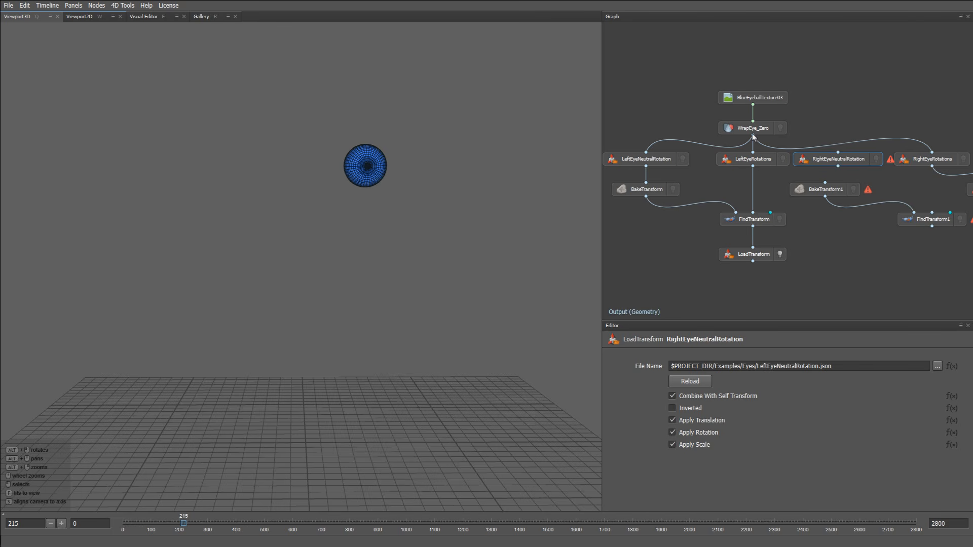
Connect WrapEye_Zero to RightEyeNeutralRotation and set its file name to $PROJECT_DIR/Examples/Eyes/RightEyeNeutralRotation.json
drag(753, 135, 839, 158)
click(776, 366)
key(shift+Left)
key(shift+Left)
key(shift+Left)
key(shift+Left)
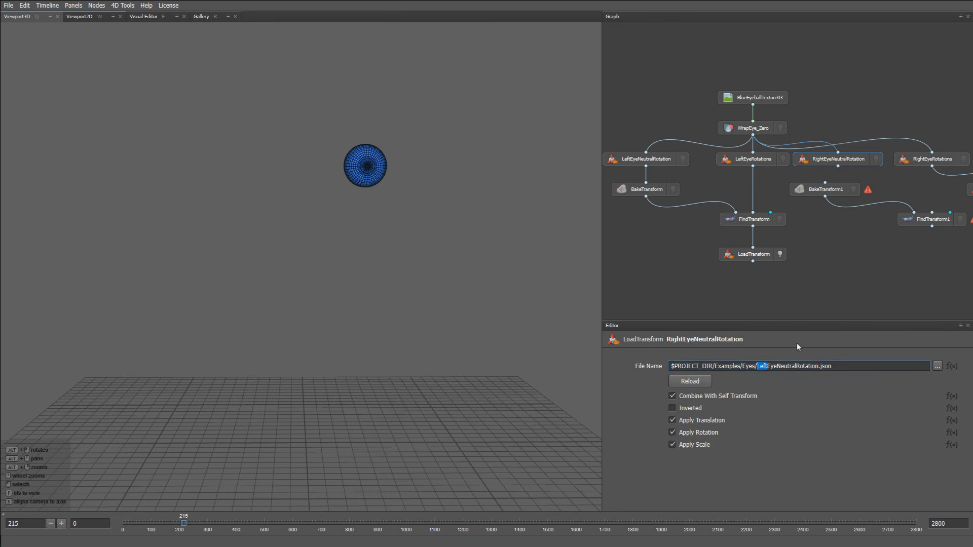
text(Right)
Attach BakeTransform1 below RightEyeNeutralRotation, and arrange FindTransform1 between RightEyeRotations and LoadTransform1 in one connected chain
mouse_move(825, 182)
mouse_down()
mouse_move(837, 165)
mouse_move(833, 189)
mouse_up()
click(910, 161)
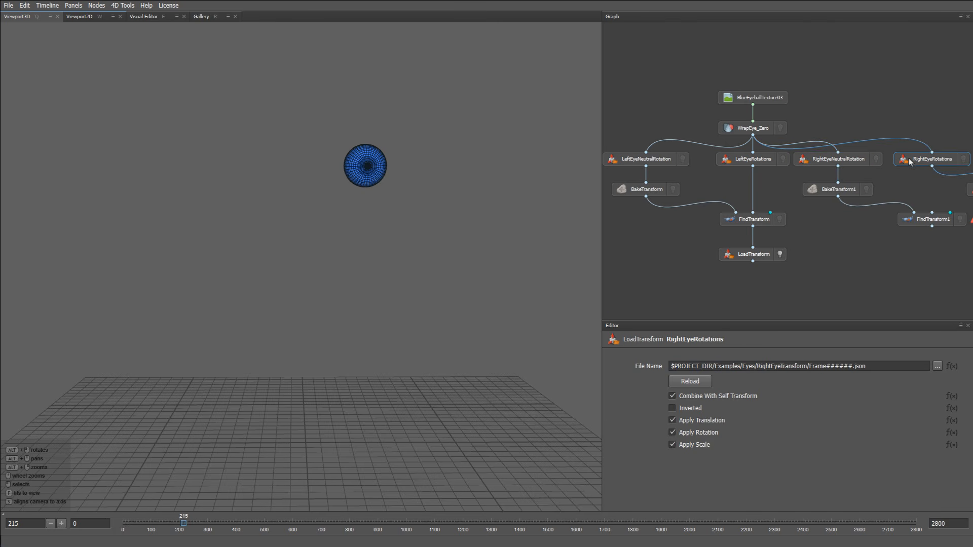
middle_drag(857, 271, 779, 248)
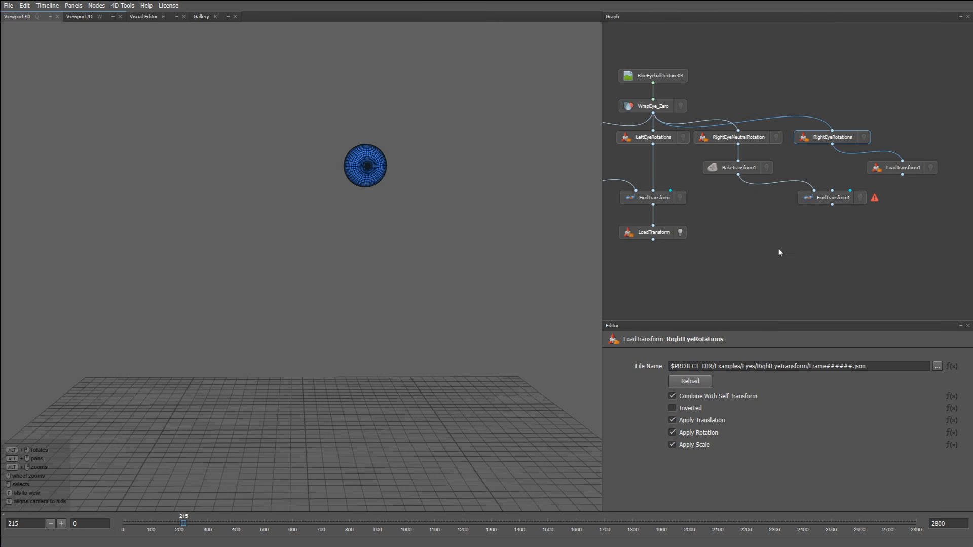
drag(894, 169, 823, 229)
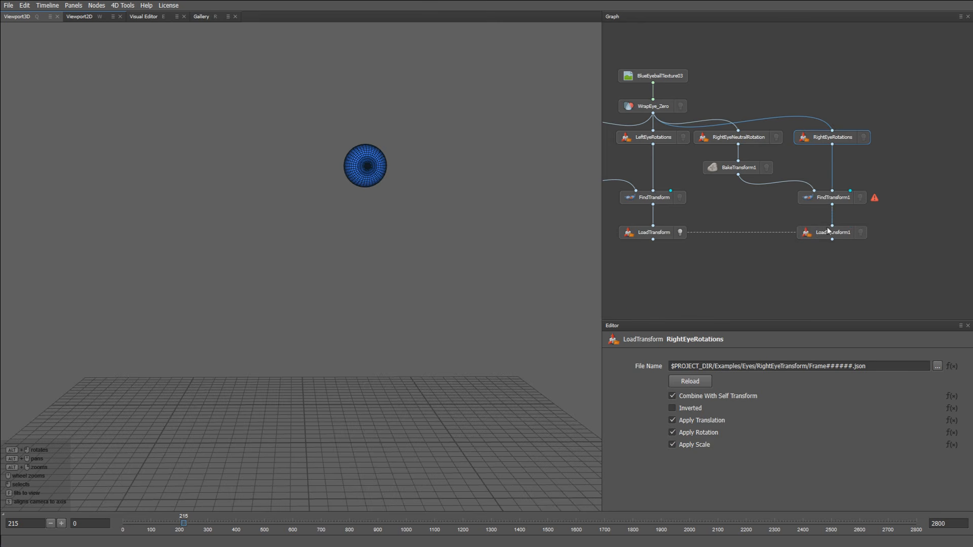
click(861, 167)
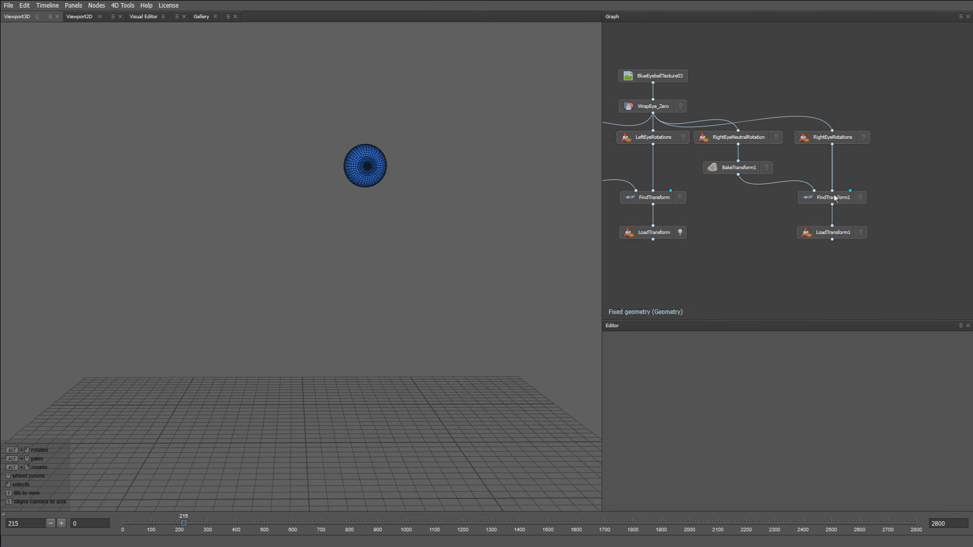
Display LoadTransform1 together with LoadTransform and scrub the timeline to frame 1511 to check both eyeballs
click(860, 232)
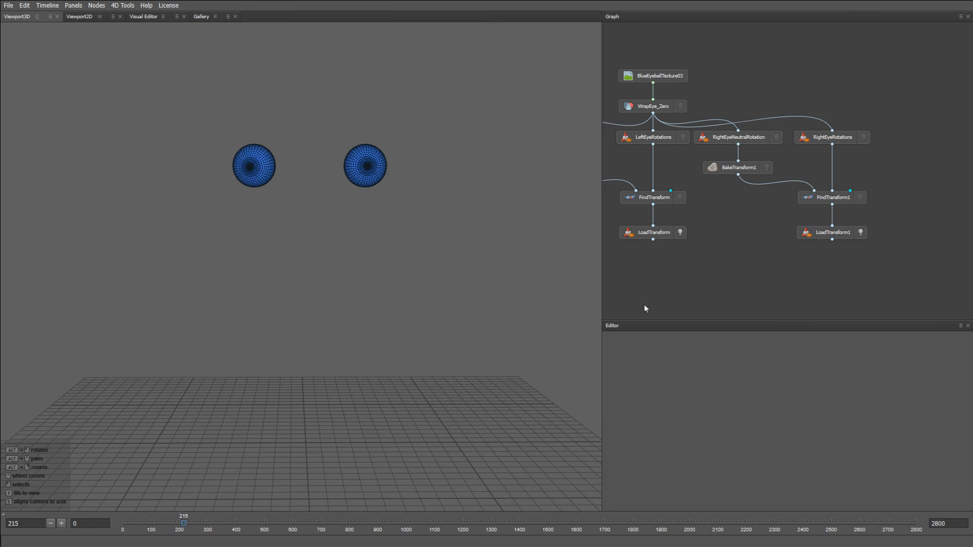
middle_drag(645, 308, 695, 278)
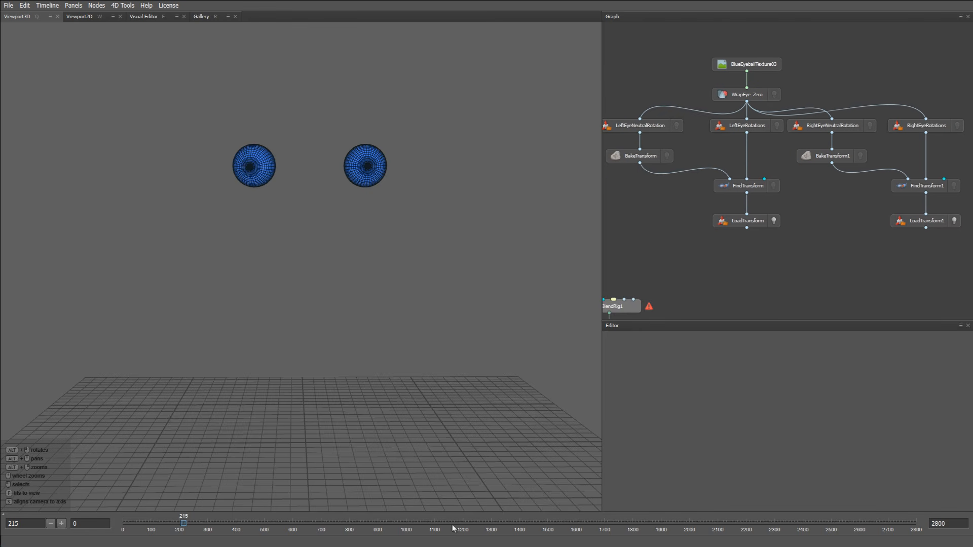
drag(412, 523, 550, 523)
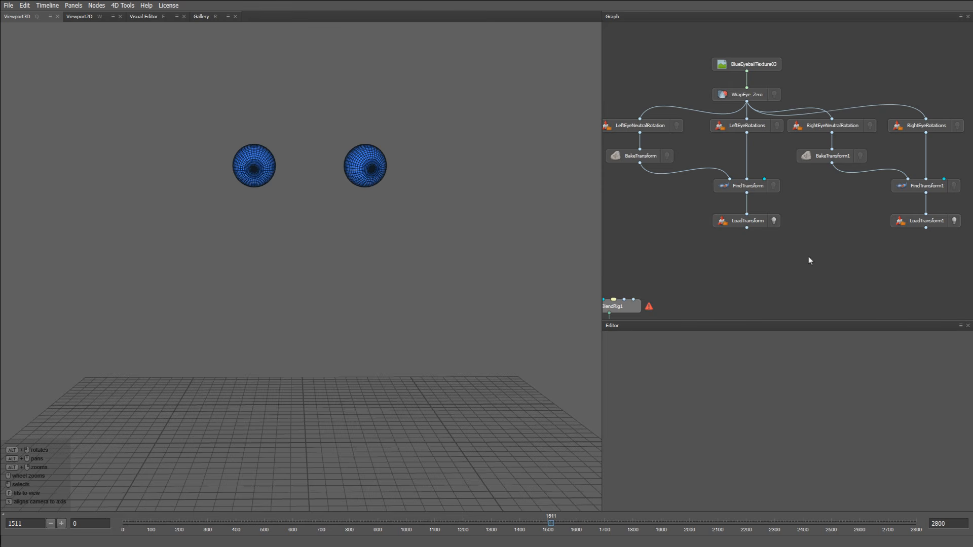
Connect the FindTransform and FindTransform1 outputs to the left and right eye transform inputs of FitBlendRig1
middle_drag(809, 259, 832, 228)
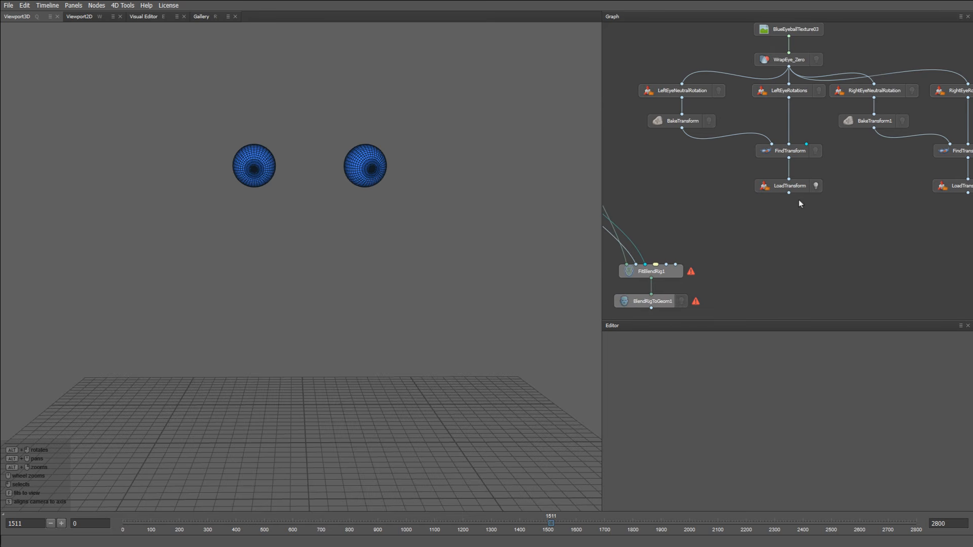
drag(788, 157, 667, 265)
drag(968, 160, 675, 264)
Connect the FindTransform and FindTransform1 outputs to the left and right eye transform inputs of FitBlendRig
middle_drag(722, 251, 821, 240)
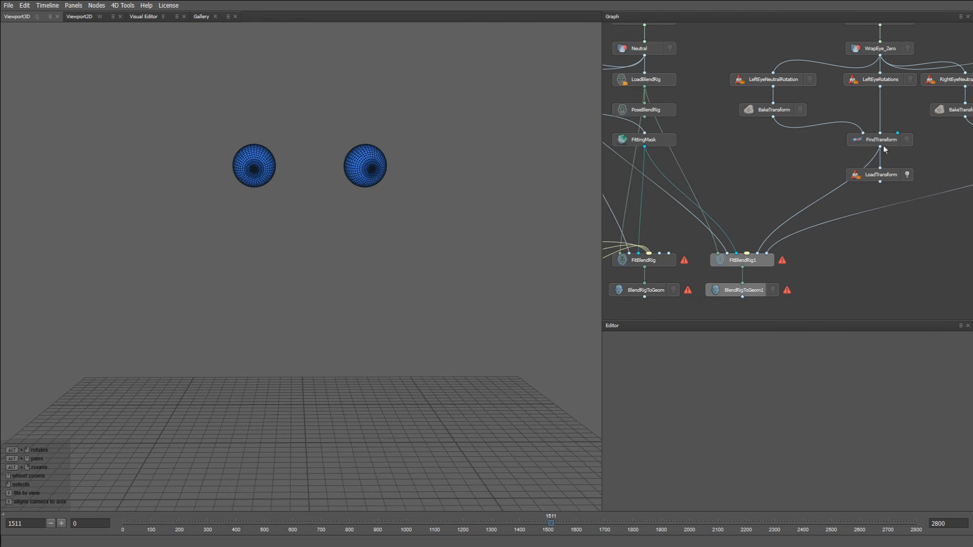
drag(880, 147, 660, 252)
middle_drag(822, 244, 702, 249)
drag(939, 151, 730, 236)
middle_drag(790, 254, 839, 250)
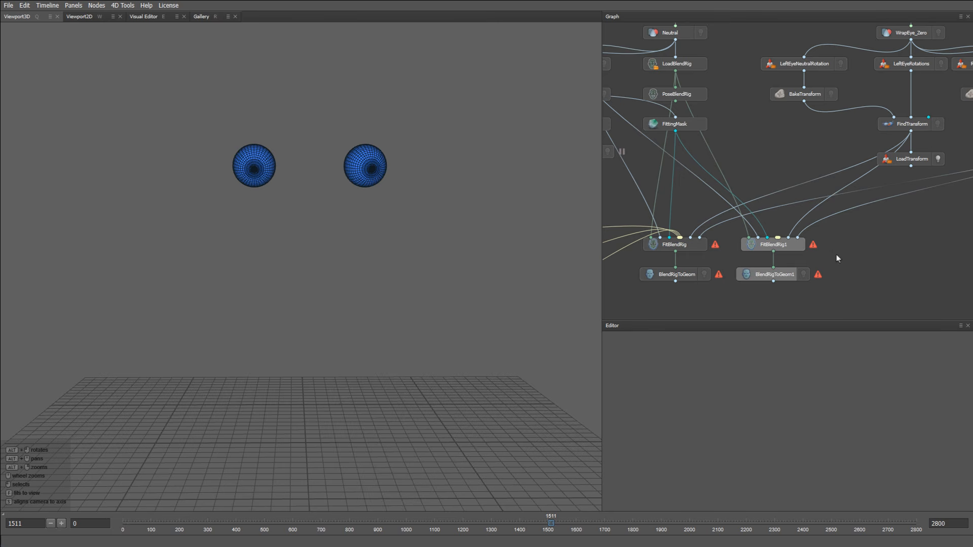
Open FitBlendRig's eye fitting parameters and review the angle limits of both eyes
middle_drag(843, 259, 901, 258)
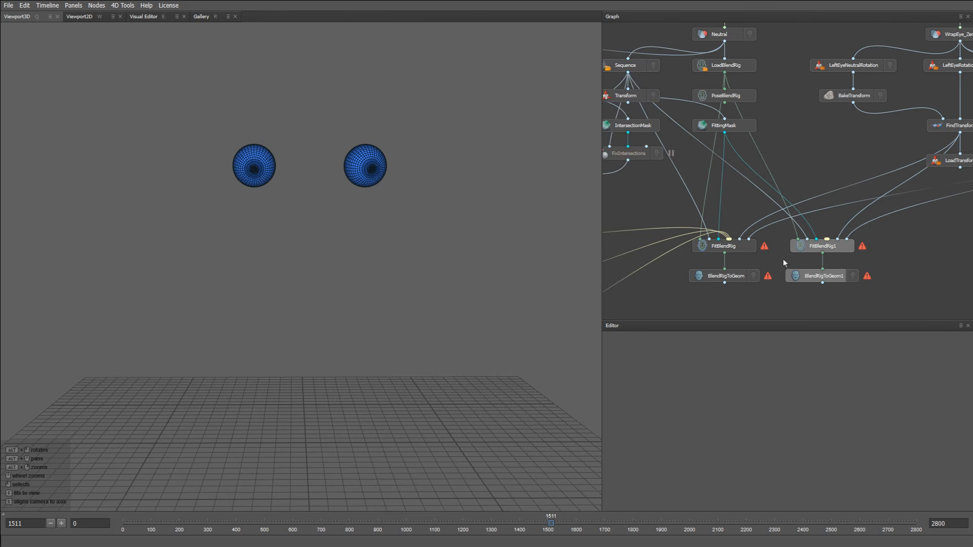
click(736, 249)
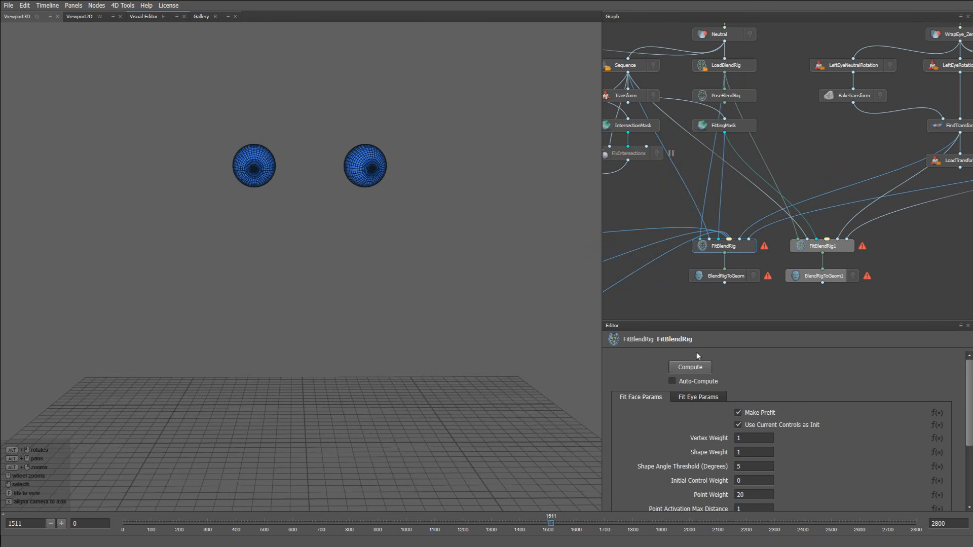
click(705, 400)
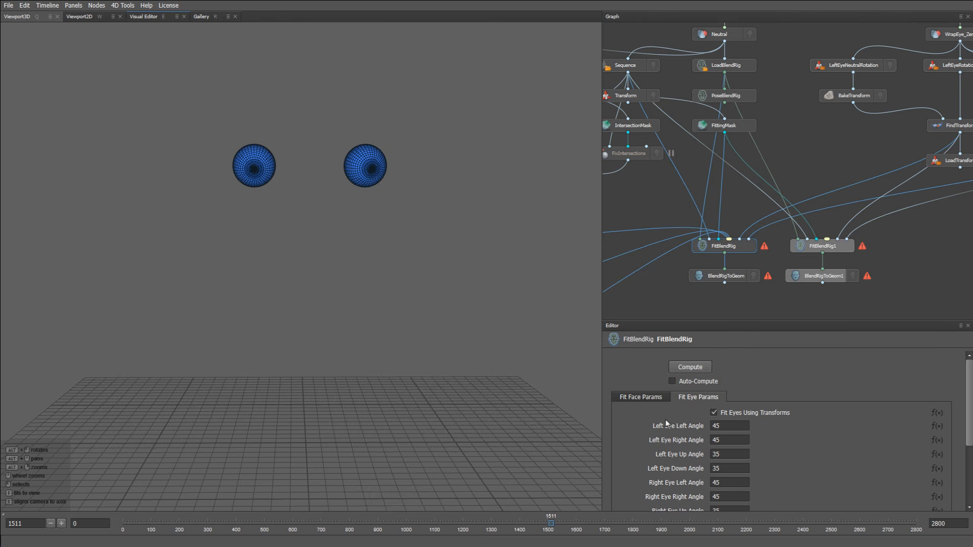
scroll(666, 424, down, 2)
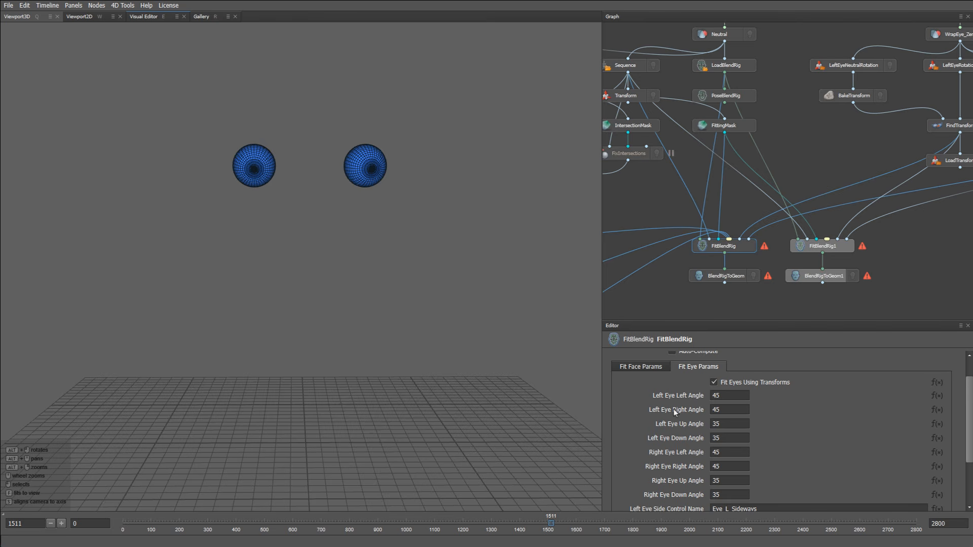
Display Sequence, scrub to frame 2577, and check the euler rotation in FindTransform's node information
click(653, 65)
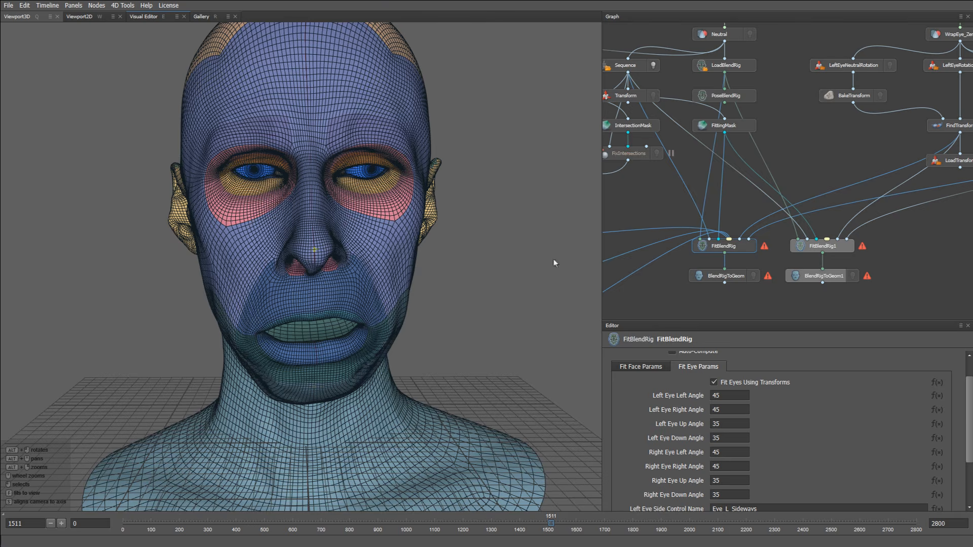
drag(348, 522, 854, 525)
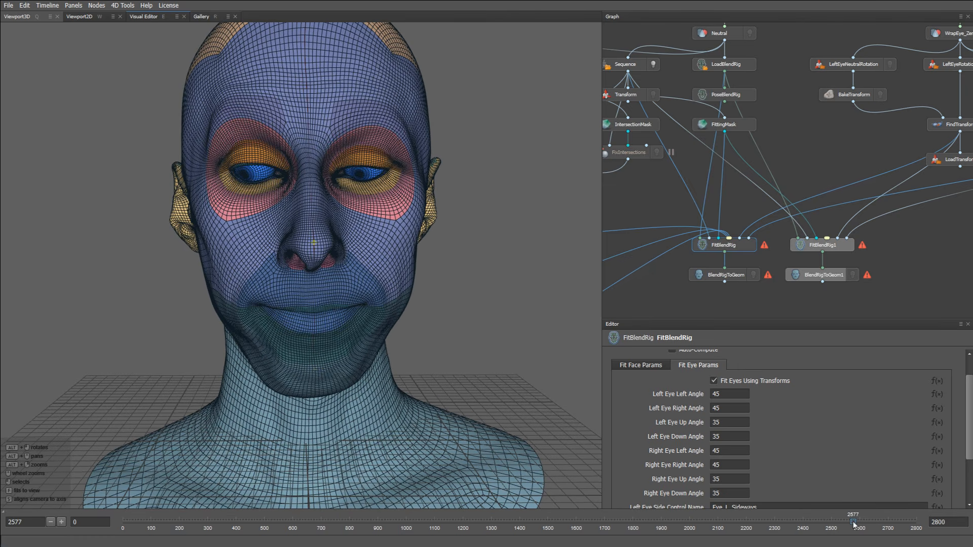
middle_drag(876, 152, 820, 166)
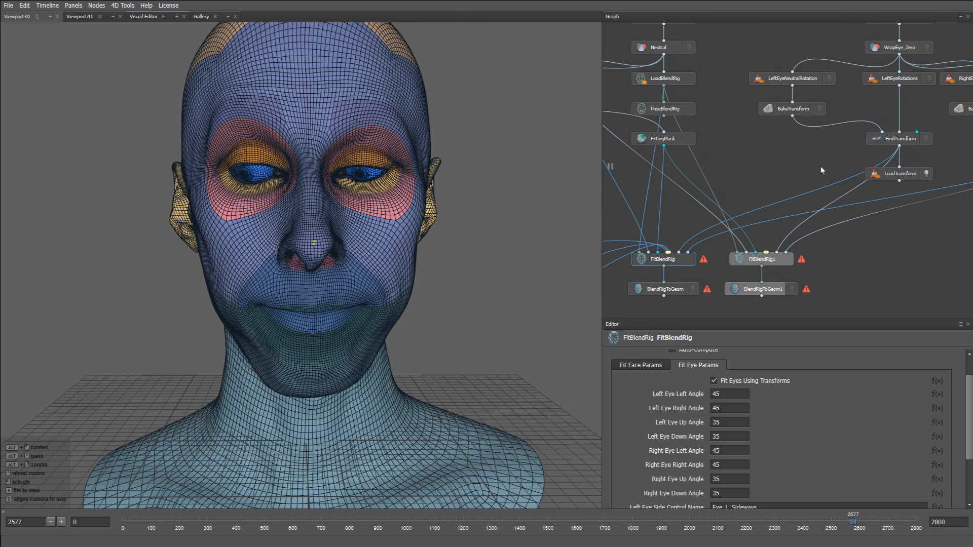
right_click(879, 149)
click(892, 276)
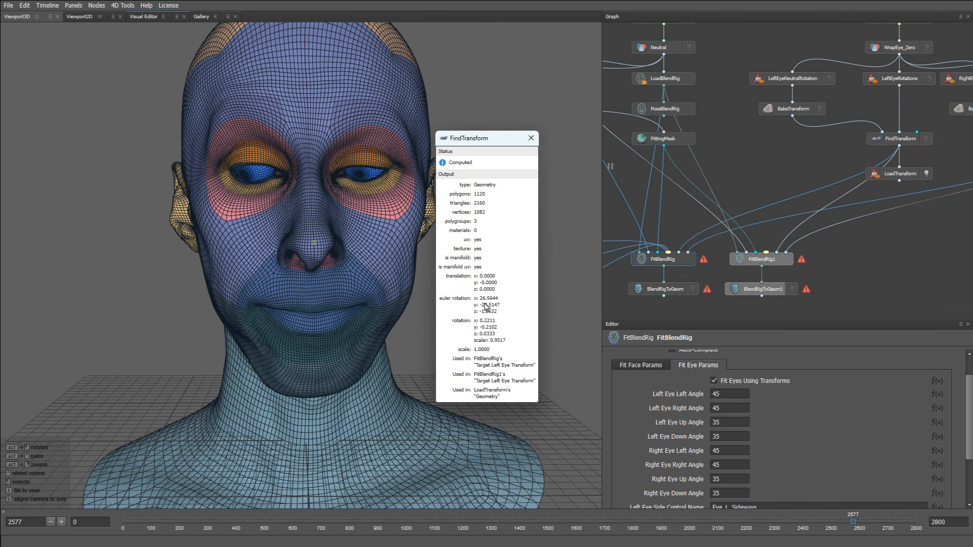
click(531, 141)
Set FitBlendRig's left eye angles to 54.6636 left, 46.5572 right, 50.2896 up and 32.4618 down
middle_drag(701, 235, 739, 202)
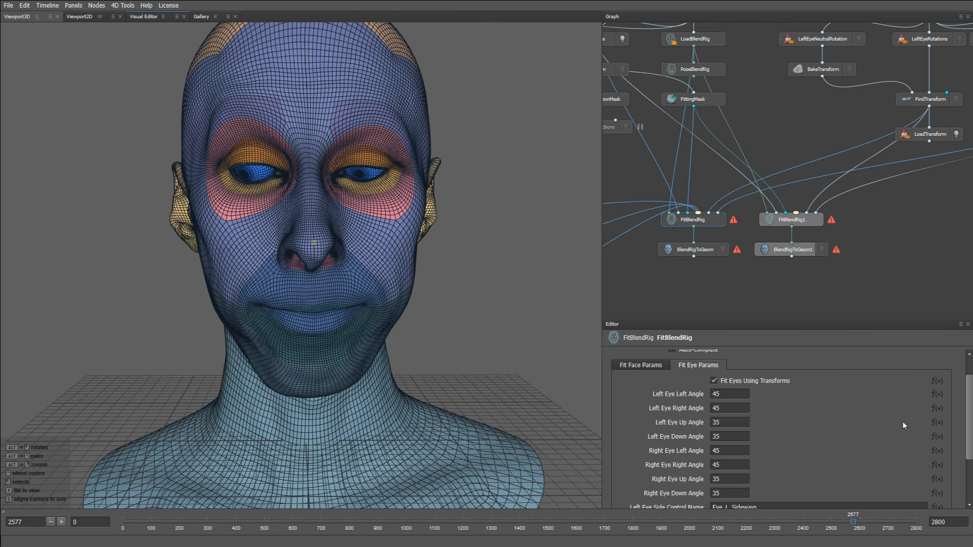
double_click(717, 394)
text(54.6636)
click(791, 425)
double_click(716, 408)
text(46.5572)
key(Return)
double_click(719, 422)
text(50.2896)
key(Return)
double_click(716, 437)
text(32.4618)
key(Return)
Set FitBlendRig's right eye angles to 42.3142 left, 56.1359 right, 46.9874 up and 35.2917 down
double_click(719, 451)
text(42.3142)
key(Return)
double_click(717, 464)
text(56.1359)
key(Return)
double_click(719, 479)
text(46.9874)
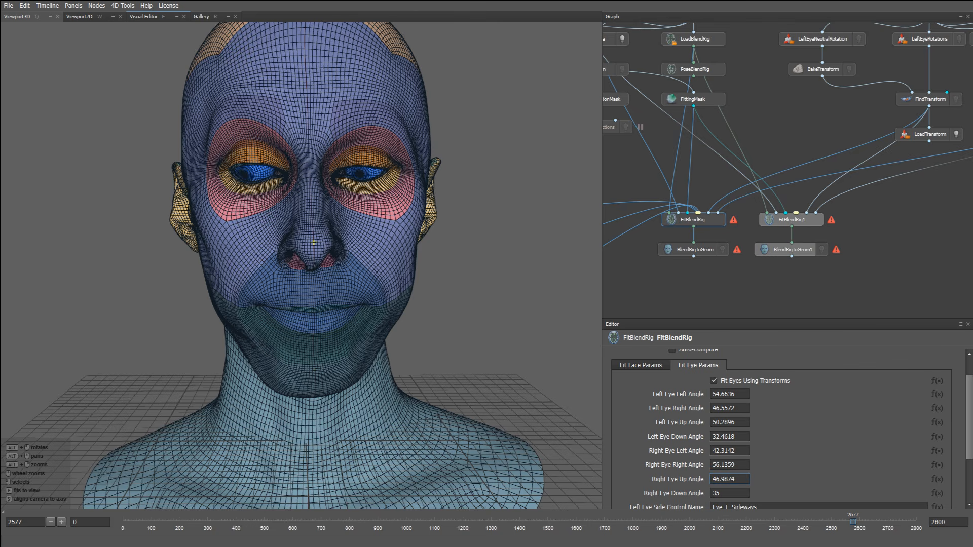
key(Return)
double_click(722, 493)
text(35.2917)
key(Return)
Re-enable the paused FixIntersections node and turn on auto-compute for FitBlendRig
middle_drag(676, 142, 746, 128)
click(669, 112)
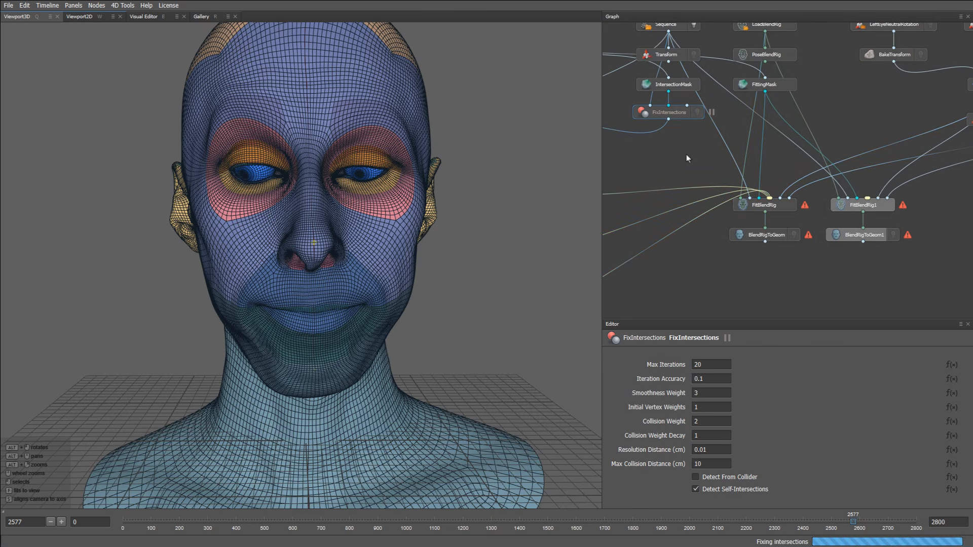
click(755, 208)
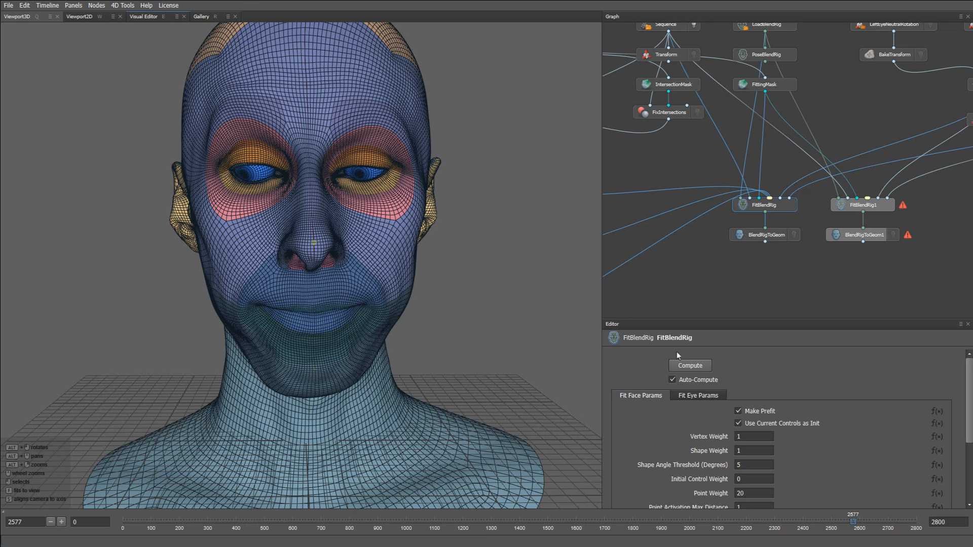
Disconnect both eye transforms from FitBlendRig1 and compute its fit
middle_drag(803, 304, 793, 282)
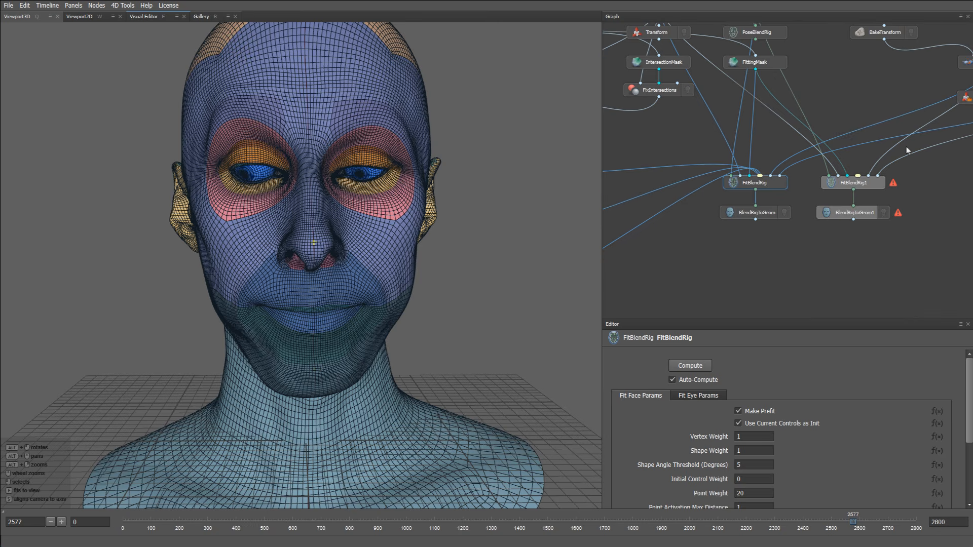
click(880, 156)
click(871, 183)
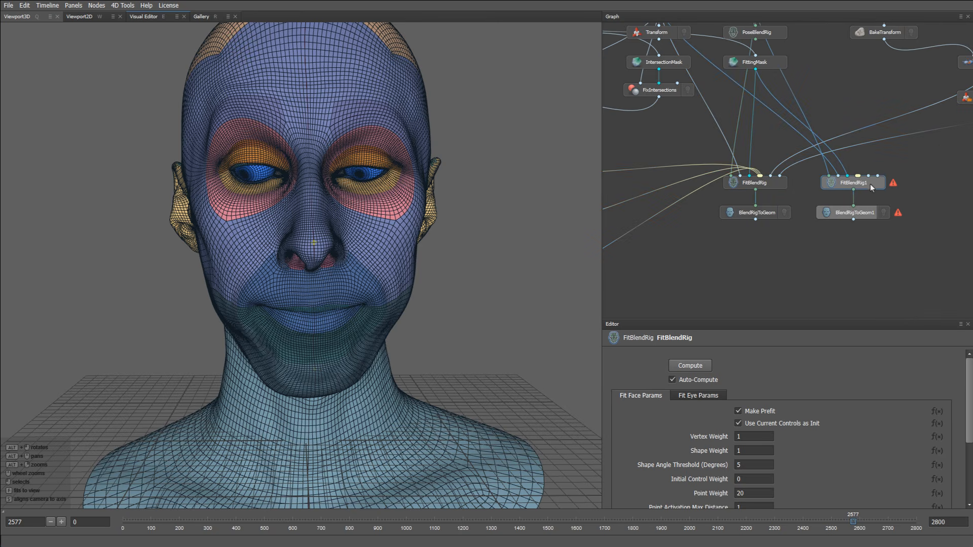
click(696, 364)
Compare BlendRigToGeom1 with BlendRigToGeom in the viewport, and go to frame 243
click(883, 213)
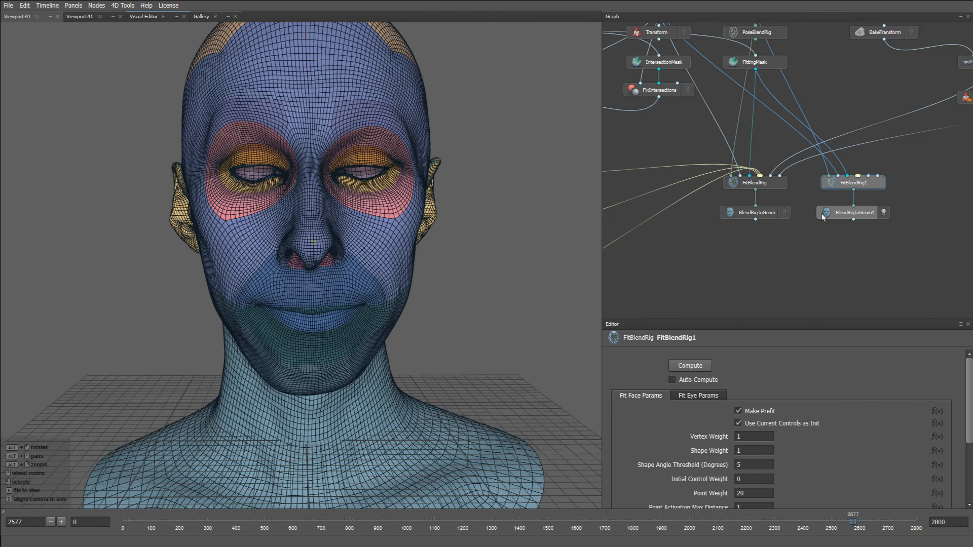
click(783, 212)
double_click(8, 521)
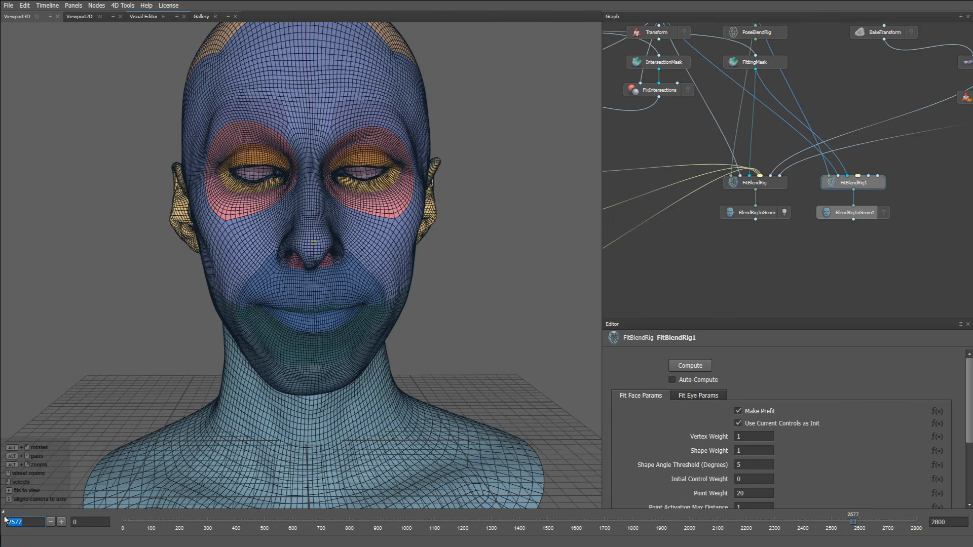
text(243)
key(Return)
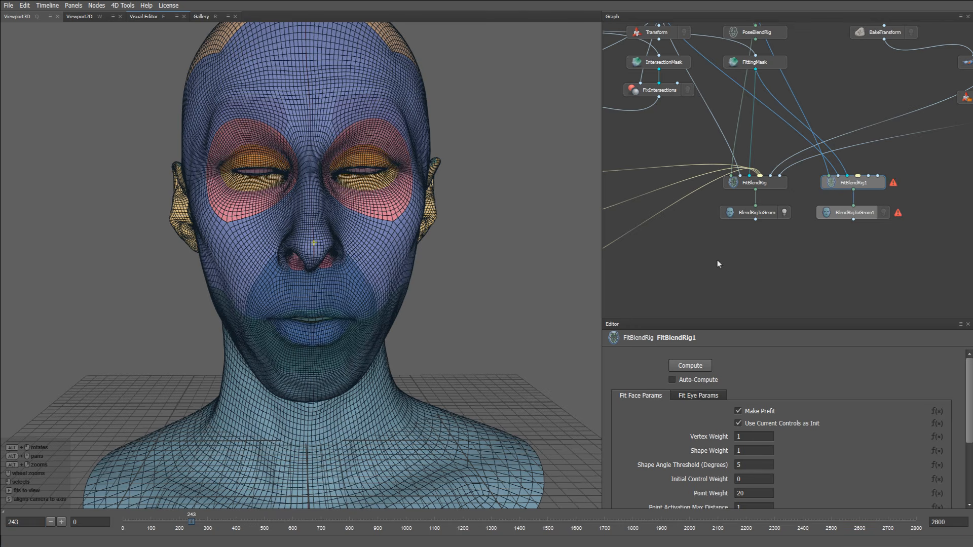
Turn on auto-compute for FitBlendRig1 and compare the BlendRigToGeom and BlendRigToGeom1 results at frame 243
middle_drag(777, 261, 778, 252)
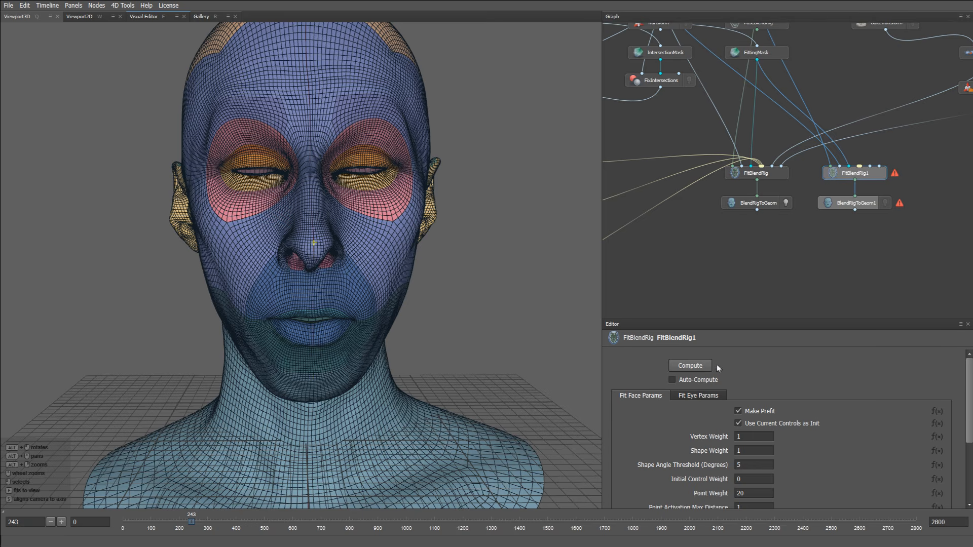
click(702, 379)
click(785, 203)
click(885, 203)
click(786, 203)
Go to frame 2628 and switch the viewport from BlendRigToGeom to BlendRigToGeom1 to compare the fits
drag(26, 522, 1, 521)
text(2628)
key(Return)
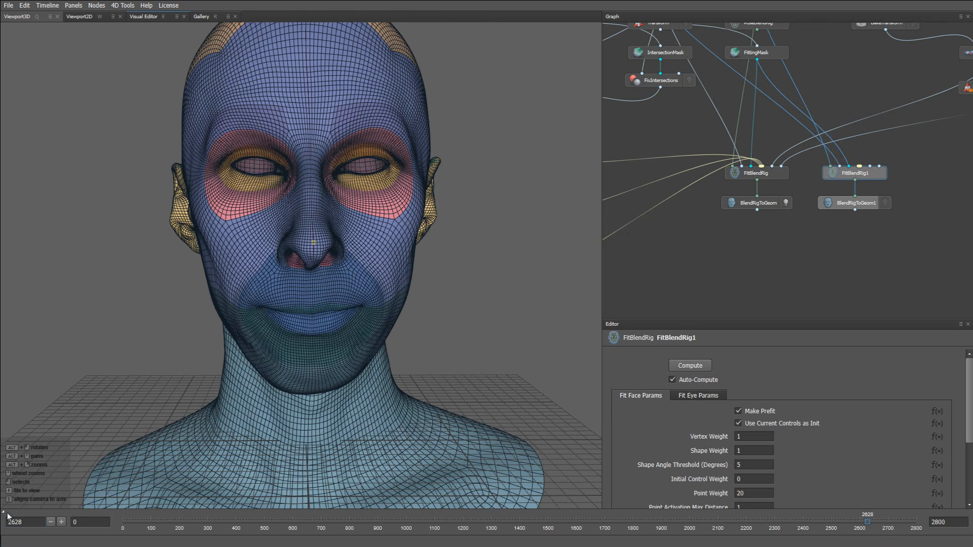
click(884, 203)
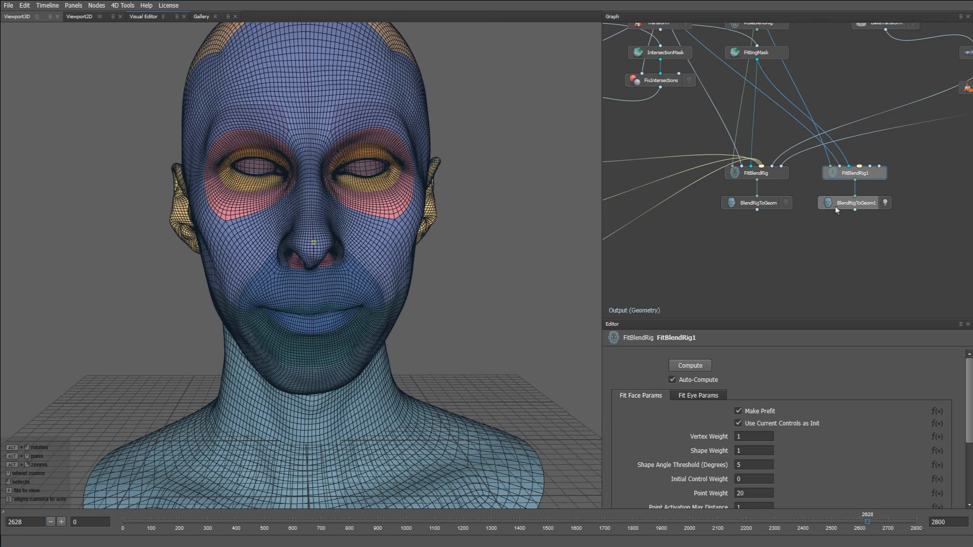
Display BlendRigToGeom together with the LoadTransform and LoadTransform1 eye nodes in the viewport
click(784, 203)
middle_drag(762, 233, 609, 300)
middle_drag(852, 182, 752, 186)
click(765, 160)
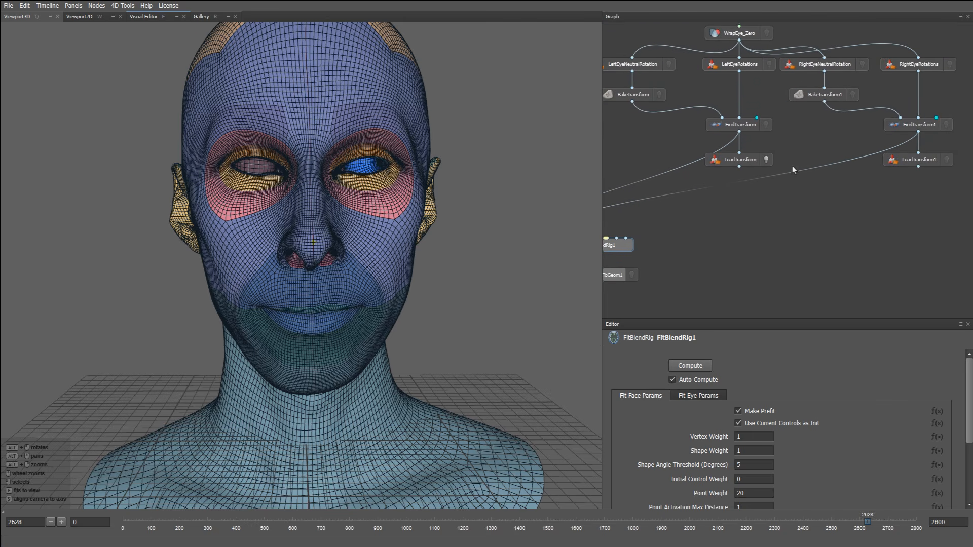
click(945, 159)
Delete the FitBlendRig1 and BlendRigToGeom1 nodes from the graph
middle_drag(747, 271, 938, 233)
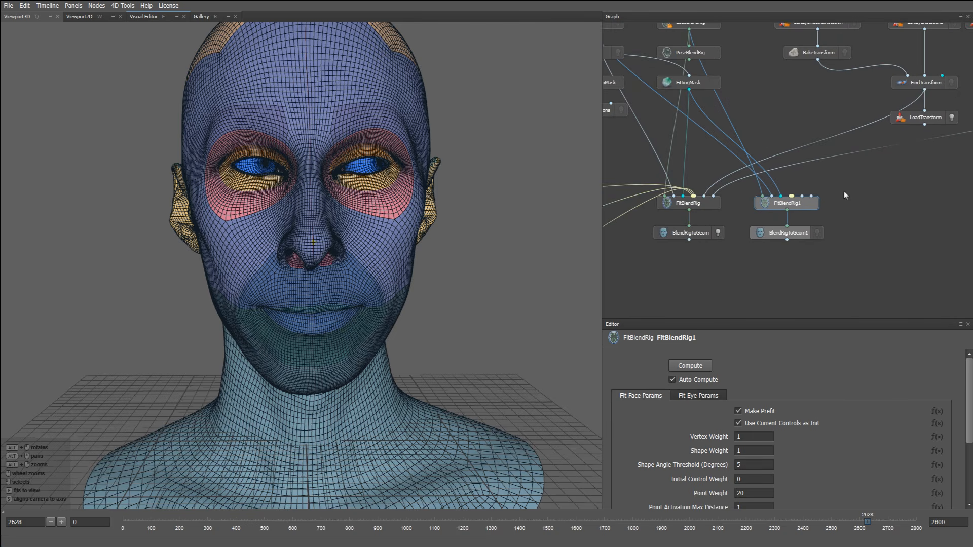
drag(844, 191, 788, 248)
key(Delete)
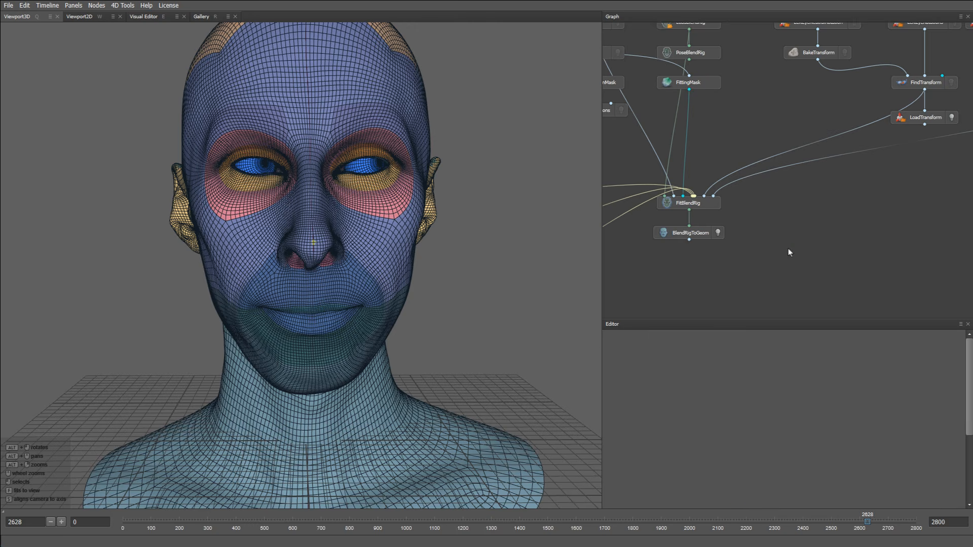
Group the JawOpen node with the lip and eyelid spline, contour and point-pair nodes
middle_drag(699, 264, 936, 298)
scroll(840, 244, down, 2)
middle_drag(859, 279, 879, 235)
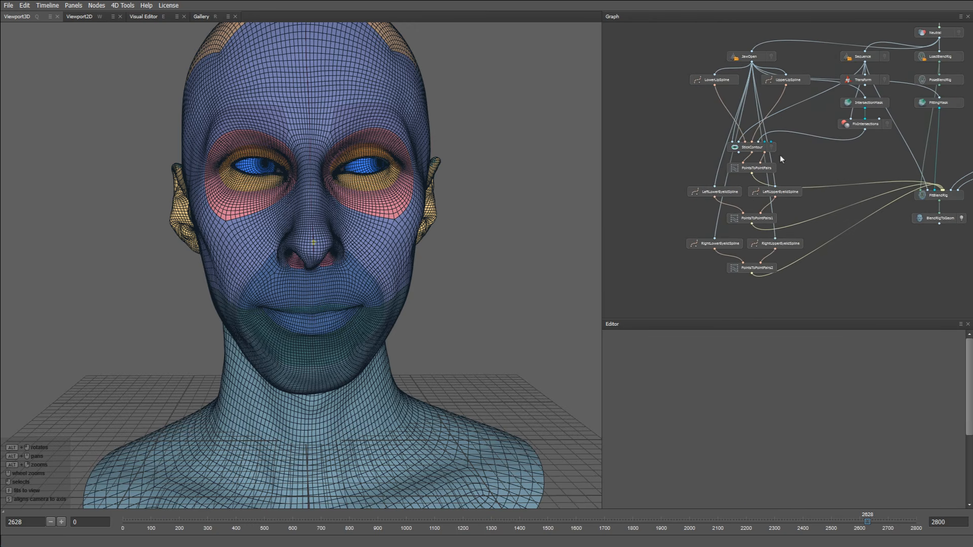
drag(673, 43, 800, 271)
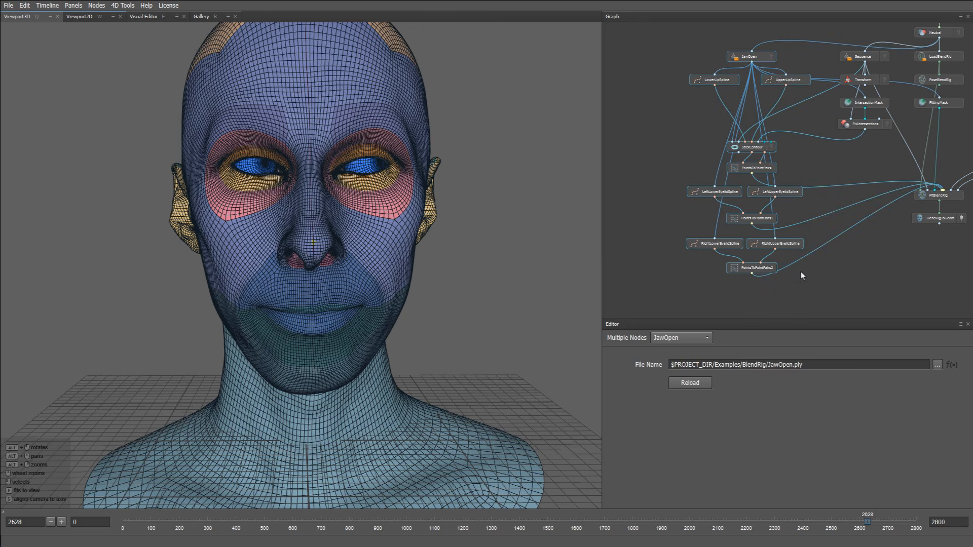
right_click(788, 248)
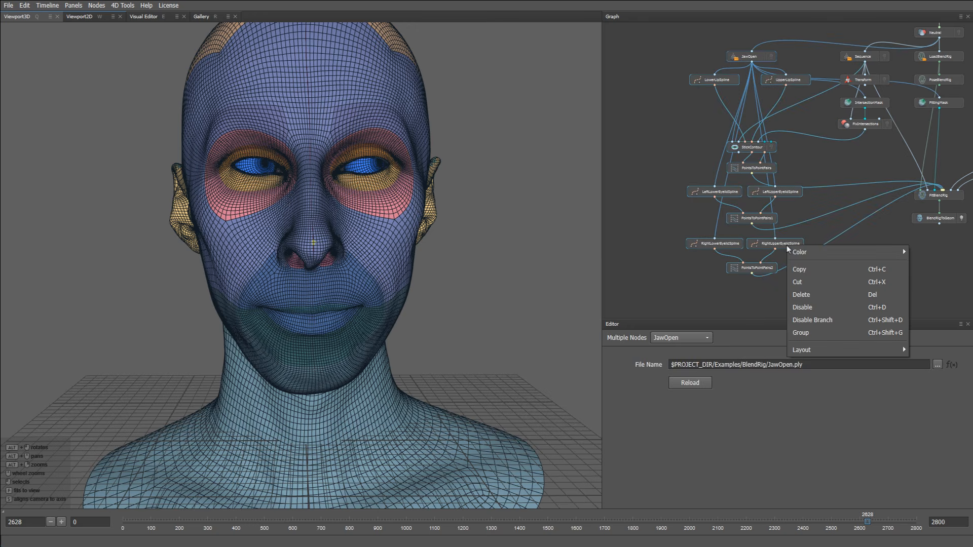
click(802, 333)
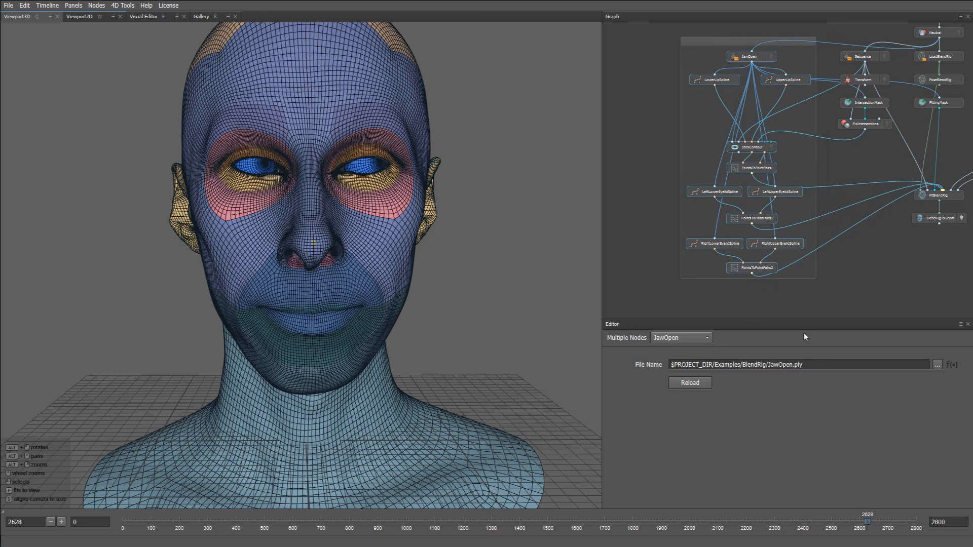
Name the new group of lip and eyelid nodes "Lips" and colour it teal
double_click(711, 41)
text(Lips)
key(Return)
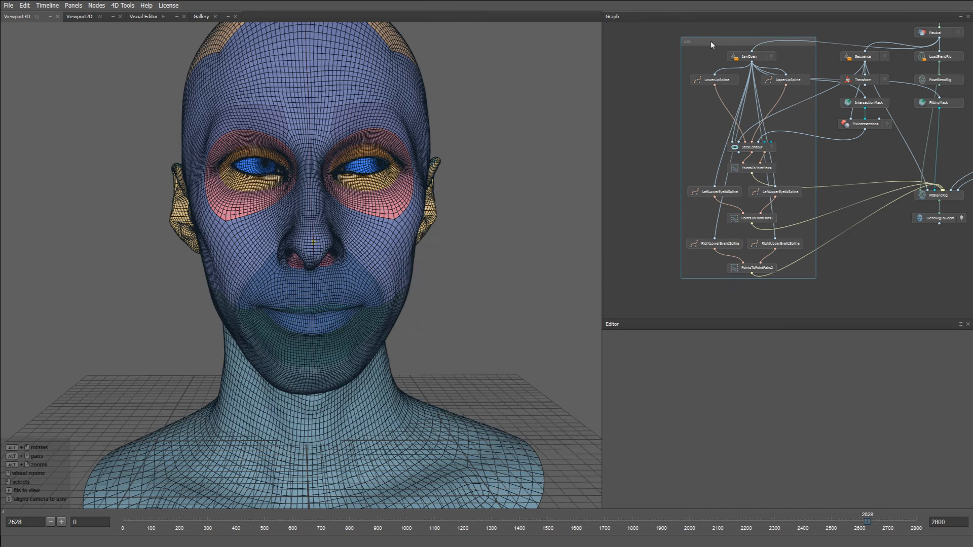
right_click(710, 41)
mouse_move(806, 65)
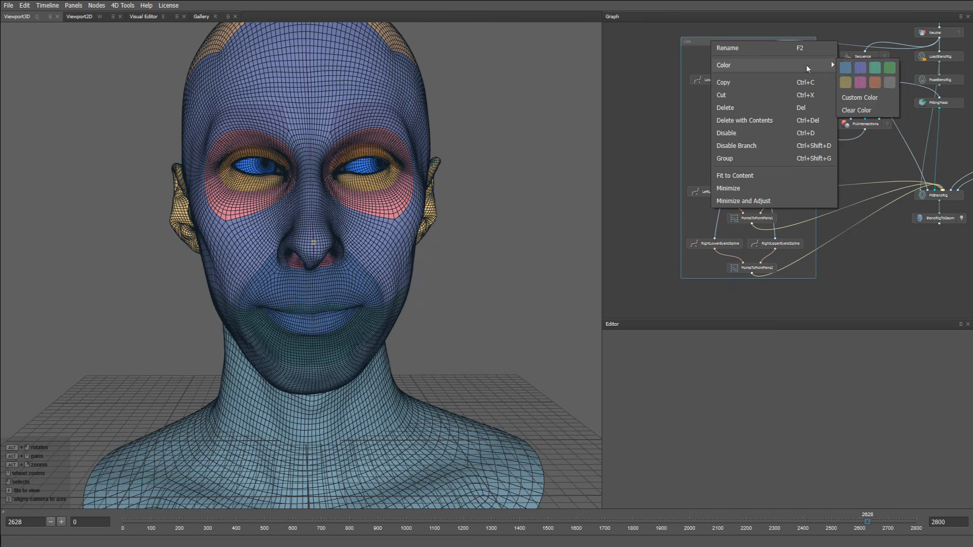
click(875, 67)
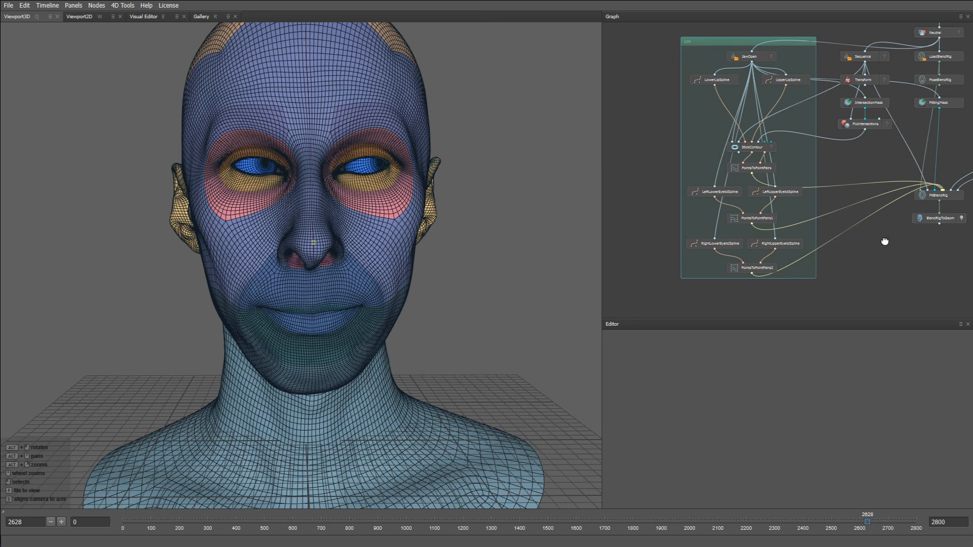
Group all eye nodes, from the eyeball texture down to LoadTransform and LoadTransform1
middle_drag(885, 241, 556, 282)
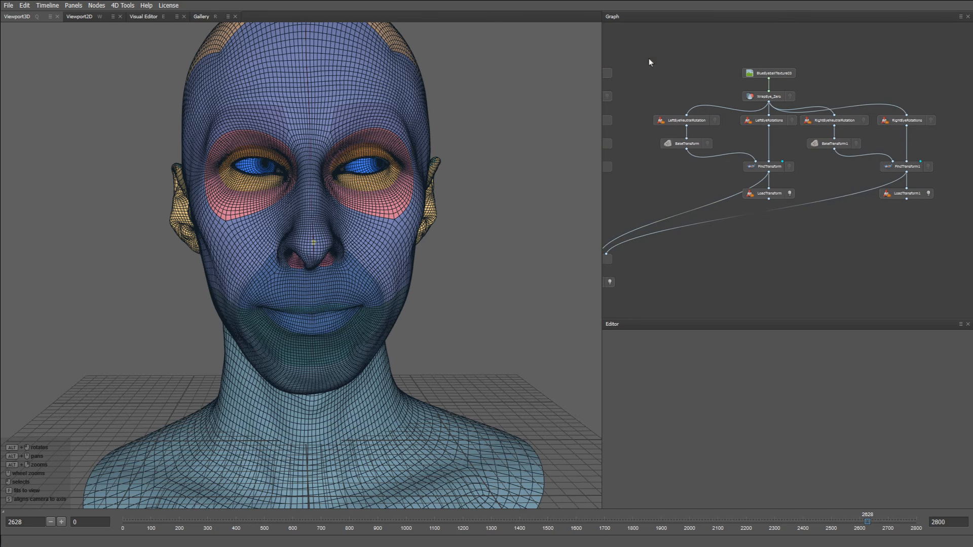
drag(649, 59, 919, 244)
right_click(889, 118)
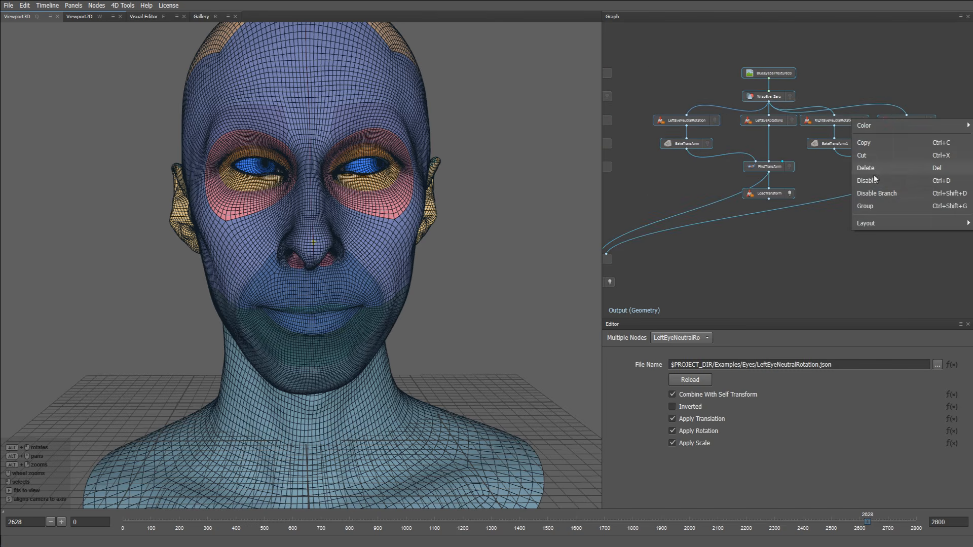
click(870, 206)
Name the group of eye nodes "Eyes" and colour it blue
double_click(707, 60)
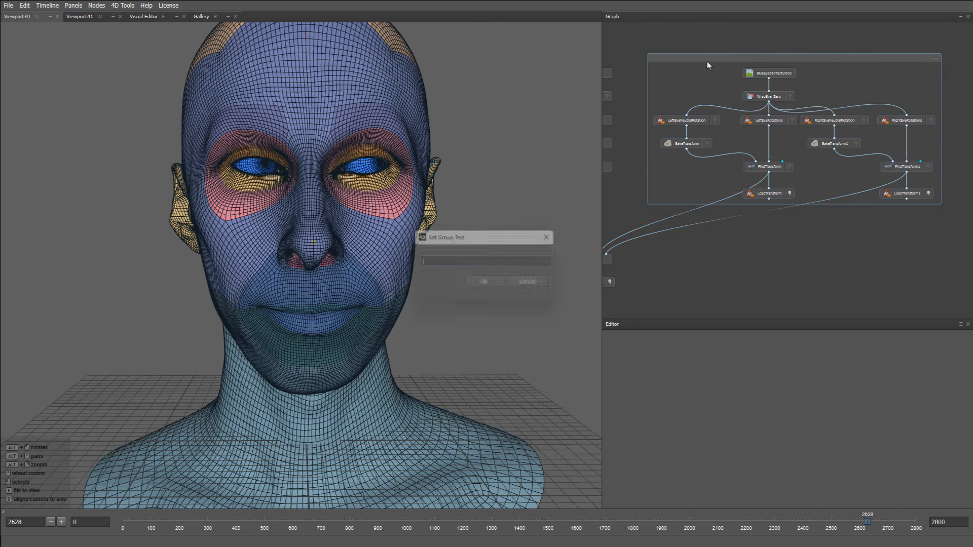
text(Eyes)
key(Return)
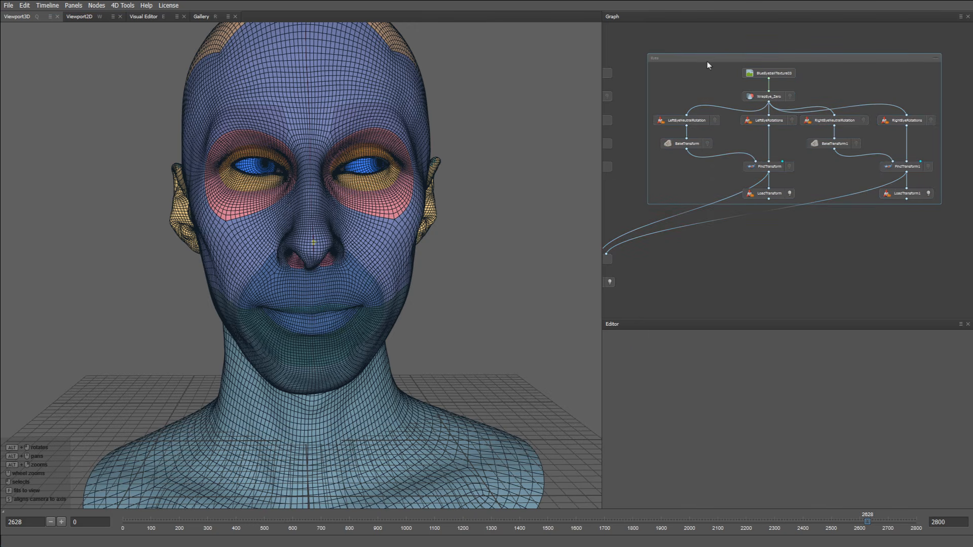
right_click(708, 62)
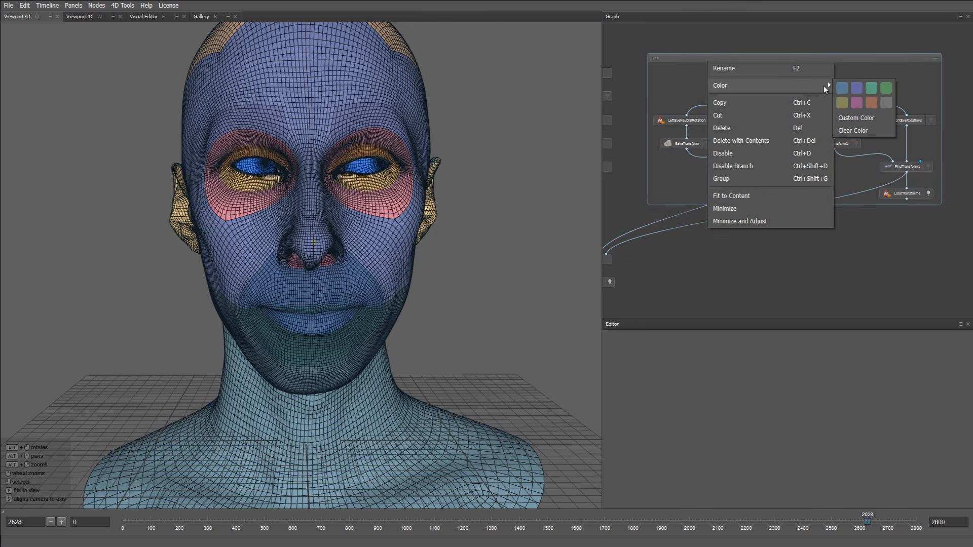
click(842, 88)
Add a SaveBlendRigControls node, move BlendRigToGeom aside, and connect the FitBlendRig output to the new node
middle_drag(674, 276, 865, 189)
scroll(788, 218, up, 1)
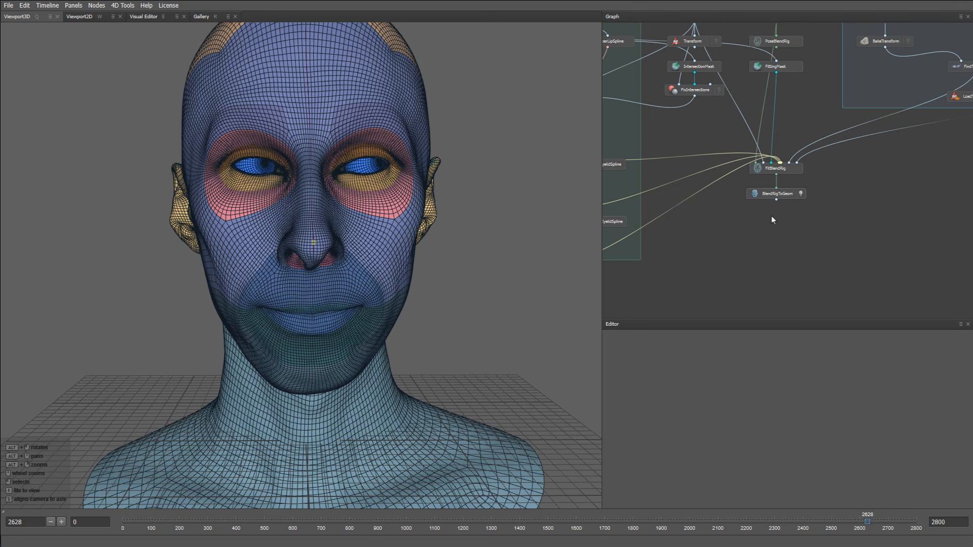
key(Tab)
text(save)
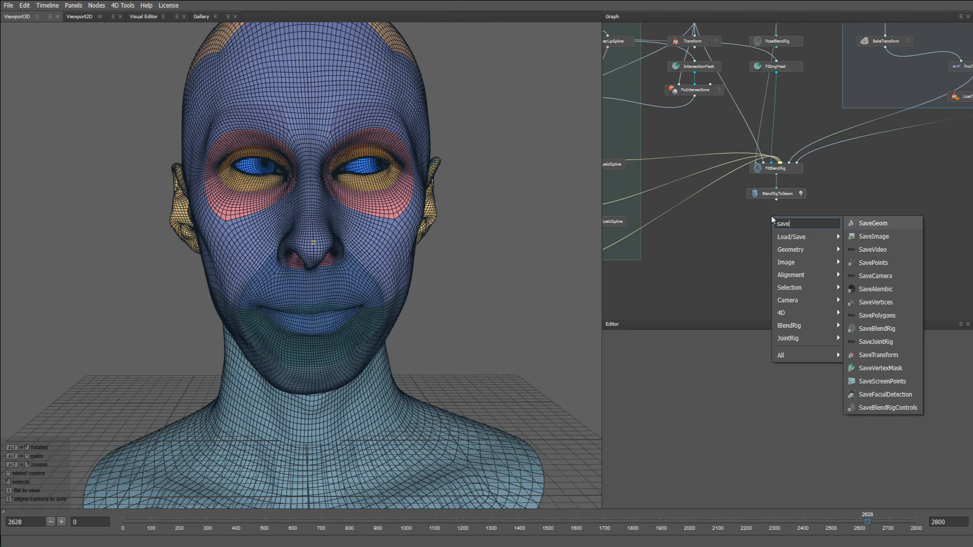
text(blen)
key(Down)
key(Return)
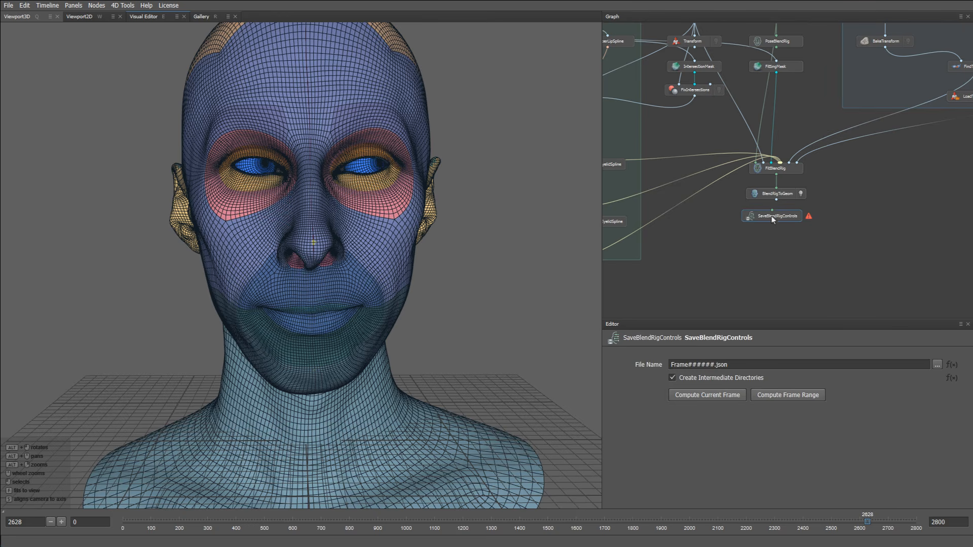
drag(788, 194, 837, 194)
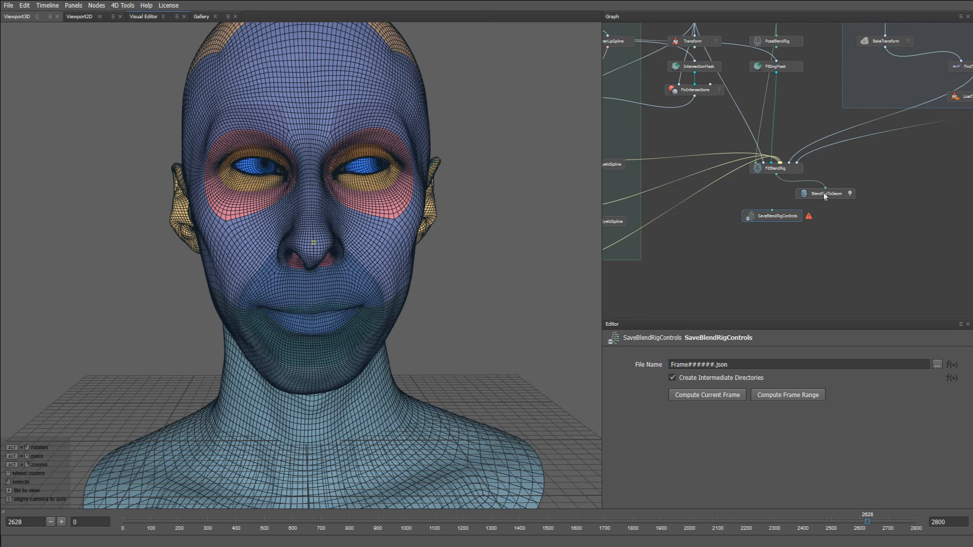
drag(776, 175, 779, 217)
Set the SaveBlendRigControls output file to Frame######.json inside a new ControlExport folder under the project's Examples folder
click(937, 364)
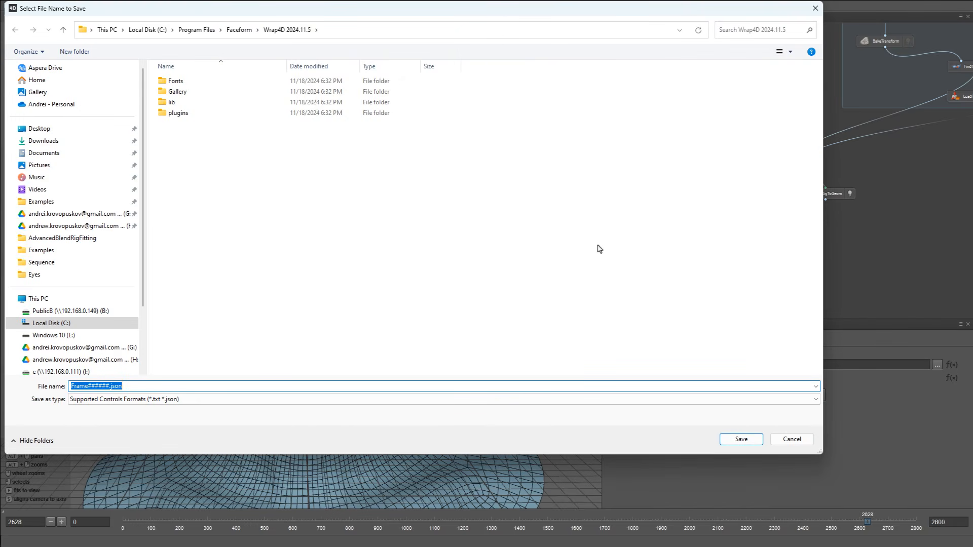
click(46, 250)
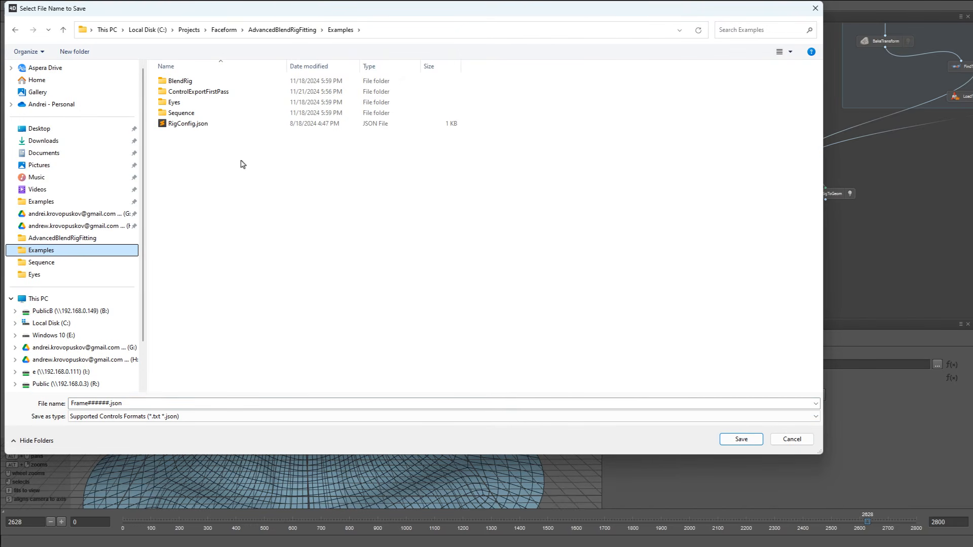
key(ctrl+shift+n)
text(C)
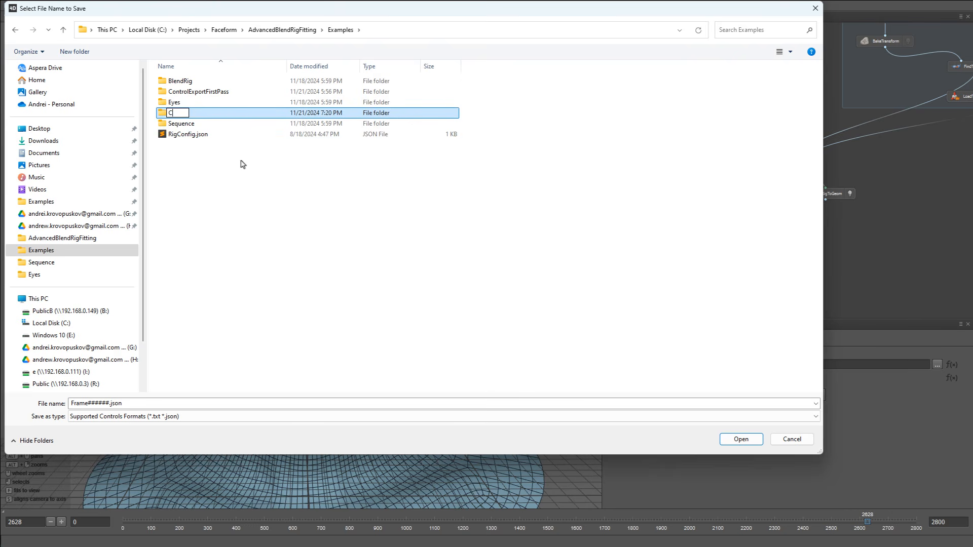
text(ontrolExport)
key(Return)
key(Return)
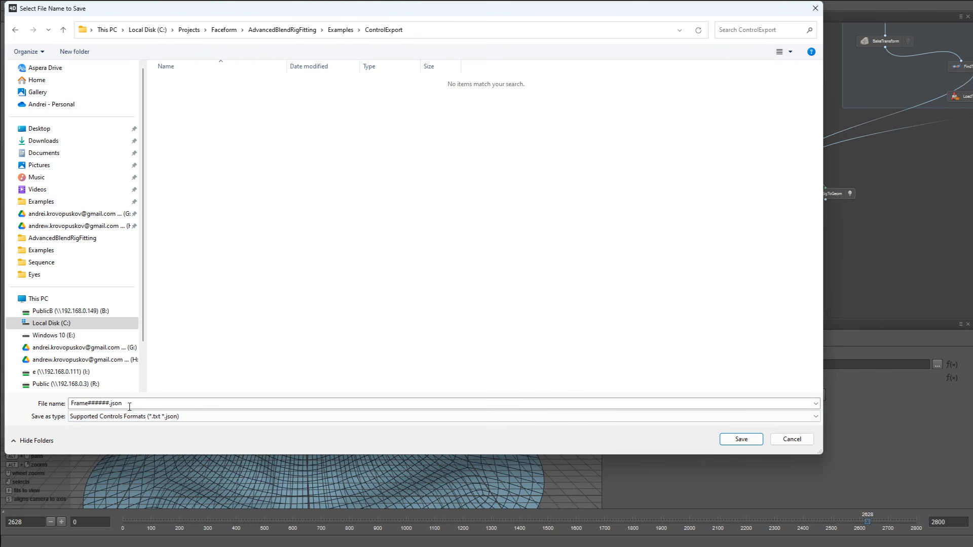
click(742, 439)
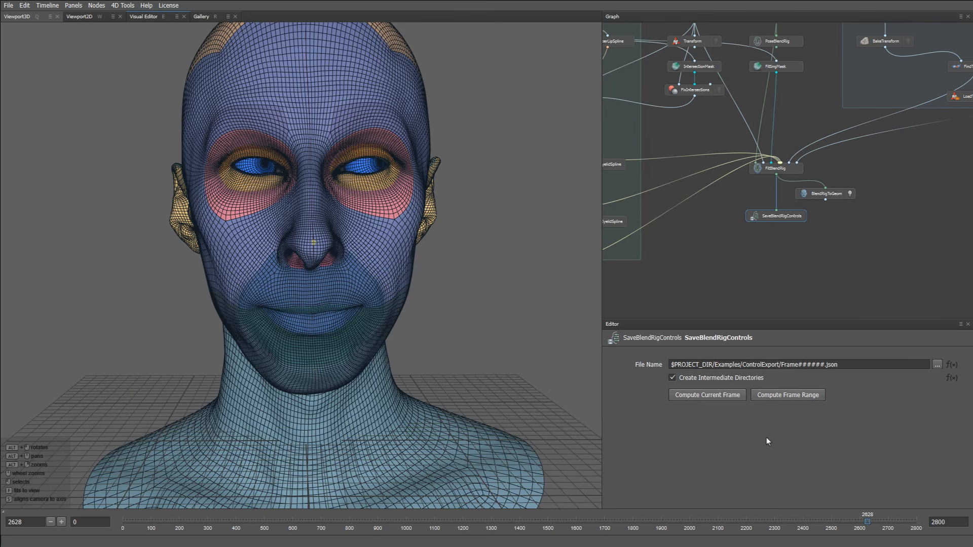
click(802, 396)
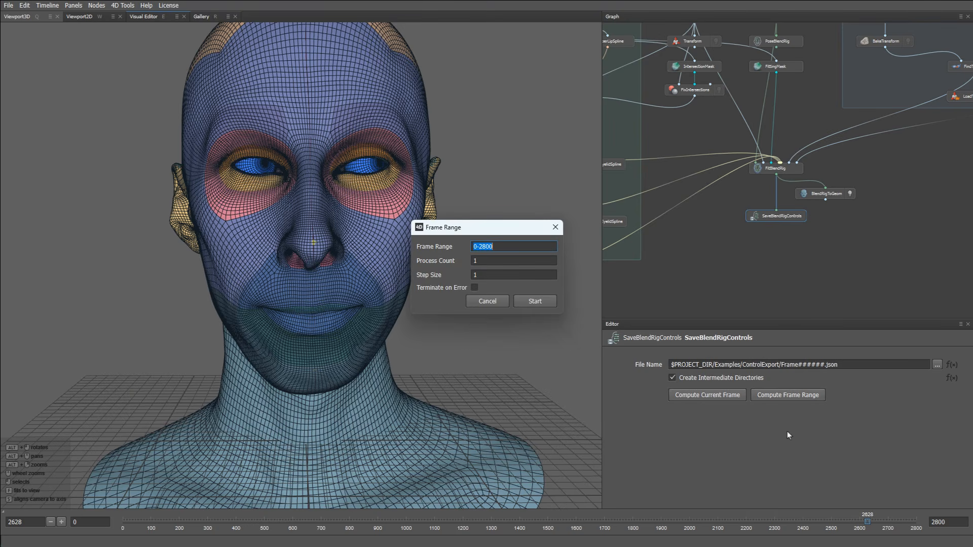
key(Tab)
click(555, 228)
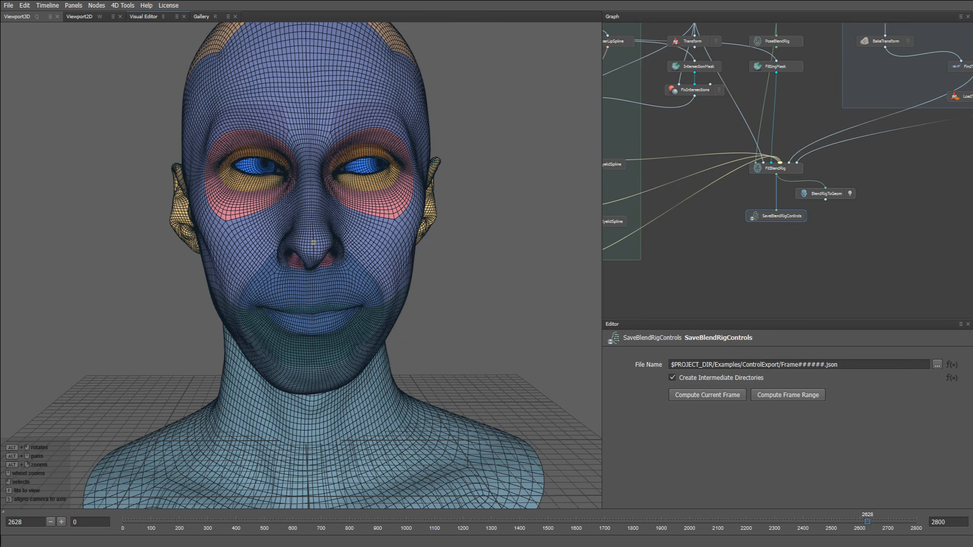
Switch to File Explorer and play ControlExportFirstPassPreview.mp4 from the AdvancedBlendRigFitting folder
key(alt+Tab)
click(559, 130)
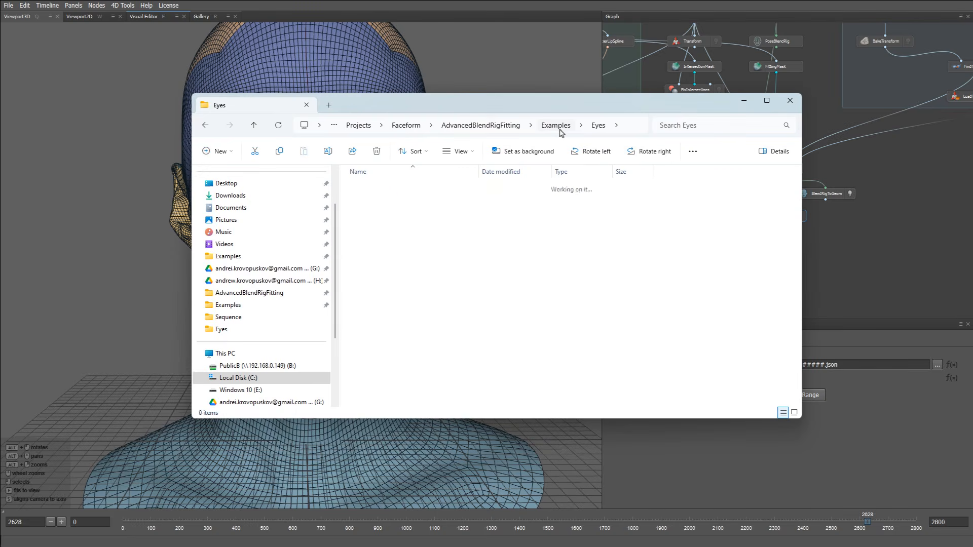
click(517, 126)
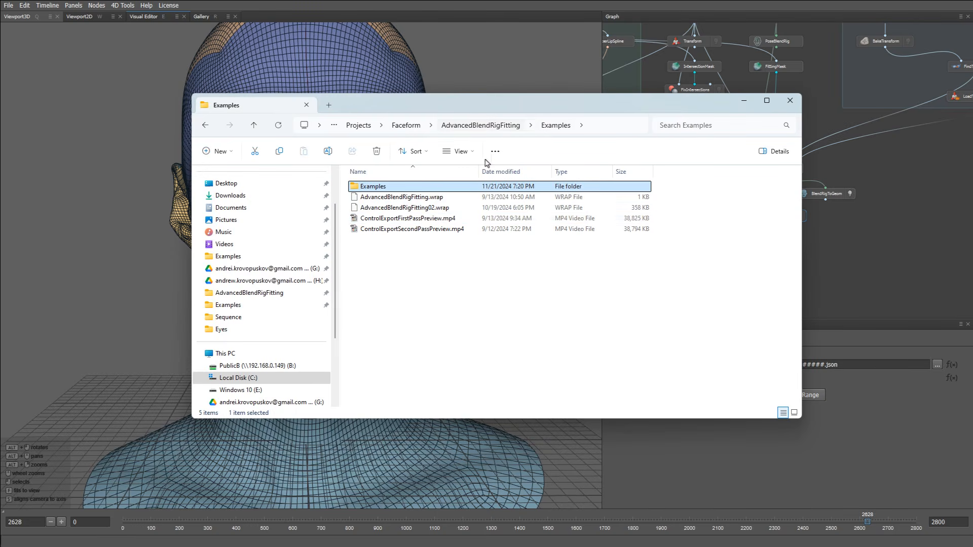
click(423, 219)
double_click(422, 223)
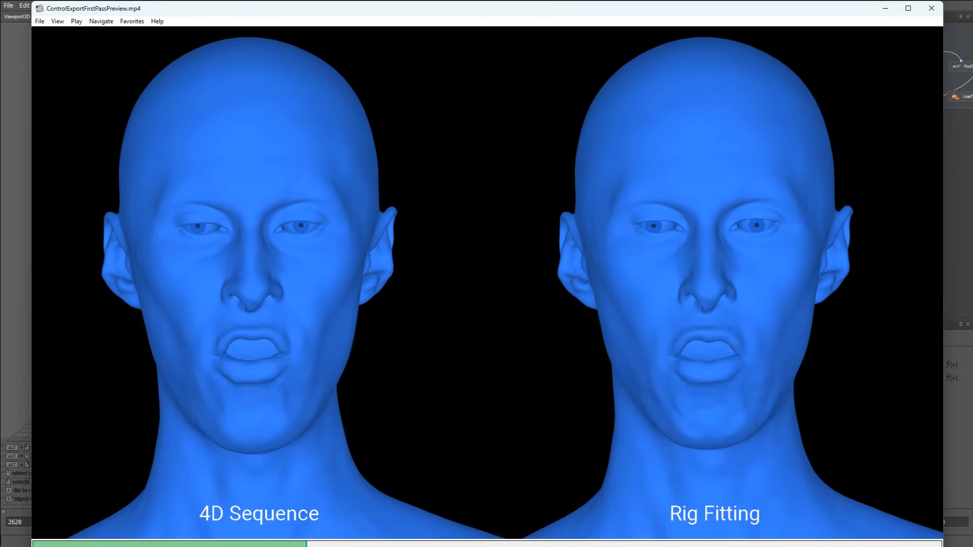
Compare the 4D sequence with the rig fitting at frames 760 and 710 of the preview video, and minimize the player
key(ctrl+g)
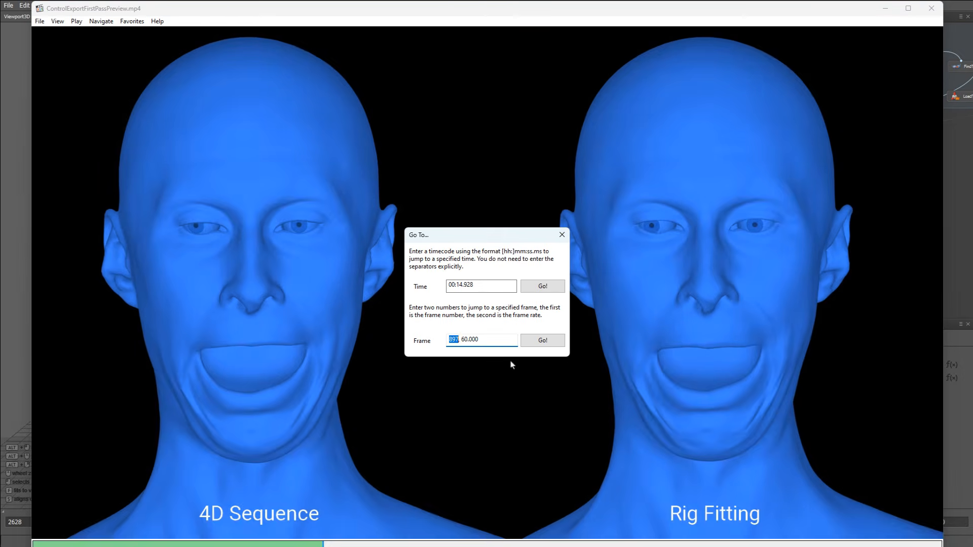
text(760)
key(Return)
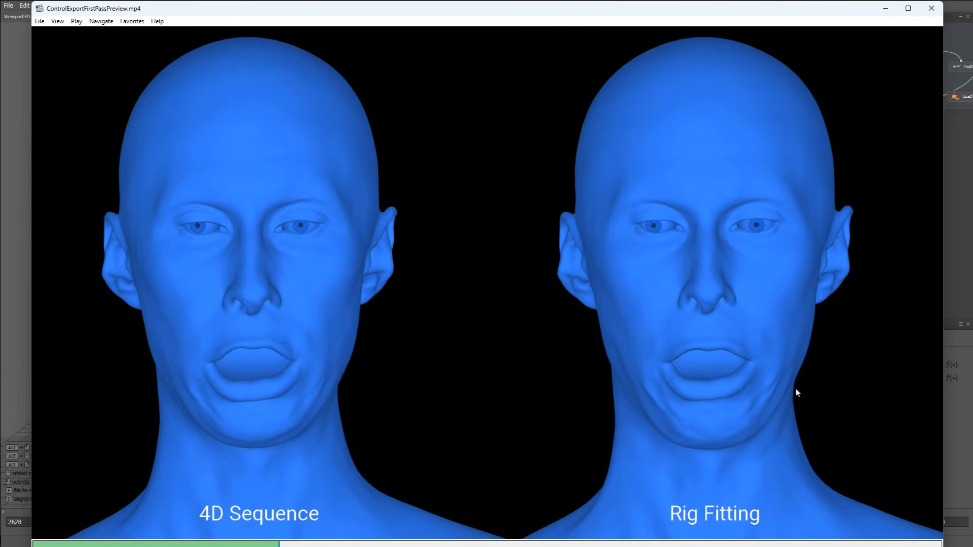
key(ctrl+g)
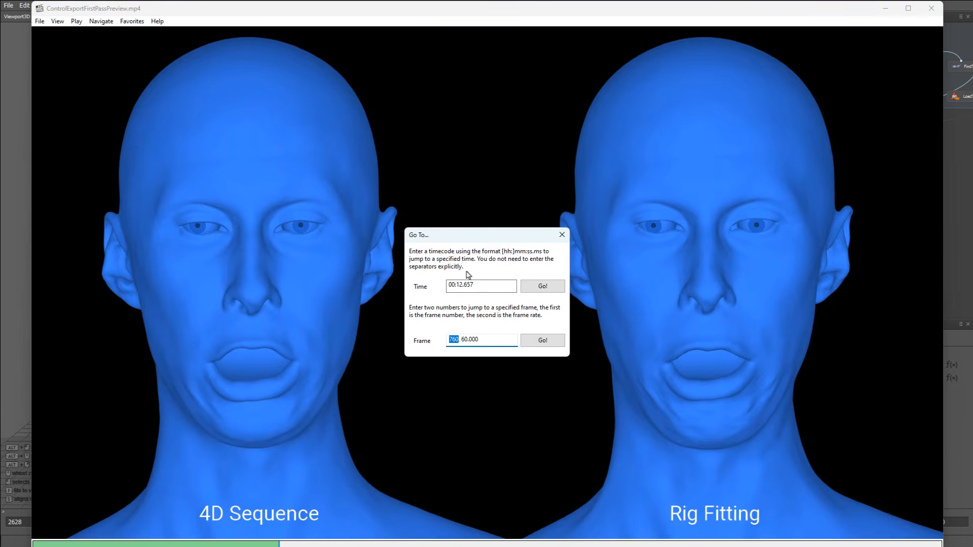
text(710)
key(Return)
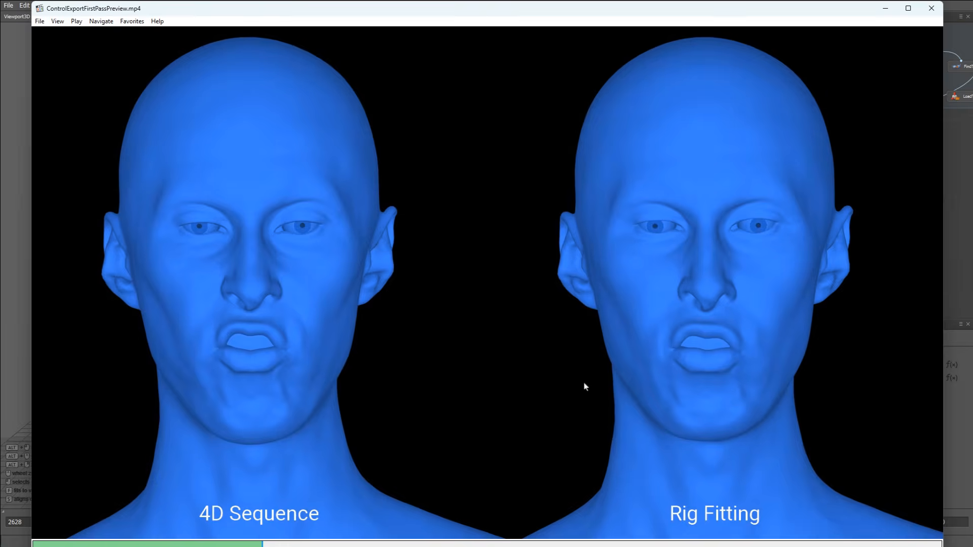
key(space)
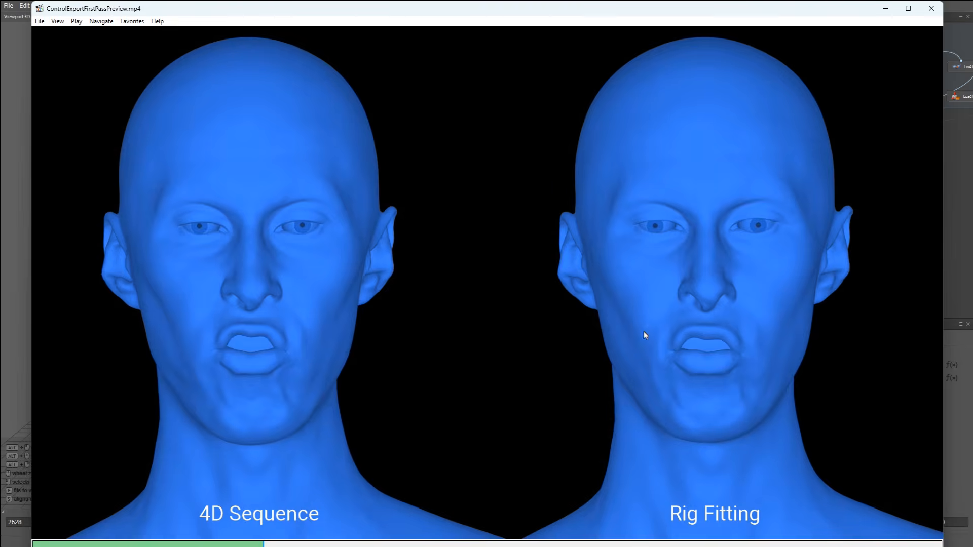
click(888, 9)
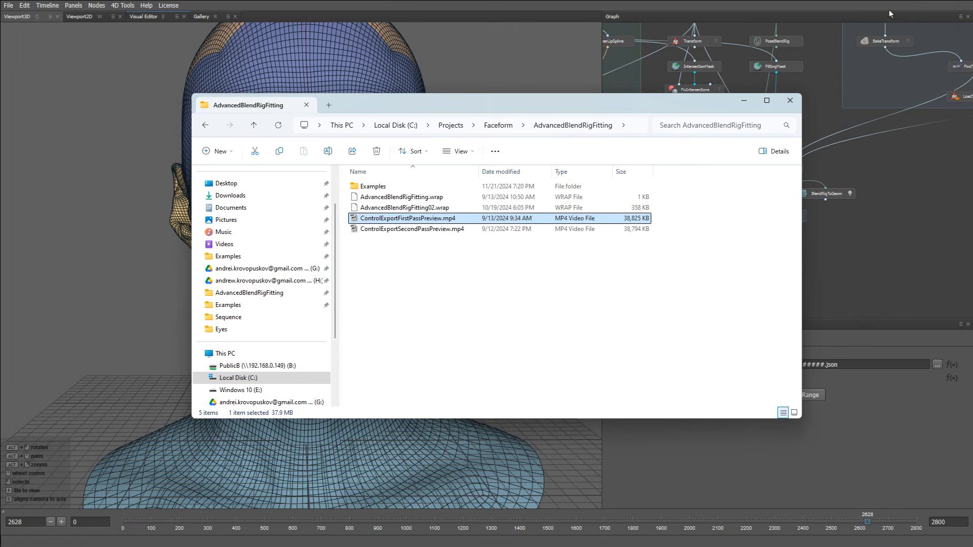
Minimize the File Explorer window and save the project as a new file named AdvancedBlendRigFittingSecondPass.wrap
click(744, 100)
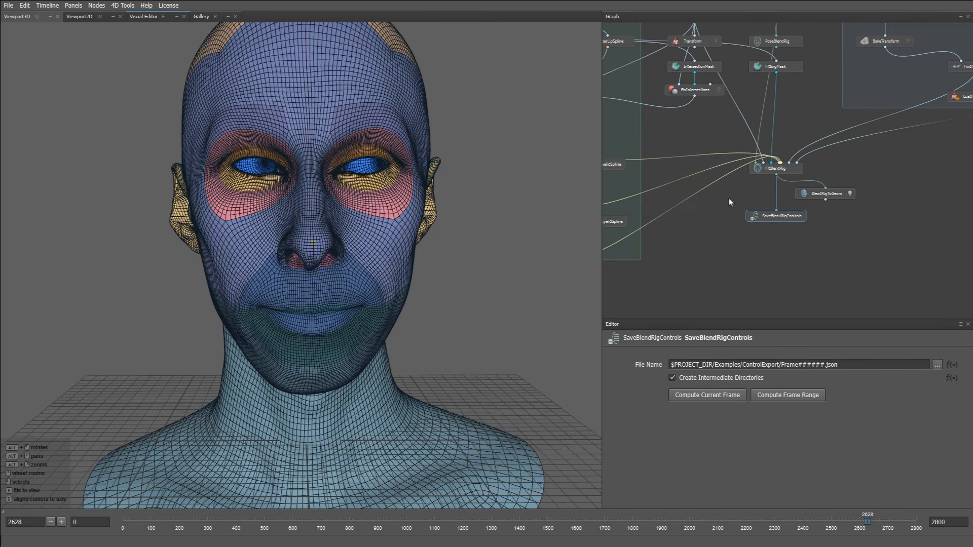
middle_drag(728, 199, 731, 244)
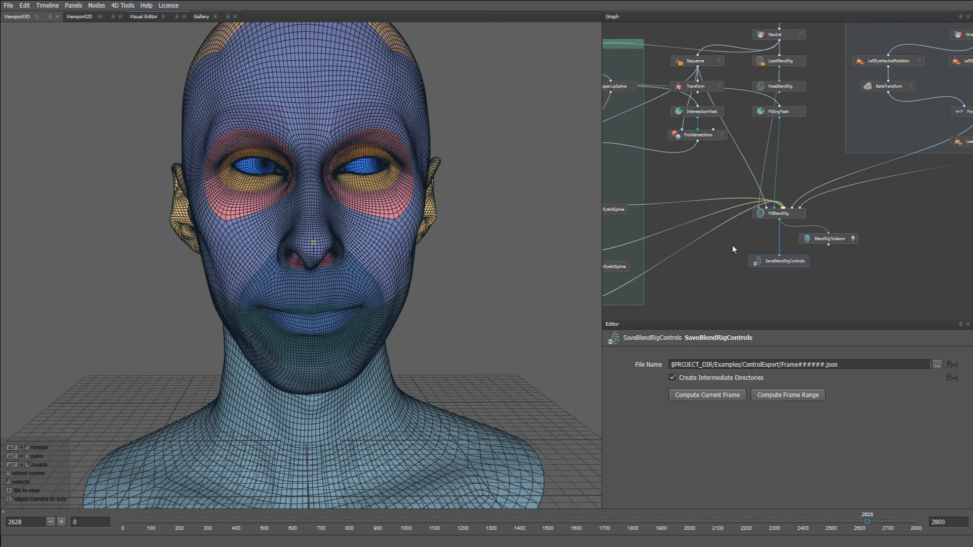
click(8, 6)
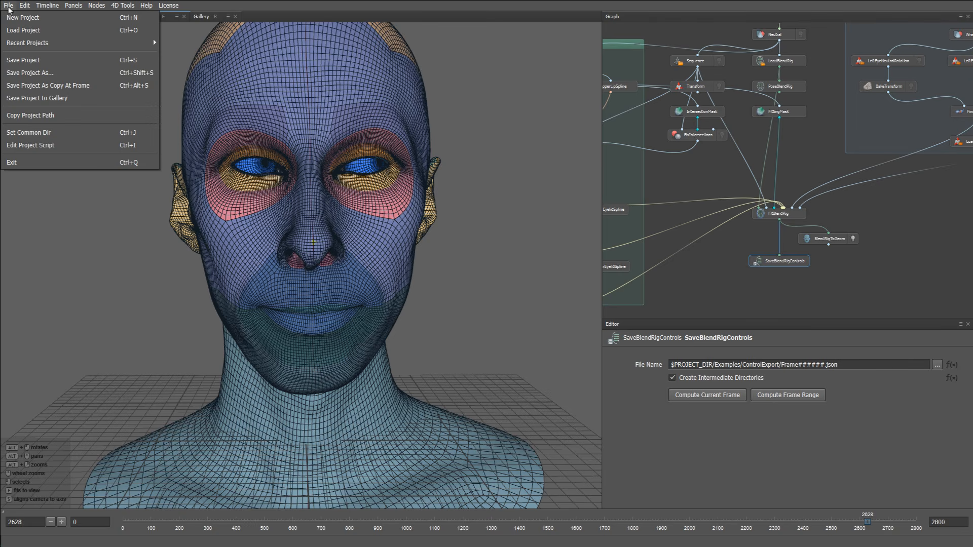
click(46, 73)
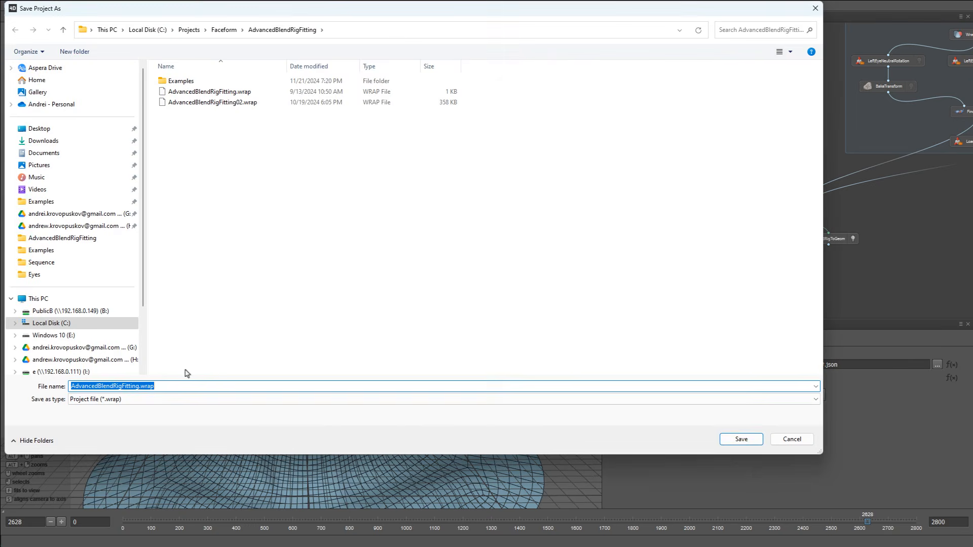
click(140, 386)
text(S)
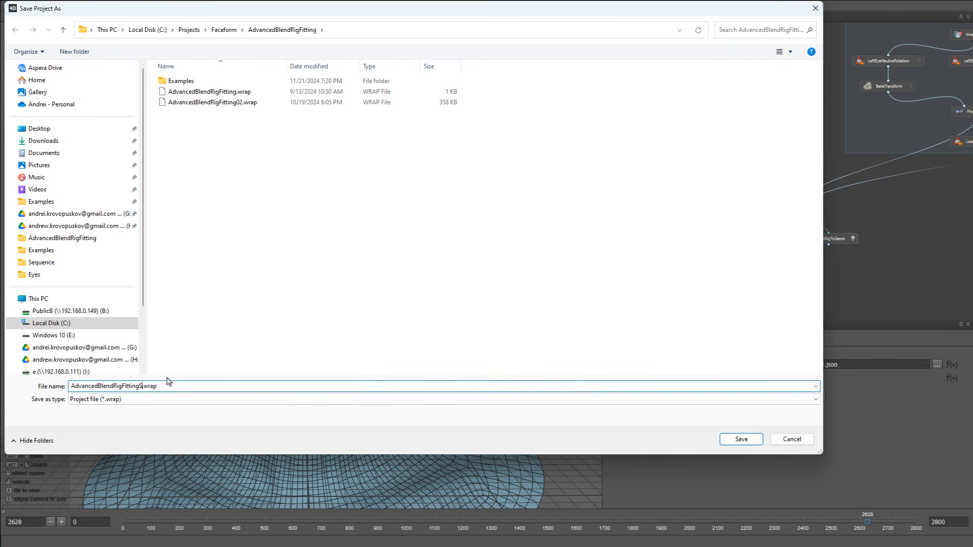
text(econdPass)
key(Return)
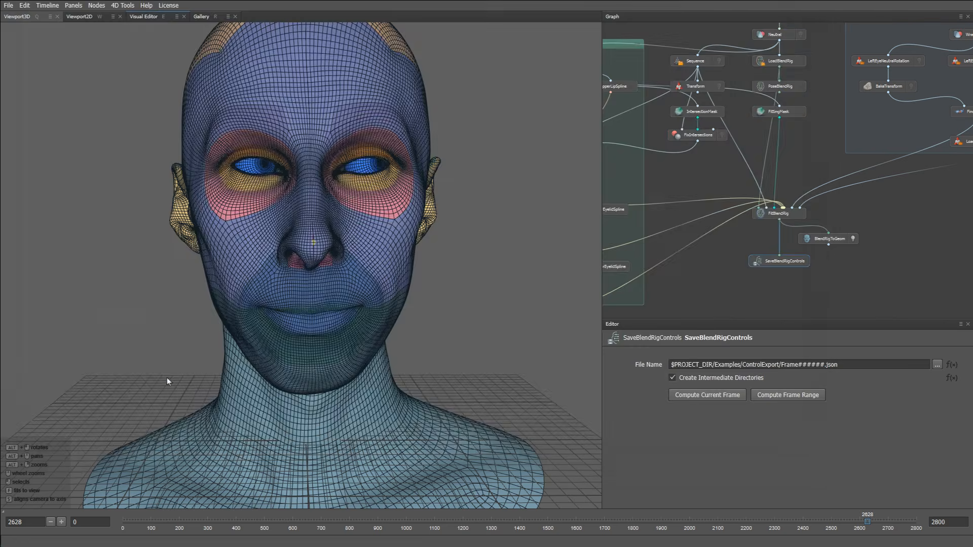
Add a SmoothBlendRigControls node to the graph just below the FittingMask node
middle_drag(780, 139, 780, 162)
key(Tab)
text(smoothbl)
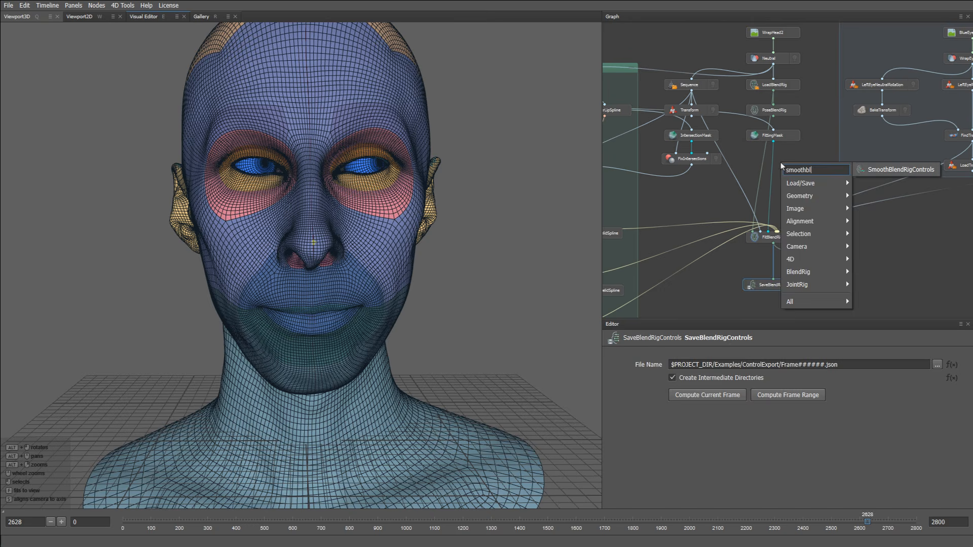
key(Return)
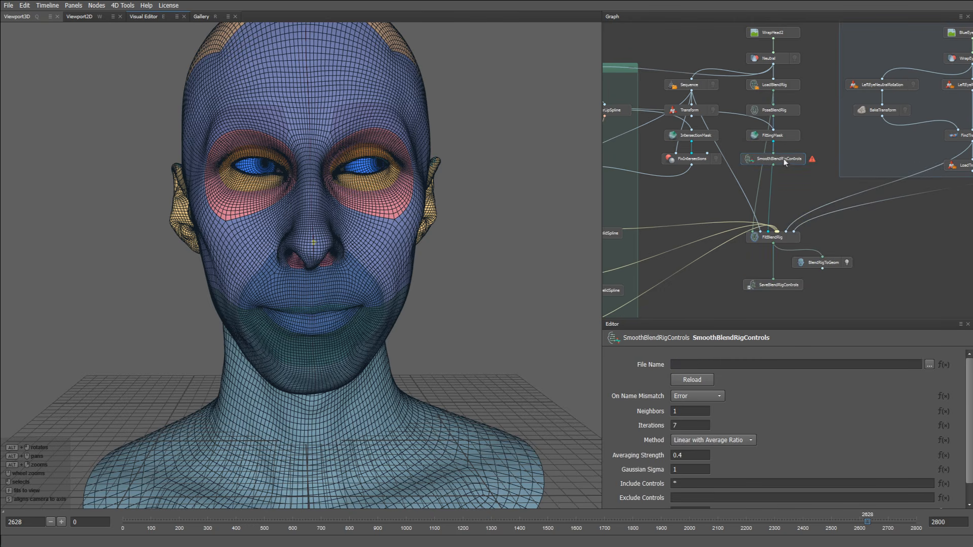
Load the ControlExportFirstPass JSON files into SmoothBlendRigControls as a file sequence and set Neighbors to 2
click(928, 365)
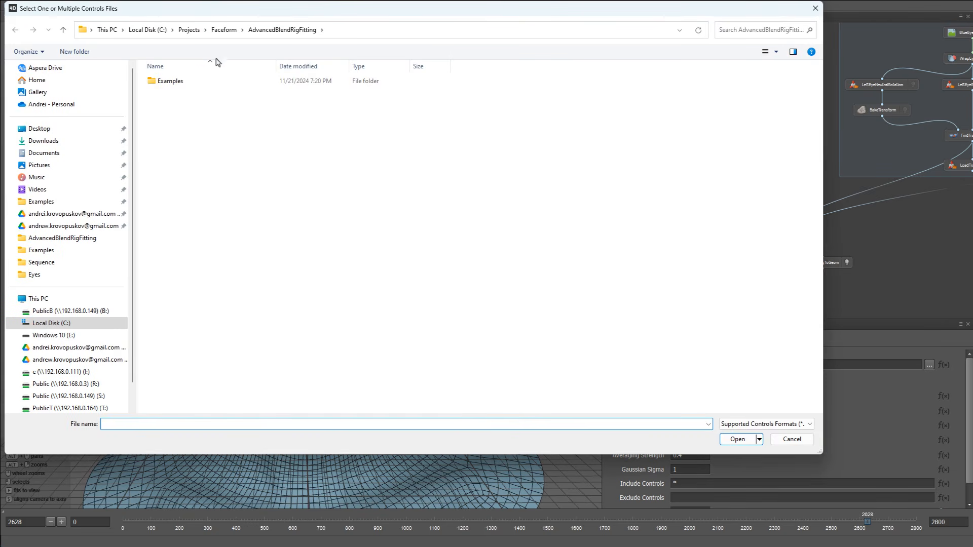
double_click(187, 82)
double_click(199, 104)
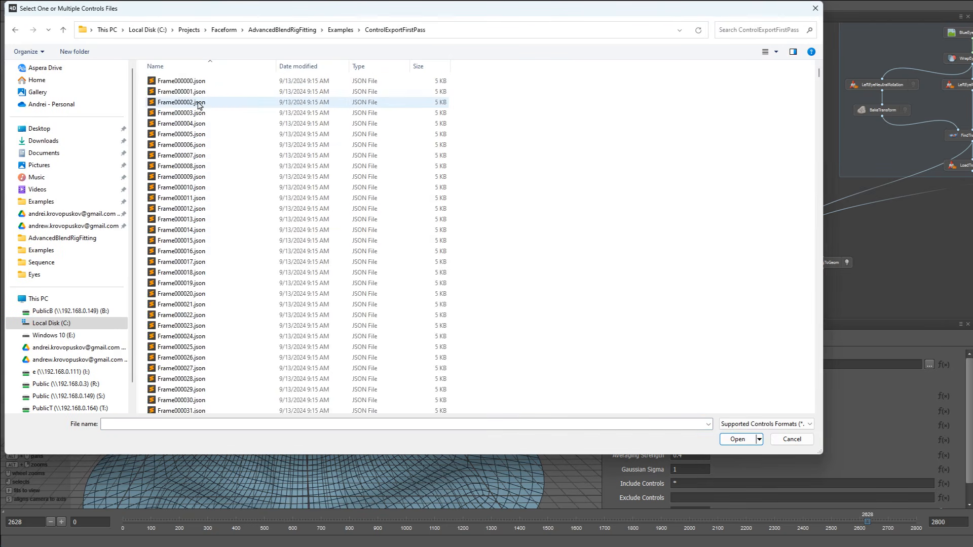
double_click(199, 81)
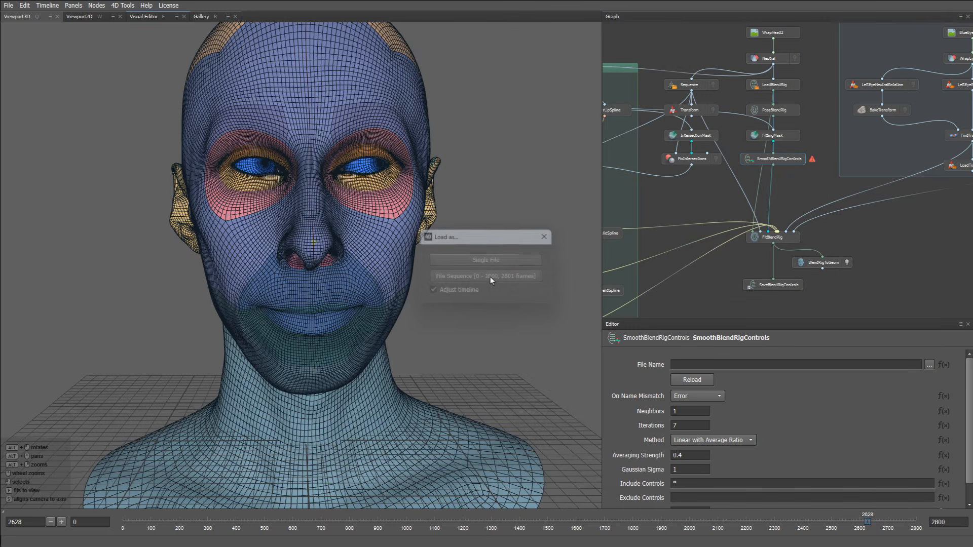
click(489, 276)
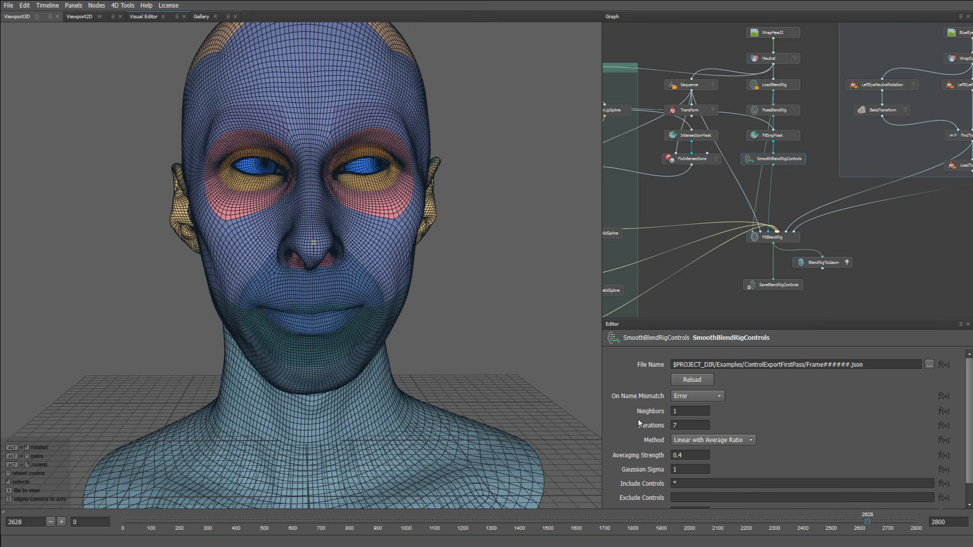
double_click(676, 412)
text(2)
key(Return)
Connect the SmoothBlendRigControls output to the first input of FitBlendRig and move FittingMask slightly aside
scroll(723, 254, up, 3)
middle_drag(723, 282, 739, 272)
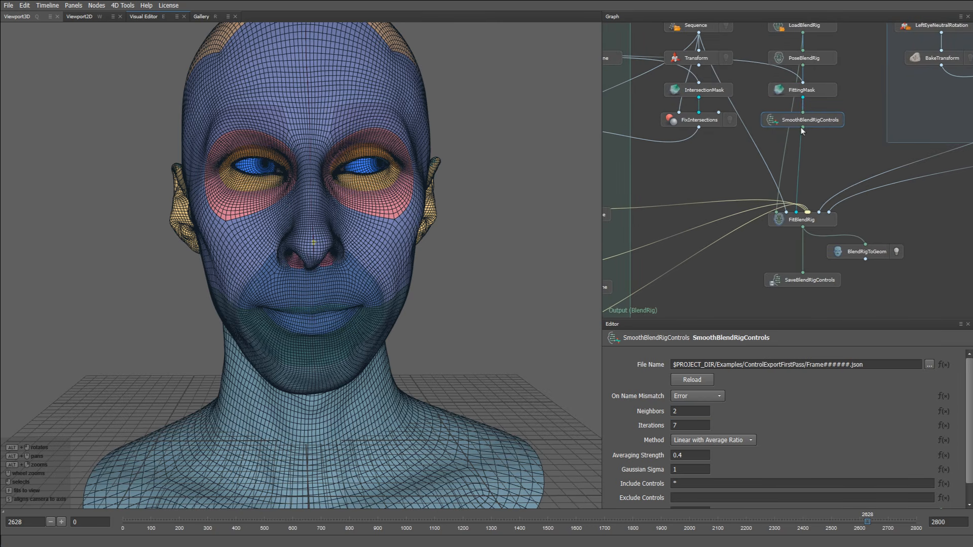
drag(802, 127, 775, 212)
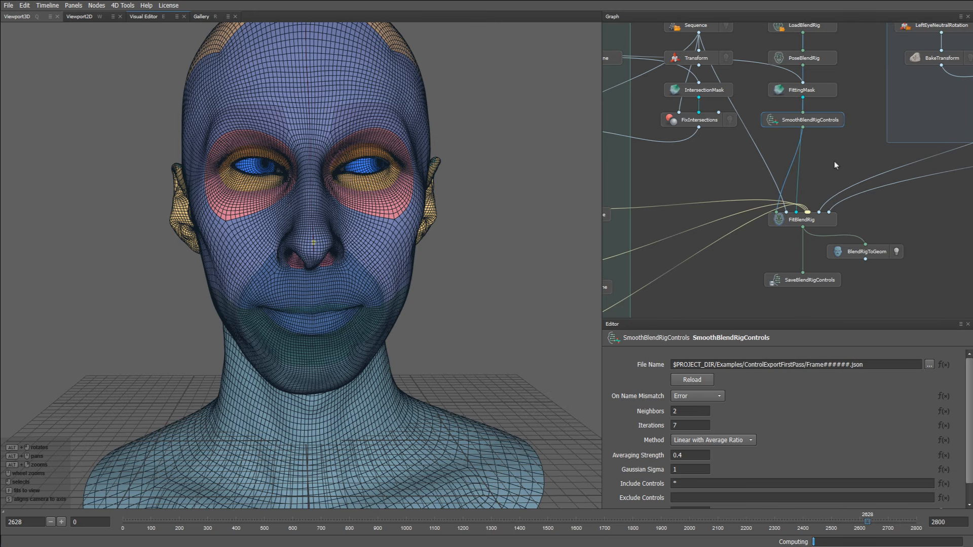
drag(821, 93, 838, 93)
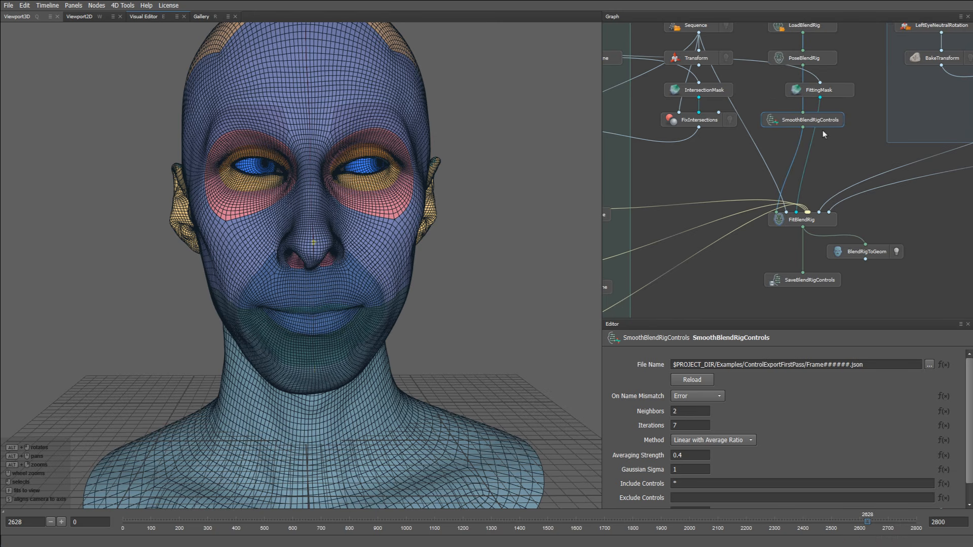
Disable Make Prefit and set Initial Control Weight to 30 in FitBlendRig's face parameters, and check the fit at frame 1679
middle_drag(821, 168, 828, 144)
click(809, 196)
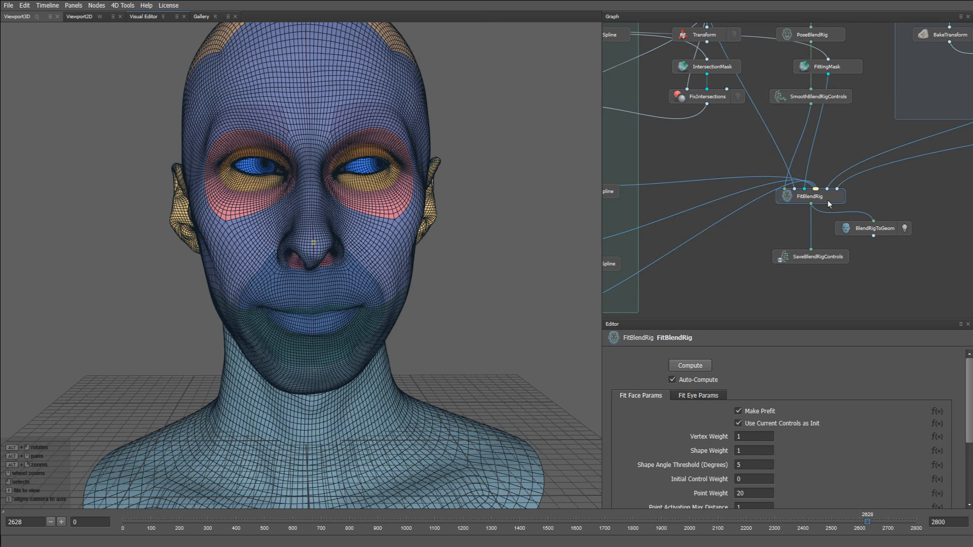
click(737, 412)
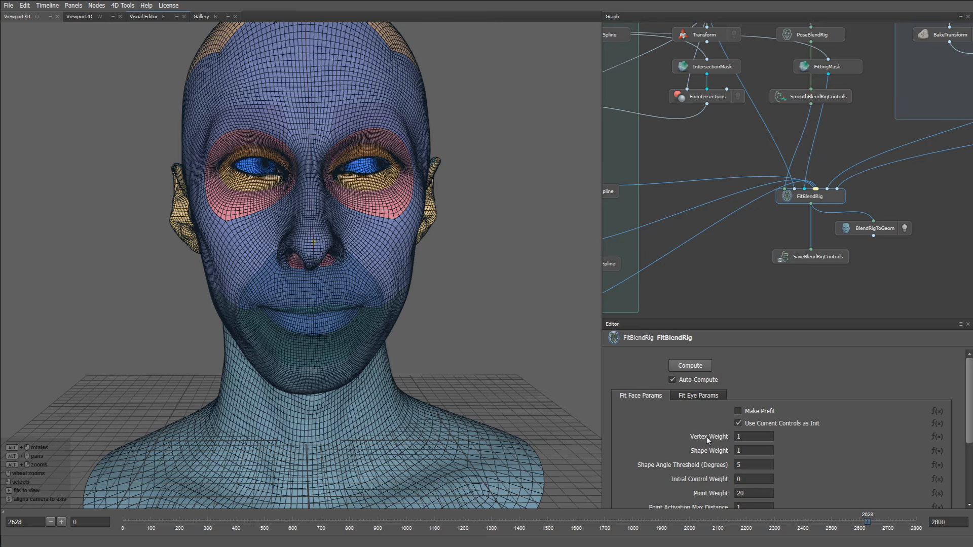
scroll(706, 437, down, 2)
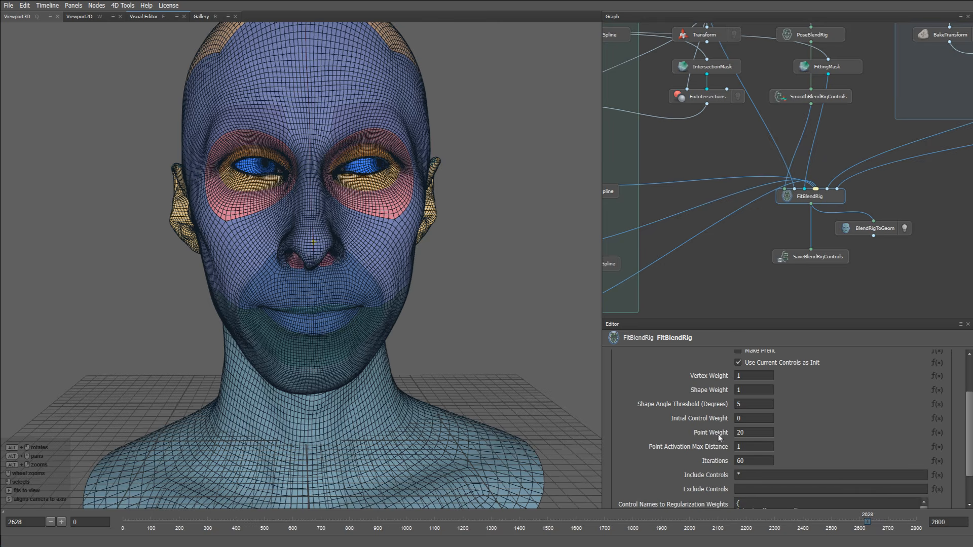
click(746, 418)
text(30)
key(Return)
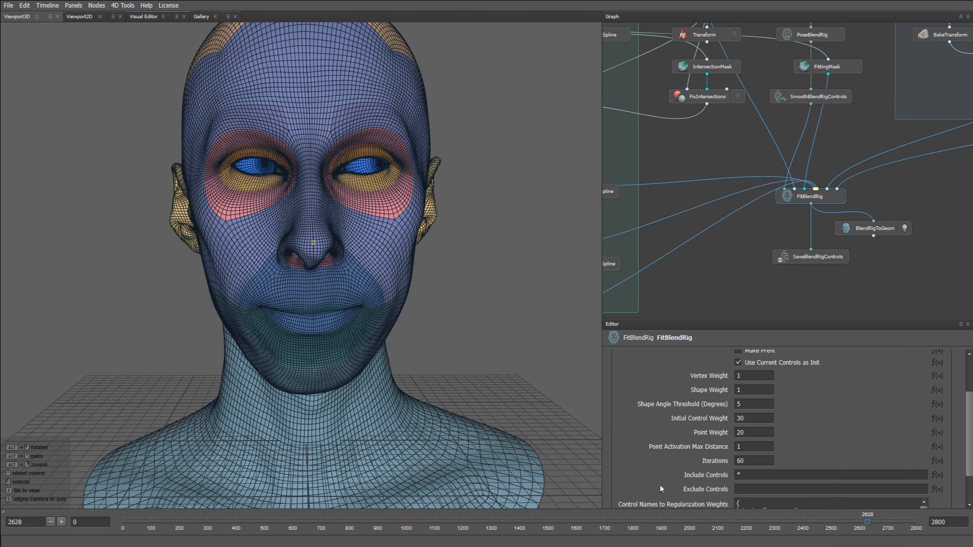
click(598, 520)
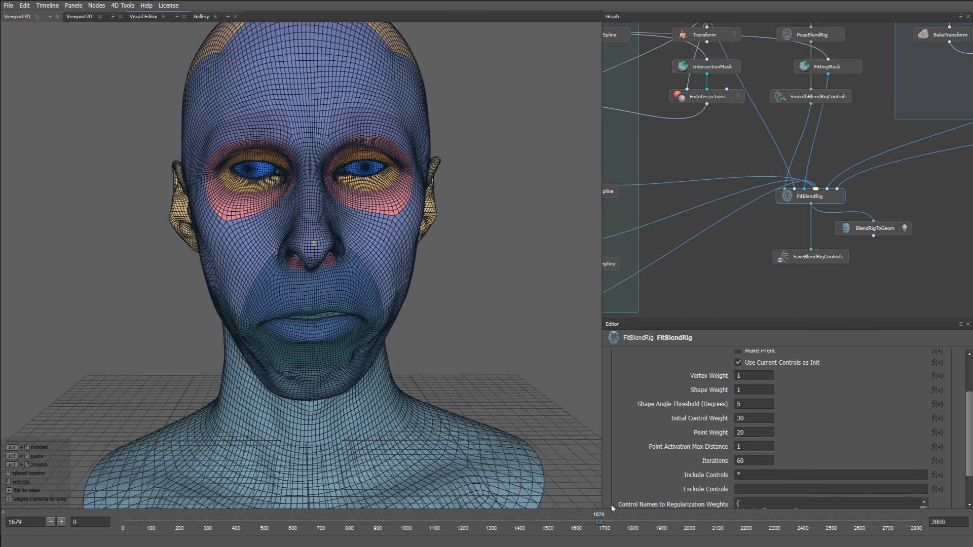
Set the SaveBlendRigControls output to Frame######.json in a new ControlExportSecondPass folder under Examples, and check the frame range computation settings without starting it
click(817, 257)
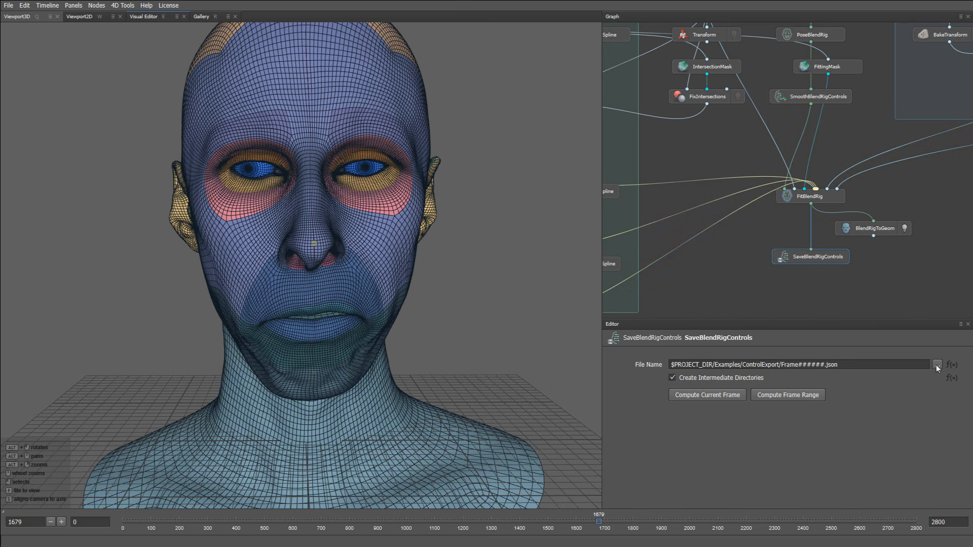
click(936, 364)
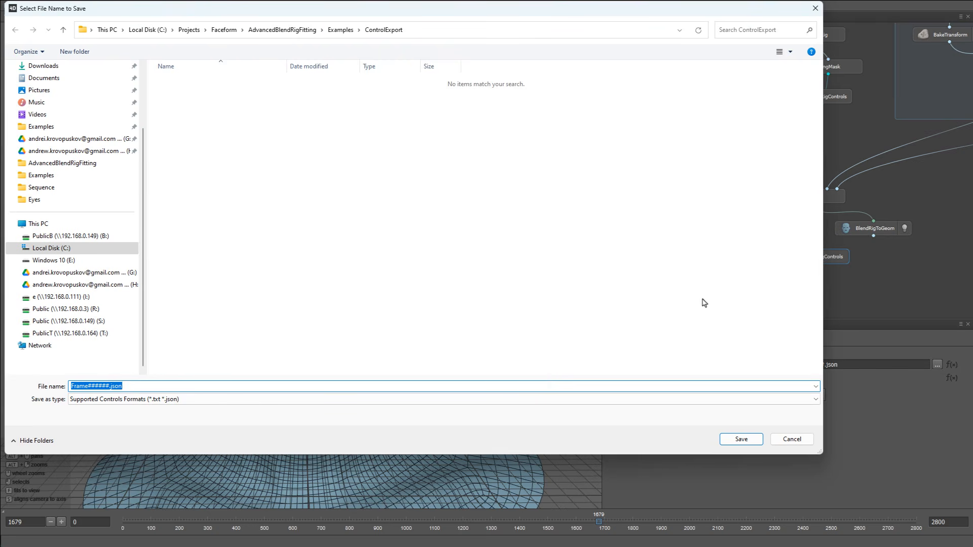
click(340, 30)
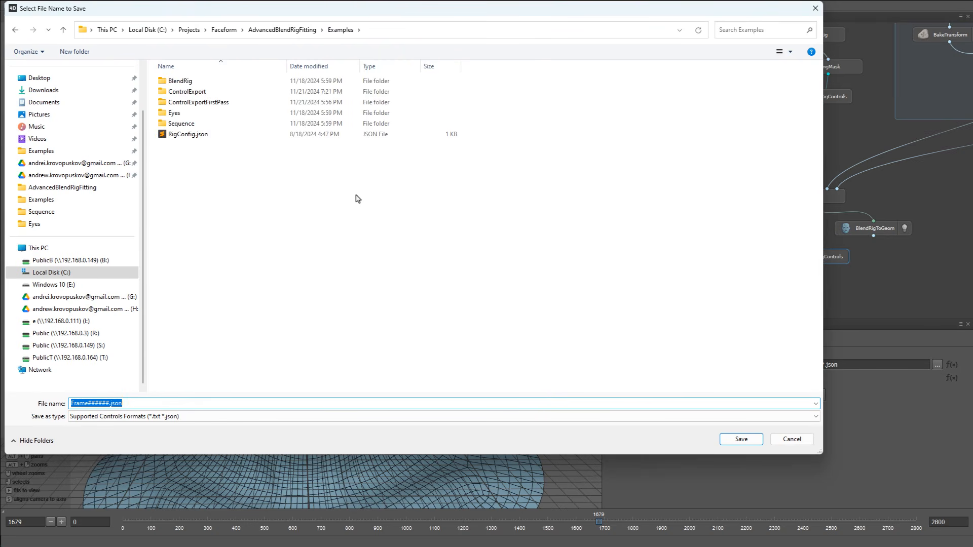
key(ctrl+shift+n)
text(Cont)
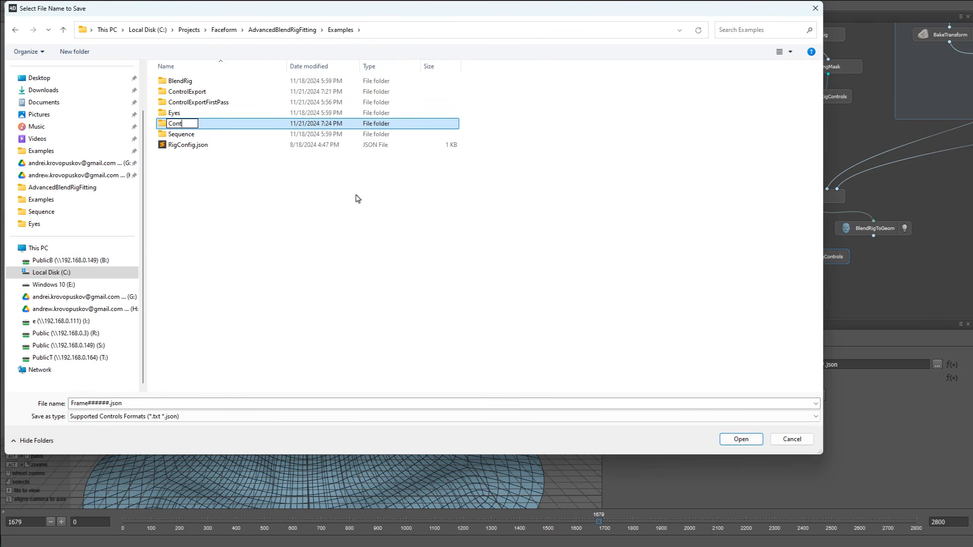
text(rolExportSecondPass)
key(Return)
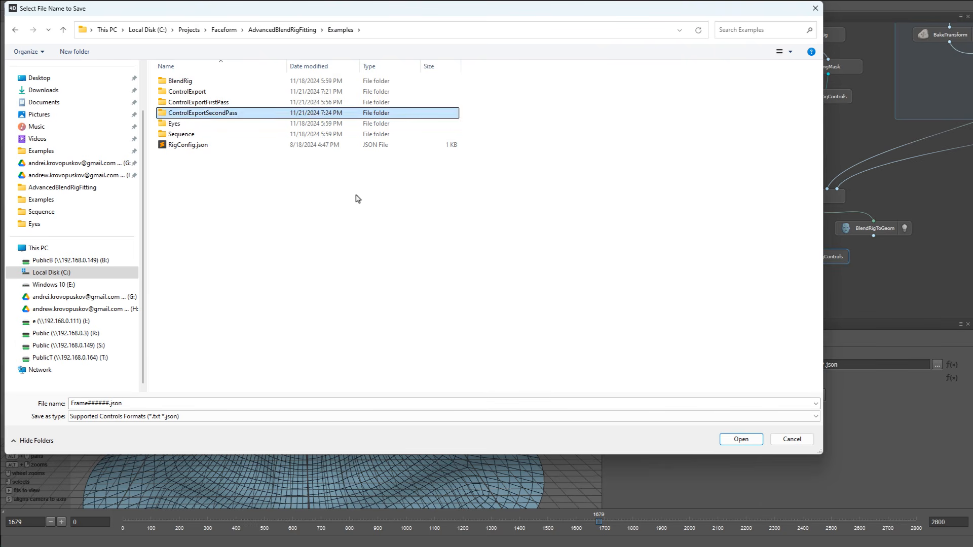
key(Return)
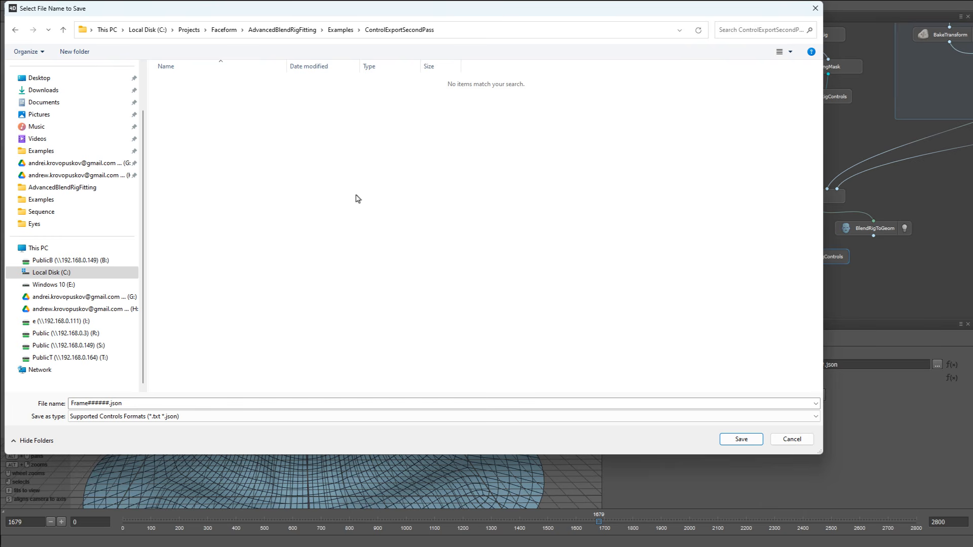
click(735, 438)
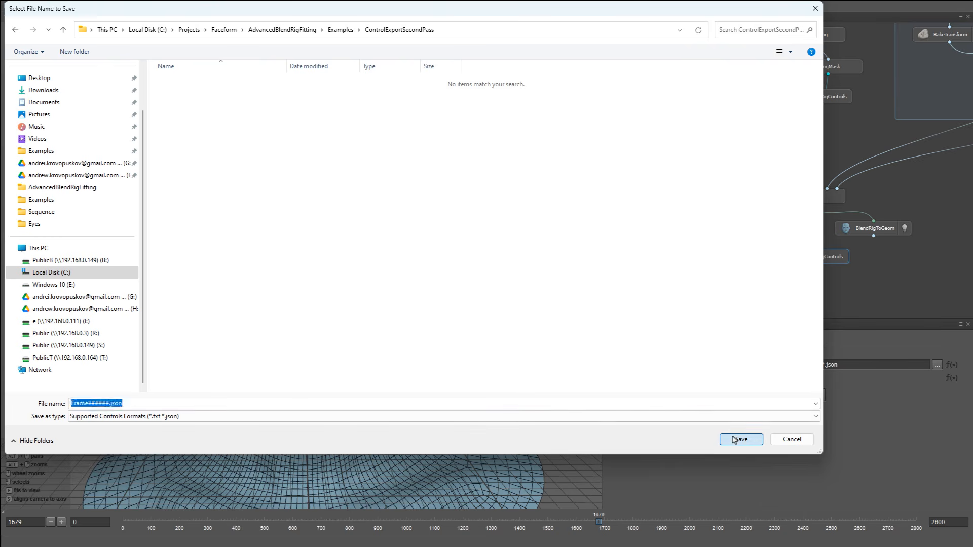
click(810, 396)
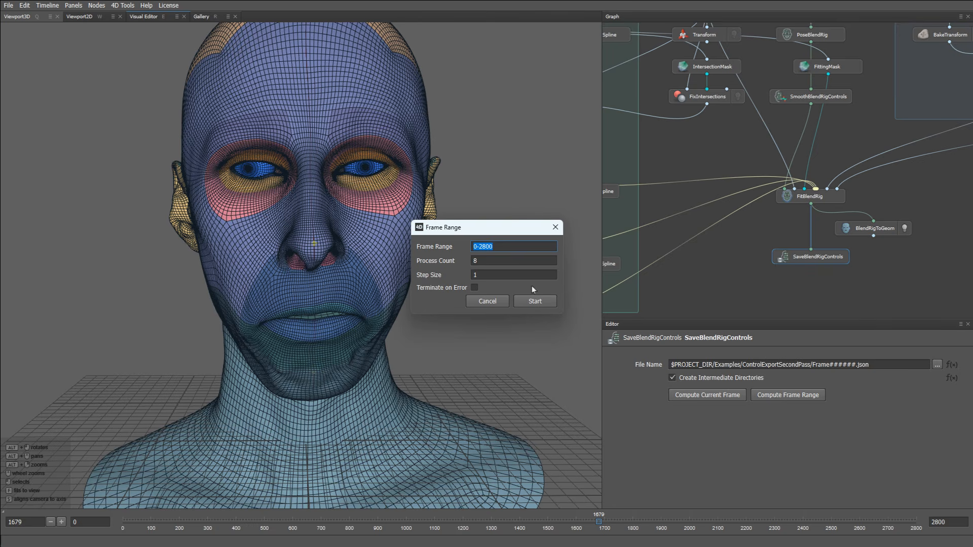
click(556, 228)
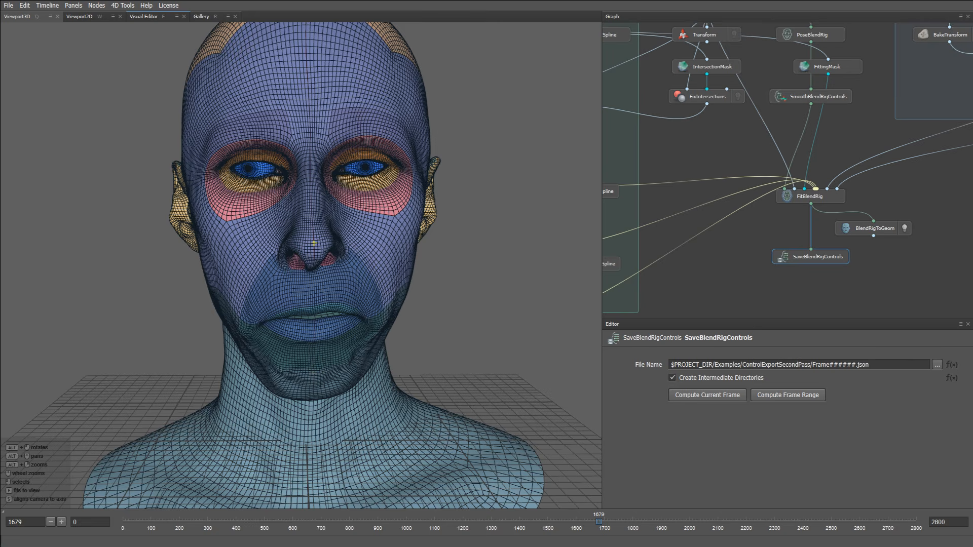
Switch to File Explorer and play ControlExportSecondPassPreview.mp4 from the AdvancedBlendRigFitting folder
key(alt+Tab)
click(423, 230)
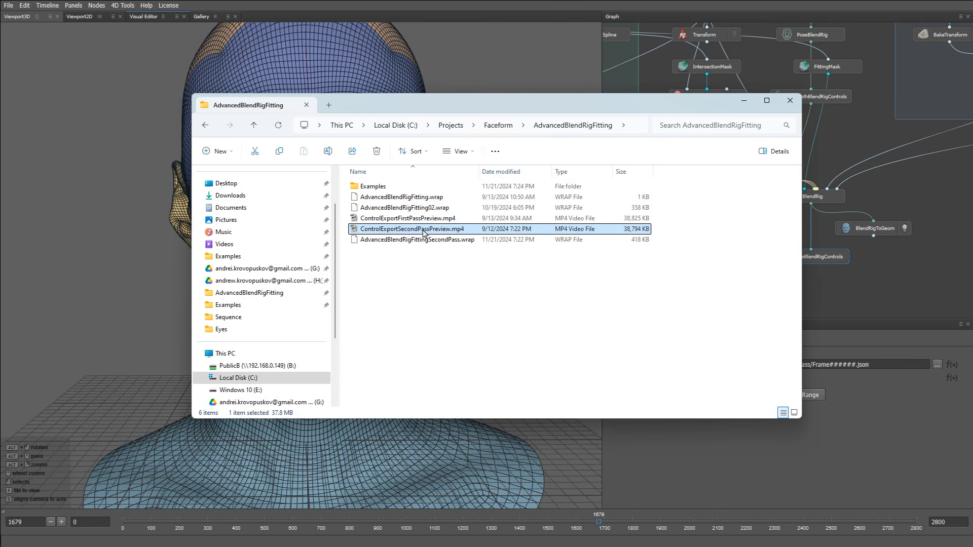
double_click(422, 231)
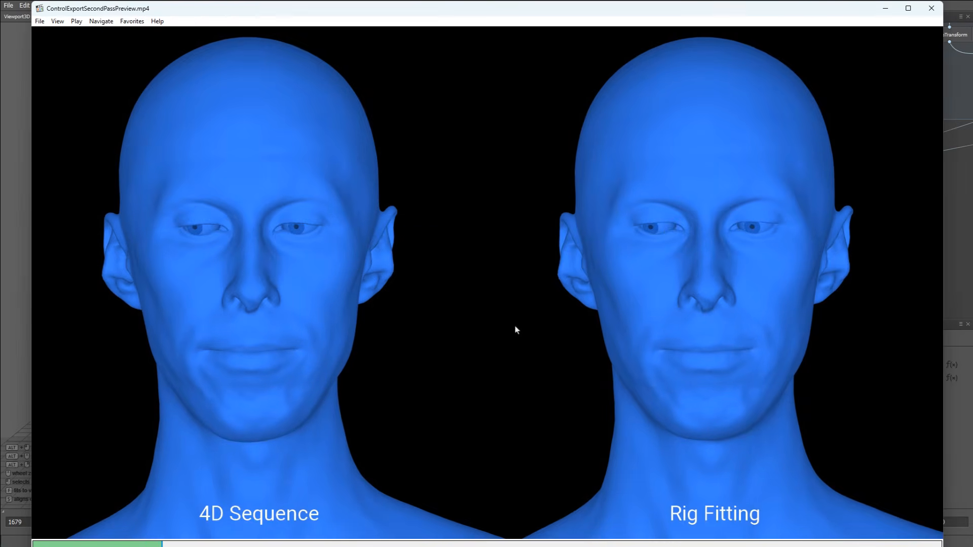
Compare the 4D sequence with the rig fitting at frames 760 and 710 of the second-pass preview video
key(ctrl+g)
text(750)
key(Return)
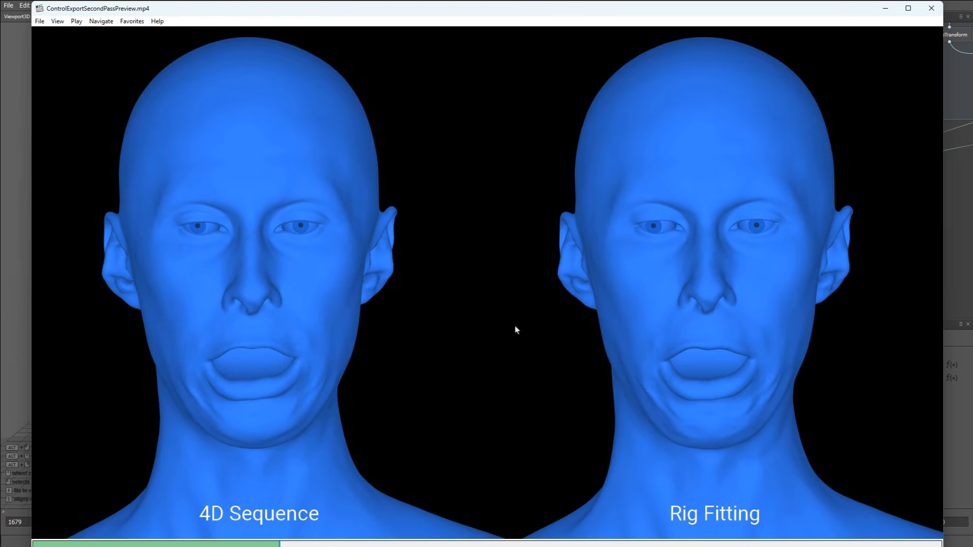
key(ctrl+g)
text(710, 60.000)
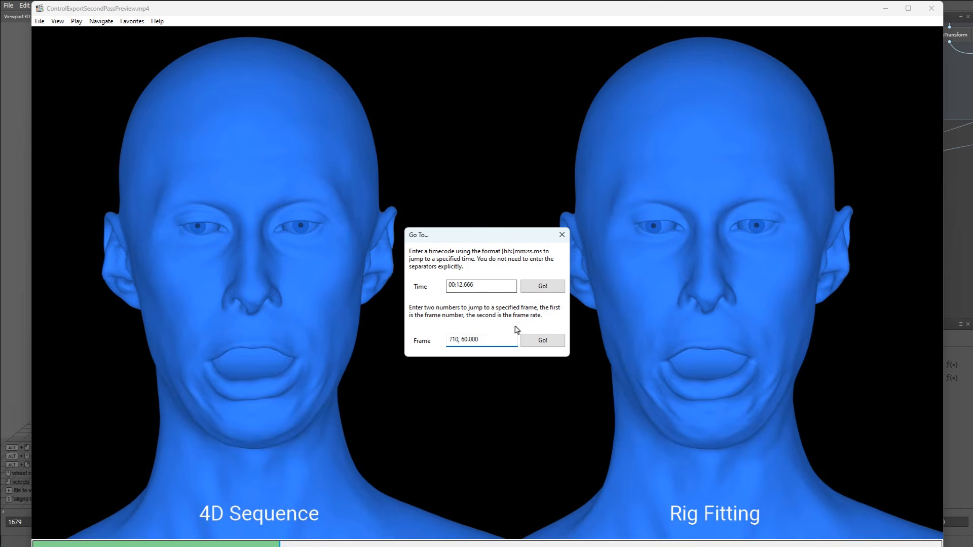
key(Return)
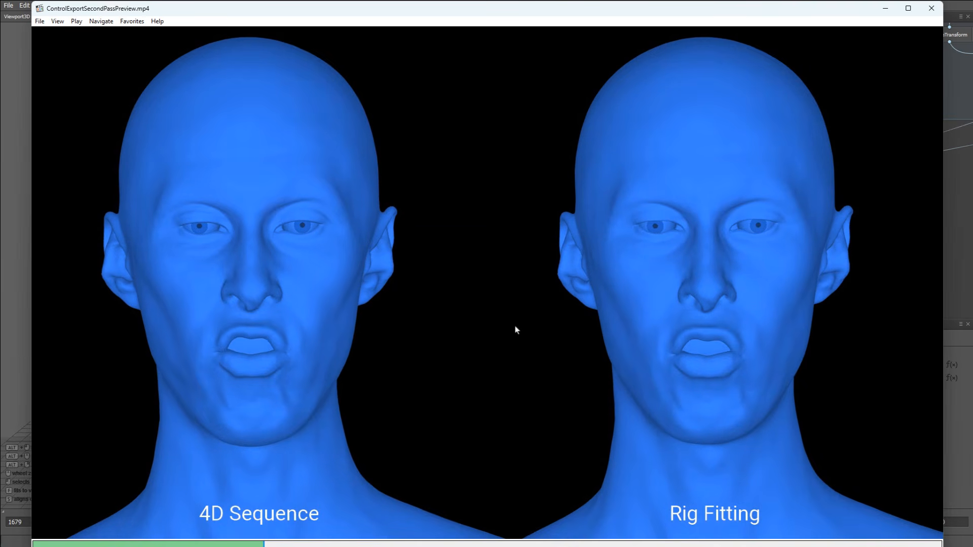